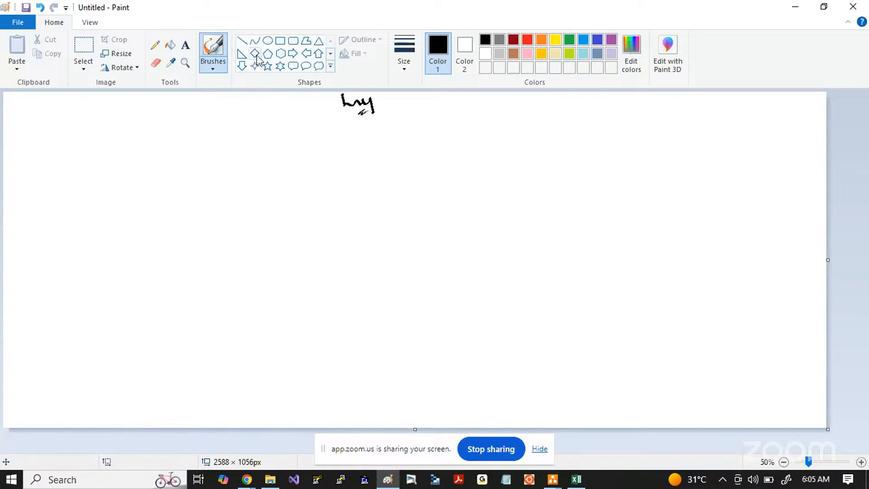
# Step: Handwrite the underlined heading "Free tier A/c" in black, with a dark red arrow and numbered list "Email id" and "Credit card" below it
pyautogui.moveTo(54, 213)
pyautogui.mouseDown()
pyautogui.moveTo(51, 199)
pyautogui.moveTo(67, 206)
pyautogui.moveTo(85, 182)
pyautogui.moveTo(150, 156)
pyautogui.mouseUp()
pyautogui.moveTo(102, 214); pyautogui.dragTo(138, 185)
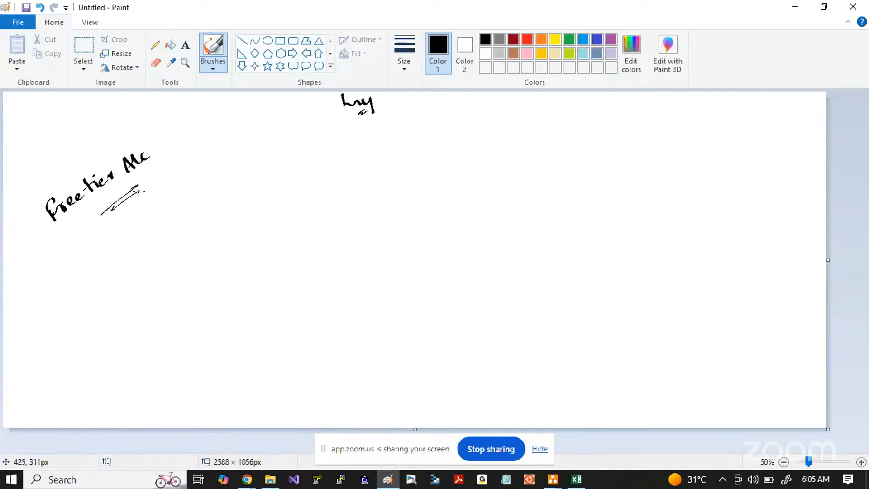
pyautogui.click(514, 41)
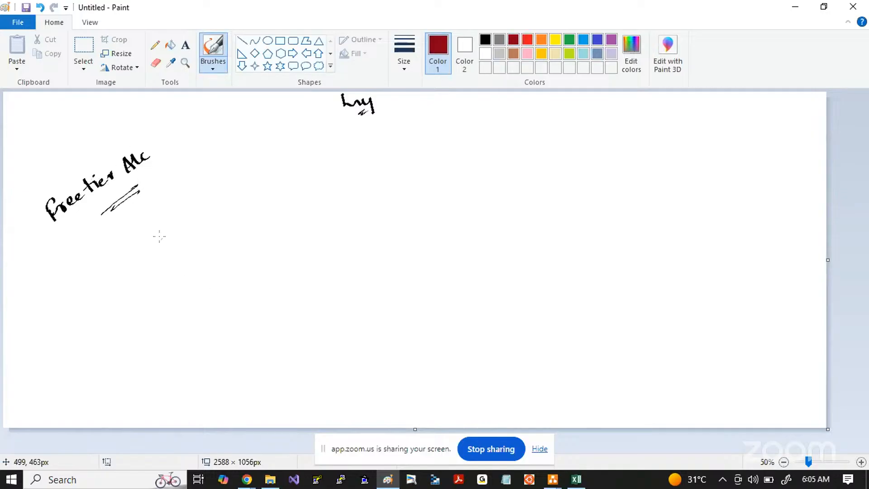
pyautogui.moveTo(108, 227)
pyautogui.mouseDown()
pyautogui.moveTo(117, 244)
pyautogui.moveTo(123, 238)
pyautogui.mouseUp()
pyautogui.moveTo(114, 282); pyautogui.dragTo(190, 224)
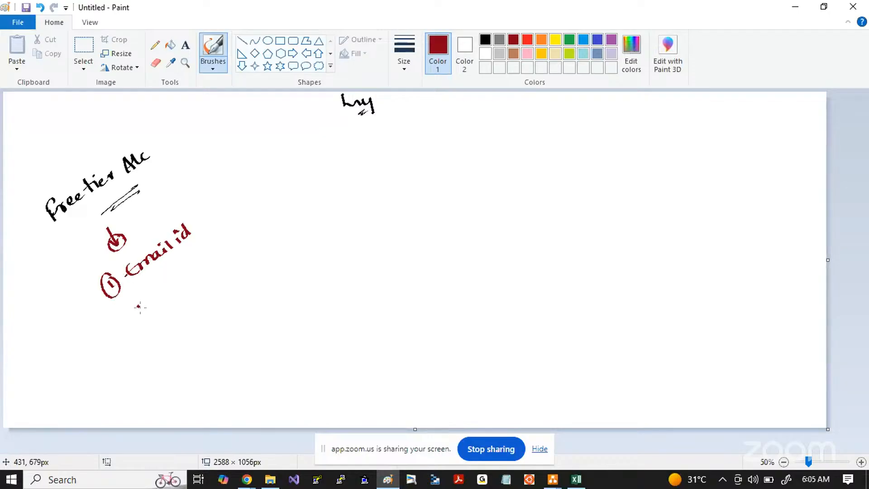
pyautogui.moveTo(140, 307)
pyautogui.mouseDown()
pyautogui.moveTo(144, 315)
pyautogui.moveTo(140, 299)
pyautogui.moveTo(230, 249)
pyautogui.moveTo(248, 228)
pyautogui.mouseUp()
pyautogui.moveTo(203, 287); pyautogui.dragTo(231, 263)
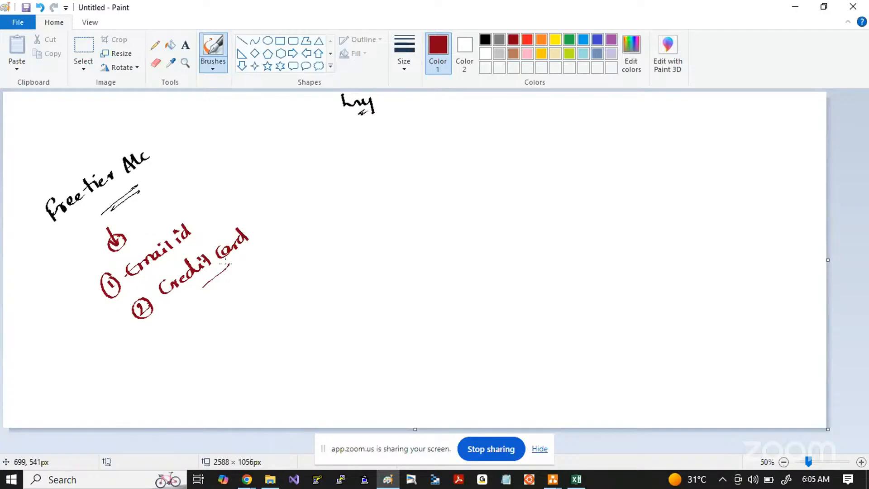
# Step: Draw an arrow from "Email id" and handwrite the underlined note "Gmail, outlook" in black beside it
pyautogui.moveTo(198, 224); pyautogui.dragTo(327, 137)
pyautogui.click(485, 39)
pyautogui.moveTo(265, 198); pyautogui.dragTo(297, 175)
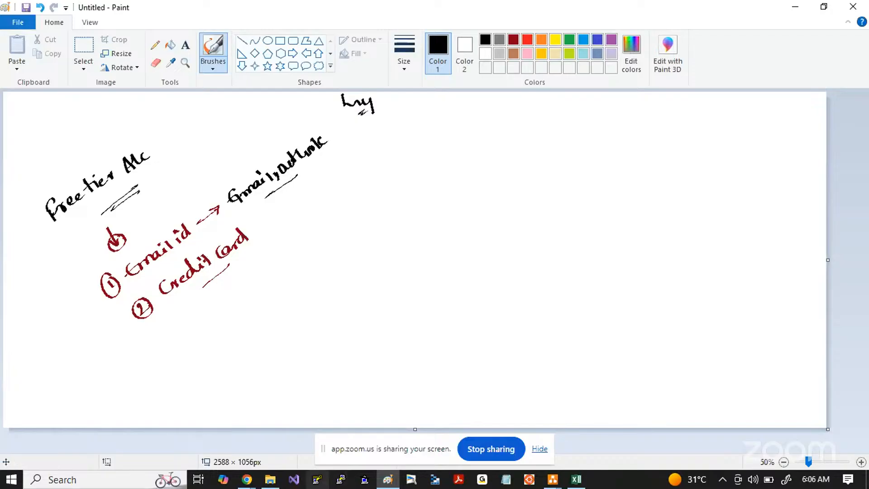
# Step: Switch to the incognito Chrome window, maximize it and hide the screen-sharing notice
pyautogui.click(253, 485)
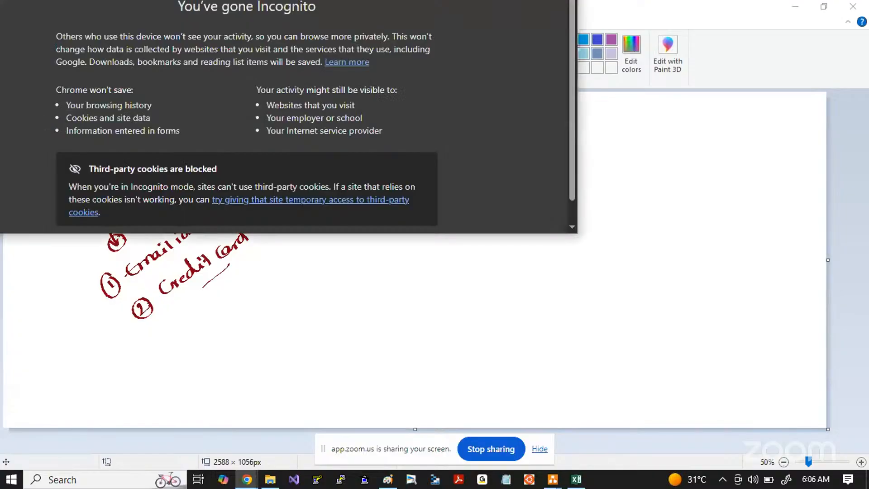
pyautogui.moveTo(160, 0); pyautogui.dragTo(371, 34)
pyautogui.doubleClick(371, 35)
pyautogui.click(540, 449)
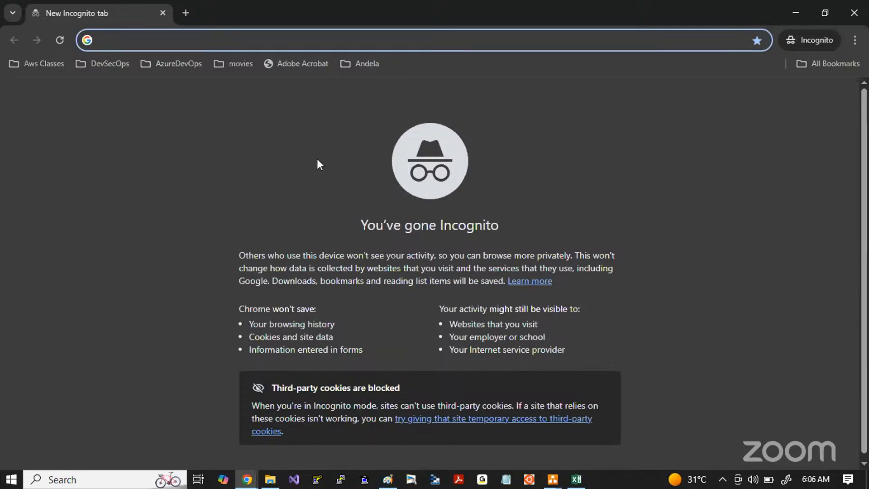
# Step: Go to outlook.com and start creating a free account
pyautogui.write('outlo')
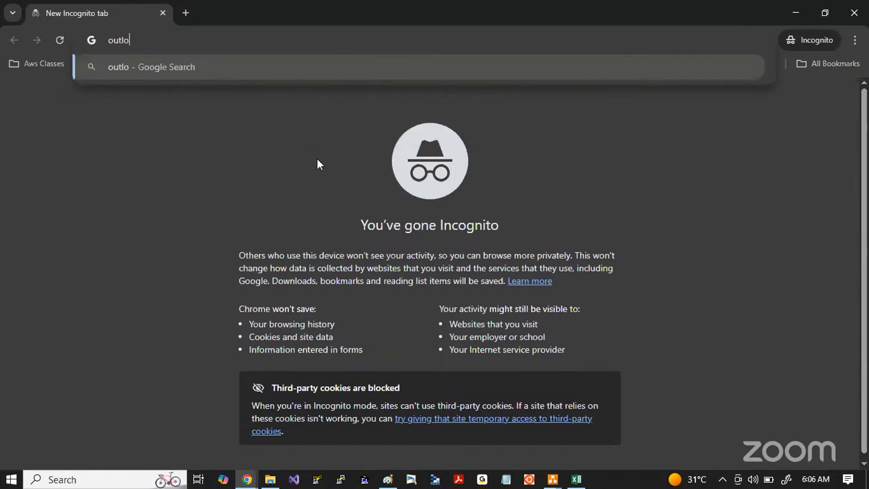
pyautogui.write('ok.com')
pyautogui.press('Return')
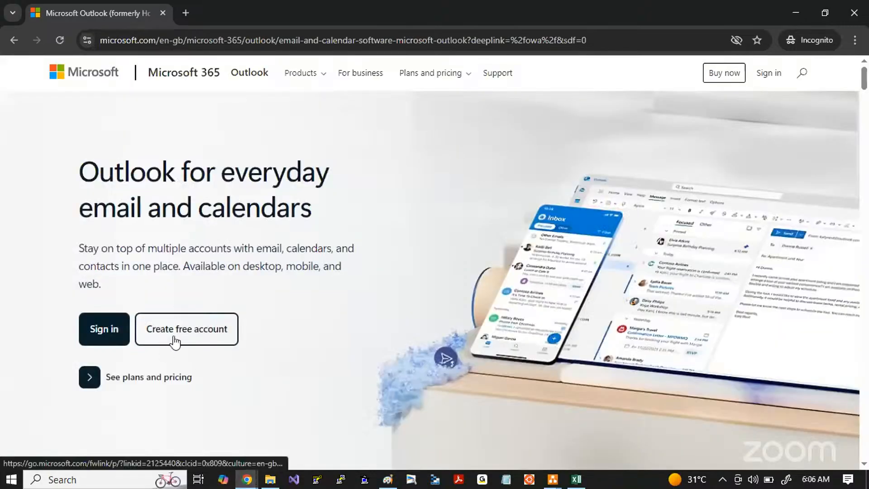
pyautogui.click(174, 339)
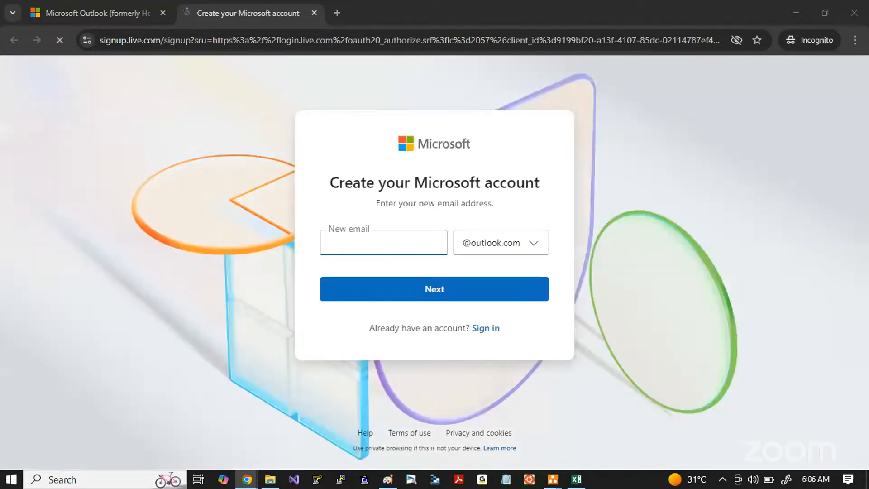
# Step: Enter the new email name for the outlook.com account, copy it and continue to the password page
pyautogui.click(403, 245)
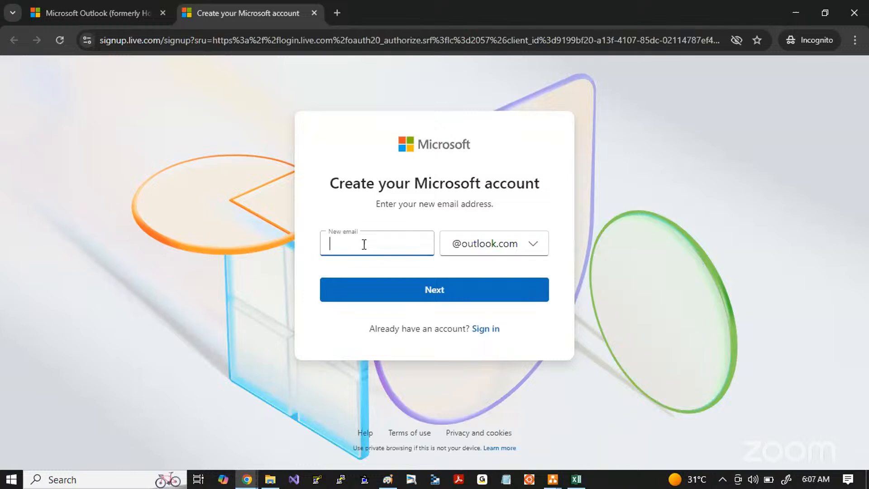
pyautogui.moveTo(382, 245); pyautogui.dragTo(329, 245)
pyautogui.click(400, 245)
pyautogui.doubleClick(400, 245)
pyautogui.hotkey('ctrl', 'c')
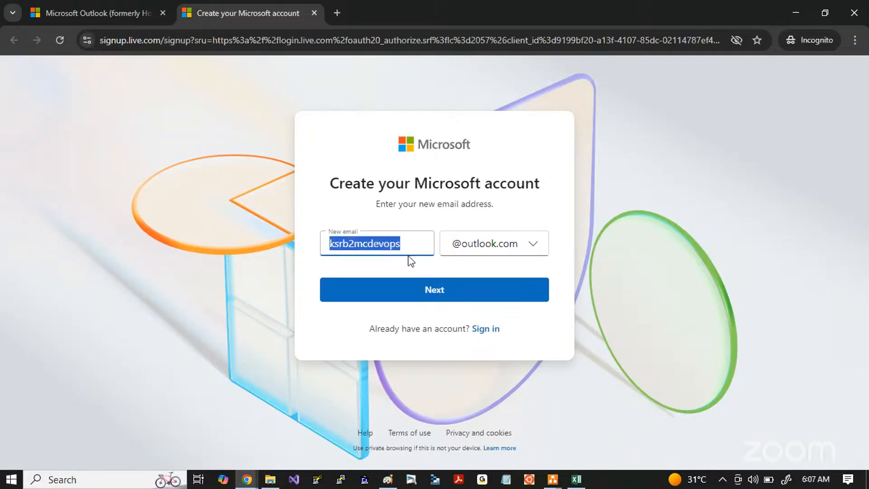
pyautogui.click(412, 290)
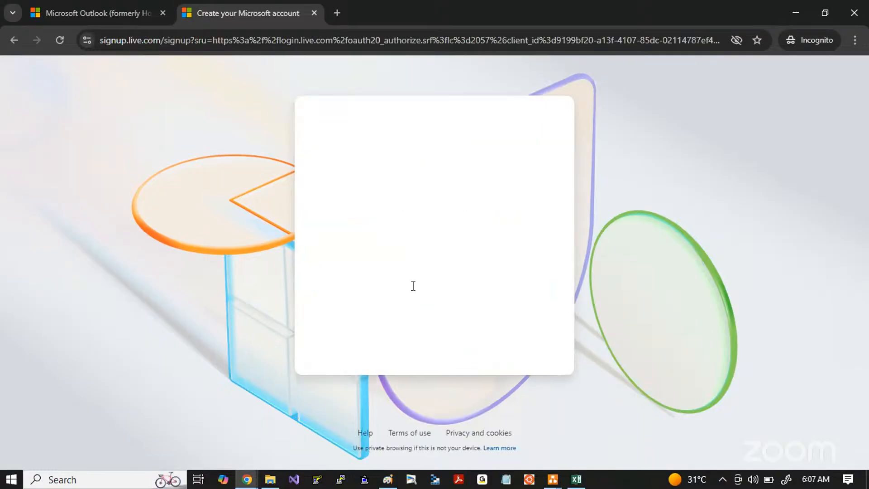
# Step: Switch to Notepad, paste the copied email name and complete it with the outlook.com domain
pyautogui.click(507, 480)
pyautogui.hotkey('ctrl', 'v')
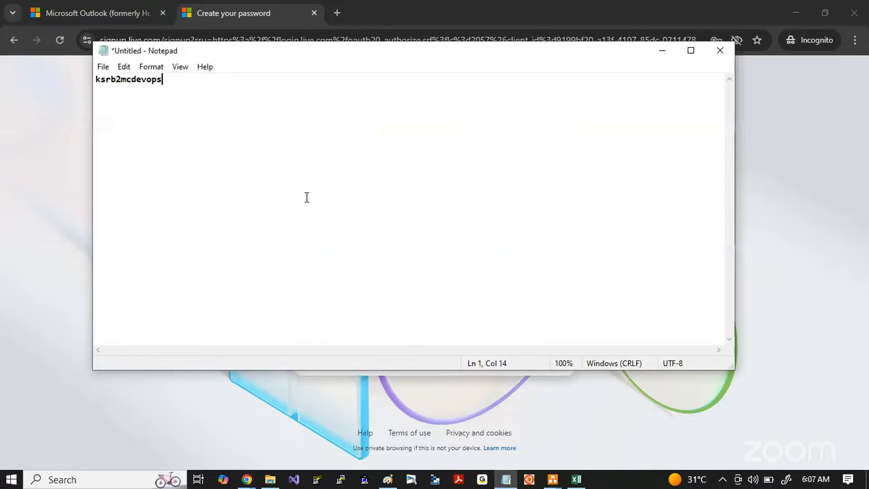
pyautogui.write('@outllook.com')
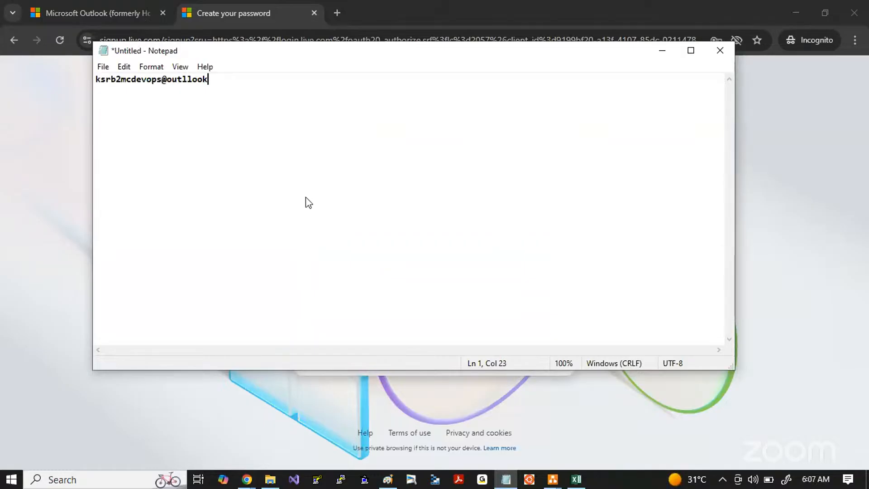
# Step: Return to the Microsoft sign-up page in Chrome, enter the new account password and submit it
pyautogui.hotkey('alt', 'Tab')
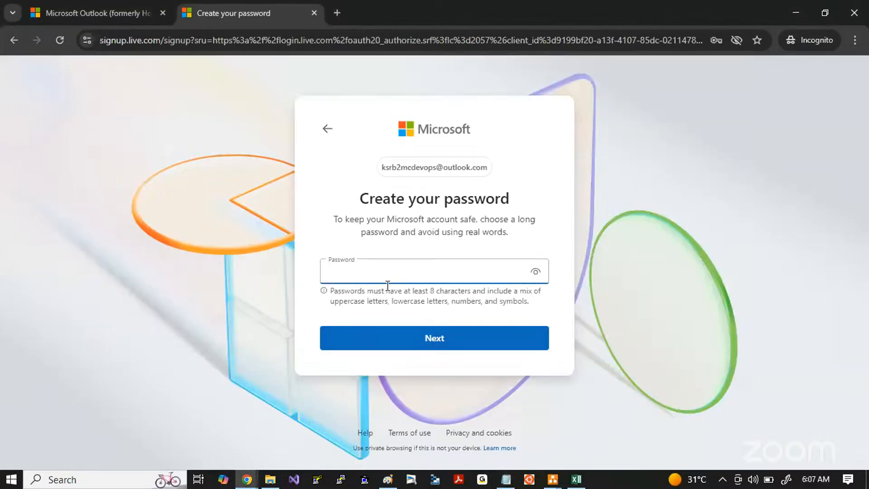
pyautogui.write('••••••••••••••')
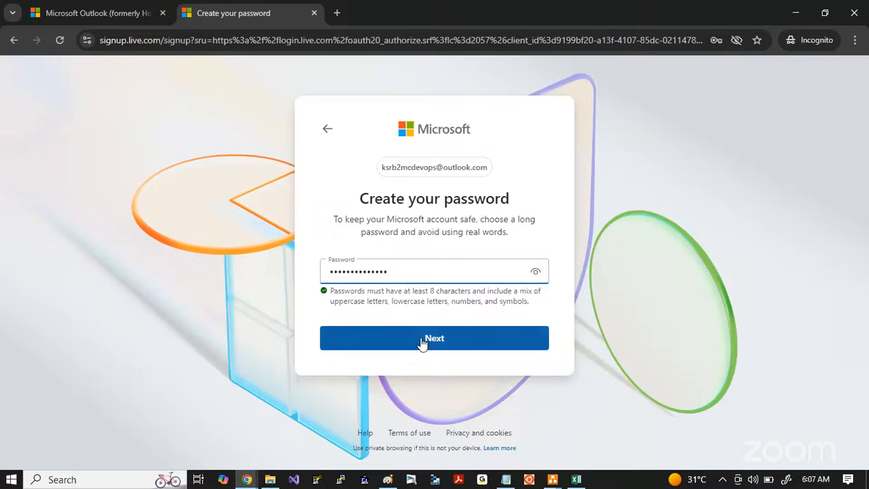
pyautogui.click(424, 337)
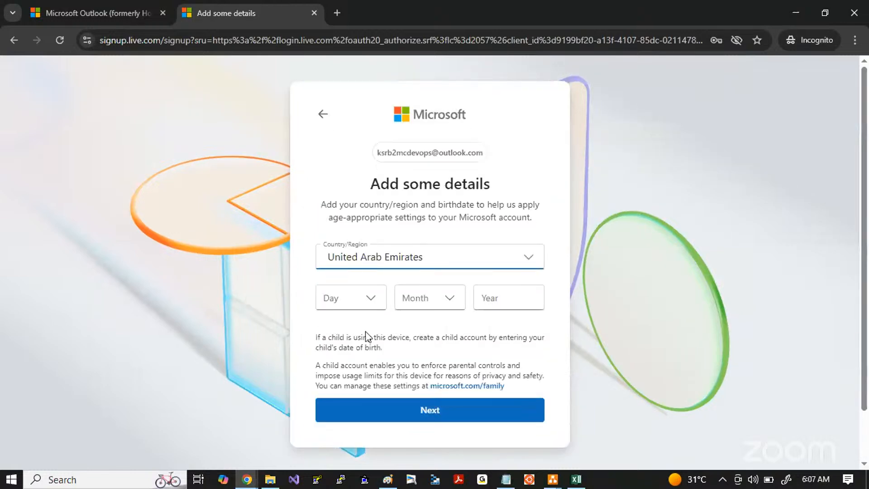
# Step: Set the account's country/region to India
pyautogui.click(370, 258)
pyautogui.write('in')
pyautogui.press('Return')
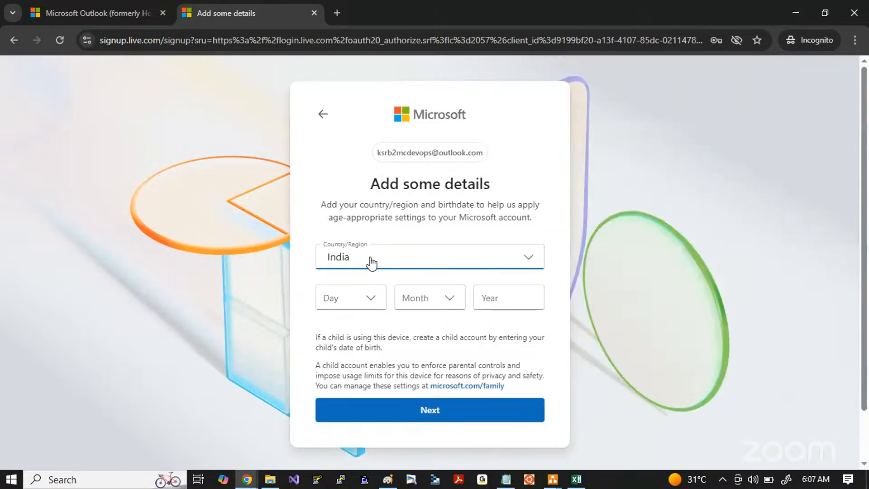
# Step: Fill in the day, month and year of birth and continue to the name page
pyautogui.click(353, 298)
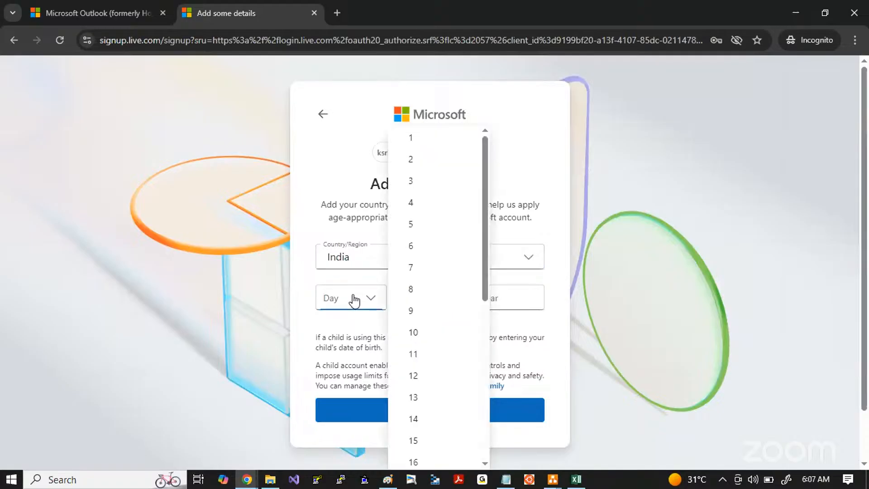
pyautogui.scroll(-1, 413, 442)
pyautogui.click(413, 425)
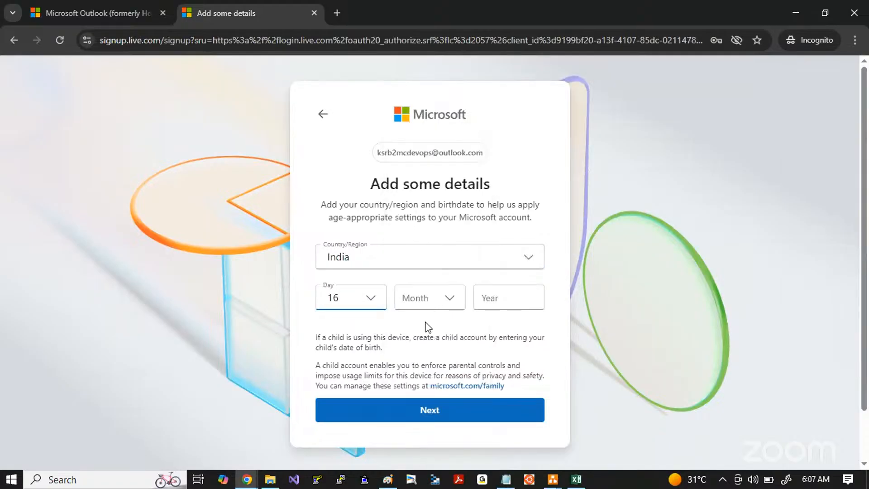
pyautogui.click(416, 297)
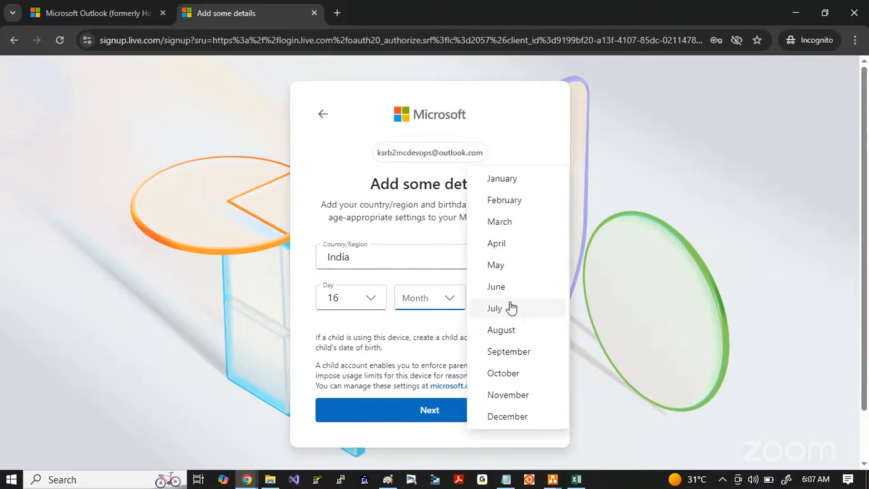
pyautogui.click(500, 314)
pyautogui.click(495, 300)
pyautogui.write('1990')
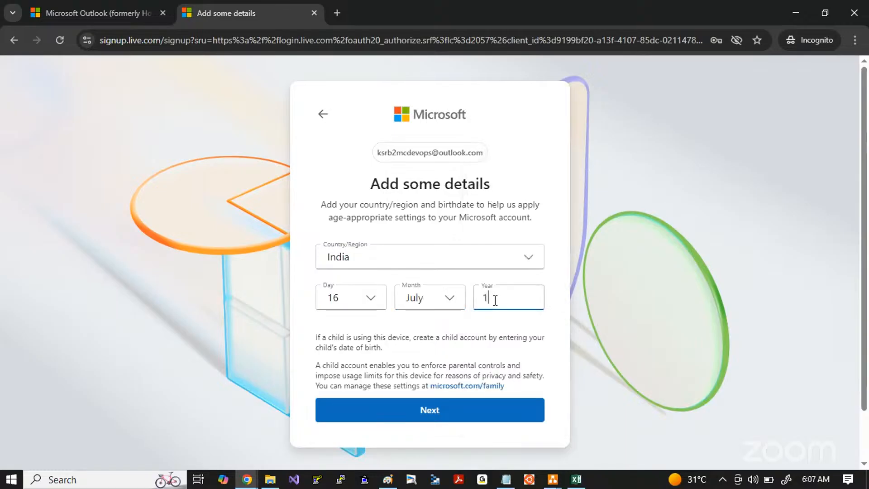
pyautogui.click(426, 412)
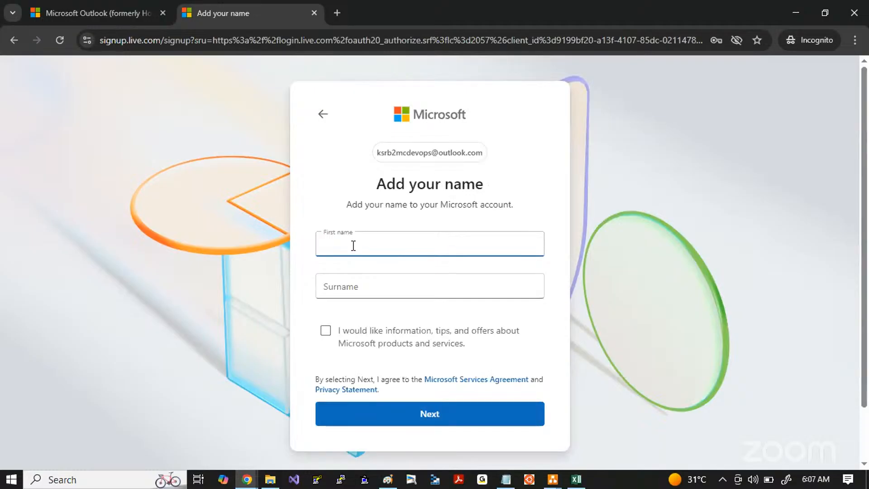
# Step: Enter the account's first name and surname, opt in to Microsoft information, tips and offers, and submit the page
pyautogui.write('ksrbatch2')
pyautogui.press('Tab')
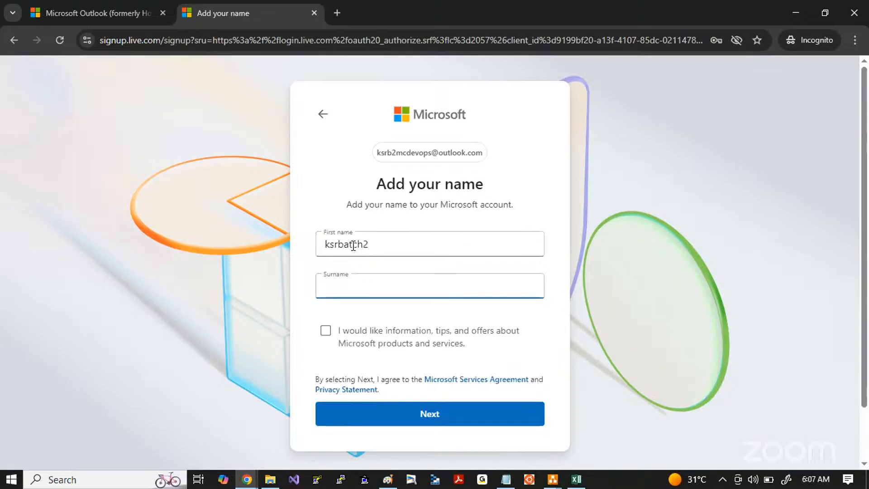
pyautogui.write('devops')
pyautogui.click(325, 330)
pyautogui.click(408, 417)
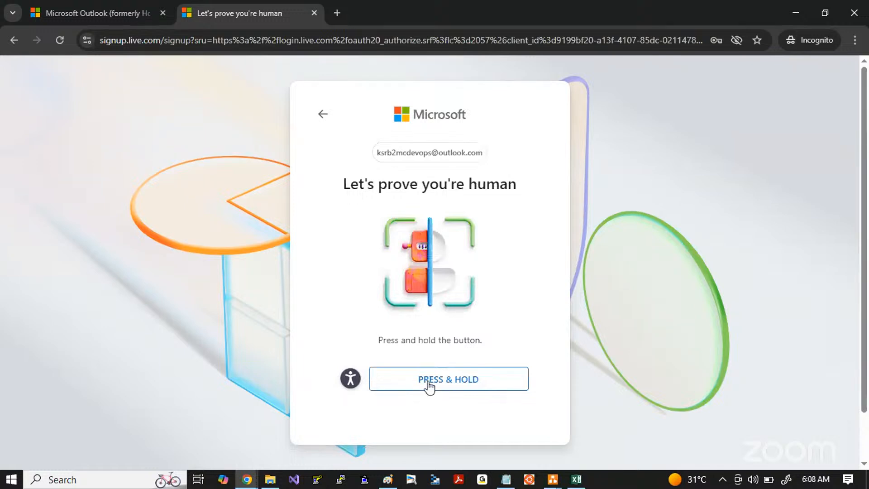
# Step: Complete the press-and-hold human verification and skip creating a passkey for now
pyautogui.moveTo(435, 382); pyautogui.dragTo(436, 381)
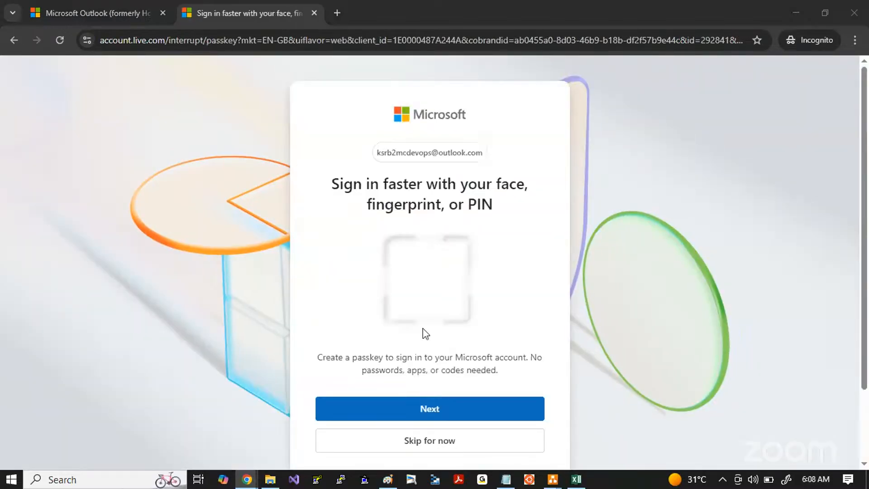
pyautogui.scroll(-2, 426, 324)
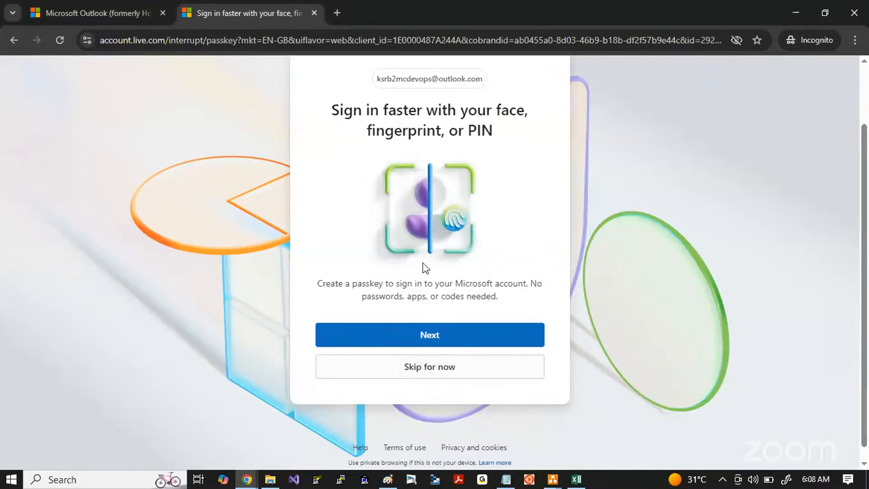
pyautogui.click(430, 374)
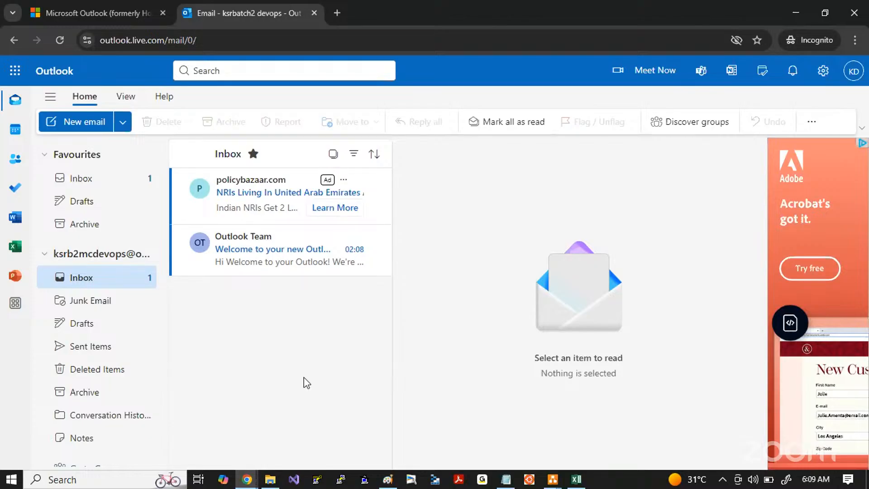
# Step: Search Google for "azure cloud free tier account" in a new incognito tab and look through the results
pyautogui.click(338, 9)
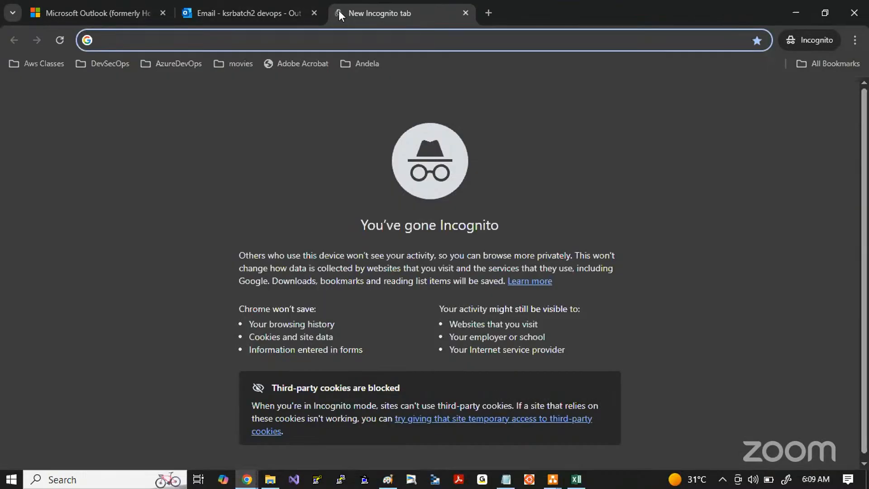
pyautogui.write('azure clo')
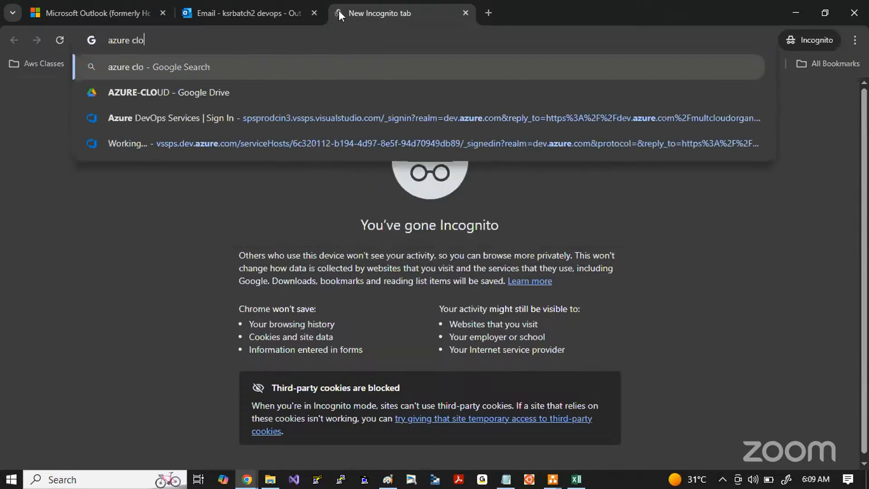
pyautogui.write('ud free tier a')
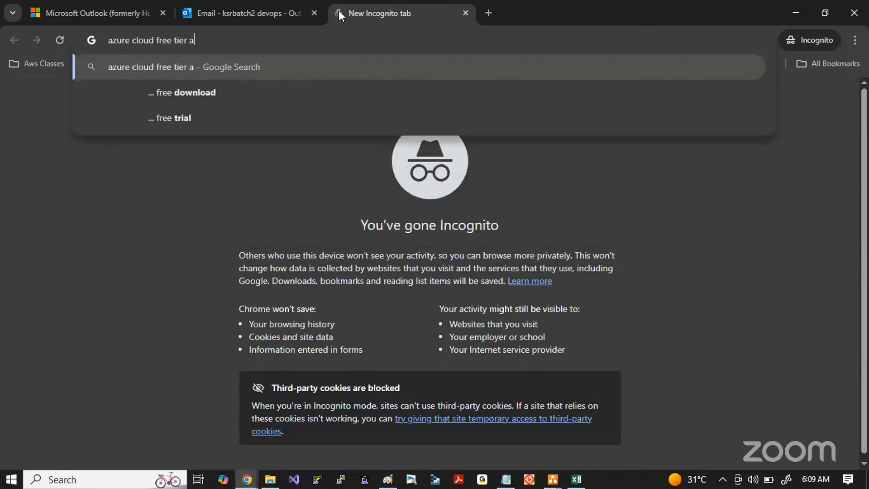
pyautogui.write('ccount')
pyautogui.press('Return')
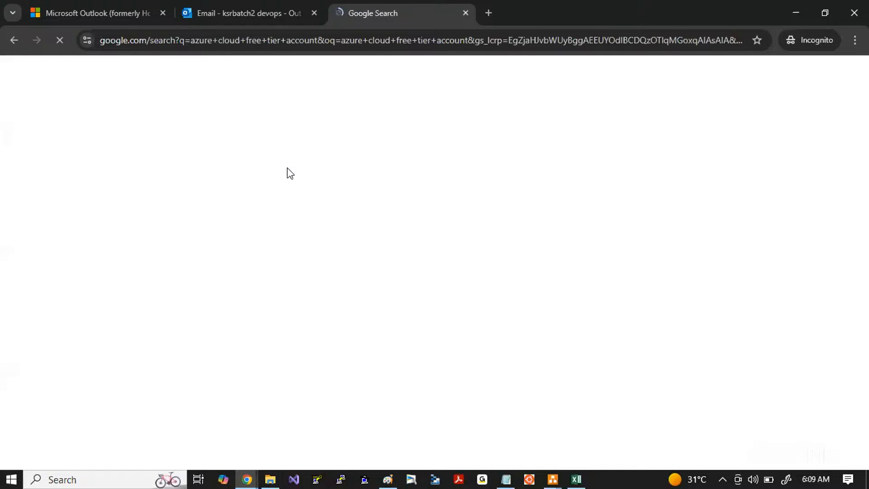
pyautogui.scroll(-3, 159, 254)
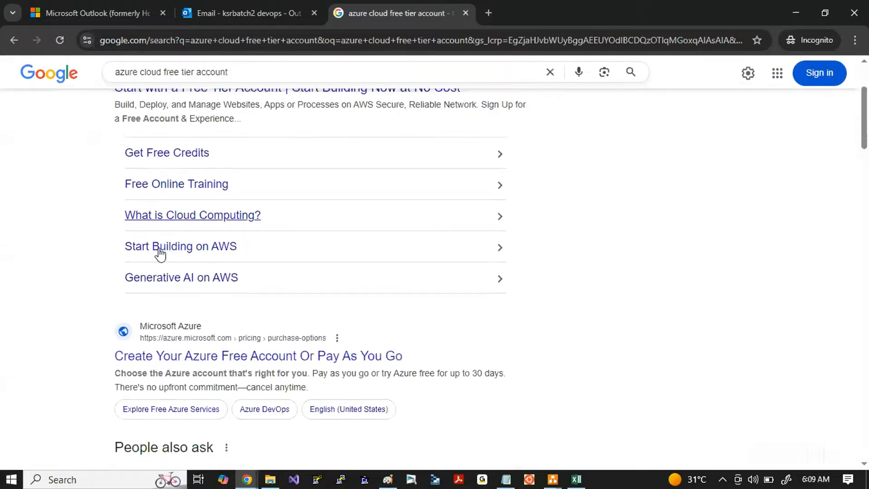
# Step: Open the "Create Your Azure Free Account Or Pay As You Go" search result and start trying Azure for free
pyautogui.scroll(-3, 159, 255)
pyautogui.click(235, 233)
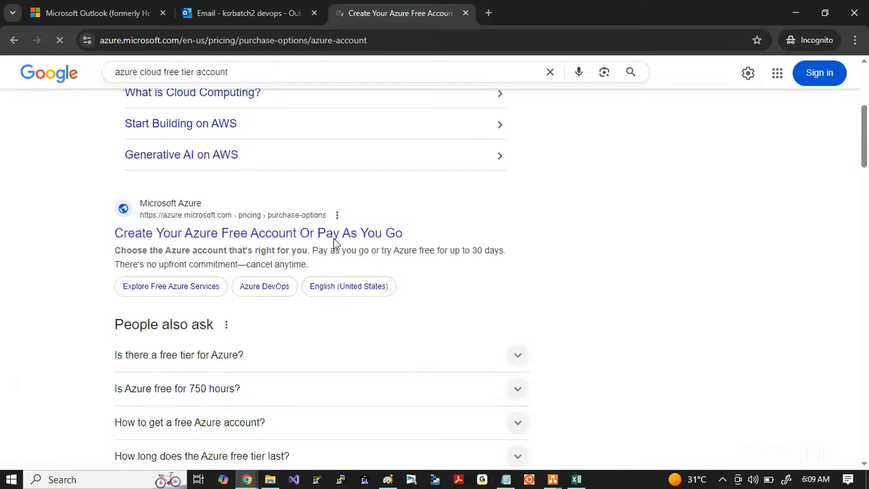
pyautogui.scroll(-3, 314, 340)
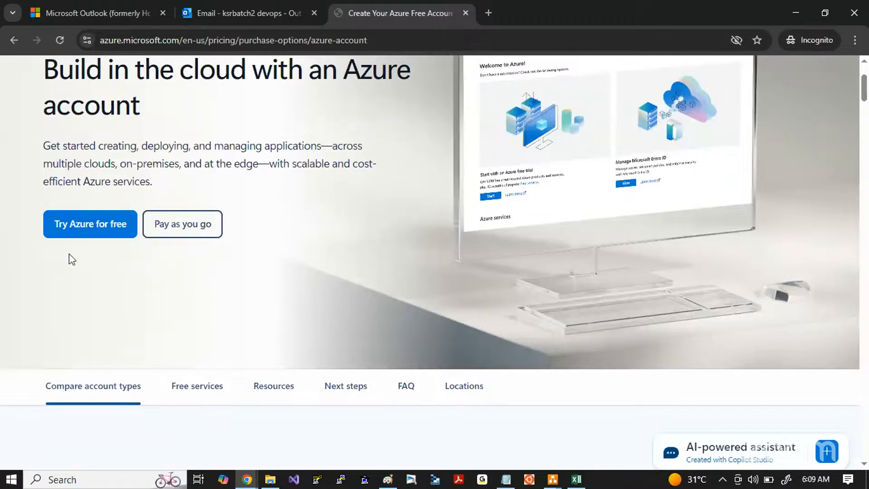
pyautogui.click(89, 231)
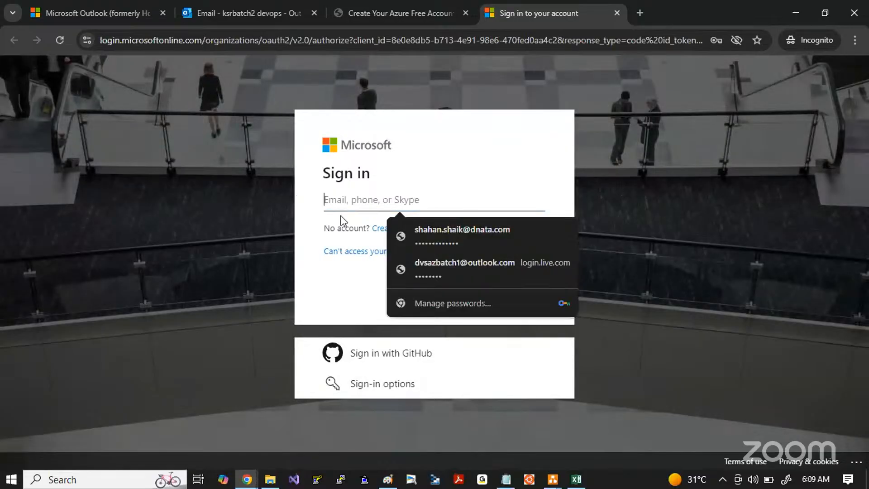
# Step: Choose to create an account from the Microsoft sign-in page, then continue with the newly created Outlook account
pyautogui.click(351, 281)
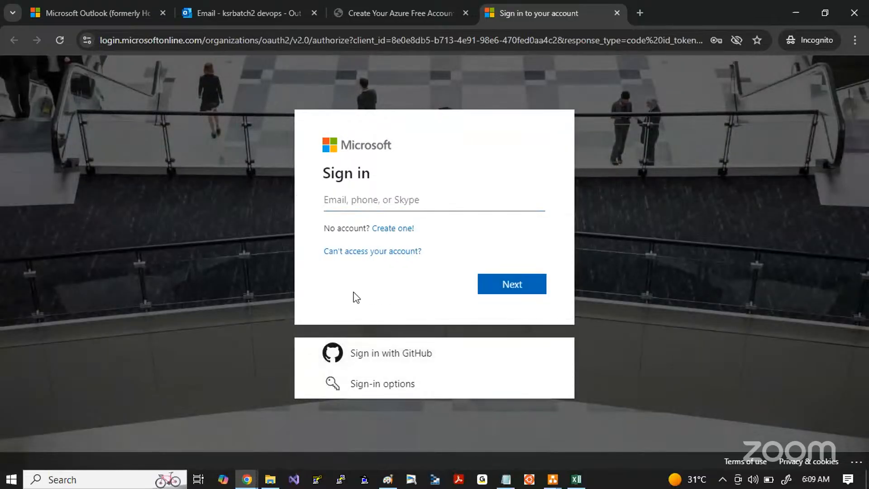
pyautogui.moveTo(325, 179); pyautogui.dragTo(405, 172)
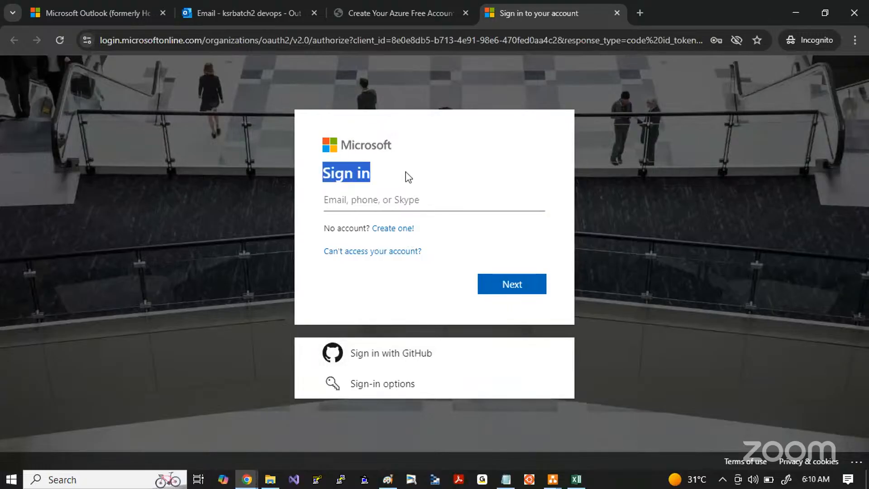
pyautogui.moveTo(421, 233); pyautogui.dragTo(325, 221)
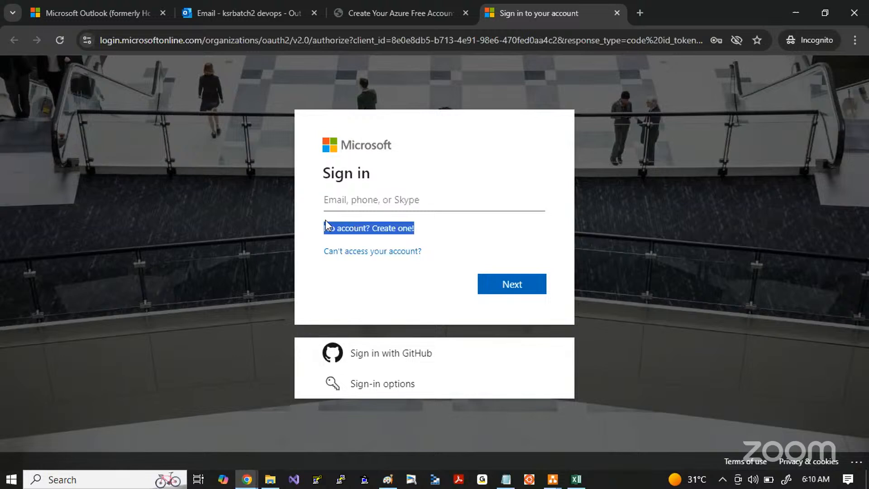
pyautogui.click(397, 231)
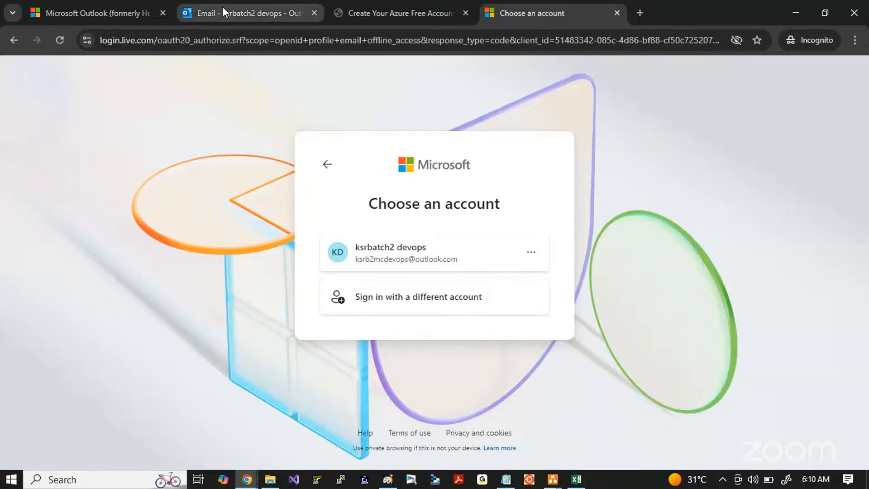
pyautogui.click(392, 259)
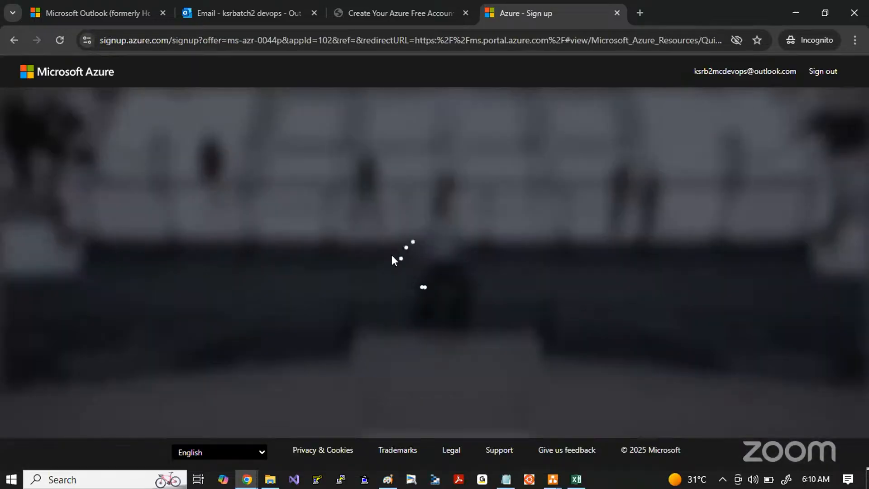
# Step: Set the country/region in the Azure sign-up profile to India
pyautogui.scroll(-1, 269, 258)
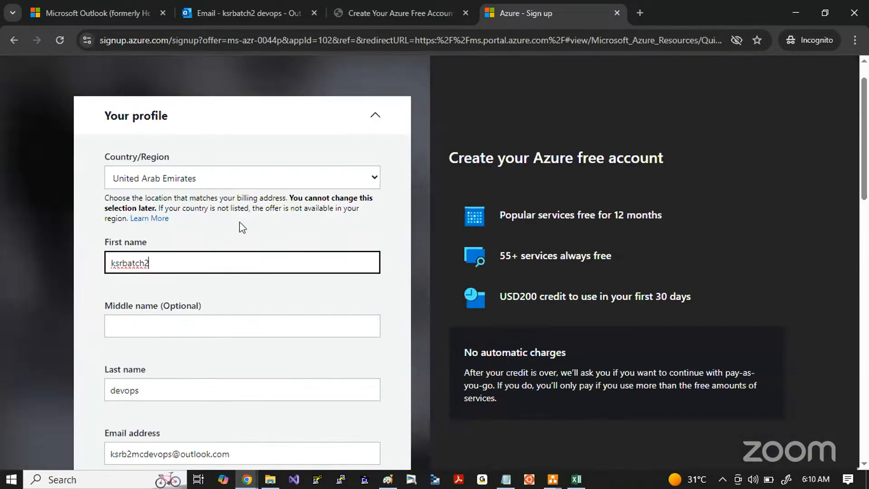
pyautogui.click(226, 178)
pyautogui.write('india')
pyautogui.press('Return')
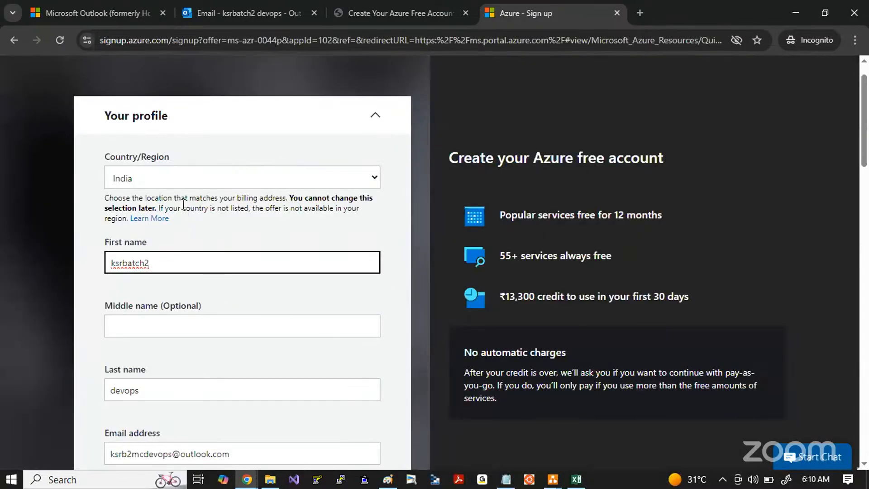
# Step: Review the prefilled name and email fields, then enter the contact's phone number without a country code
pyautogui.scroll(-2, 183, 204)
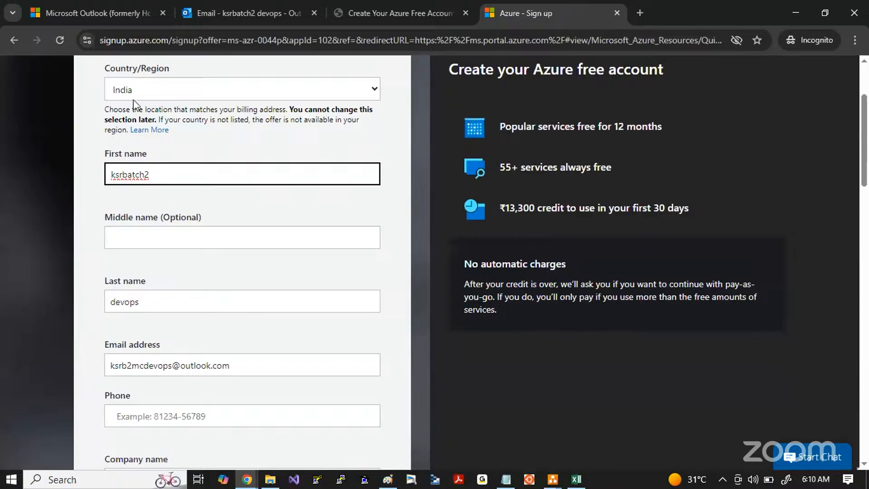
pyautogui.moveTo(105, 154); pyautogui.dragTo(177, 159)
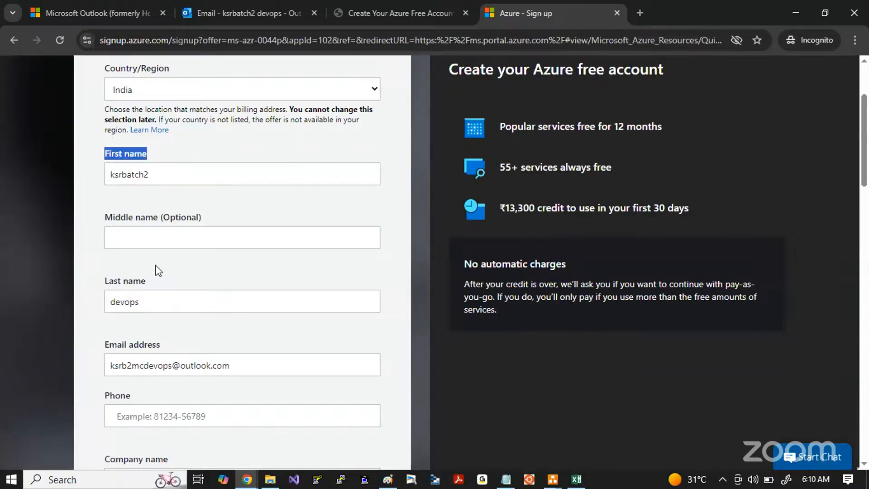
pyautogui.scroll(-4, 154, 267)
pyautogui.click(139, 246)
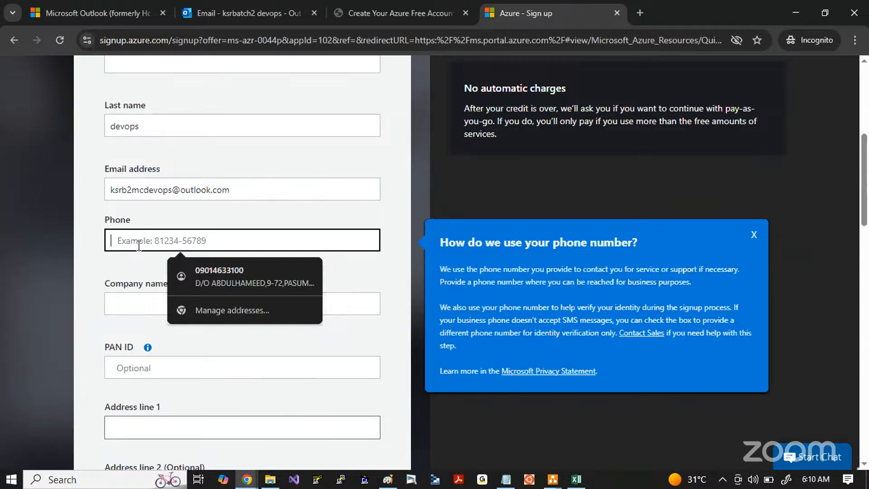
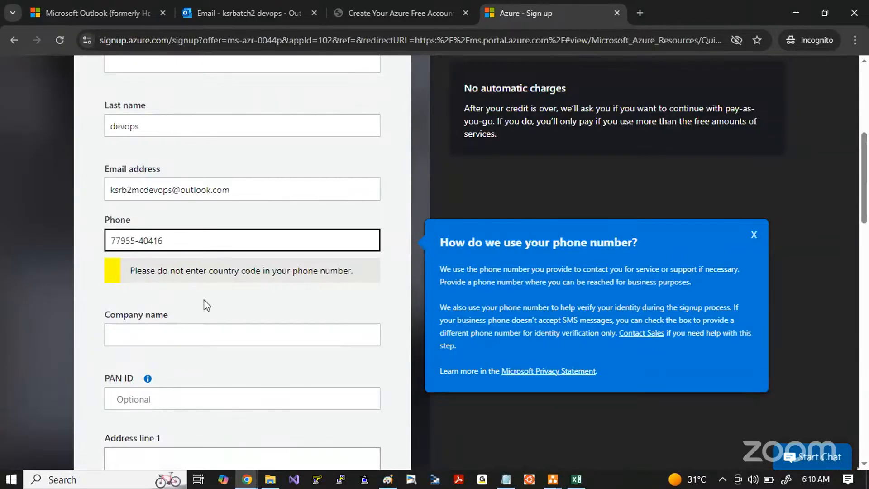
# Step: Enter ksrbatch2devops as the company name and leave the optional PAN ID blank
pyautogui.scroll(-2, 204, 300)
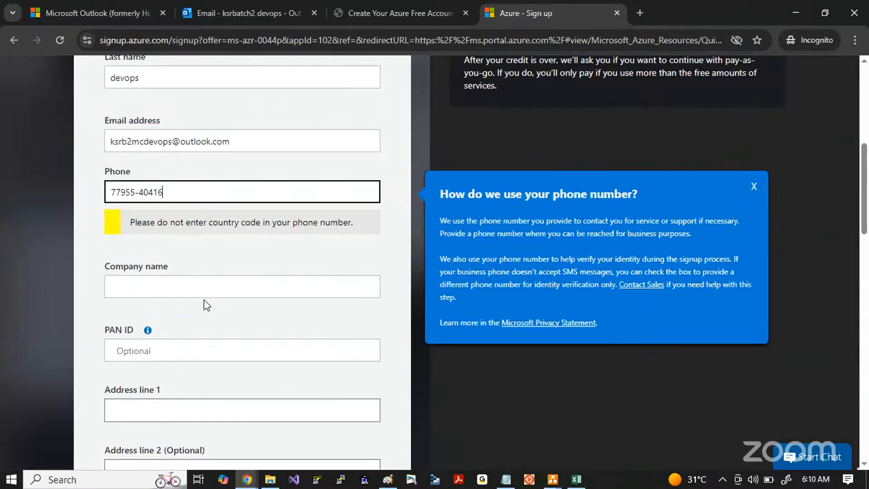
pyautogui.click(159, 335)
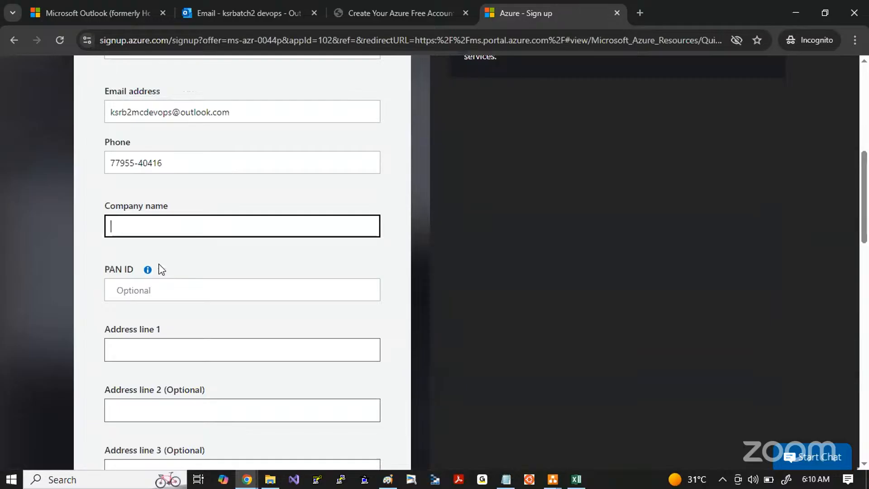
pyautogui.write('ksrbatch2')
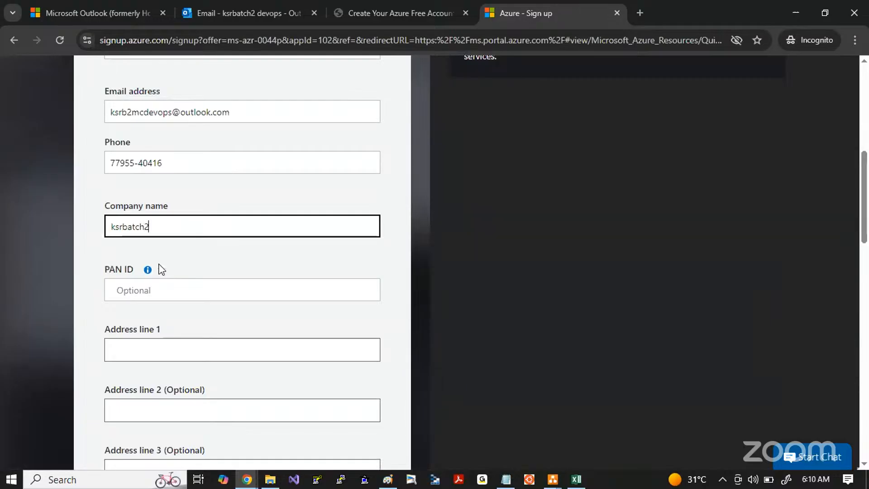
pyautogui.write('devops')
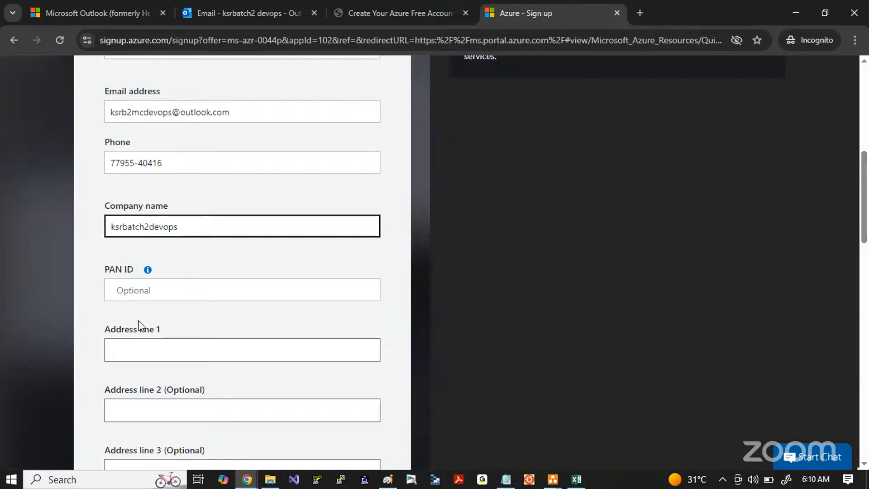
pyautogui.moveTo(103, 268); pyautogui.dragTo(134, 269)
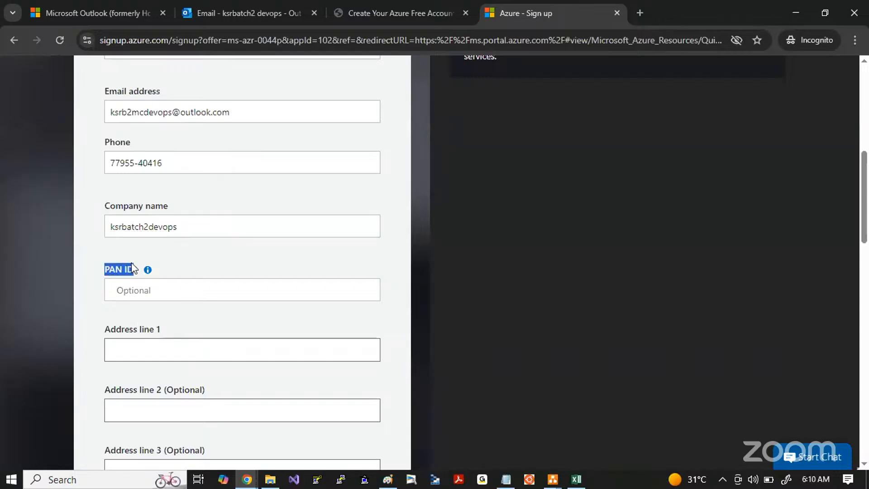
pyautogui.click(185, 253)
# Step: Fill in address lines 1 and 2 of the profile, leaving line 3 empty
pyautogui.scroll(-1, 185, 258)
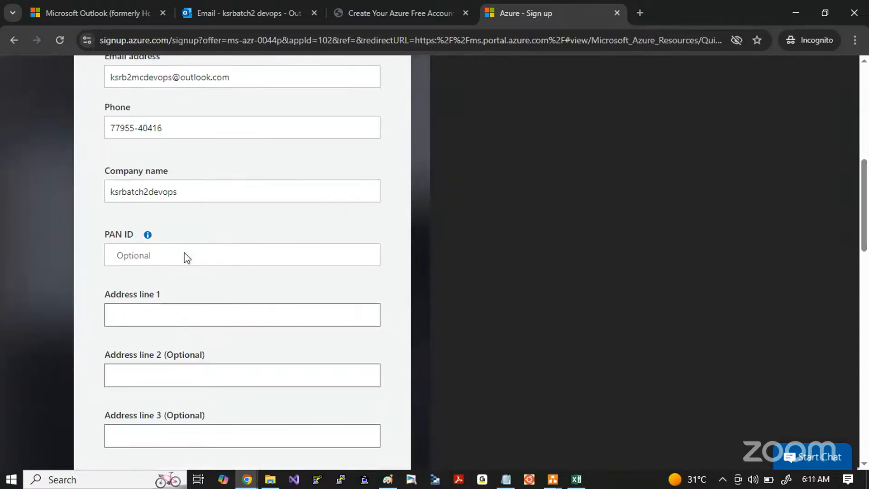
pyautogui.click(136, 315)
pyautogui.write('bag')
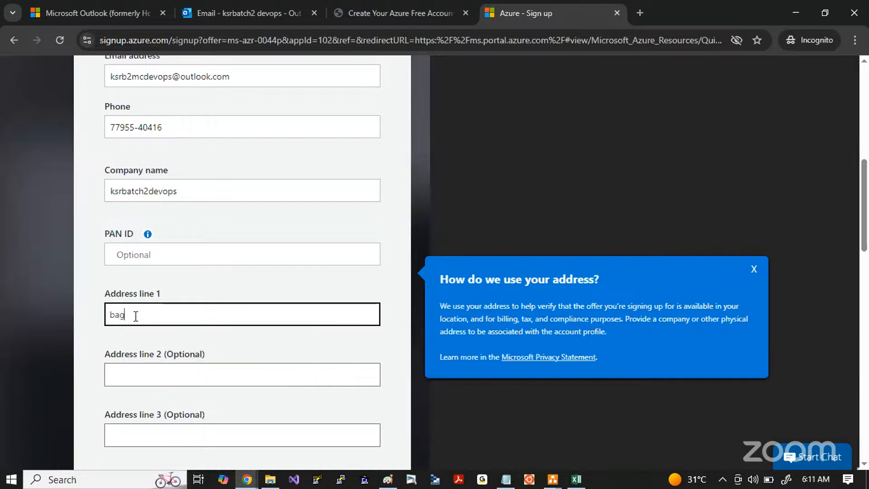
pyautogui.write('ngalore')
pyautogui.press('Tab')
pyautogui.write('bag')
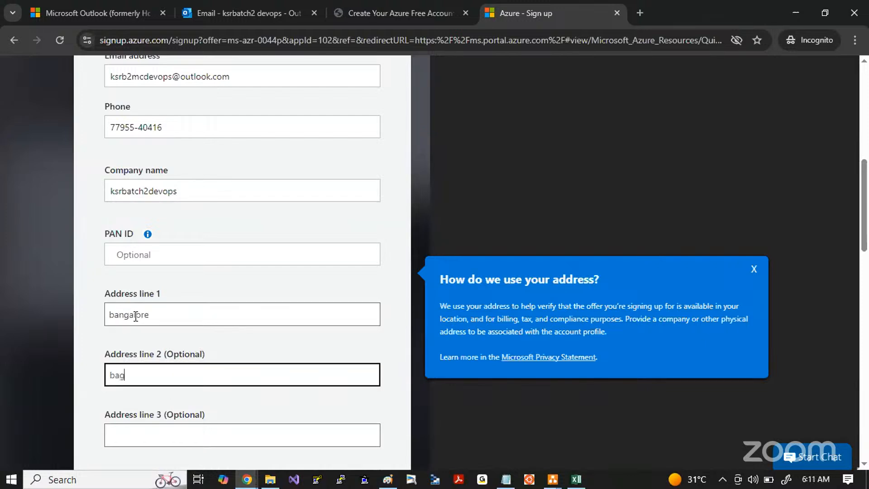
pyautogui.press('BackSpace')
pyautogui.write('ngalore')
pyautogui.press('Tab')
# Step: Enter the city, select the state and fill in the postal code of the profile's address
pyautogui.scroll(-4, 136, 316)
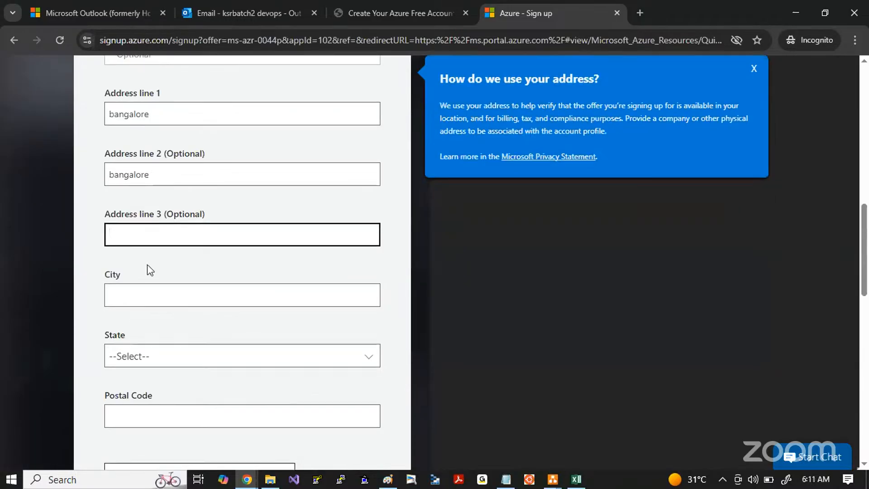
pyautogui.click(129, 297)
pyautogui.write('bangalore')
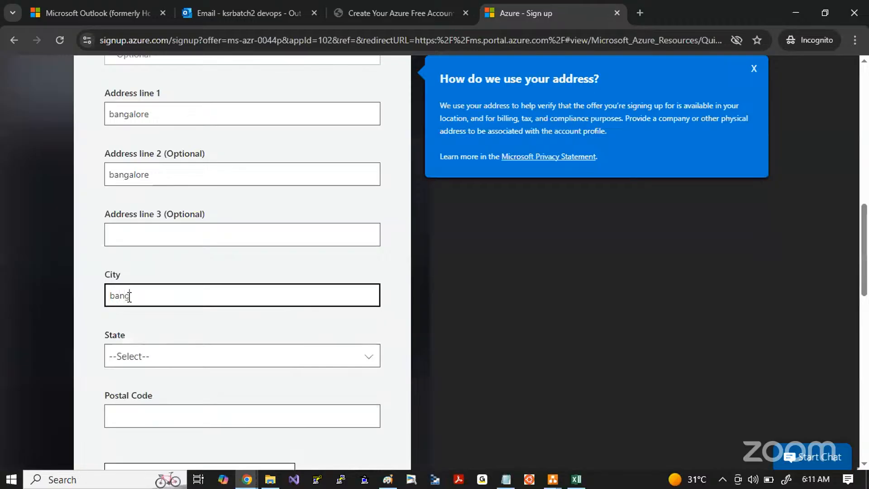
pyautogui.click(144, 361)
pyautogui.press('k')
pyautogui.click(144, 361)
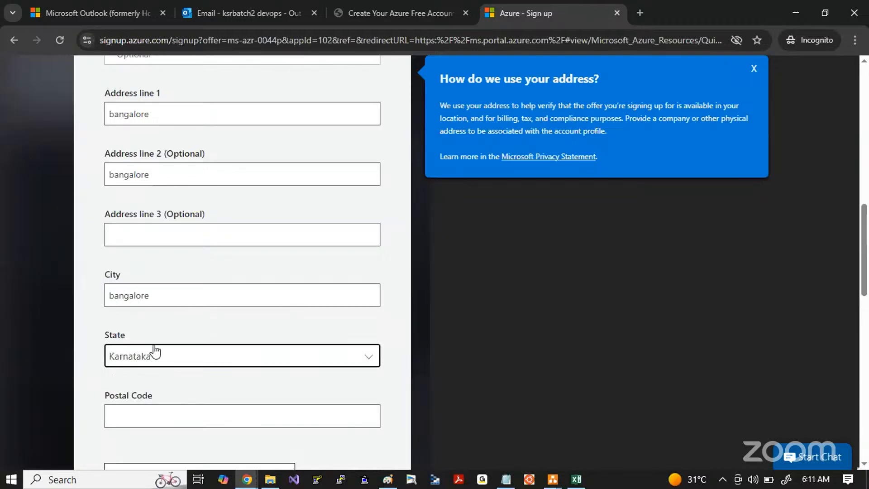
pyautogui.scroll(-3, 155, 348)
pyautogui.click(135, 281)
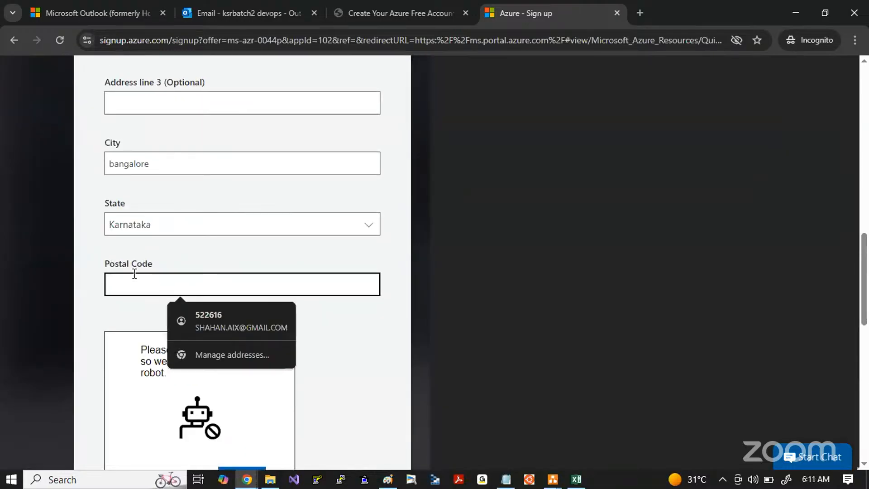
pyautogui.write('6')
pyautogui.write('560029')
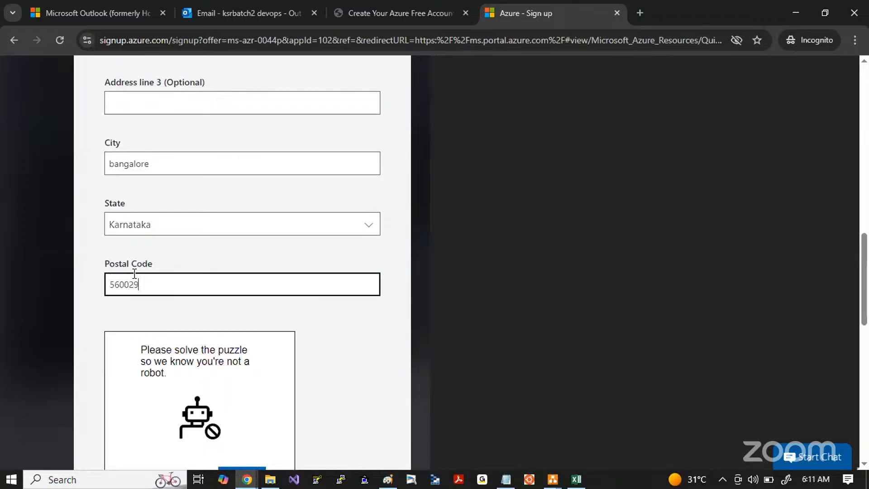
# Step: Solve the robot-check puzzle by rotating the animal to match the reference image's direction, submit it, and continue to the customer agreement section
pyautogui.scroll(-1, 135, 273)
pyautogui.scroll(-2, 134, 274)
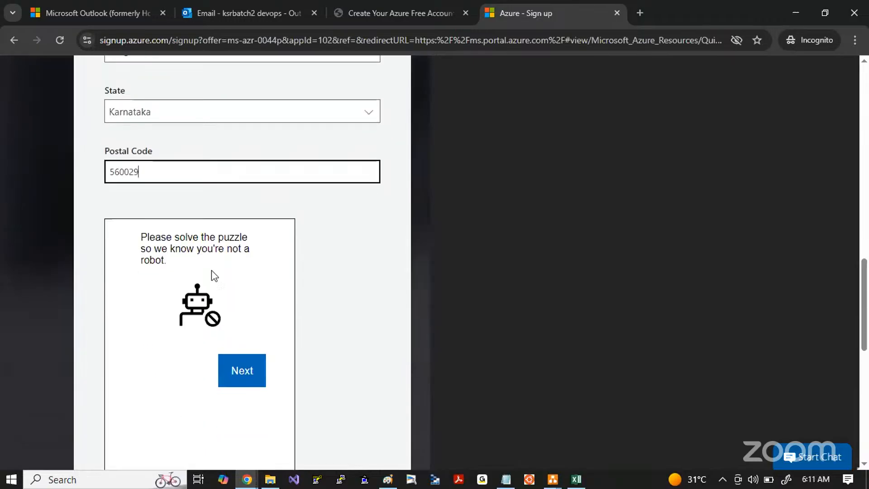
pyautogui.click(230, 383)
pyautogui.scroll(-2, 343, 323)
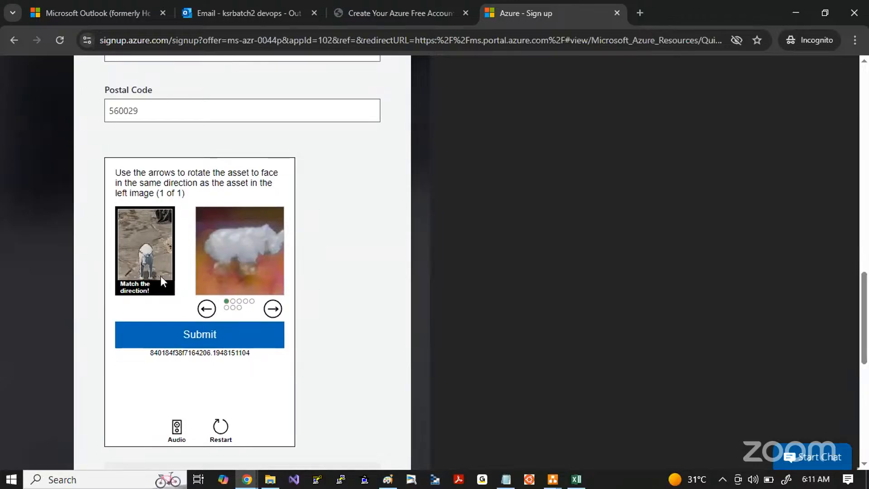
pyautogui.click(273, 309)
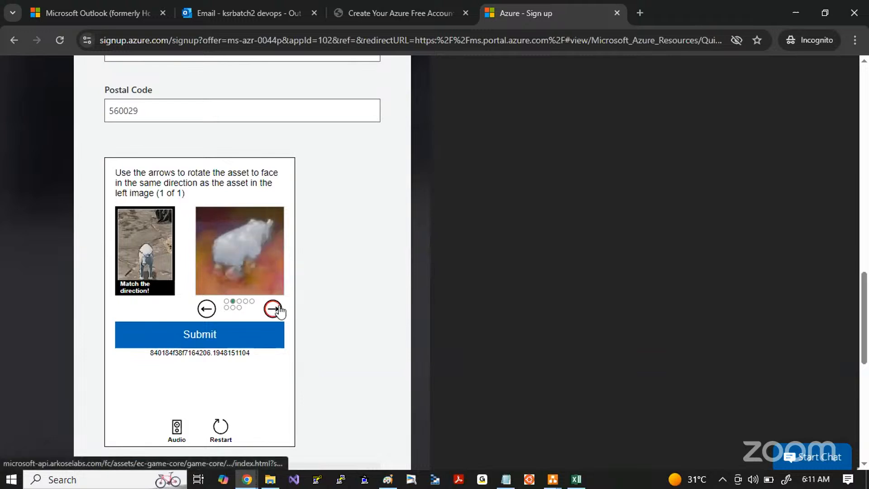
pyautogui.click(206, 309)
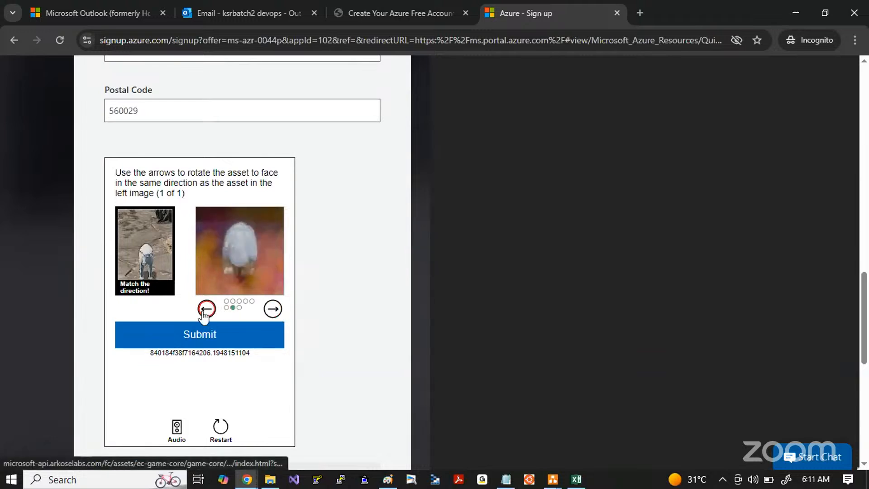
pyautogui.scroll(-2, 316, 294)
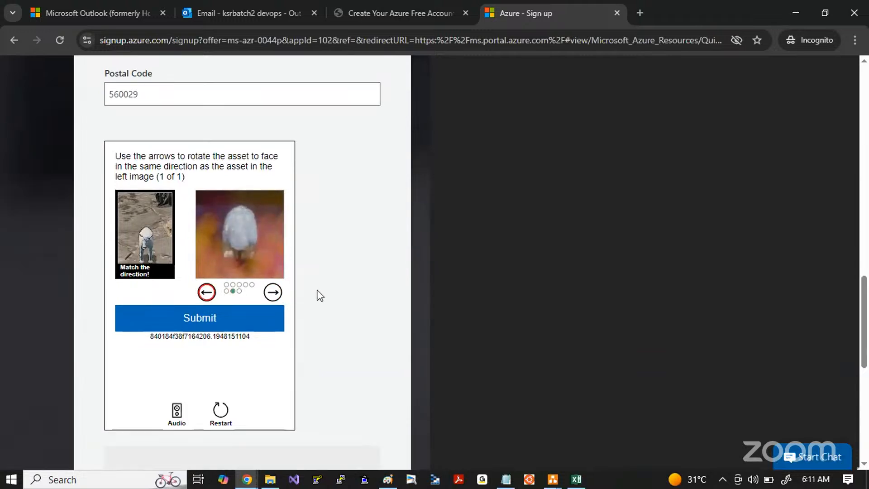
pyautogui.click(233, 274)
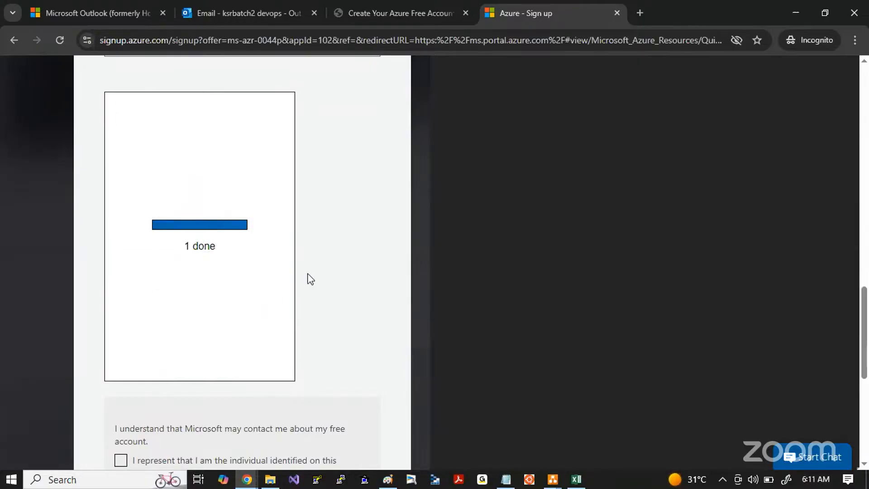
pyautogui.scroll(-2, 310, 279)
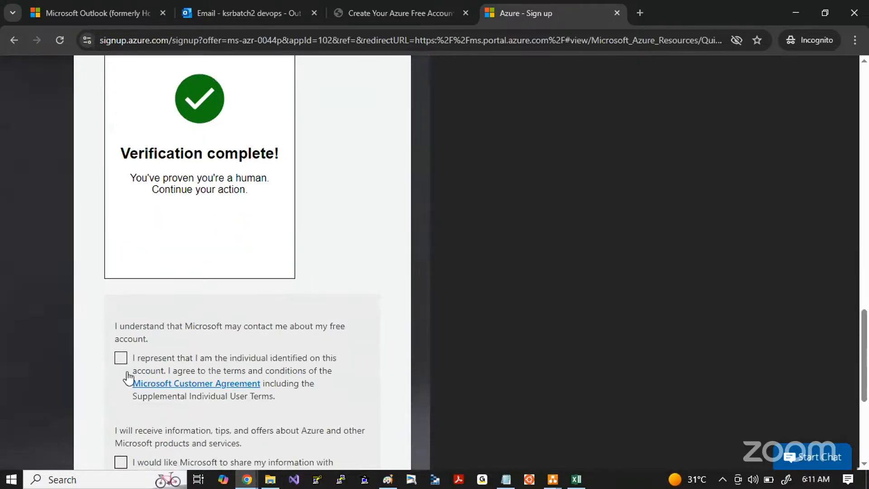
# Step: Accept the Microsoft Customer Agreement and opt in to sharing information with select partners
pyautogui.click(121, 357)
pyautogui.scroll(-3, 245, 325)
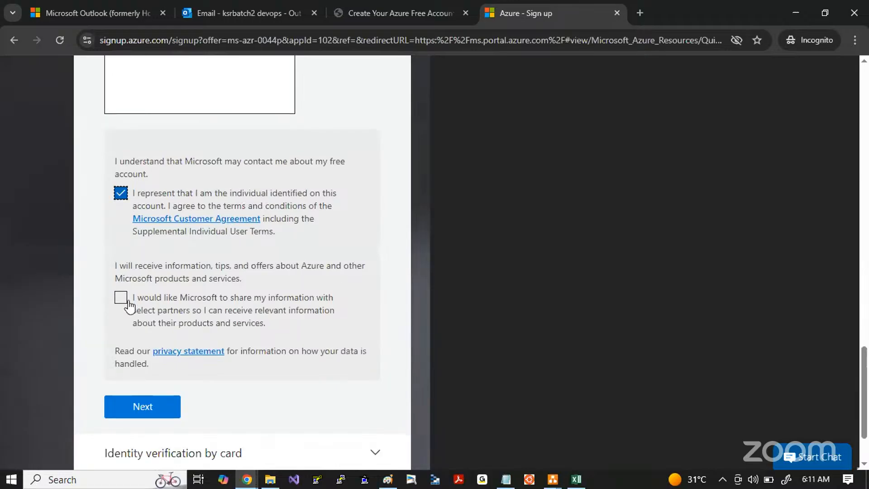
pyautogui.click(120, 298)
pyautogui.scroll(-2, 280, 341)
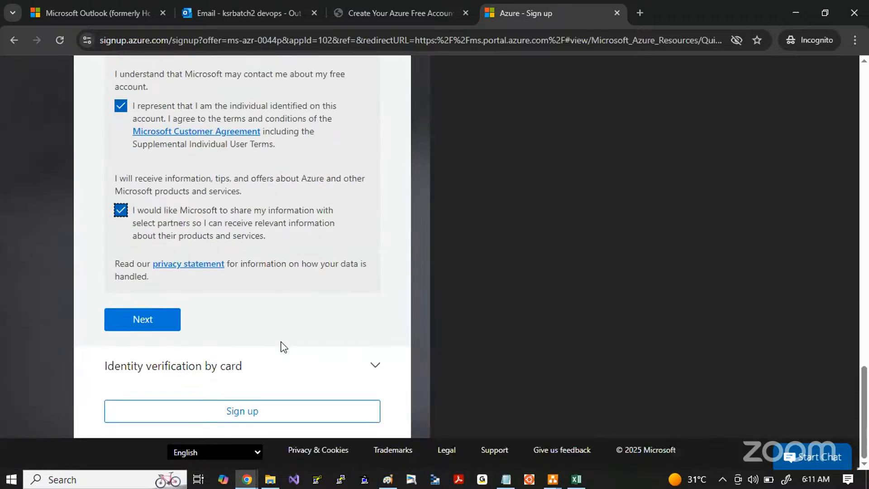
# Step: Review the completed profile from country and name through contact details, optional PAN ID, address lines and city
pyautogui.scroll(15, 283, 347)
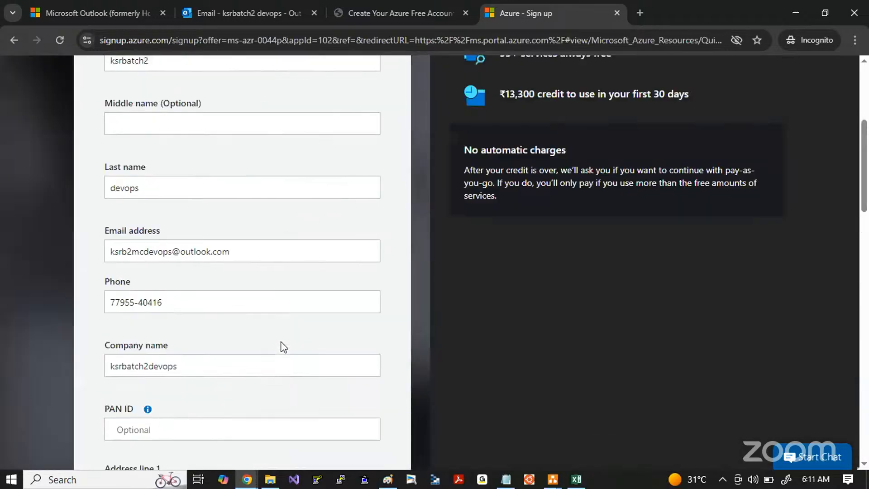
pyautogui.scroll(2, 283, 347)
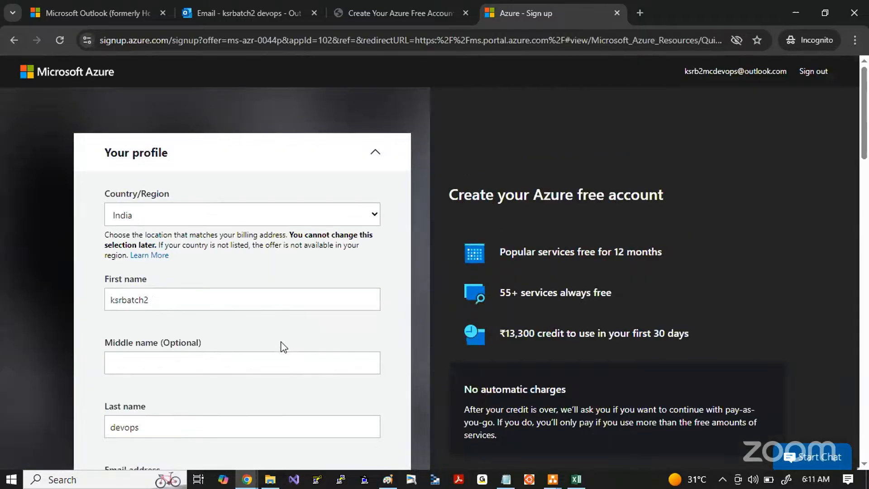
pyautogui.scroll(-5, 283, 347)
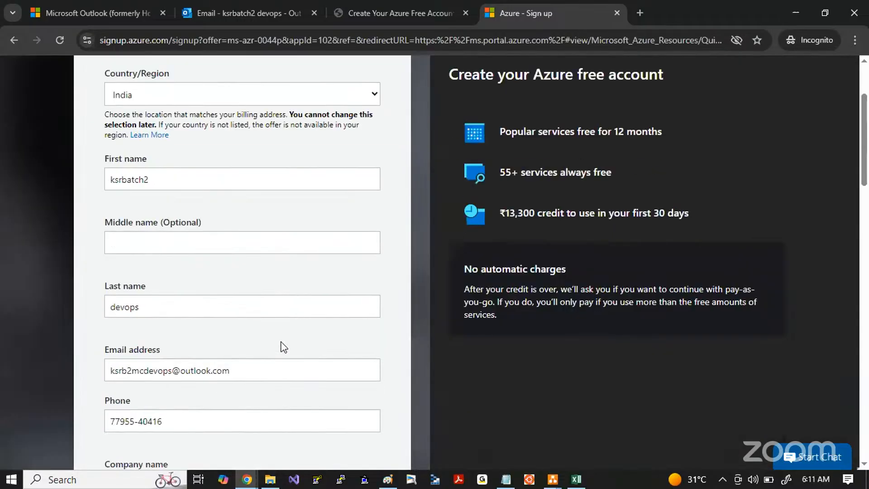
pyautogui.scroll(1, 282, 342)
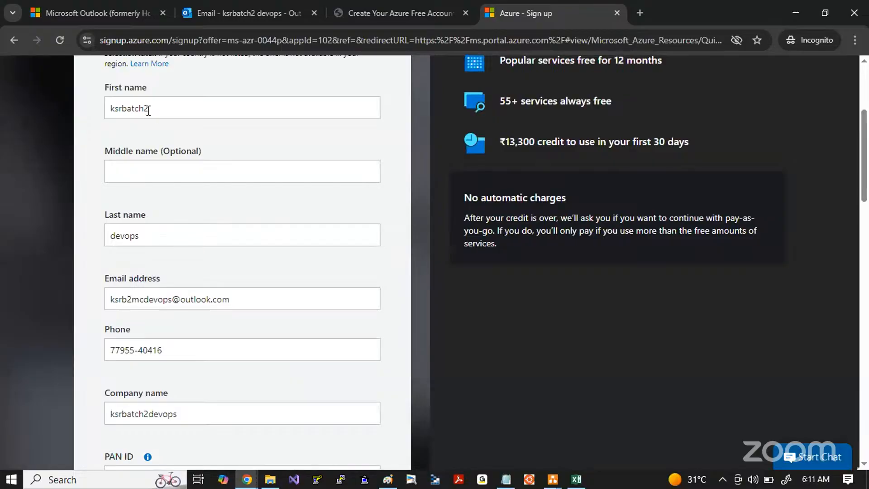
pyautogui.moveTo(147, 108); pyautogui.dragTo(81, 110)
pyautogui.scroll(-1, 157, 213)
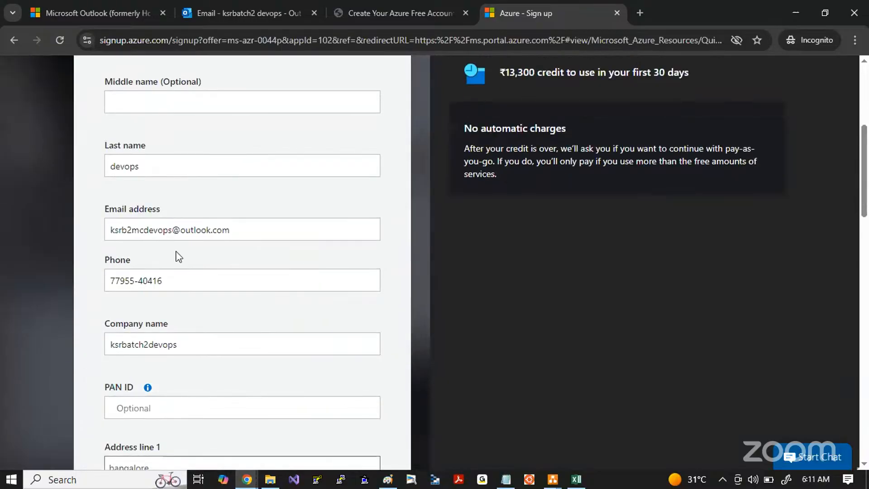
pyautogui.scroll(-5, 189, 270)
pyautogui.scroll(-1, 185, 270)
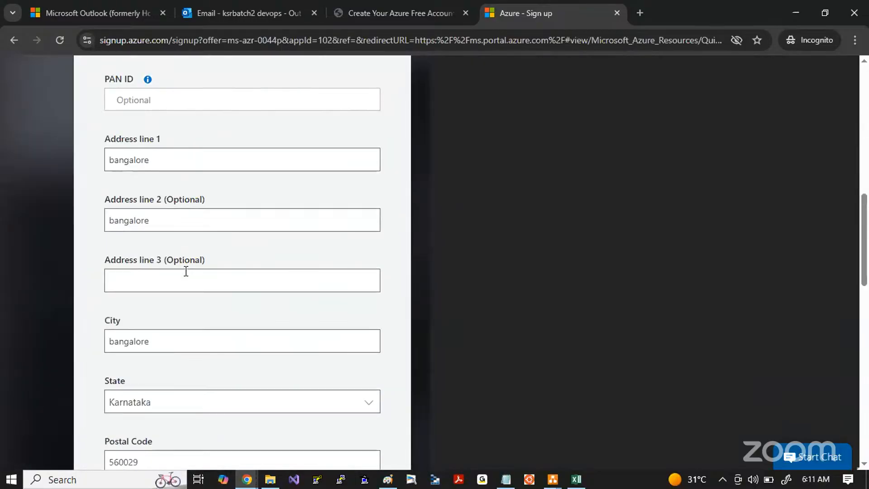
pyautogui.doubleClick(159, 219)
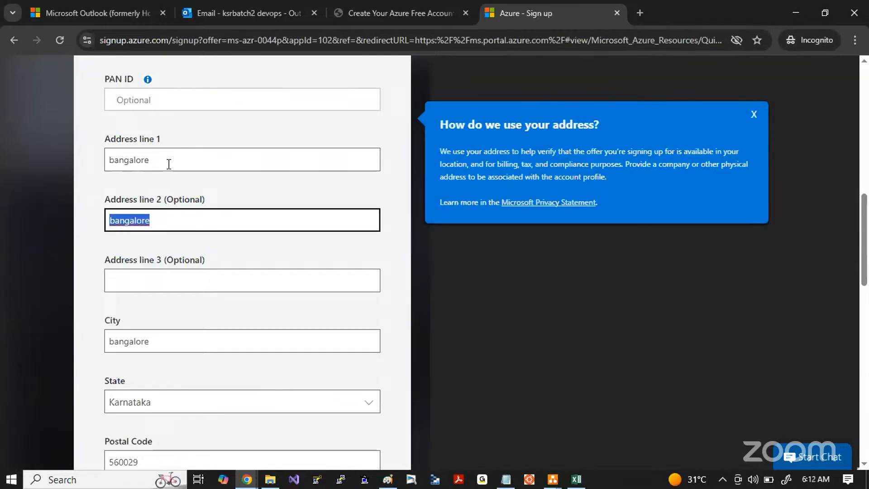
pyautogui.moveTo(169, 163); pyautogui.dragTo(85, 163)
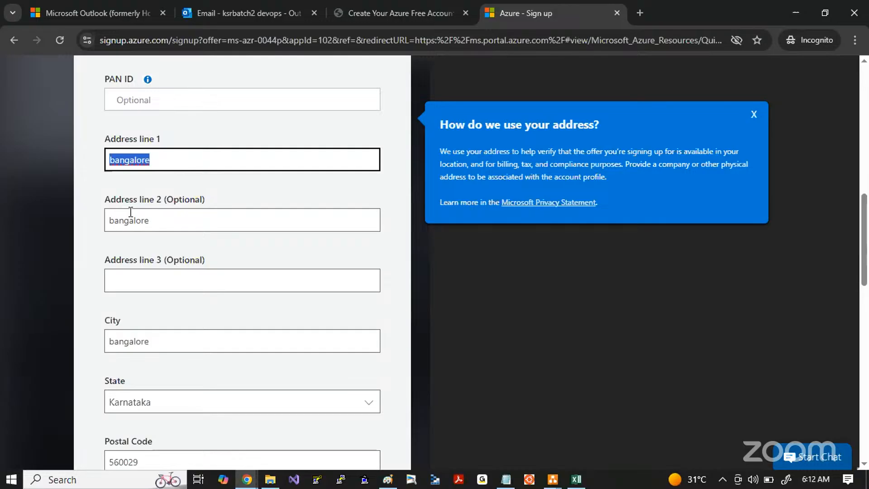
pyautogui.doubleClick(160, 344)
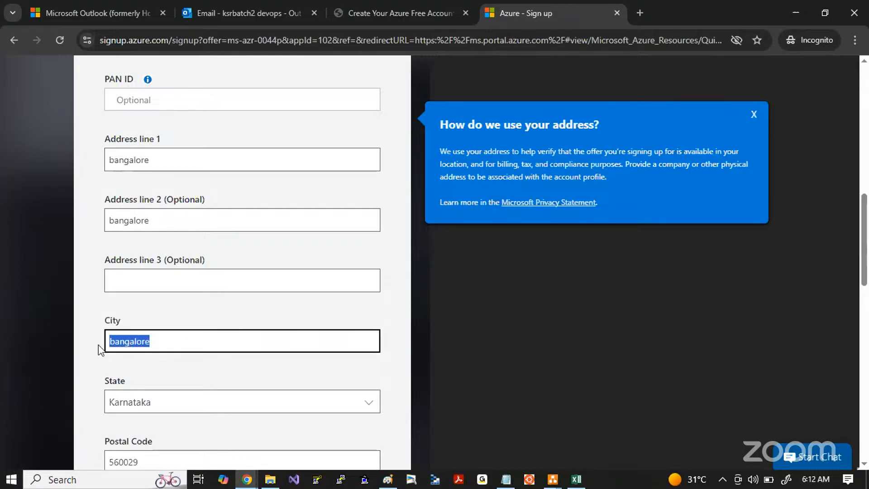
pyautogui.scroll(2, 175, 303)
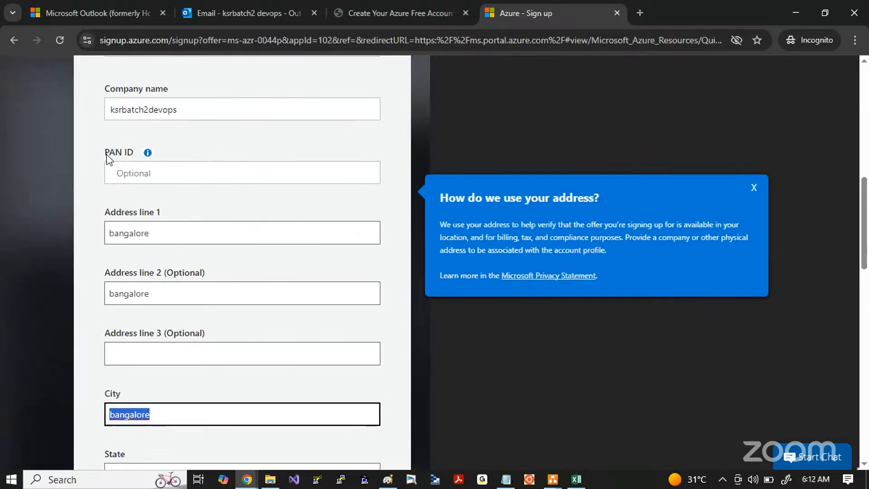
pyautogui.moveTo(107, 155); pyautogui.dragTo(136, 155)
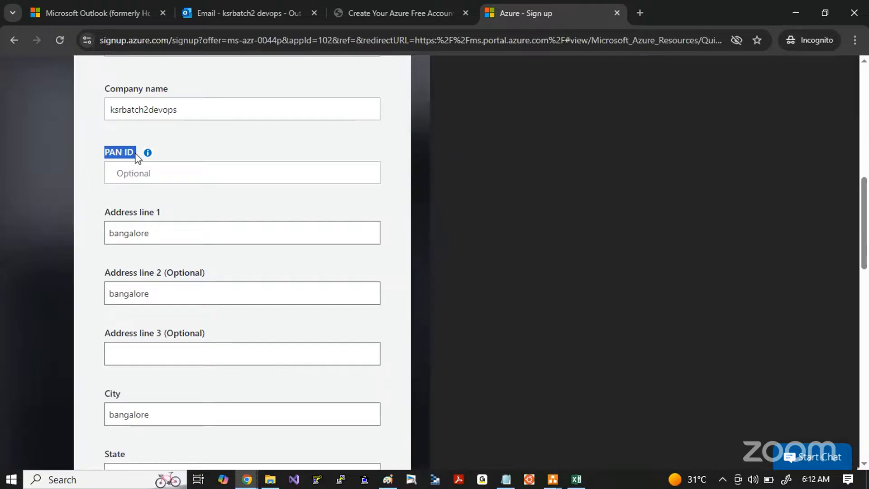
pyautogui.click(117, 168)
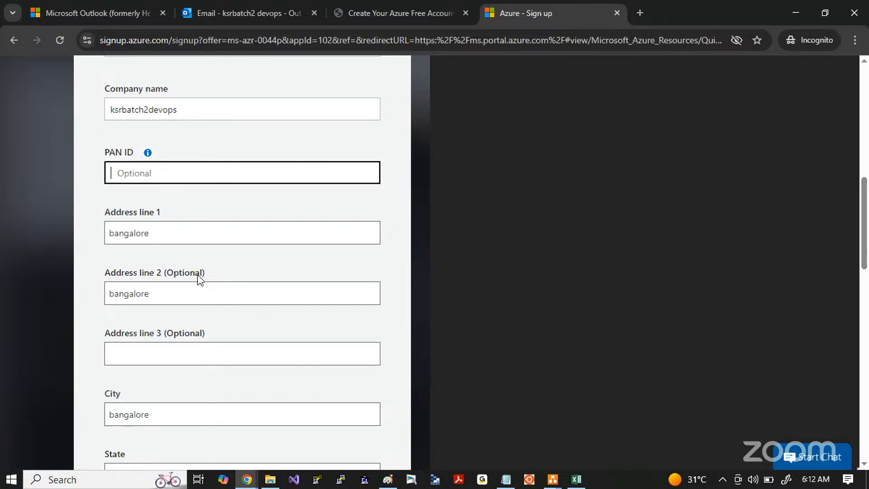
# Step: Submit the completed profile and continue to the identity verification by card section
pyautogui.scroll(-5, 197, 274)
pyautogui.scroll(-8, 225, 355)
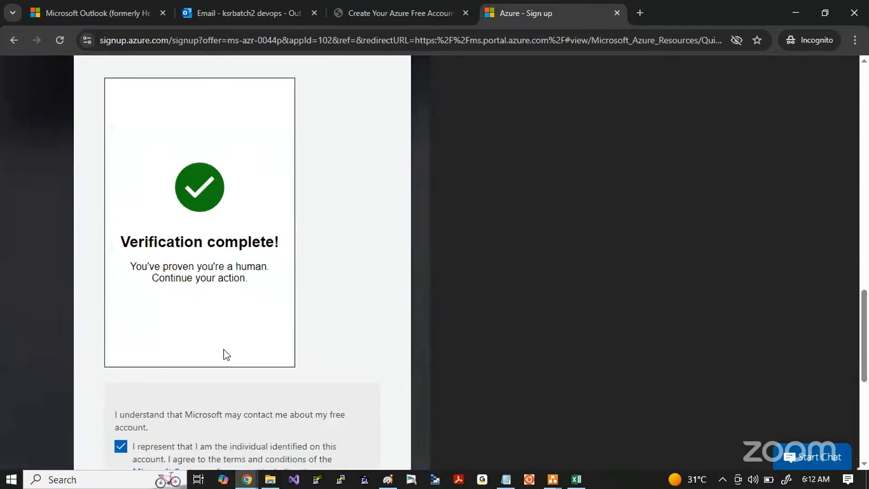
pyautogui.click(142, 322)
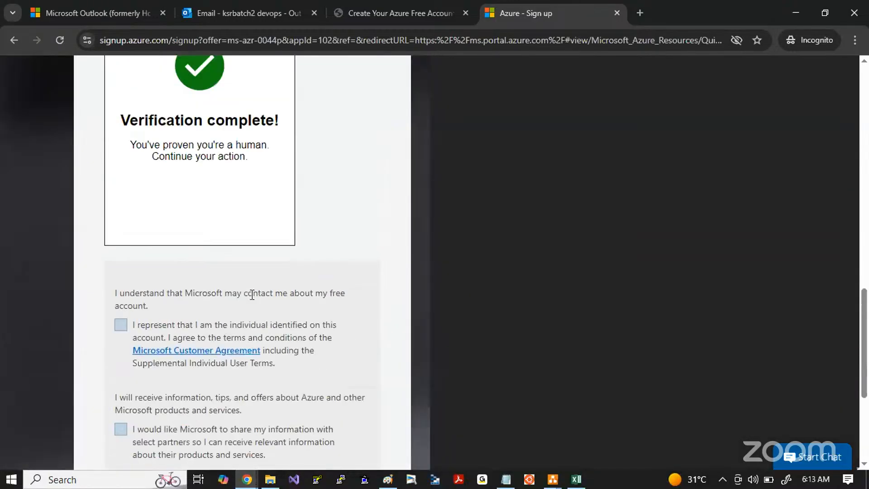
pyautogui.scroll(15, 252, 295)
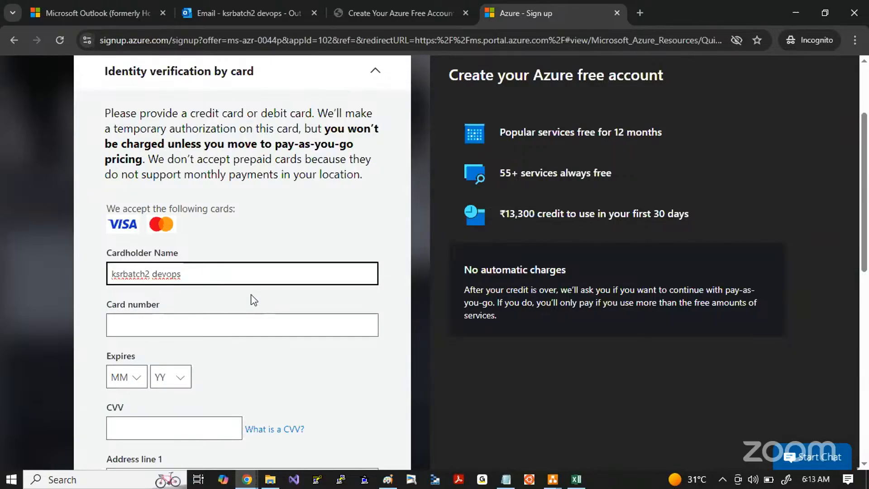
# Step: Switch to Paint and handwrite "Don't use rupay cards" and "Don't use SBI cards" beside the Credit Card note
pyautogui.click(393, 482)
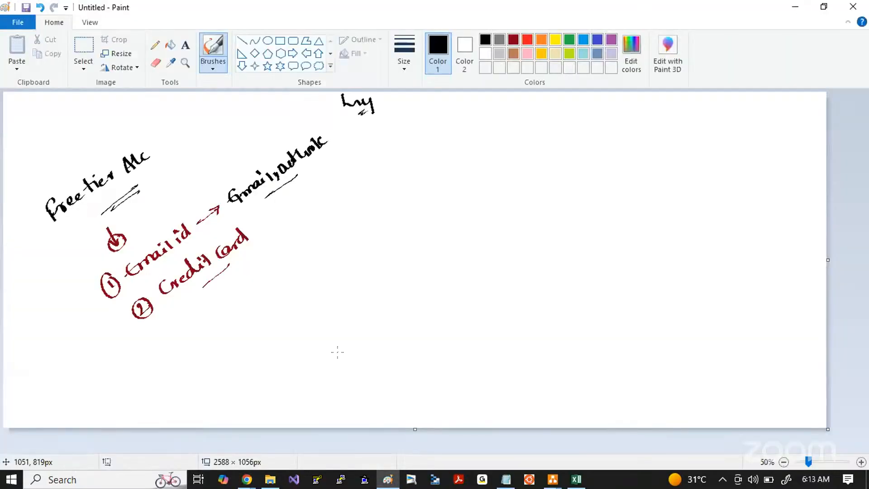
pyautogui.moveTo(258, 285)
pyautogui.mouseDown()
pyautogui.moveTo(262, 295)
pyautogui.moveTo(322, 244)
pyautogui.moveTo(338, 244)
pyautogui.moveTo(438, 183)
pyautogui.mouseUp()
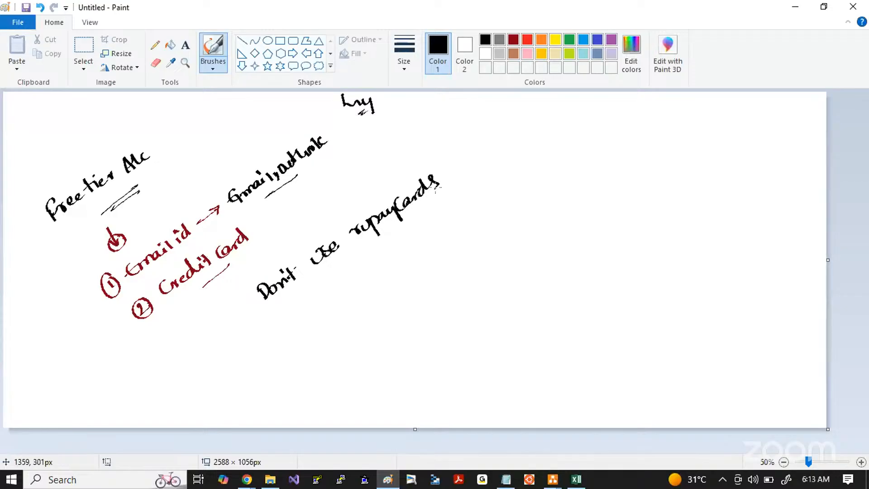
pyautogui.moveTo(299, 334)
pyautogui.mouseDown()
pyautogui.moveTo(326, 305)
pyautogui.moveTo(377, 275)
pyautogui.mouseUp()
pyautogui.moveTo(410, 247)
pyautogui.mouseDown()
pyautogui.moveTo(406, 254)
pyautogui.moveTo(442, 237)
pyautogui.moveTo(462, 213)
pyautogui.moveTo(468, 222)
pyautogui.mouseUp()
# Step: Handwrite "debit cards (optional)" in green below the Credit Card item and underline both parts
pyautogui.click(569, 39)
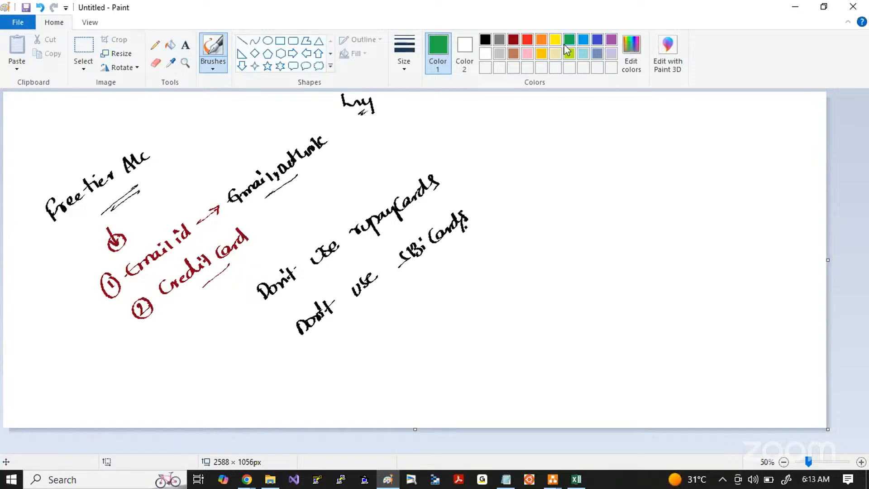
pyautogui.moveTo(184, 355)
pyautogui.mouseDown()
pyautogui.moveTo(174, 367)
pyautogui.moveTo(183, 347)
pyautogui.moveTo(226, 320)
pyautogui.moveTo(238, 301)
pyautogui.moveTo(197, 371)
pyautogui.mouseUp()
pyautogui.moveTo(231, 328)
pyautogui.mouseDown()
pyautogui.moveTo(203, 367)
pyautogui.moveTo(211, 374)
pyautogui.moveTo(245, 329)
pyautogui.moveTo(254, 340)
pyautogui.mouseUp()
pyautogui.moveTo(234, 381); pyautogui.dragTo(257, 346)
pyautogui.moveTo(237, 377); pyautogui.dragTo(252, 355)
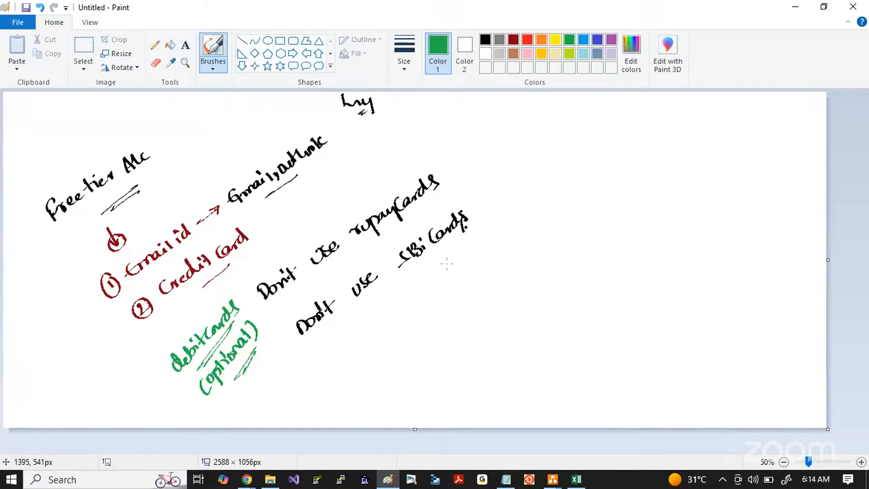
# Step: Add green underlined notes "(100%)" beside Credit Card and "(1 month)" beside the free tier account heading
pyautogui.moveTo(272, 212)
pyautogui.mouseDown()
pyautogui.moveTo(264, 228)
pyautogui.moveTo(304, 200)
pyautogui.mouseUp()
pyautogui.moveTo(274, 234); pyautogui.dragTo(308, 208)
pyautogui.hotkey('alt', 'Tab')
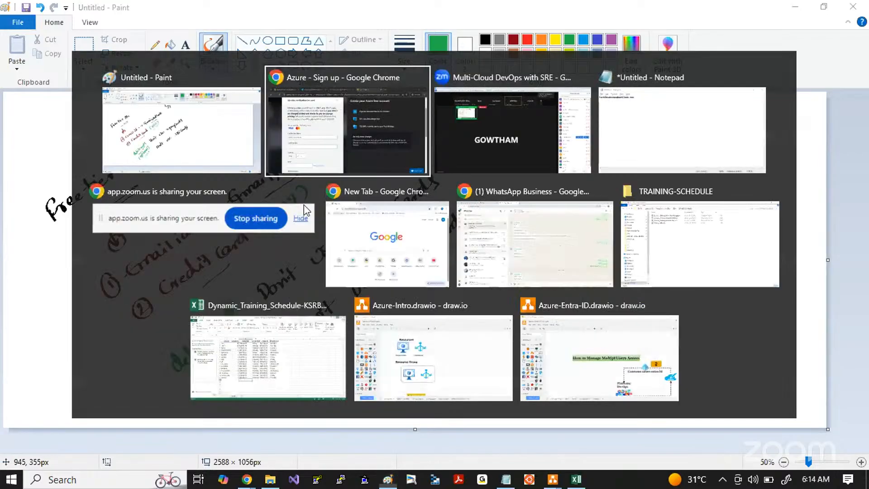
pyautogui.hotkey('alt', 'Tab')
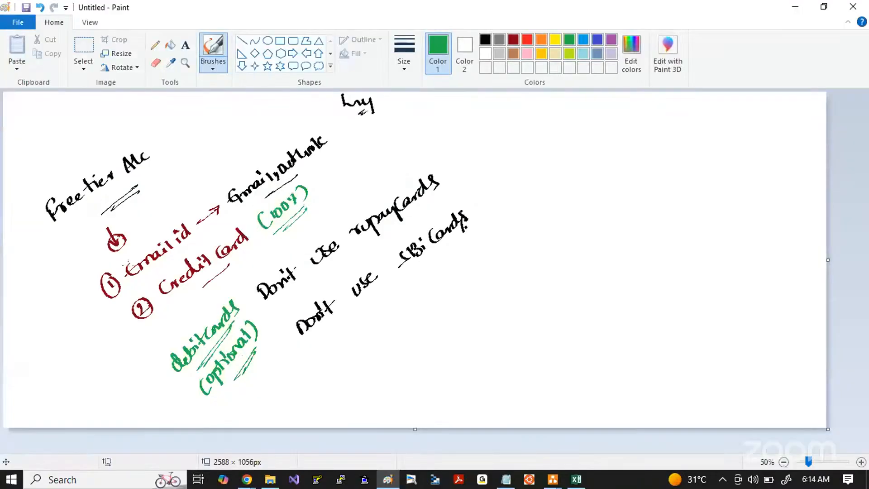
pyautogui.moveTo(173, 135)
pyautogui.mouseDown()
pyautogui.moveTo(165, 156)
pyautogui.moveTo(204, 111)
pyautogui.moveTo(220, 120)
pyautogui.mouseUp()
pyautogui.moveTo(186, 152); pyautogui.dragTo(207, 130)
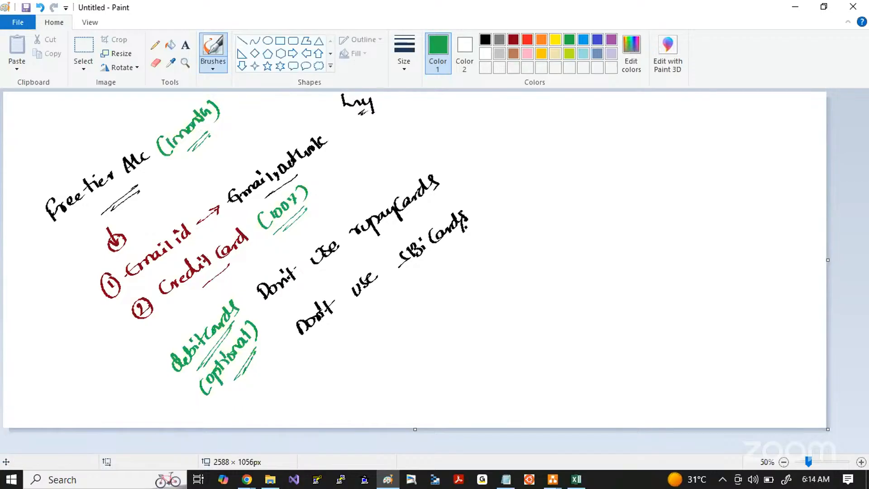
# Step: Switch to the Azure sign-up page in Chrome and examine the card verification form down to the tokenization consent
pyautogui.hotkey('alt', 'Tab')
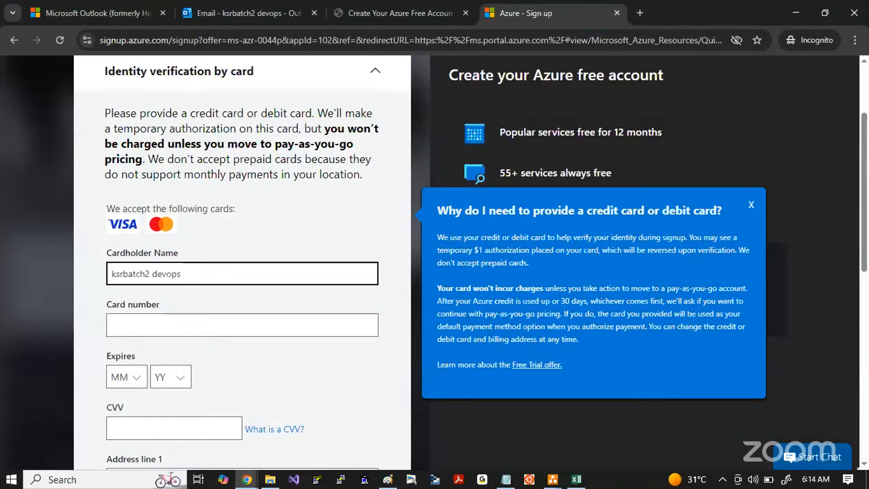
pyautogui.scroll(-2, 281, 253)
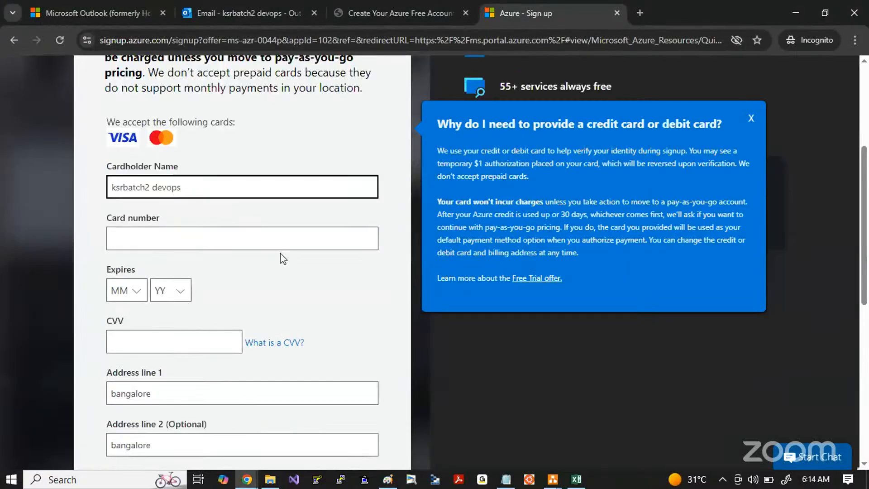
pyautogui.scroll(-2, 281, 254)
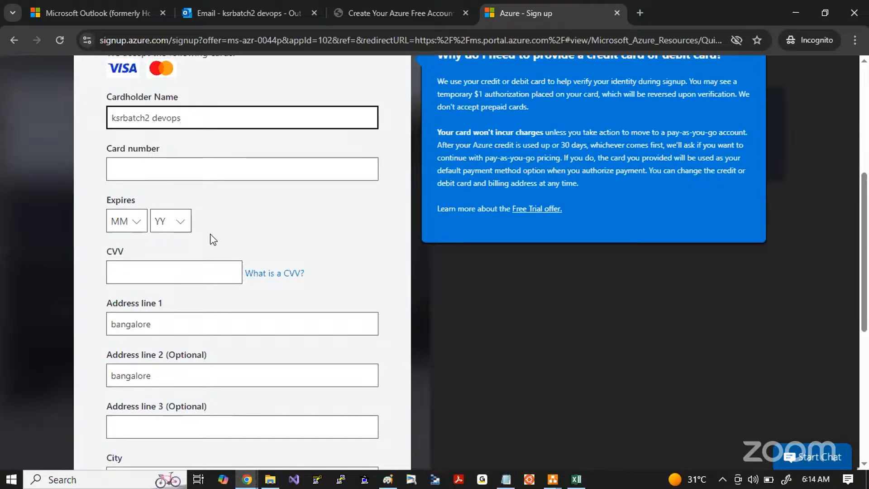
pyautogui.scroll(-7, 210, 227)
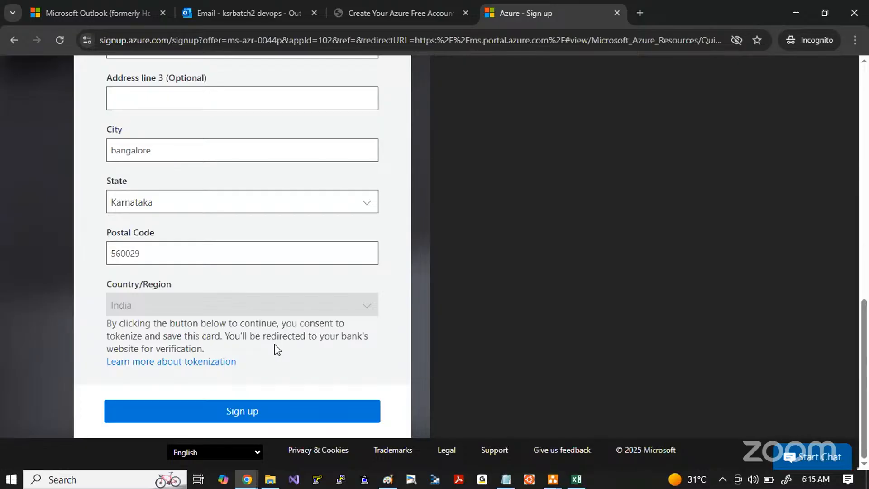
# Step: Switch to Paint and handwrite a green "Freetier vs pay as you go" comparison beside the card notes, underlining both terms
pyautogui.hotkey('alt', 'Tab')
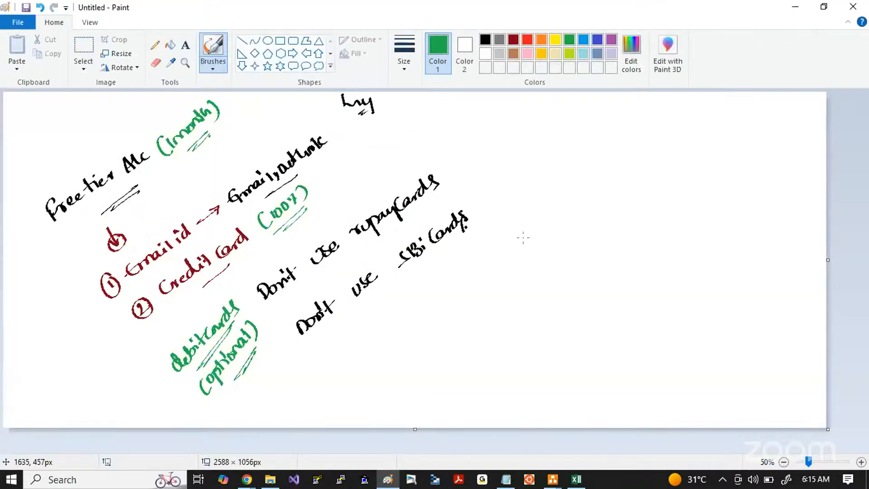
pyautogui.moveTo(463, 287)
pyautogui.mouseDown()
pyautogui.moveTo(467, 296)
pyautogui.moveTo(528, 247)
pyautogui.mouseUp()
pyautogui.moveTo(493, 292); pyautogui.dragTo(516, 276)
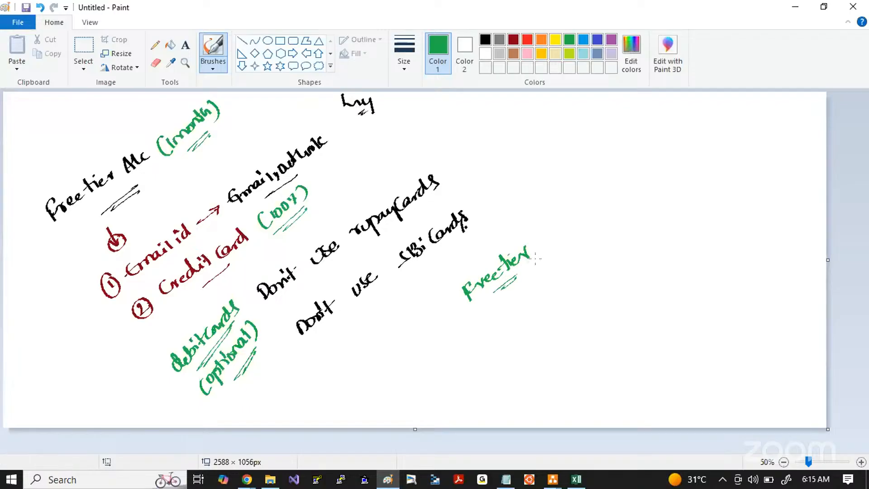
pyautogui.moveTo(566, 239)
pyautogui.mouseDown()
pyautogui.moveTo(594, 221)
pyautogui.moveTo(562, 253)
pyautogui.mouseUp()
pyautogui.moveTo(614, 205)
pyautogui.mouseDown()
pyautogui.moveTo(616, 220)
pyautogui.moveTo(635, 197)
pyautogui.mouseUp()
pyautogui.moveTo(647, 186)
pyautogui.mouseDown()
pyautogui.moveTo(684, 161)
pyautogui.moveTo(711, 151)
pyautogui.moveTo(710, 159)
pyautogui.mouseUp()
pyautogui.moveTo(650, 222); pyautogui.dragTo(694, 190)
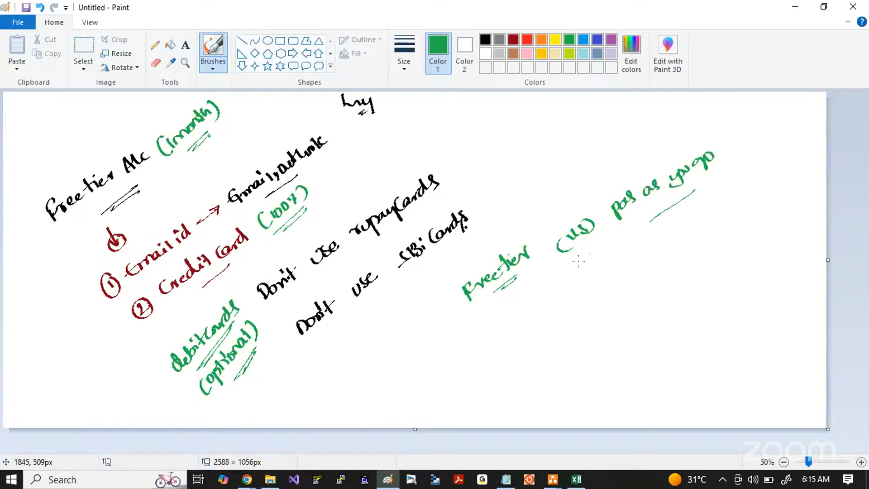
# Step: Draw circled black check marks under the green Freetier with an arrow to a second circled note, and return to the Azure sign-up page
pyautogui.moveTo(484, 322)
pyautogui.mouseDown()
pyautogui.moveTo(511, 294)
pyautogui.moveTo(487, 318)
pyautogui.mouseUp()
pyautogui.click(485, 40)
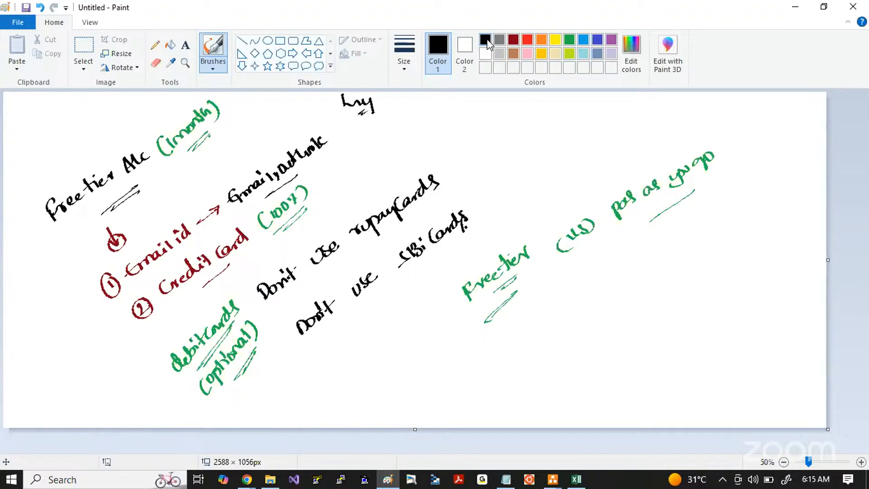
pyautogui.moveTo(508, 315); pyautogui.dragTo(526, 300)
pyautogui.moveTo(528, 296); pyautogui.dragTo(543, 281)
pyautogui.moveTo(526, 320)
pyautogui.mouseDown()
pyautogui.moveTo(547, 297)
pyautogui.moveTo(530, 320)
pyautogui.mouseUp()
pyautogui.moveTo(547, 284)
pyautogui.mouseDown()
pyautogui.moveTo(507, 292)
pyautogui.moveTo(539, 292)
pyautogui.mouseUp()
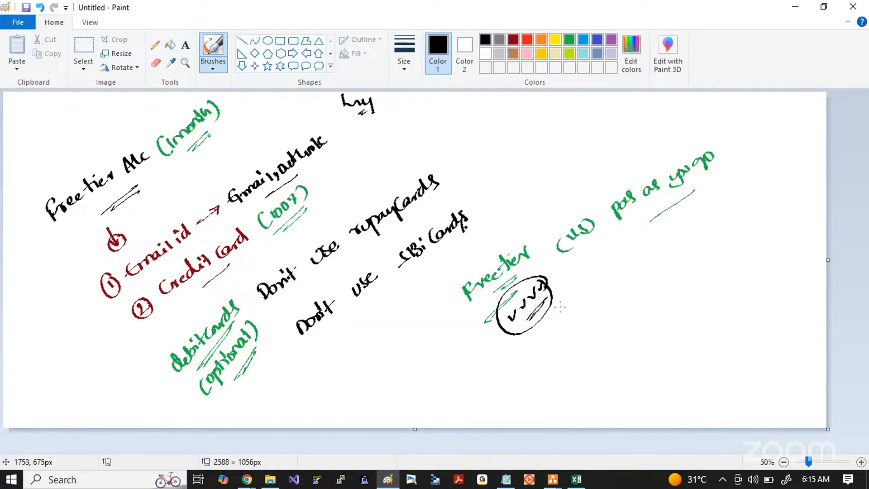
pyautogui.moveTo(542, 320)
pyautogui.mouseDown()
pyautogui.moveTo(563, 339)
pyautogui.moveTo(581, 335)
pyautogui.moveTo(581, 322)
pyautogui.moveTo(560, 304)
pyautogui.moveTo(598, 332)
pyautogui.mouseUp()
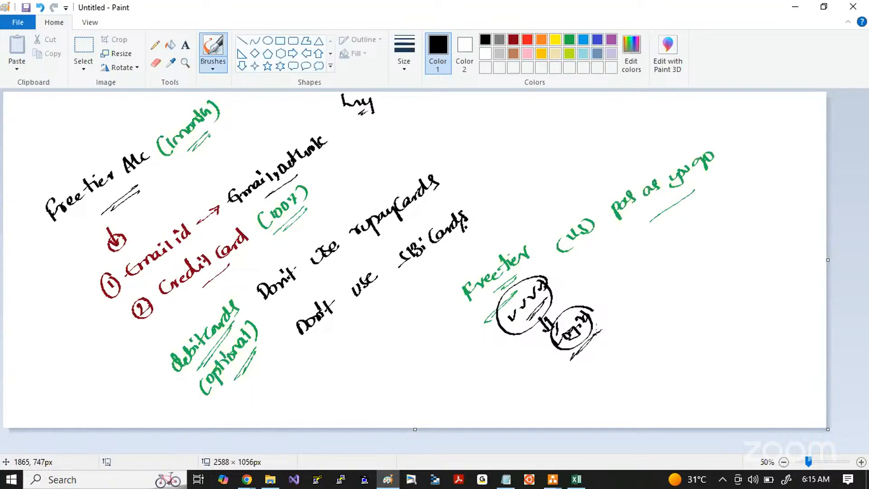
pyautogui.hotkey('alt', 'Tab')
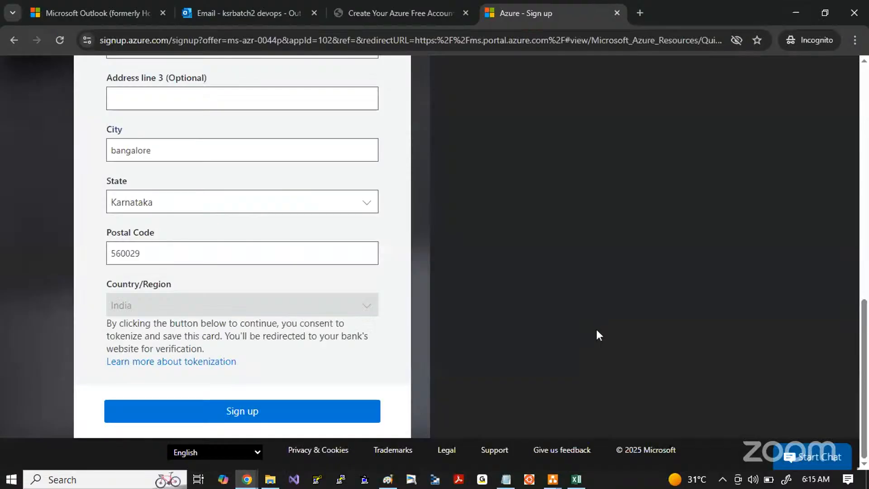
# Step: Review the card verification form again, from the accepted cards notice down to the bank redirection consent
pyautogui.scroll(10, 596, 329)
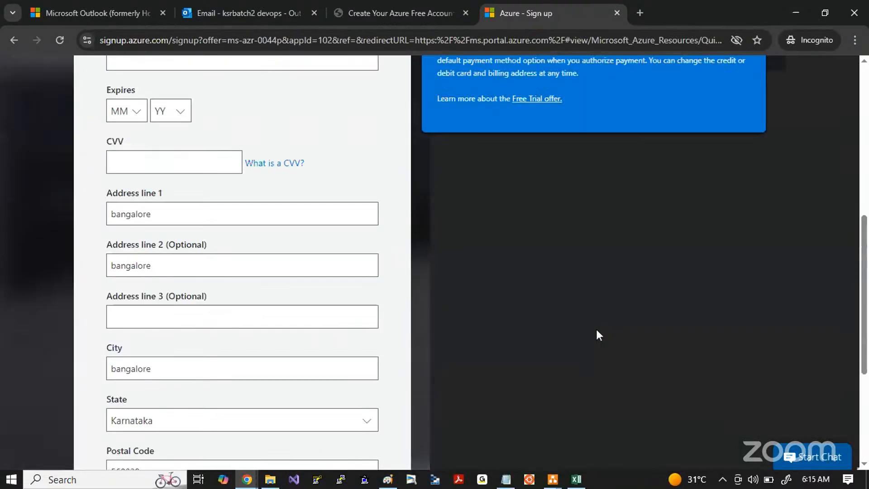
pyautogui.scroll(1, 596, 330)
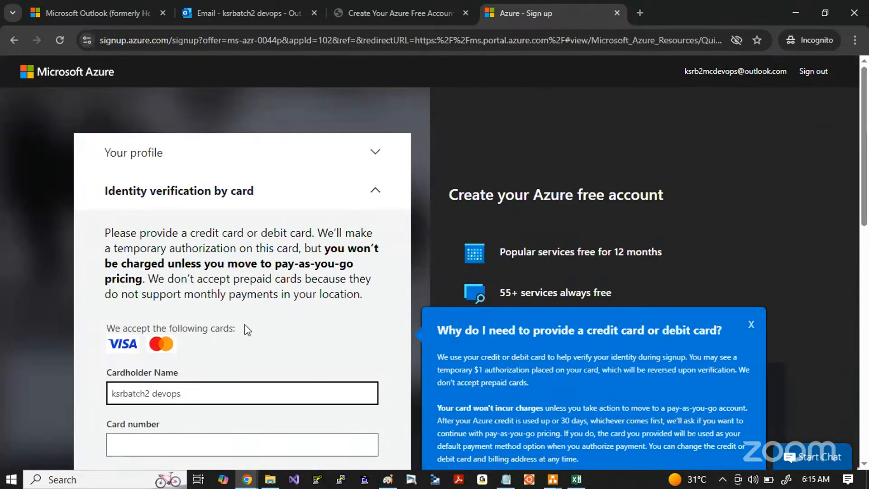
pyautogui.scroll(-10, 245, 330)
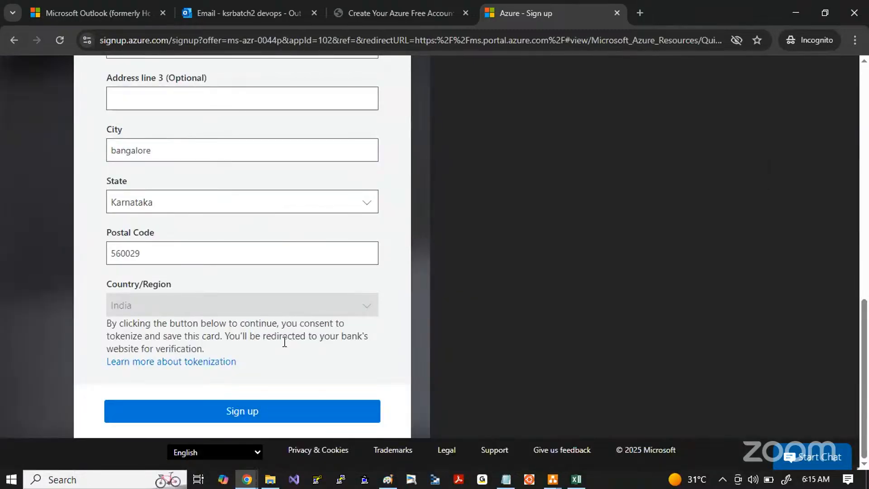
# Step: Switch to Paint, capture the free tier notes as a screenshot, and place it on the first page of the whiteboard window
pyautogui.hotkey('alt', 'Tab')
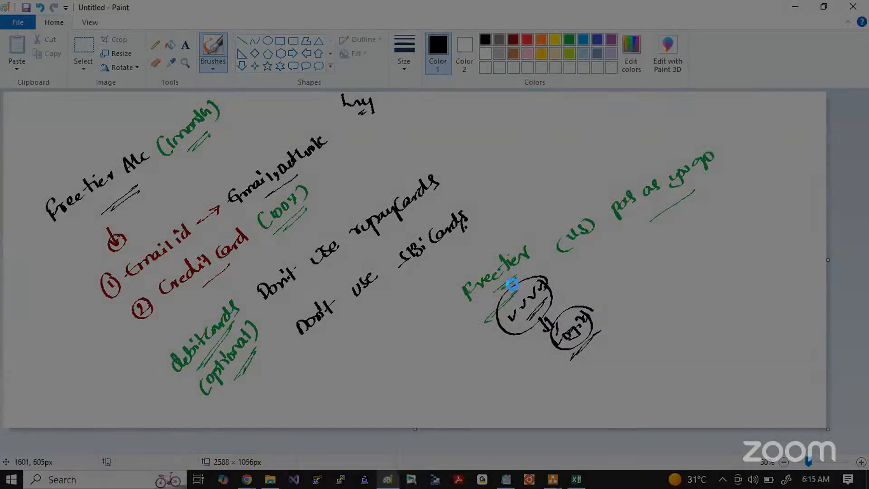
pyautogui.moveTo(28, 93)
pyautogui.mouseDown()
pyautogui.moveTo(262, 278)
pyautogui.moveTo(757, 409)
pyautogui.mouseUp()
pyautogui.hotkey('ctrl', 'c')
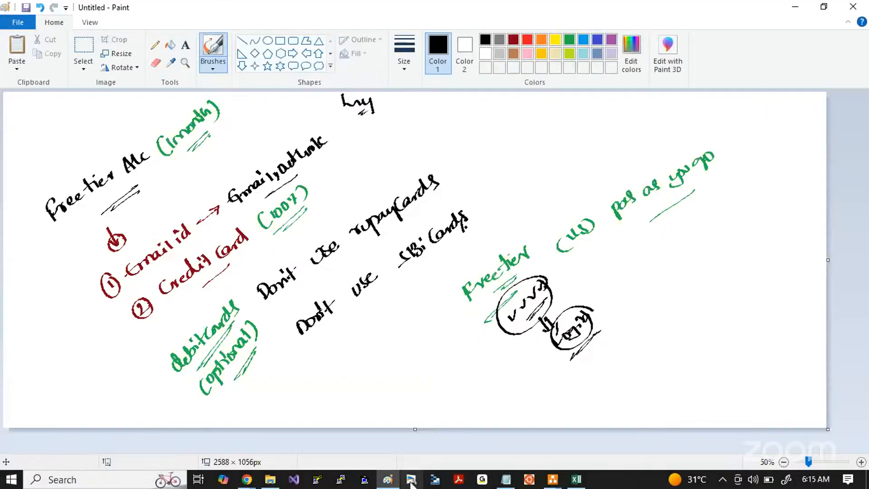
pyautogui.click(412, 480)
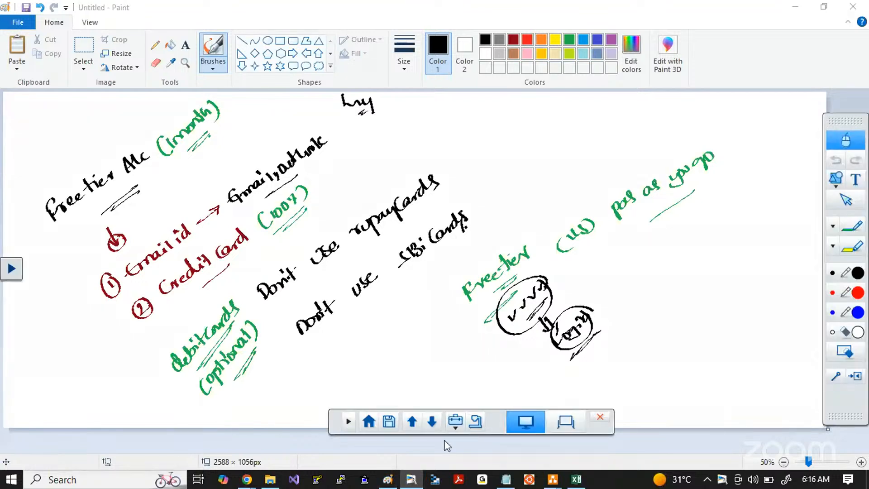
pyautogui.click(566, 422)
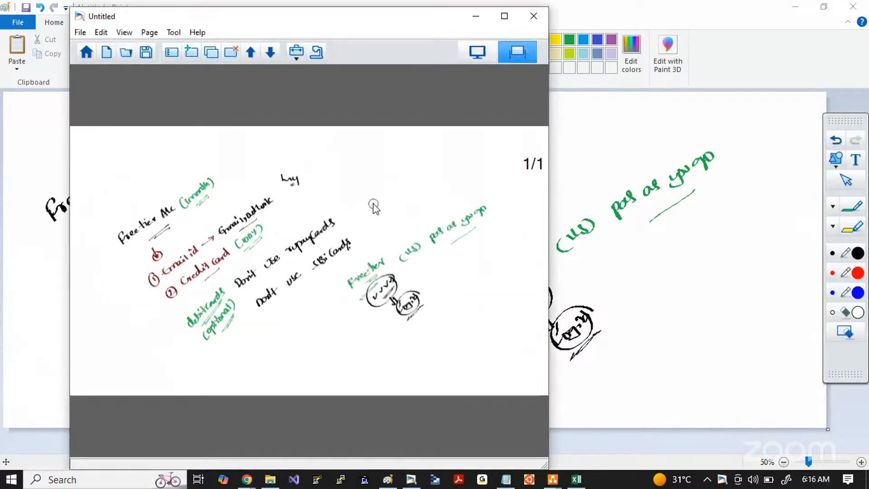
# Step: Return to Paint, clear the canvas, and handwrite a black underlined "Student A/c's" heading
pyautogui.hotkey('alt', 'Tab')
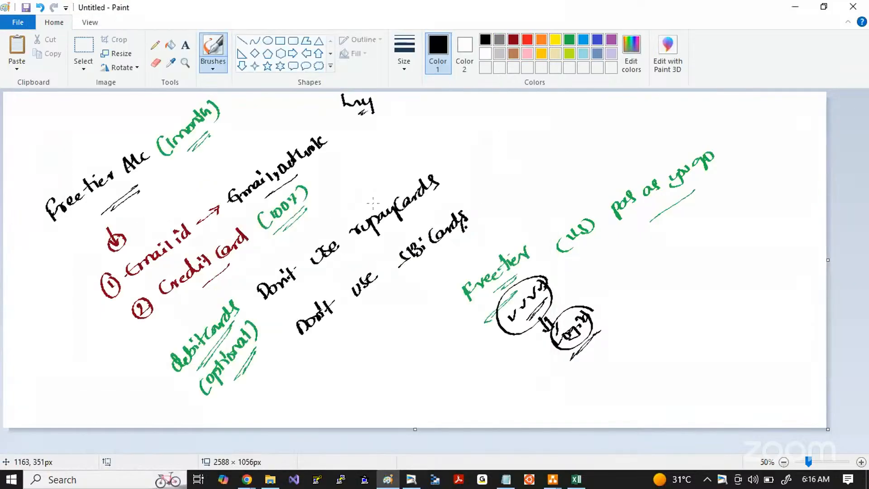
pyautogui.hotkey('ctrl', 'a')
pyautogui.press('Delete')
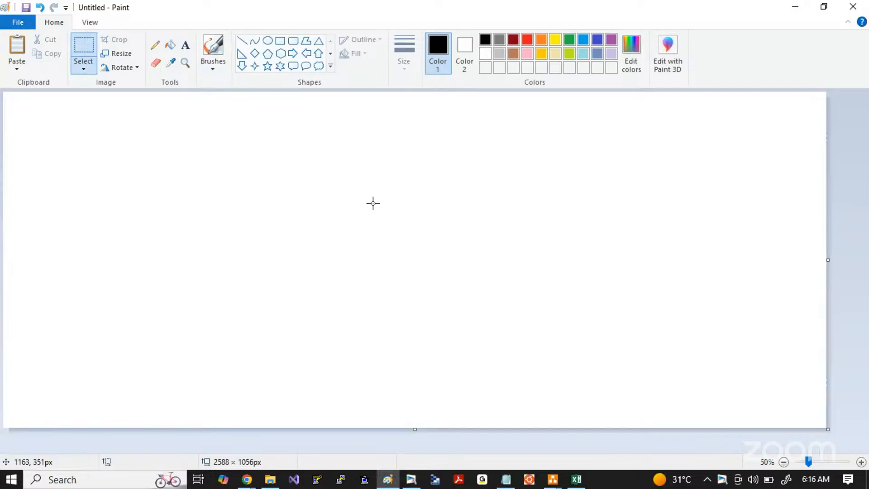
pyautogui.click(213, 50)
pyautogui.moveTo(126, 210)
pyautogui.mouseDown()
pyautogui.moveTo(116, 219)
pyautogui.moveTo(147, 207)
pyautogui.moveTo(164, 181)
pyautogui.moveTo(199, 159)
pyautogui.moveTo(207, 178)
pyautogui.mouseUp()
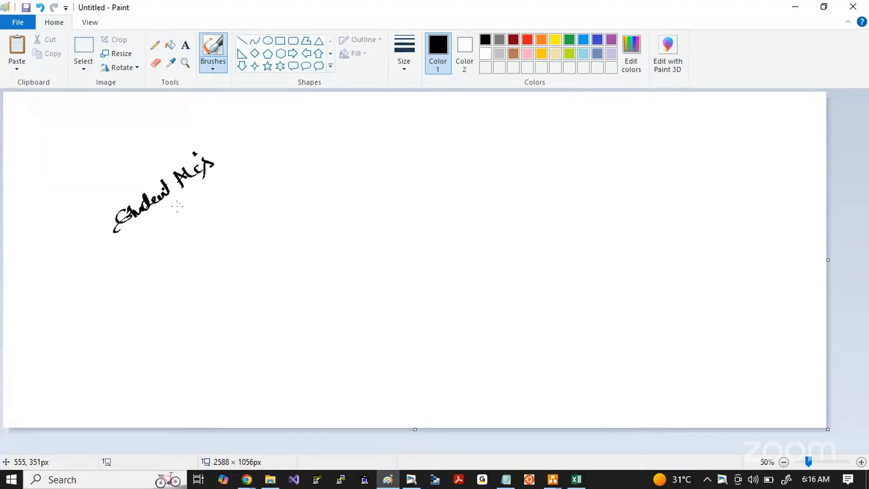
pyautogui.moveTo(162, 222); pyautogui.dragTo(201, 192)
pyautogui.moveTo(198, 196)
pyautogui.mouseDown()
pyautogui.moveTo(164, 218)
pyautogui.moveTo(182, 247)
pyautogui.moveTo(189, 240)
pyautogui.mouseUp()
# Step: Handwrite dark red underlined notes "1 year" and "100$" below the student accounts heading, with an arrow down to "1 year"
pyautogui.click(513, 40)
pyautogui.moveTo(170, 284)
pyautogui.mouseDown()
pyautogui.moveTo(190, 293)
pyautogui.moveTo(207, 275)
pyautogui.mouseUp()
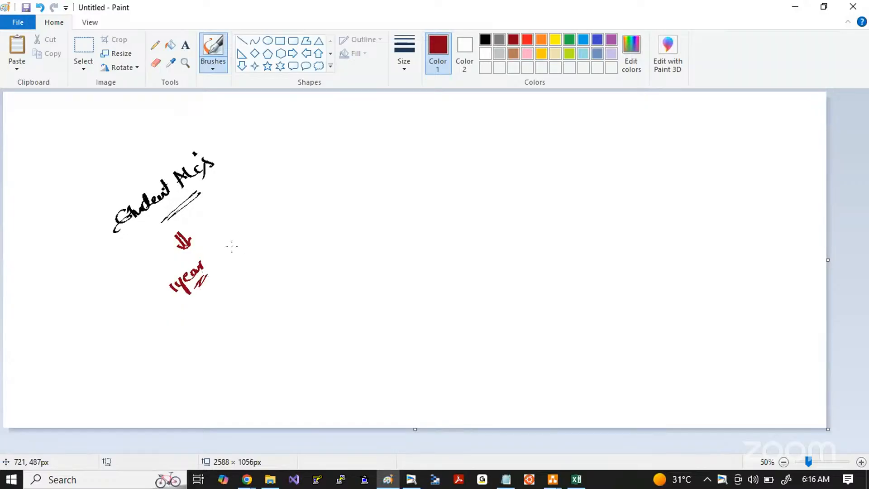
pyautogui.moveTo(226, 248)
pyautogui.mouseDown()
pyautogui.moveTo(256, 219)
pyautogui.moveTo(236, 259)
pyautogui.mouseUp()
pyautogui.moveTo(237, 258); pyautogui.dragTo(258, 240)
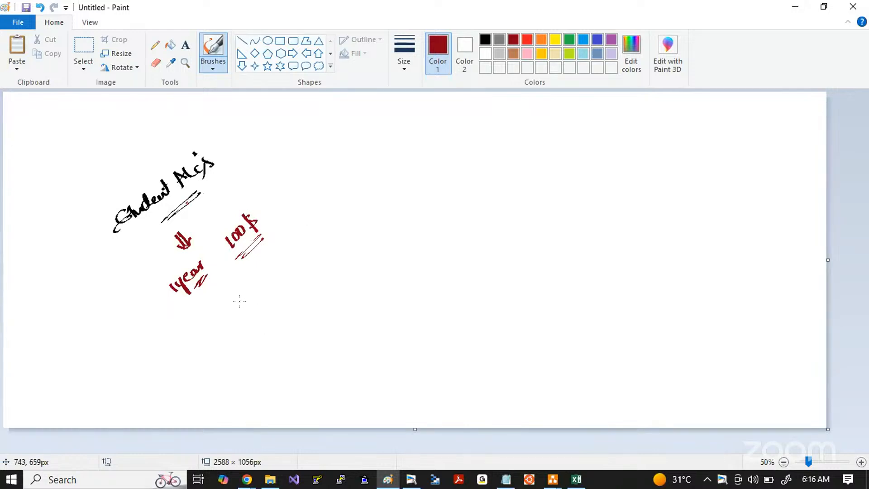
# Step: Handwrite "University", "College" and "valid Email id" in dark red beside the student account notes, underlining University and Email id
pyautogui.moveTo(236, 303)
pyautogui.mouseDown()
pyautogui.moveTo(295, 256)
pyautogui.moveTo(310, 270)
pyautogui.moveTo(259, 313)
pyautogui.moveTo(285, 312)
pyautogui.moveTo(312, 291)
pyautogui.mouseUp()
pyautogui.moveTo(332, 261)
pyautogui.mouseDown()
pyautogui.moveTo(433, 186)
pyautogui.moveTo(451, 193)
pyautogui.mouseUp()
pyautogui.moveTo(425, 219); pyautogui.dragTo(448, 202)
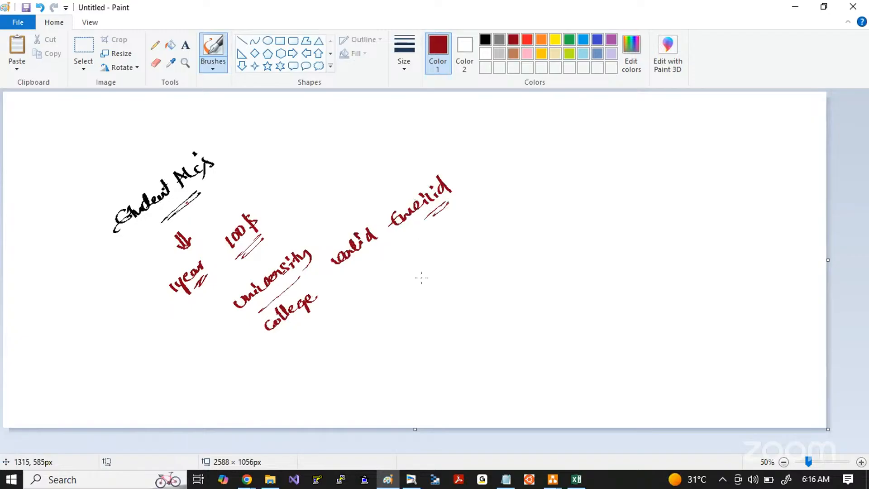
# Step: Handwrite a sample college email address in dark red under the email note, circling its @ sign and underlining the domain several times
pyautogui.moveTo(414, 274); pyautogui.dragTo(560, 175)
pyautogui.click(528, 195)
pyautogui.moveTo(483, 249); pyautogui.dragTo(540, 209)
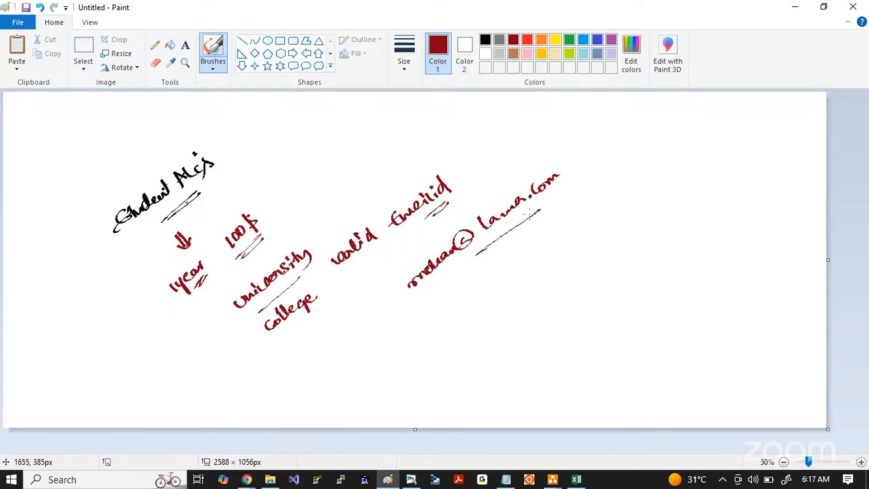
pyautogui.moveTo(503, 234)
pyautogui.mouseDown()
pyautogui.moveTo(548, 197)
pyautogui.moveTo(540, 206)
pyautogui.mouseUp()
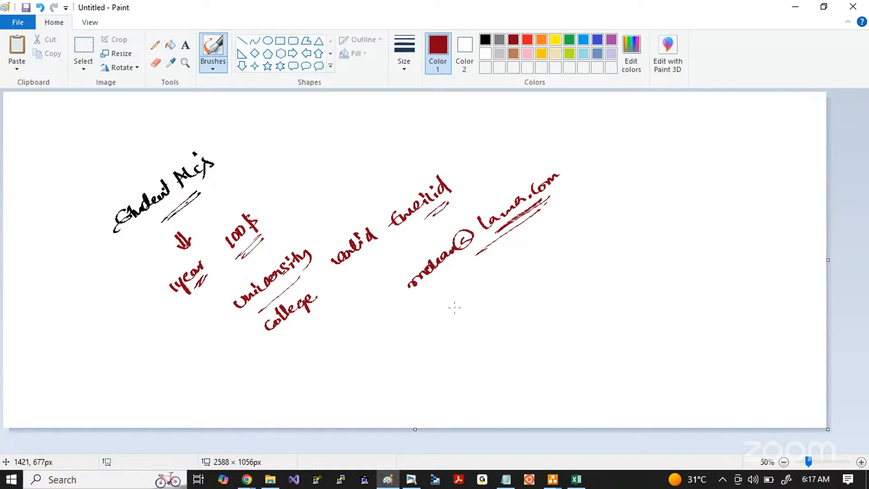
# Step: Handwrite a second sample university email address below, circle its domain, underline it, and set the brush color back to black
pyautogui.moveTo(450, 299)
pyautogui.mouseDown()
pyautogui.moveTo(454, 313)
pyautogui.moveTo(552, 238)
pyautogui.moveTo(657, 176)
pyautogui.mouseUp()
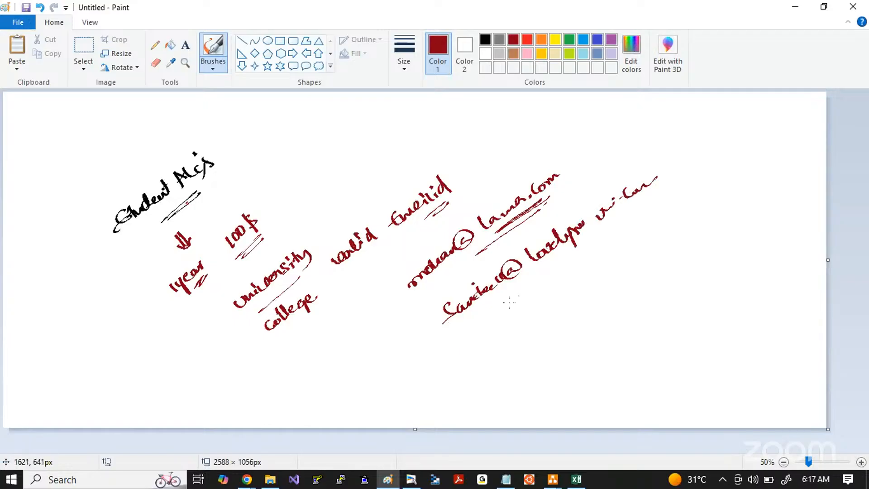
pyautogui.moveTo(463, 333); pyautogui.dragTo(645, 208)
pyautogui.moveTo(656, 172)
pyautogui.mouseDown()
pyautogui.moveTo(513, 254)
pyautogui.moveTo(662, 173)
pyautogui.mouseUp()
pyautogui.click(484, 39)
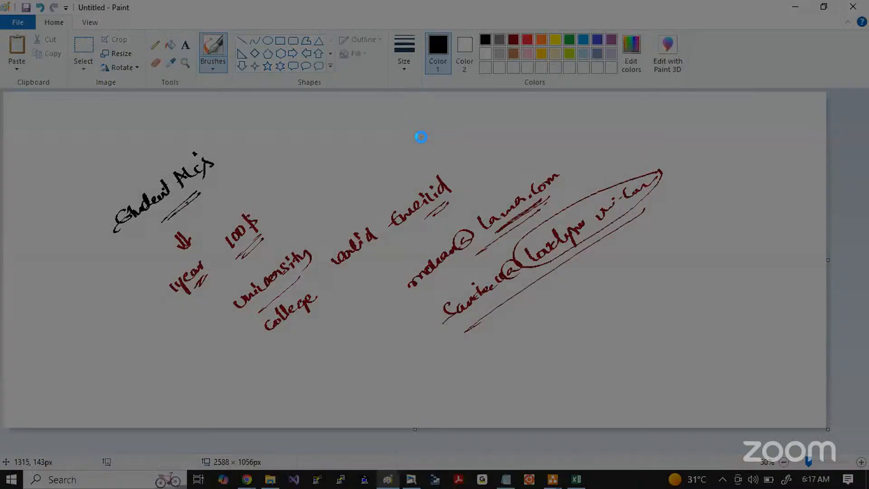
# Step: Capture the student account notes as a screenshot and place it on a new page in the whiteboard window
pyautogui.moveTo(85, 110); pyautogui.dragTo(768, 392)
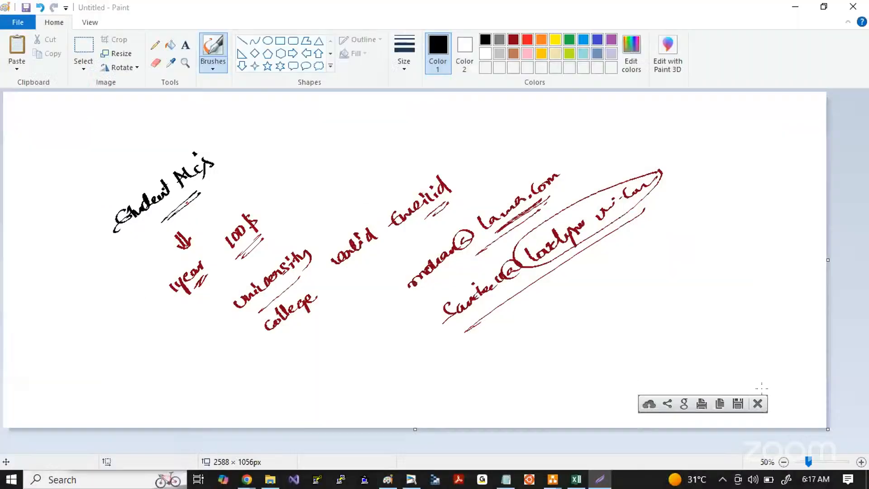
pyautogui.click(410, 478)
pyautogui.click(191, 53)
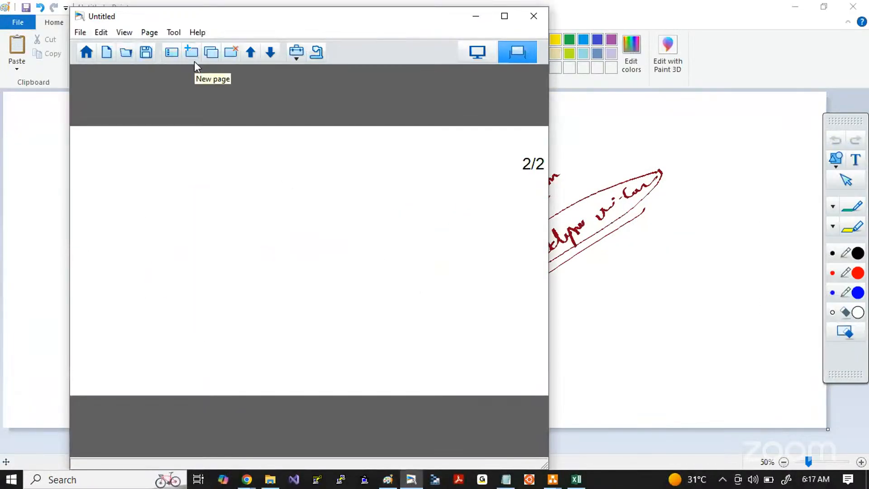
# Step: Clear the Paint canvas and handwrite a black "Recommendation" heading with a double underline
pyautogui.hotkey('ctrl', 'a')
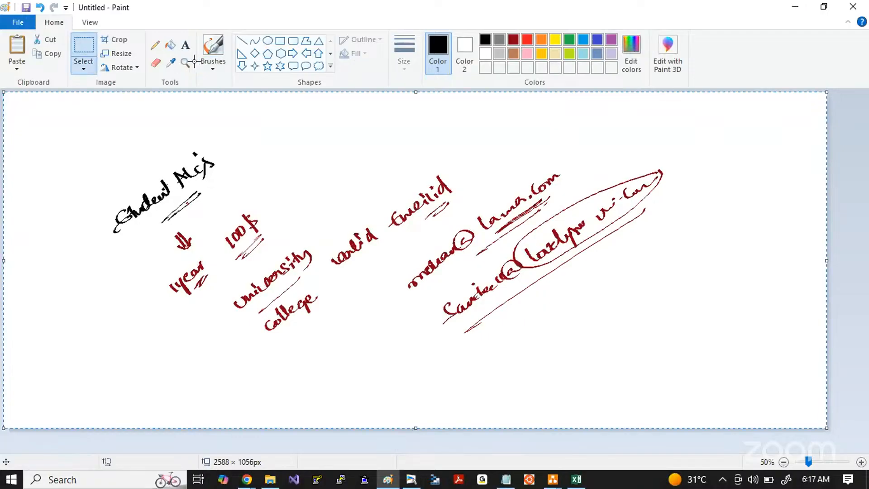
pyautogui.press('Delete')
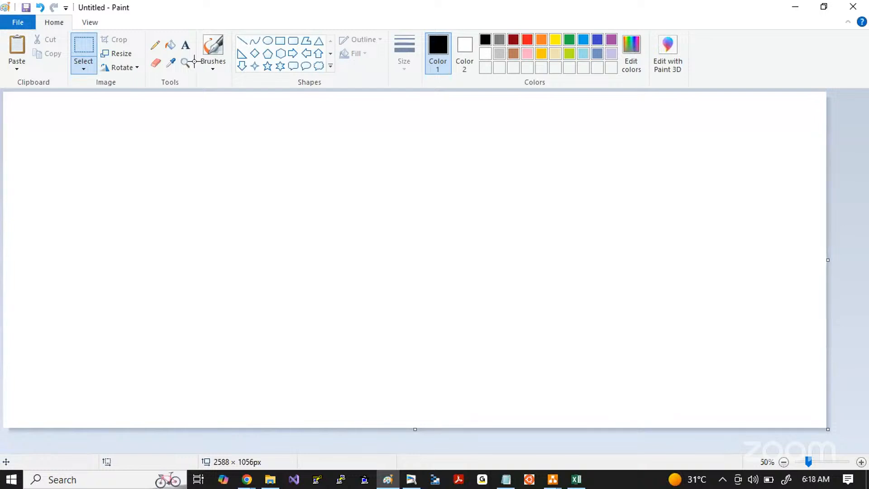
pyautogui.click(213, 46)
pyautogui.moveTo(102, 209)
pyautogui.mouseDown()
pyautogui.moveTo(93, 202)
pyautogui.moveTo(122, 194)
pyautogui.moveTo(213, 135)
pyautogui.mouseUp()
pyautogui.moveTo(192, 130); pyautogui.dragTo(198, 134)
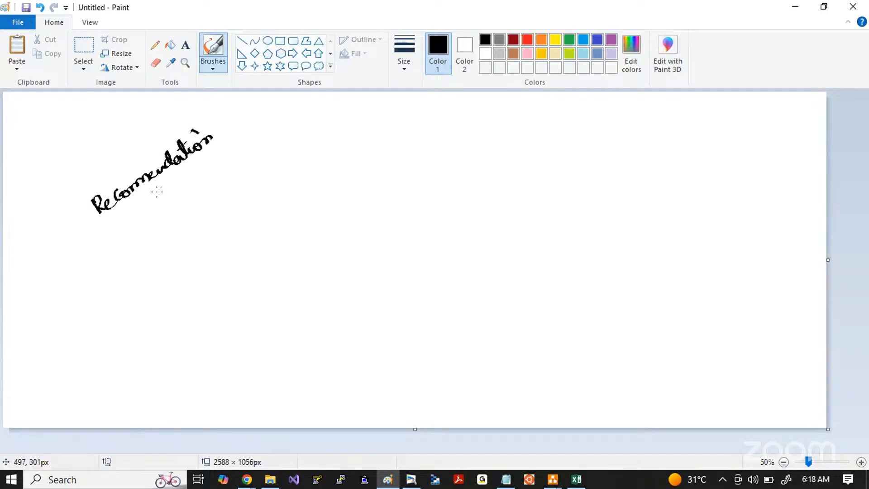
pyautogui.moveTo(178, 175); pyautogui.dragTo(134, 212)
pyautogui.moveTo(146, 207); pyautogui.dragTo(173, 180)
# Step: Handwrite circled items 1 "New Email id" and 2 "New debit card / Credit card" in black under the Recommendation heading
pyautogui.click(499, 39)
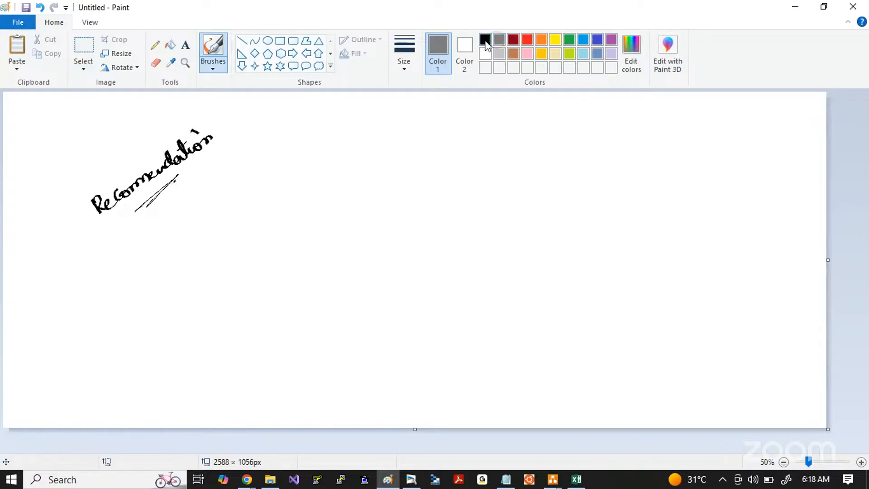
pyautogui.click(485, 39)
pyautogui.moveTo(128, 246)
pyautogui.mouseDown()
pyautogui.moveTo(120, 260)
pyautogui.moveTo(132, 247)
pyautogui.moveTo(132, 257)
pyautogui.mouseUp()
pyautogui.moveTo(159, 235)
pyautogui.mouseDown()
pyautogui.moveTo(158, 247)
pyautogui.moveTo(198, 202)
pyautogui.moveTo(222, 202)
pyautogui.moveTo(253, 171)
pyautogui.mouseUp()
pyautogui.moveTo(152, 287)
pyautogui.mouseDown()
pyautogui.moveTo(165, 295)
pyautogui.moveTo(158, 286)
pyautogui.moveTo(204, 269)
pyautogui.moveTo(326, 167)
pyautogui.moveTo(360, 160)
pyautogui.moveTo(375, 144)
pyautogui.mouseUp()
# Step: Add circled items 3 "New phone No" and 4 "New Address" to the recommendation list
pyautogui.moveTo(182, 320)
pyautogui.mouseDown()
pyautogui.moveTo(185, 334)
pyautogui.moveTo(186, 312)
pyautogui.mouseUp()
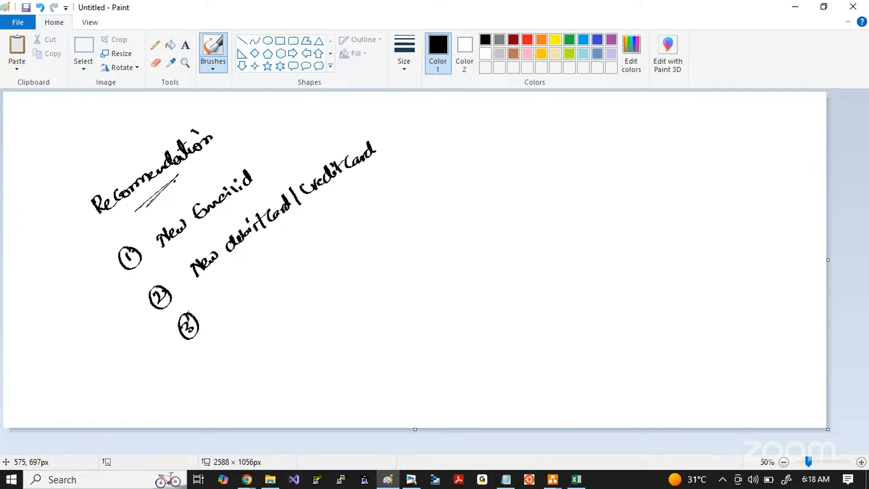
pyautogui.moveTo(230, 297); pyautogui.dragTo(326, 226)
pyautogui.moveTo(222, 342)
pyautogui.mouseDown()
pyautogui.moveTo(228, 359)
pyautogui.moveTo(221, 339)
pyautogui.moveTo(229, 336)
pyautogui.mouseUp()
pyautogui.moveTo(256, 332); pyautogui.dragTo(351, 259)
# Step: Add circled item 5 "Ensure you are doing registration from new device" to the list and underline its ending
pyautogui.moveTo(254, 374); pyautogui.dragTo(251, 385)
pyautogui.moveTo(260, 363)
pyautogui.mouseDown()
pyautogui.moveTo(250, 369)
pyautogui.moveTo(297, 360)
pyautogui.moveTo(324, 323)
pyautogui.moveTo(337, 322)
pyautogui.mouseUp()
pyautogui.moveTo(348, 313)
pyautogui.mouseDown()
pyautogui.moveTo(437, 247)
pyautogui.moveTo(462, 247)
pyautogui.moveTo(461, 226)
pyautogui.mouseUp()
pyautogui.moveTo(345, 358)
pyautogui.mouseDown()
pyautogui.moveTo(347, 349)
pyautogui.moveTo(366, 353)
pyautogui.moveTo(410, 300)
pyautogui.moveTo(405, 312)
pyautogui.moveTo(482, 263)
pyautogui.moveTo(525, 219)
pyautogui.moveTo(558, 207)
pyautogui.mouseUp()
pyautogui.moveTo(468, 313); pyautogui.dragTo(538, 254)
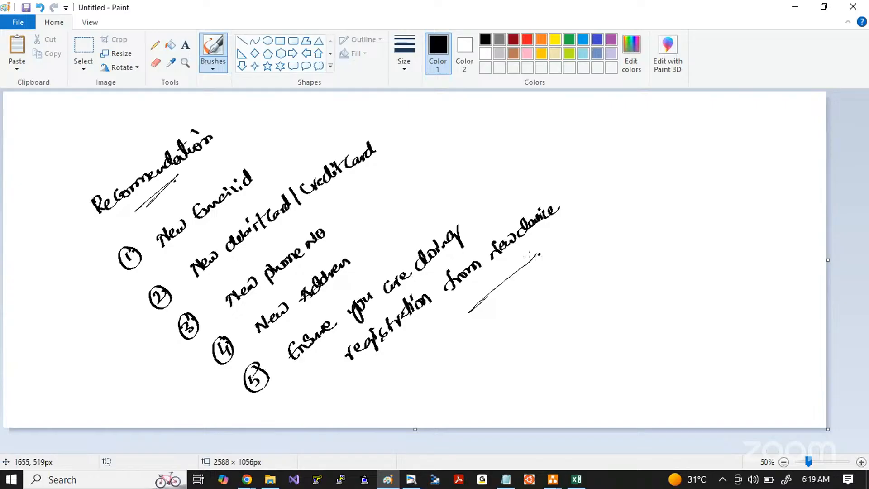
# Step: Copy a screenshot of the recommendation list onto a new whiteboard page and clear the Paint canvas
pyautogui.press('Print')
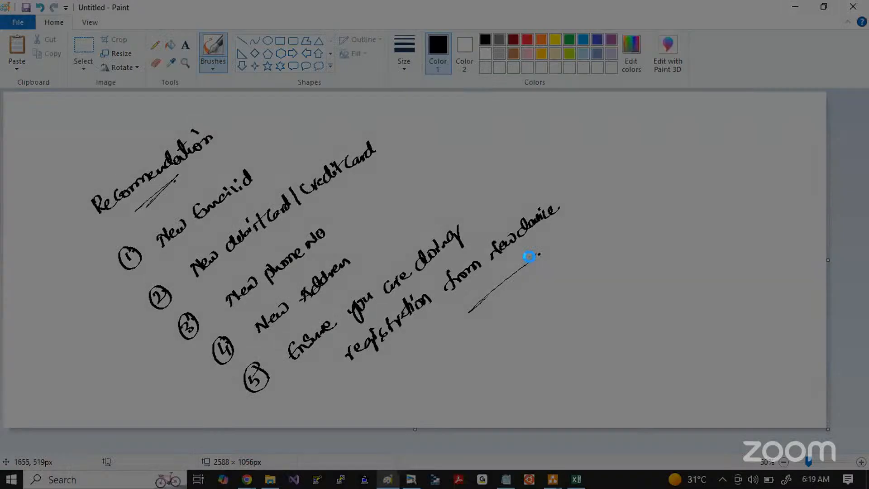
pyautogui.moveTo(55, 101); pyautogui.dragTo(763, 405)
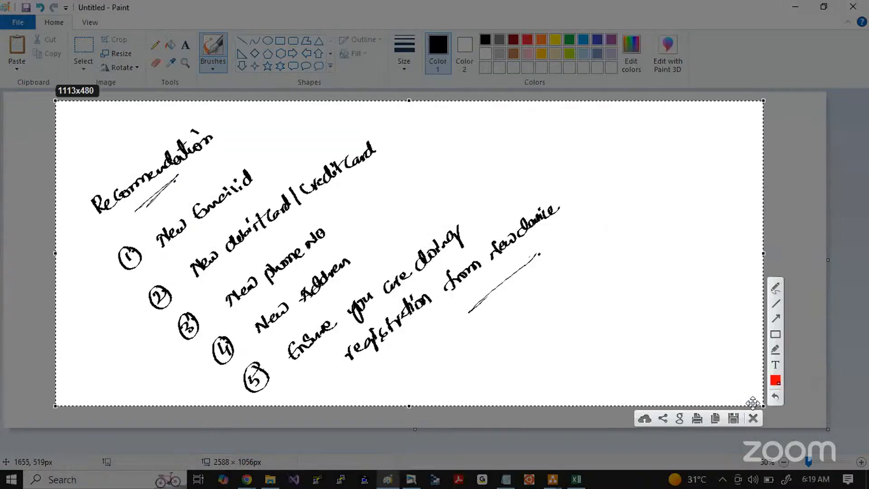
pyautogui.hotkey('ctrl', 'c')
pyautogui.click(411, 479)
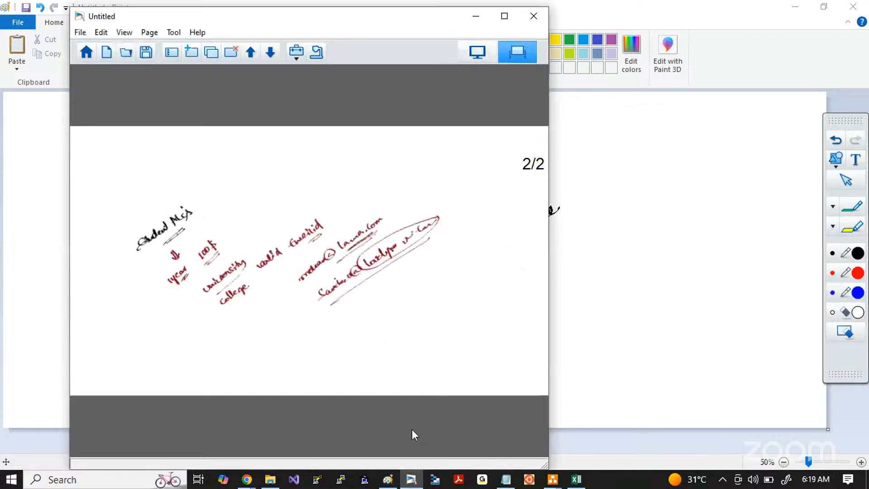
pyautogui.click(191, 54)
pyautogui.hotkey('ctrl', 'v')
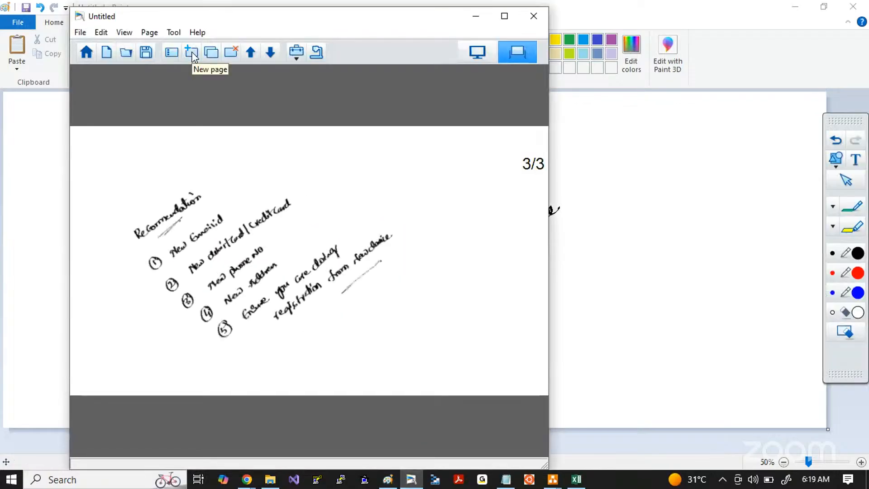
pyautogui.hotkey('alt', 'Tab')
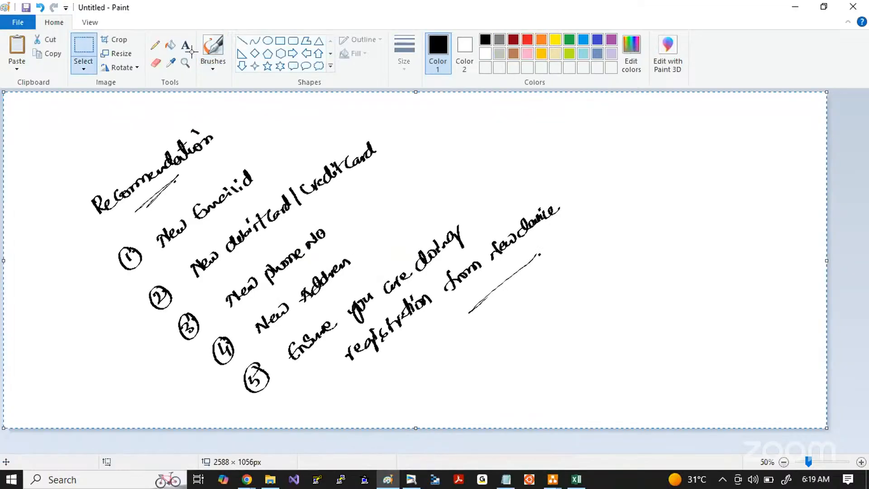
pyautogui.press('Delete')
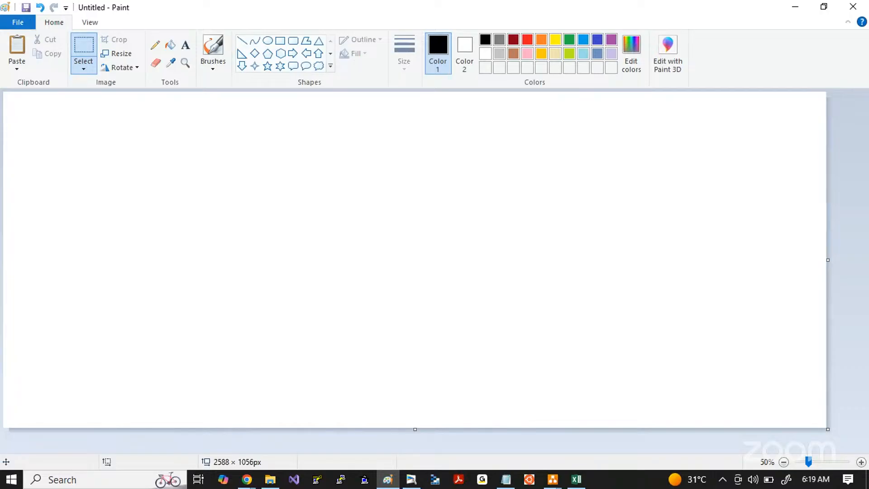
# Step: Switch to the Azure sign-up window in Chrome and load portal.azure.com in the same tab
pyautogui.hotkey('alt', 'Tab')
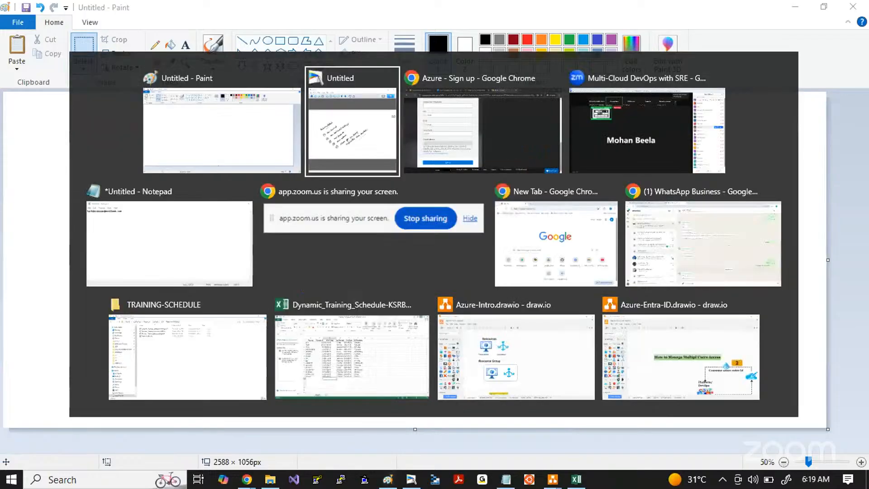
pyautogui.press('Tab')
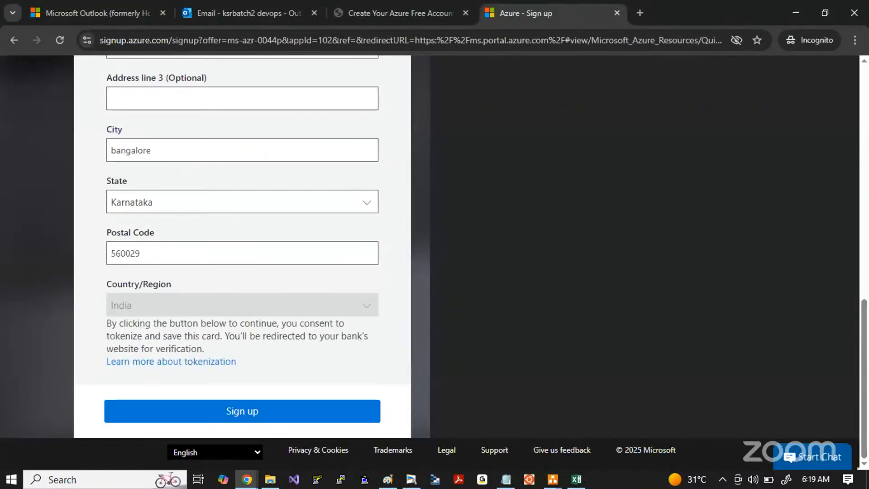
pyautogui.click(329, 40)
pyautogui.write('por')
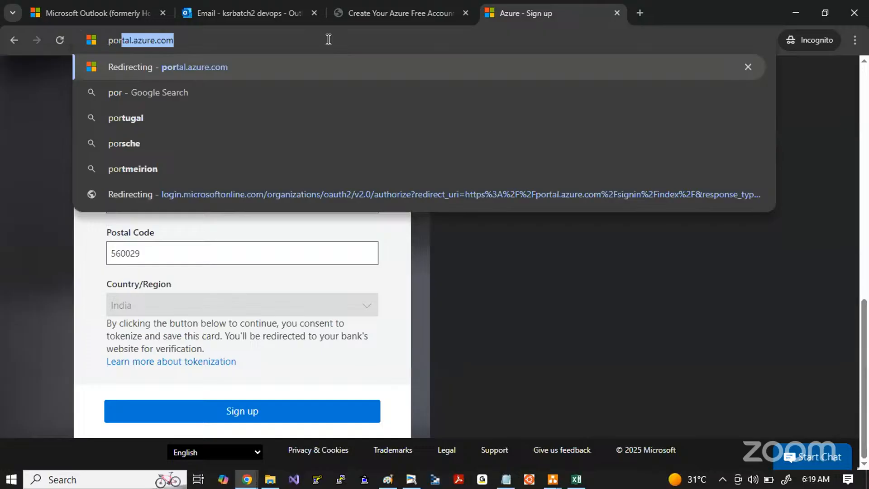
pyautogui.press('Return')
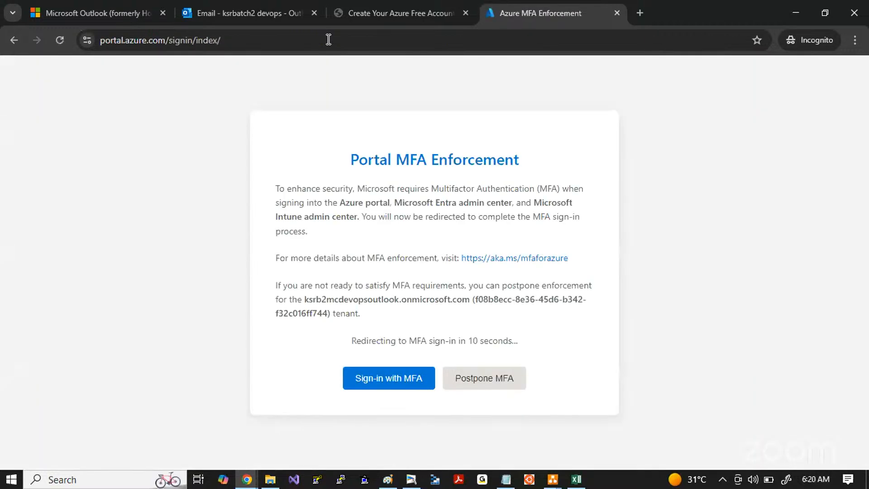
# Step: Close the Outlook mailbox tab, keeping the Azure MFA enforcement page open
pyautogui.click(149, 43)
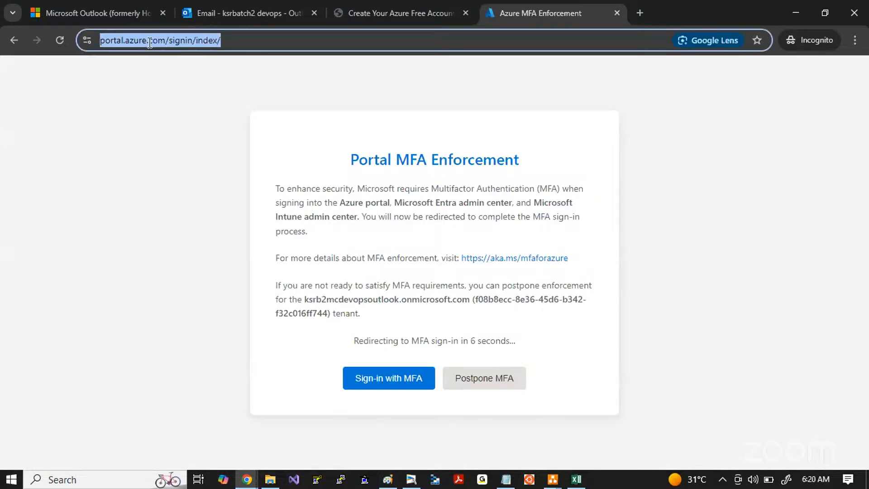
pyautogui.click(314, 13)
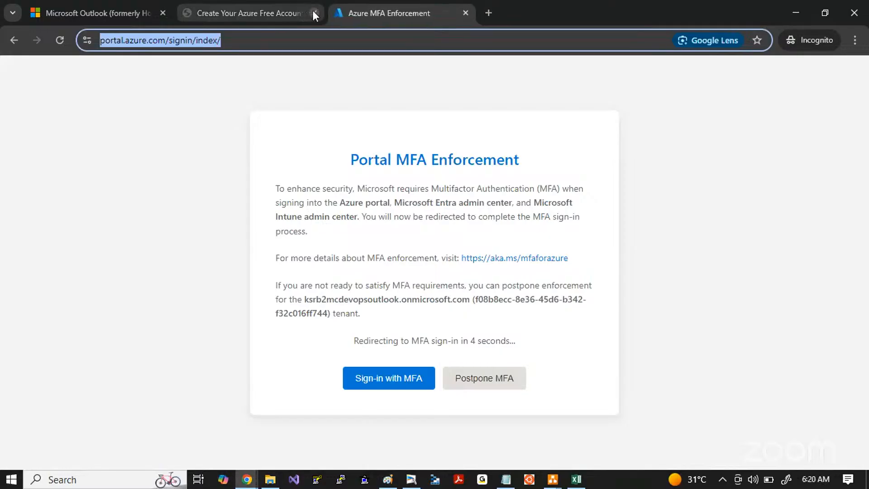
# Step: Open the MFA postponement page and try to continue the portal sign-in without postponement
pyautogui.click(491, 381)
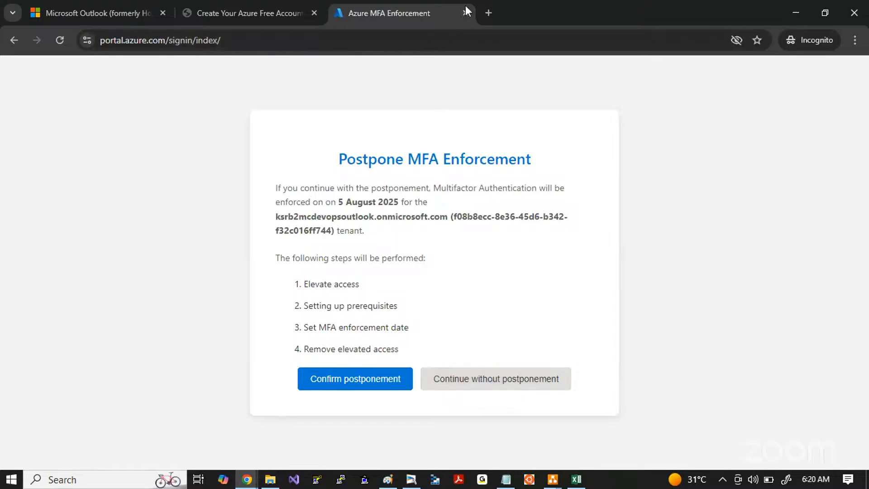
pyautogui.click(248, 14)
pyautogui.click(389, 13)
pyautogui.click(484, 382)
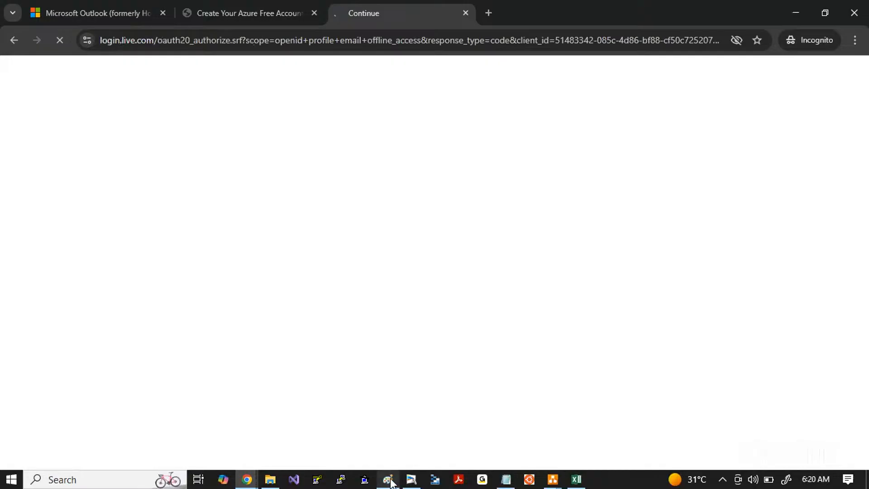
pyautogui.moveTo(390, 481)
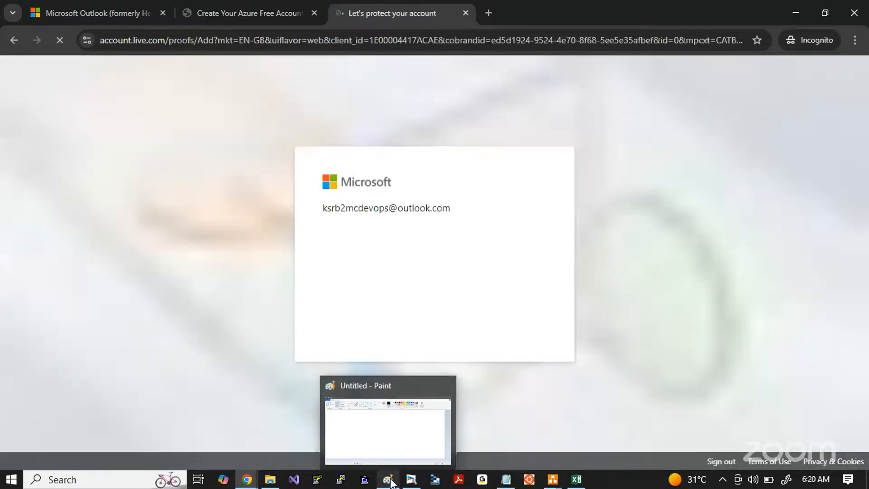
pyautogui.click(387, 441)
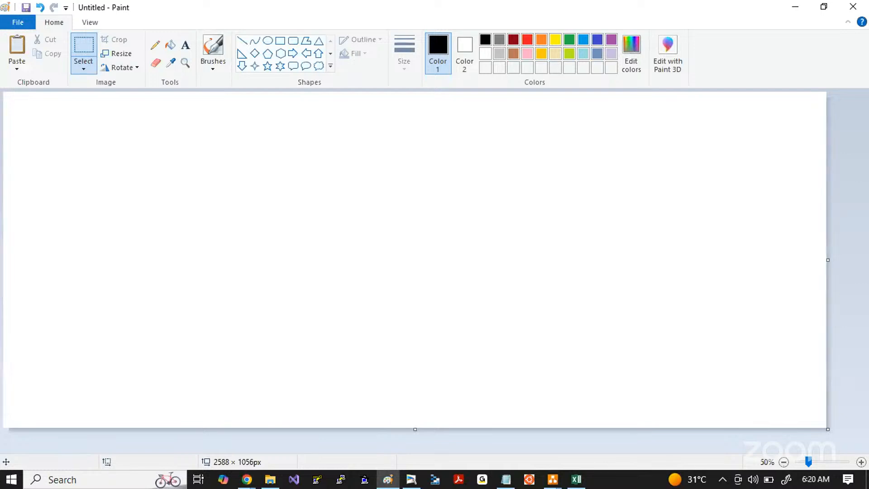
pyautogui.hotkey('alt', 'Tab')
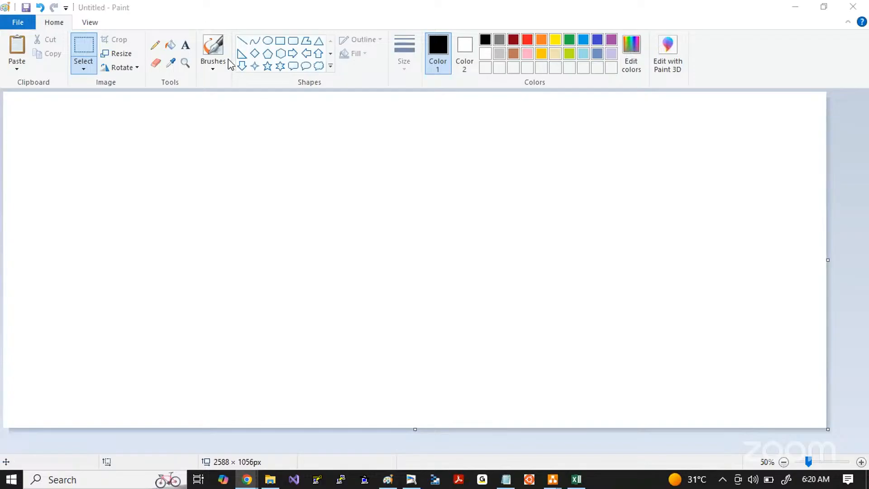
pyautogui.hotkey('alt', 'Tab')
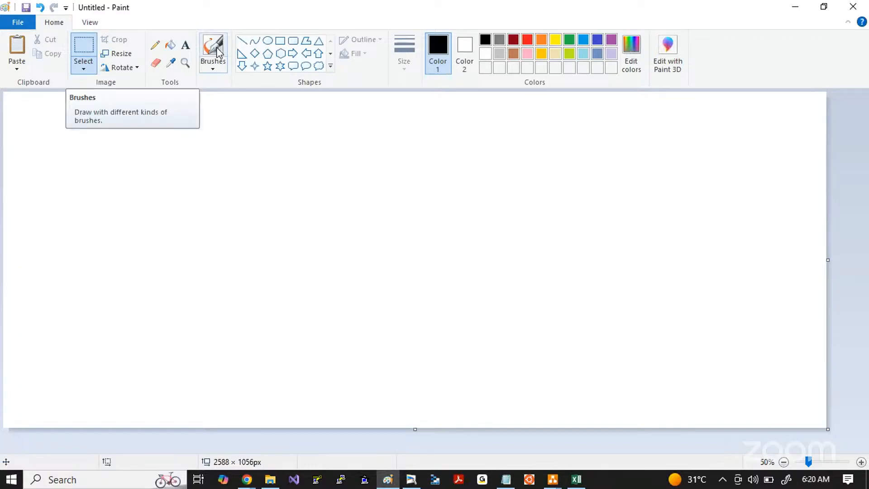
pyautogui.click(185, 45)
pyautogui.click(108, 150)
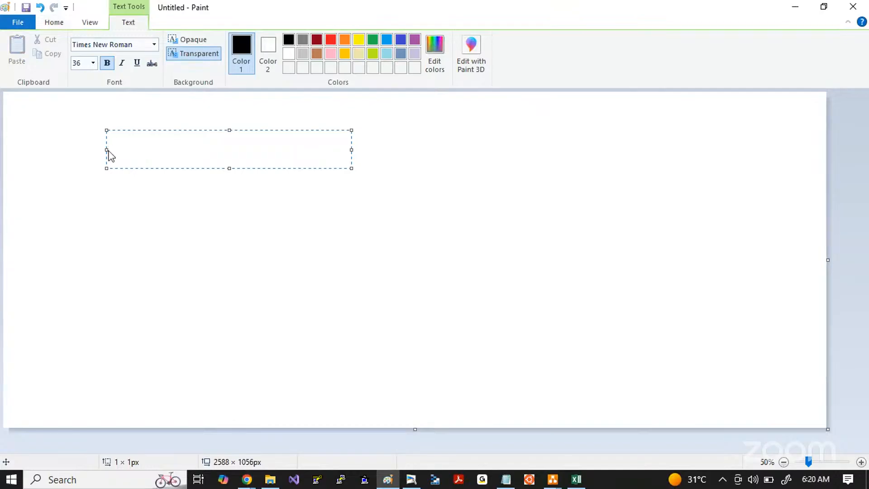
pyautogui.write('https://por')
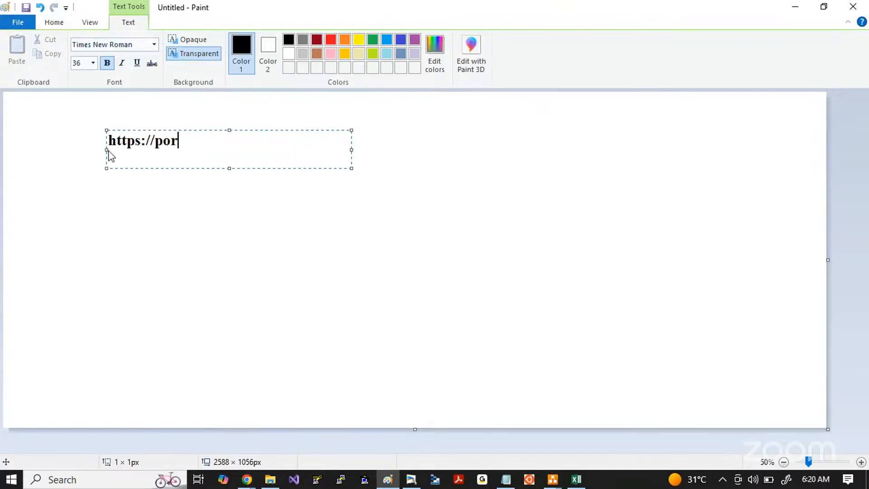
pyautogui.write('tal.azure.com')
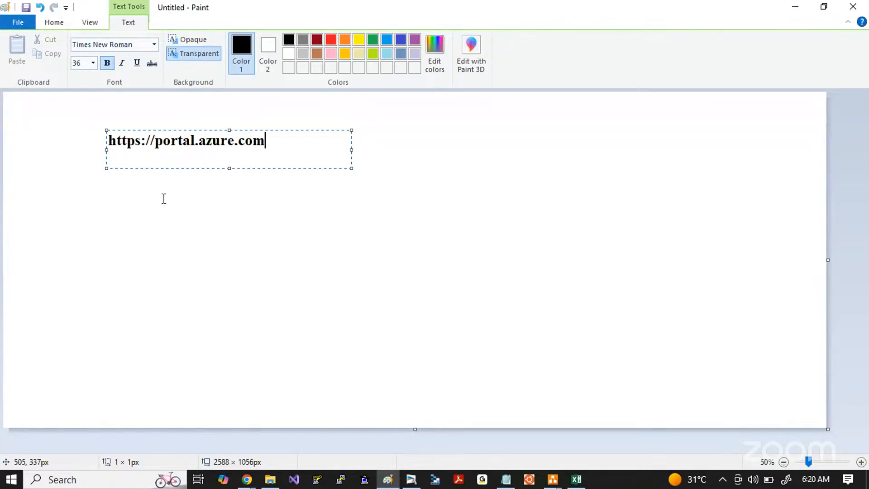
# Step: Enlarge the URL text to size 72 and widen its text box to fit it on one line
pyautogui.hotkey('ctrl', 'a')
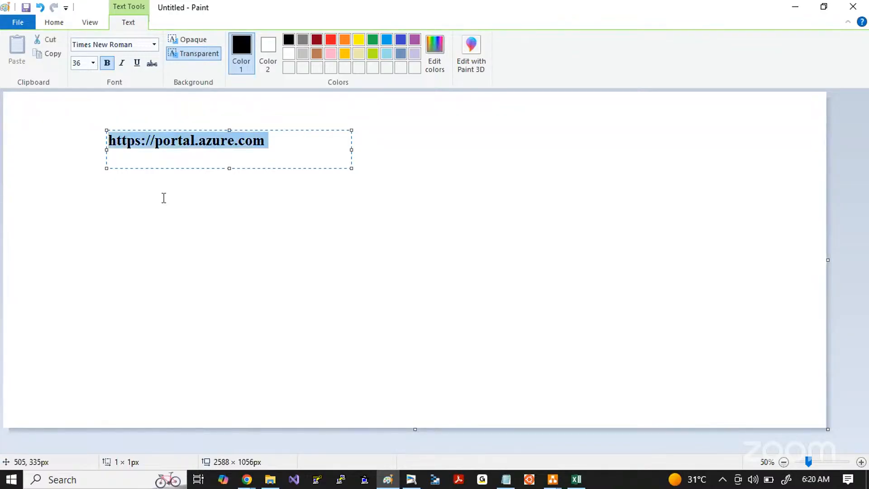
pyautogui.hotkey('ctrl', 'shift', '.')
pyautogui.hotkey('ctrl', 'shift', '.')
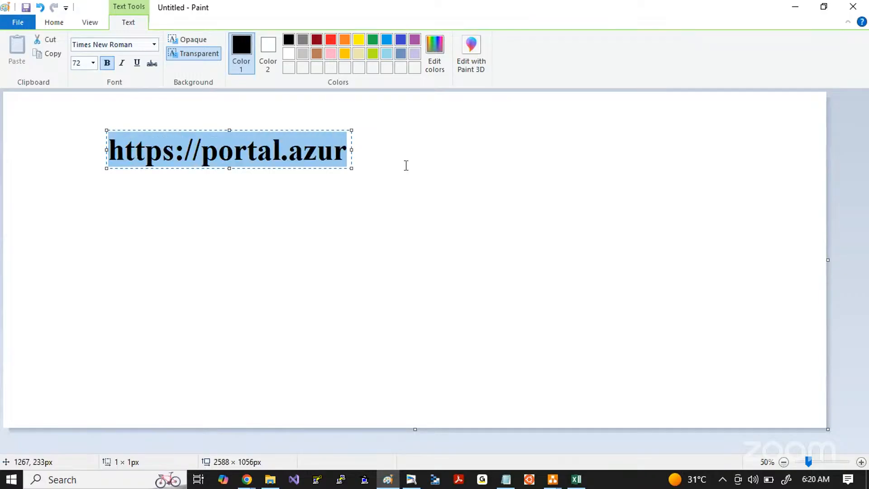
pyautogui.moveTo(351, 167); pyautogui.dragTo(542, 205)
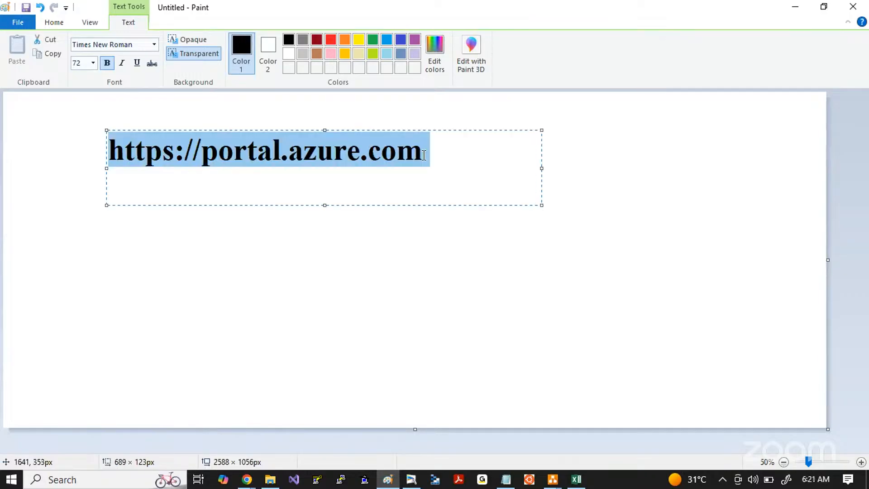
# Step: Append ": Azure Console" to the URL and widen the text box so the note stays on one line
pyautogui.click(426, 159)
pyautogui.write(': Az')
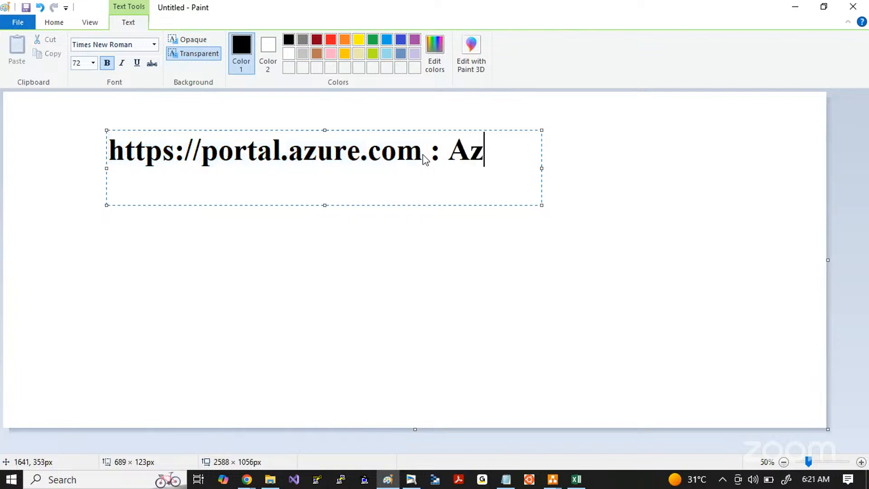
pyautogui.write('ure Console')
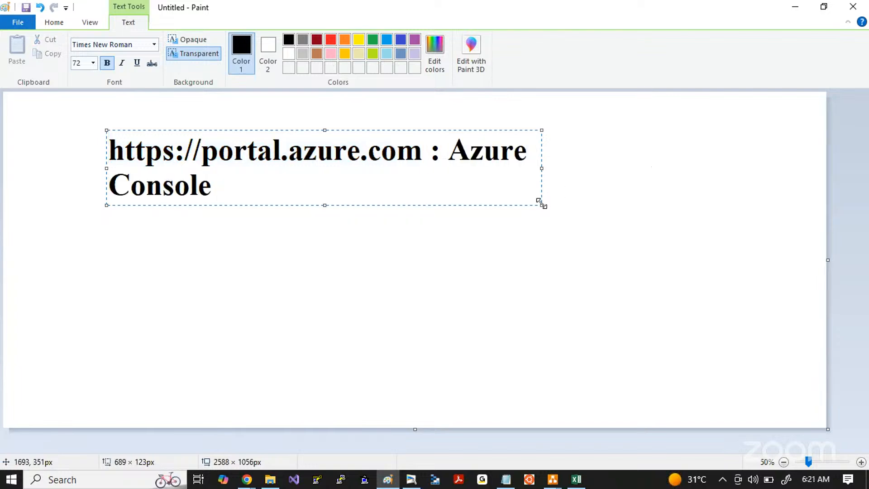
pyautogui.moveTo(541, 205); pyautogui.dragTo(668, 223)
pyautogui.click(224, 276)
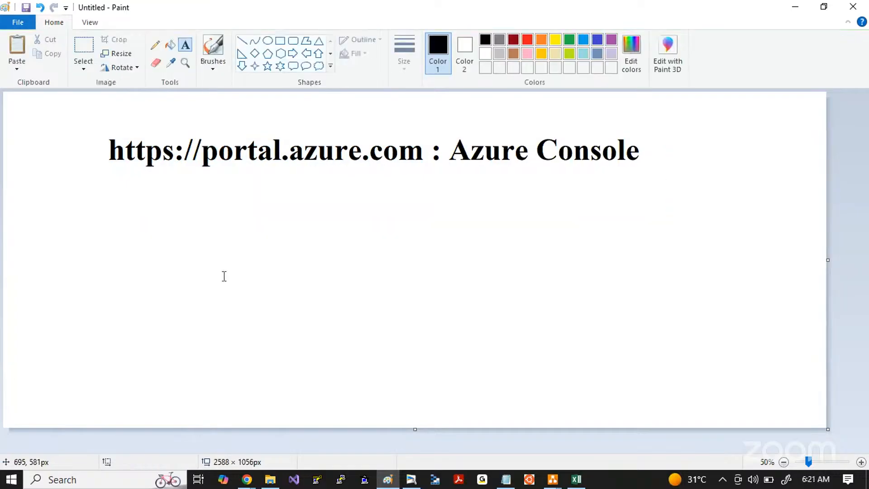
# Step: Switch back to Chrome, load portal.azure.com again and confirm postponing the MFA enforcement
pyautogui.hotkey('alt', 'Tab')
pyautogui.press('Tab')
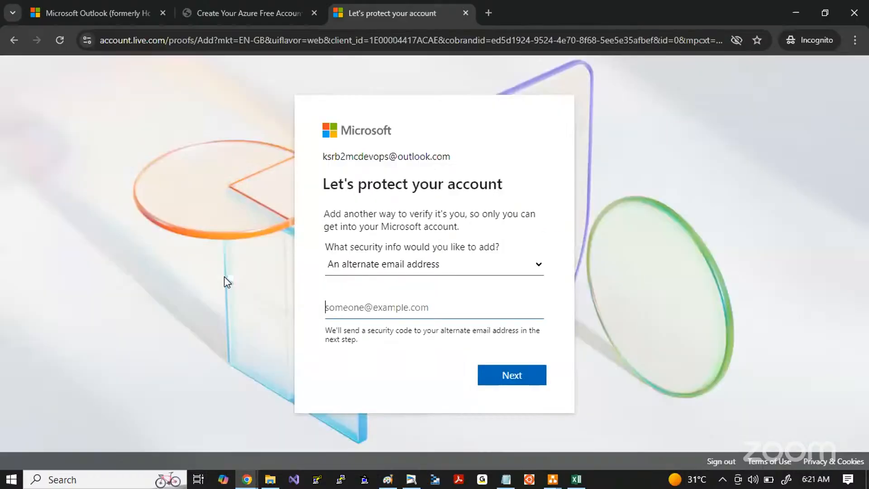
pyautogui.click(202, 41)
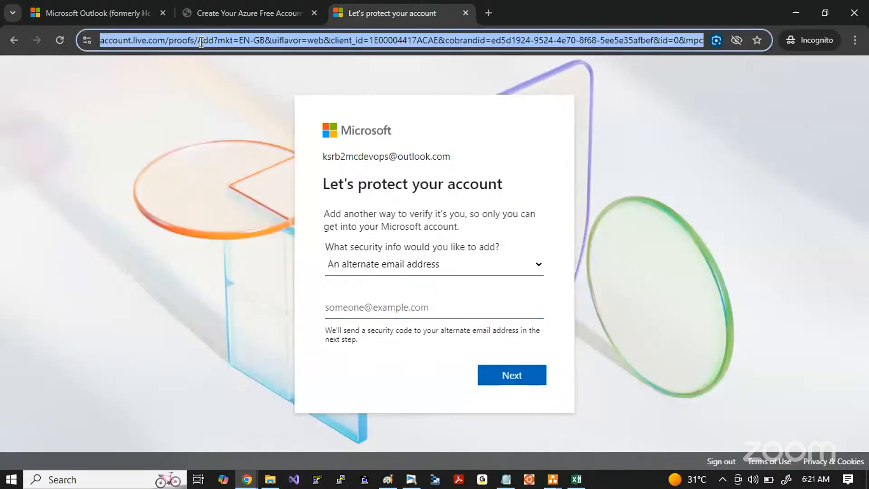
pyautogui.write('por')
pyautogui.press('Return')
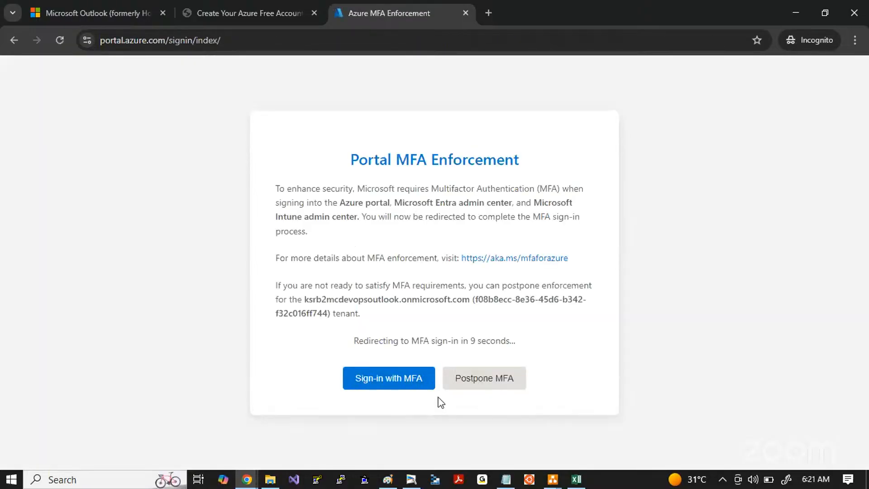
pyautogui.click(465, 386)
pyautogui.click(353, 378)
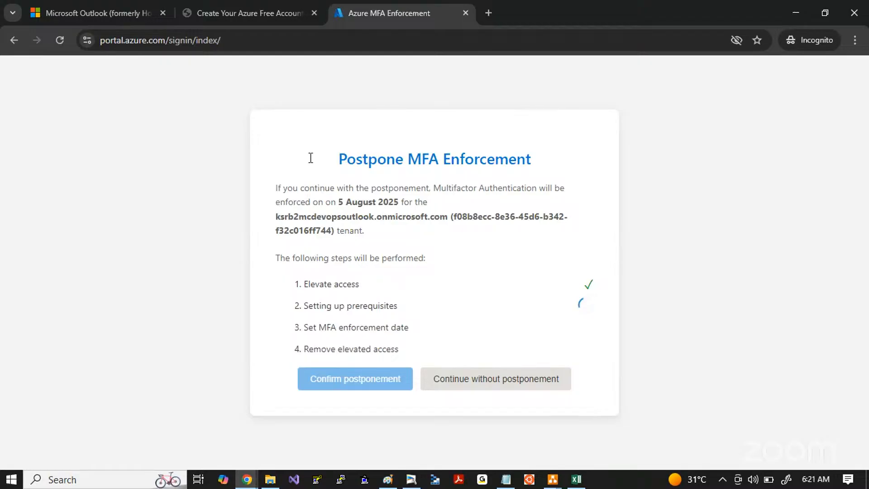
# Step: Reload the Microsoft Outlook product page in its own tab
pyautogui.click(103, 11)
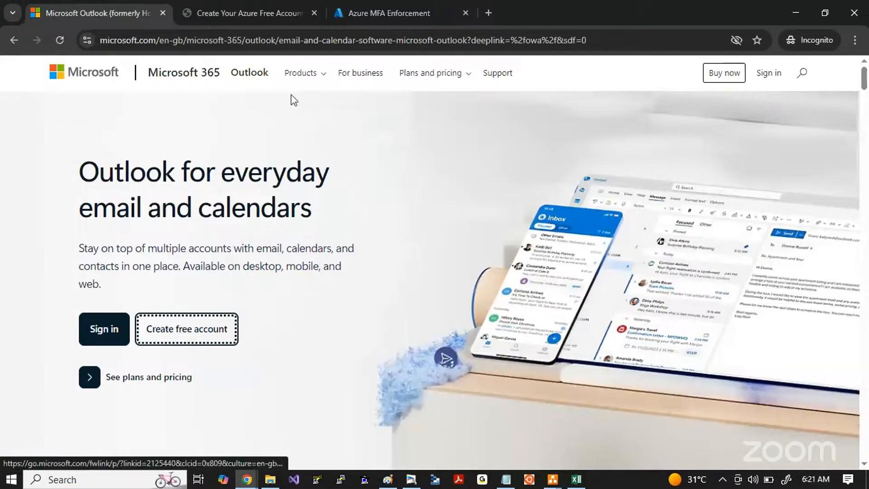
pyautogui.click(213, 47)
pyautogui.press('Return')
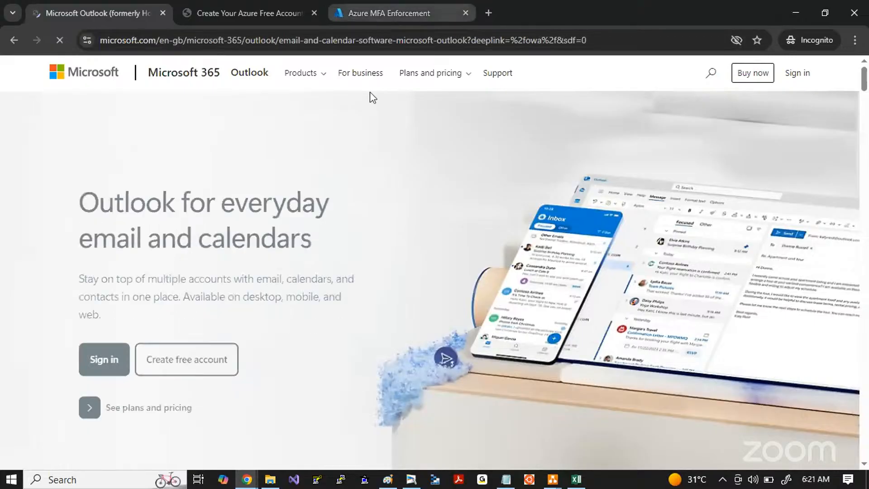
# Step: Return to the Azure tab, continue the sign-in without MFA and cancel the welcome tour
pyautogui.click(398, 14)
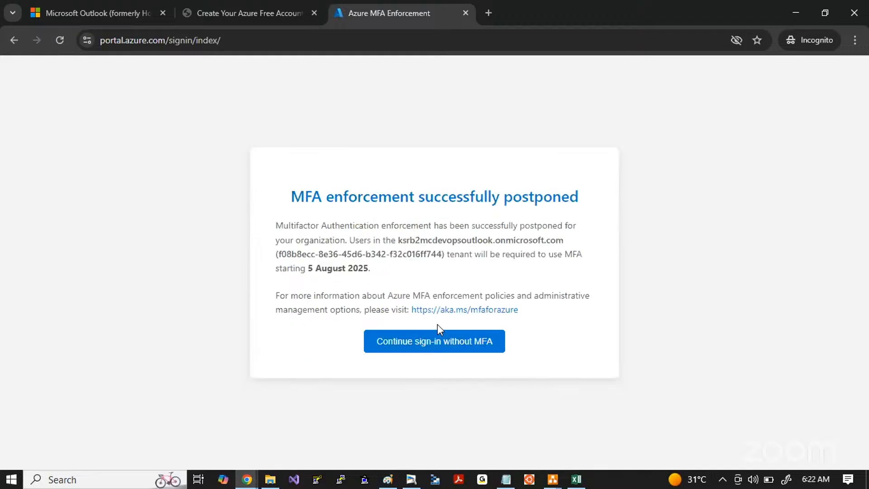
pyautogui.click(402, 347)
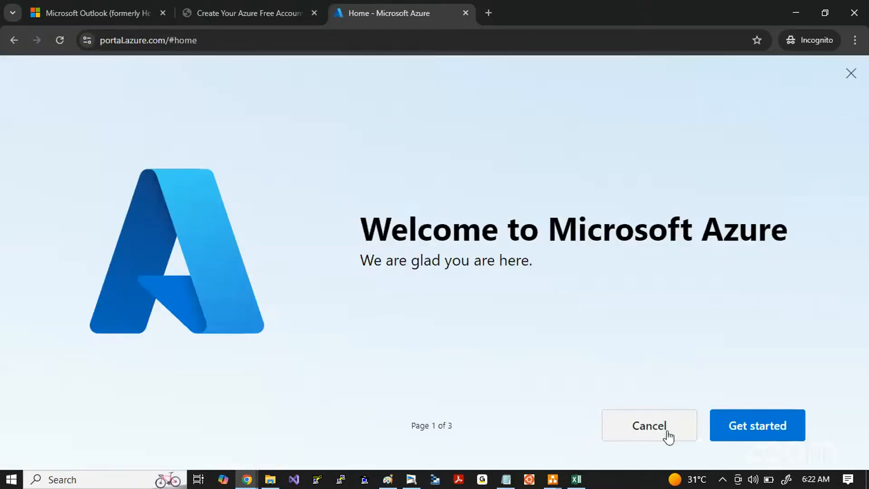
pyautogui.click(668, 435)
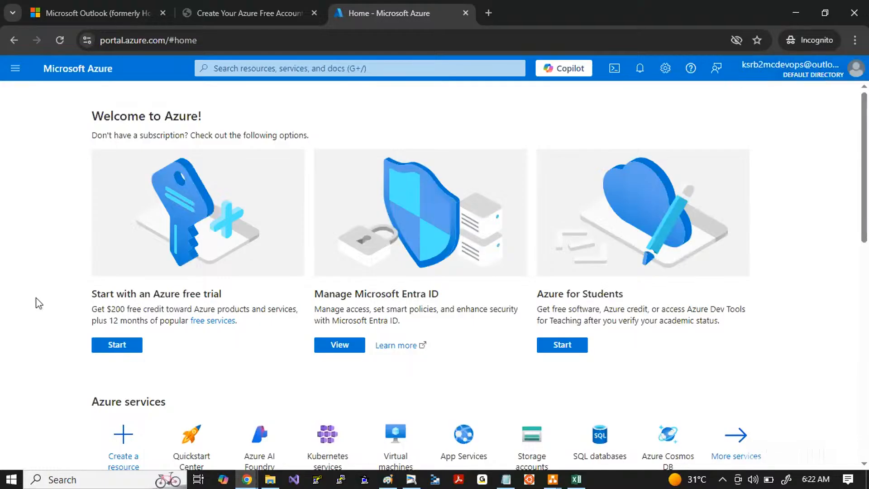
# Step: Examine the Azure portal home page, its services and resources, and highlight the free trial offer's description
pyautogui.scroll(-2, 68, 318)
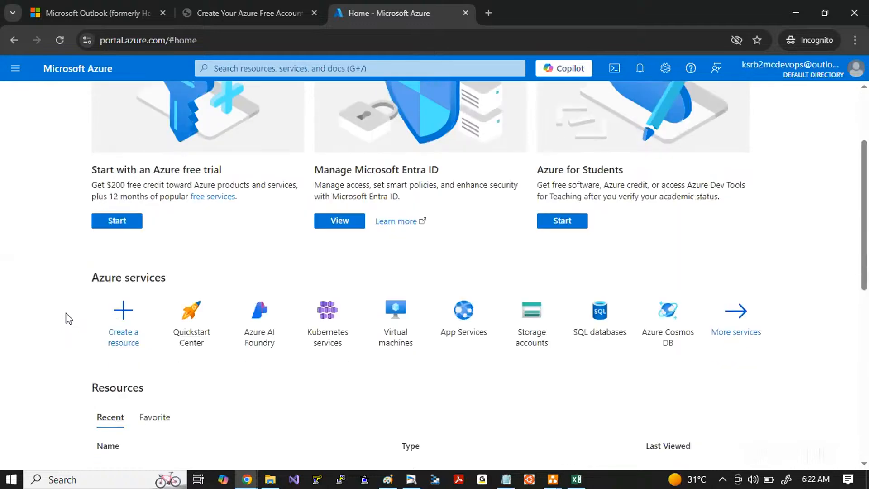
pyautogui.scroll(2, 67, 319)
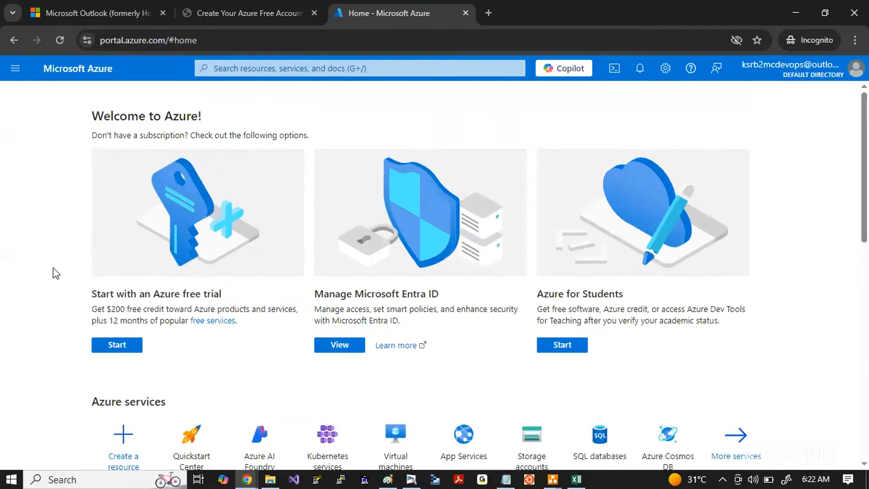
pyautogui.scroll(-5, 56, 262)
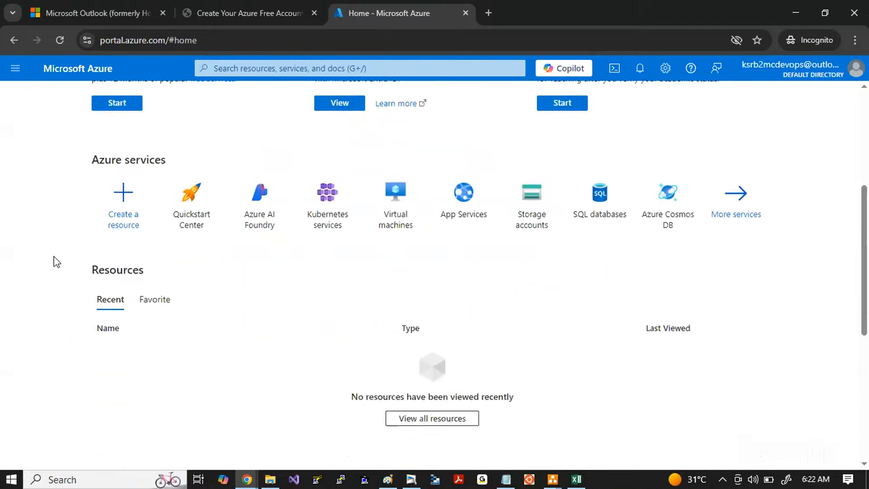
pyautogui.scroll(5, 56, 262)
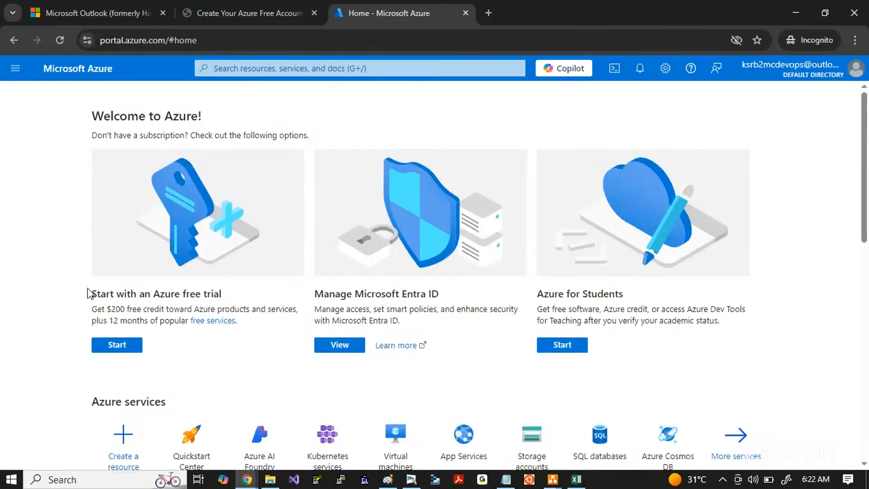
pyautogui.moveTo(88, 292); pyautogui.dragTo(248, 326)
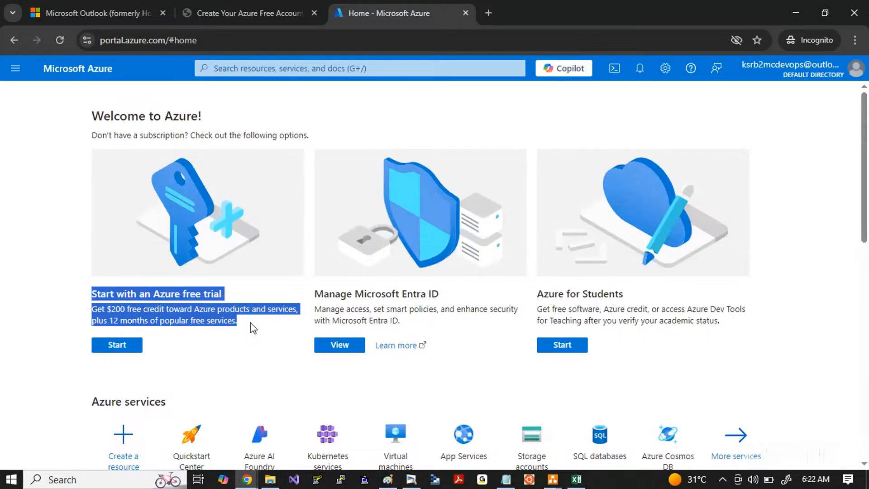
pyautogui.click(246, 390)
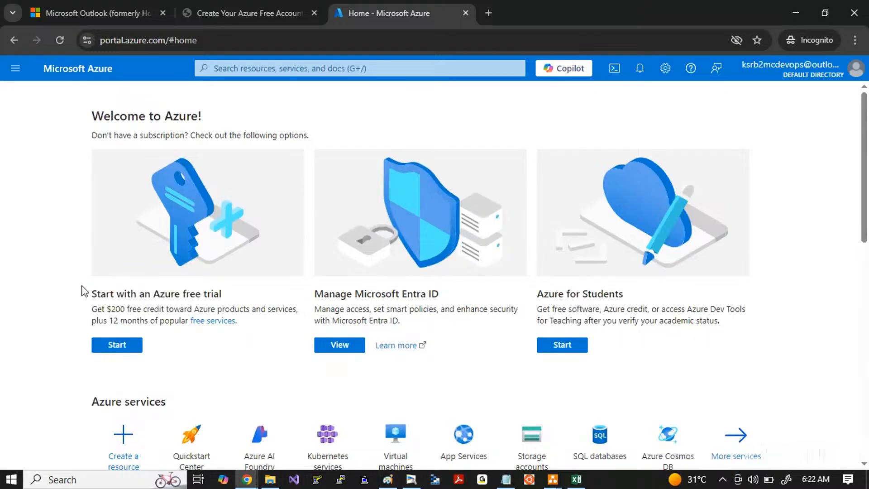
pyautogui.moveTo(83, 290); pyautogui.dragTo(239, 318)
pyautogui.click(253, 317)
pyautogui.moveTo(89, 294); pyautogui.dragTo(223, 310)
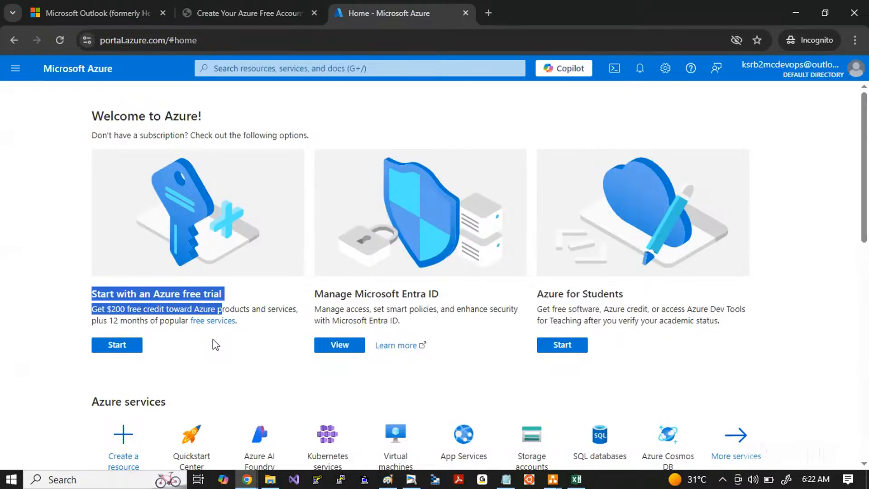
pyautogui.click(209, 343)
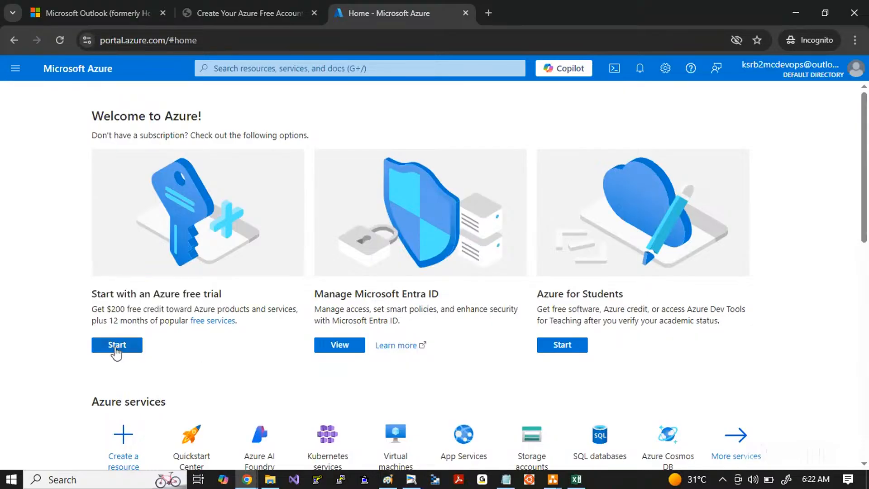
pyautogui.moveTo(85, 298); pyautogui.dragTo(159, 317)
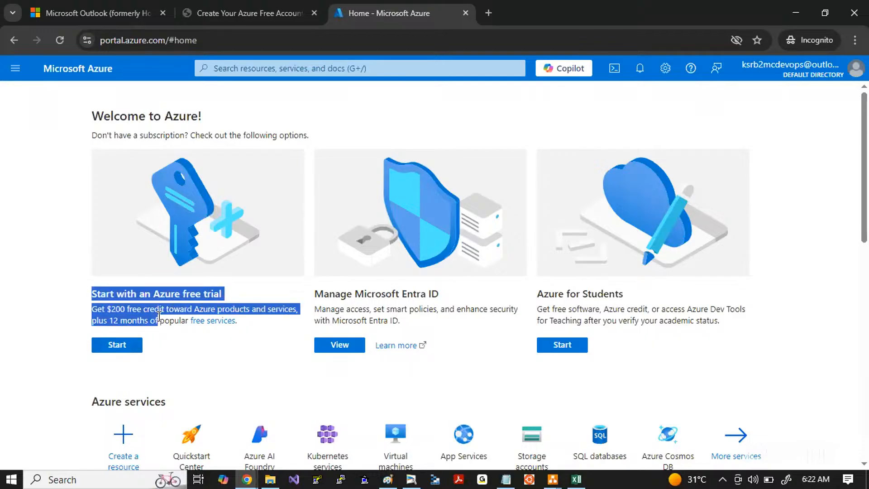
# Step: Clear the text highlight on the portal home page and sign out of the current Azure account
pyautogui.click(215, 356)
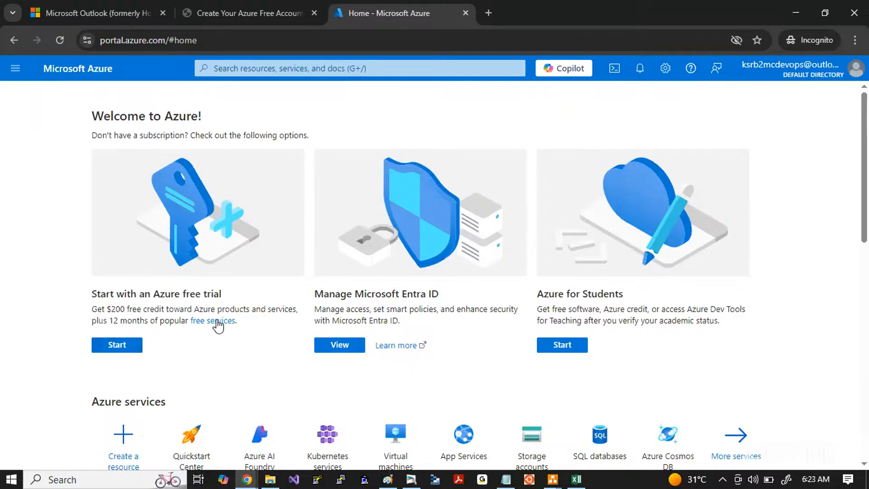
pyautogui.scroll(-10, 132, 281)
pyautogui.scroll(10, 131, 283)
pyautogui.click(796, 69)
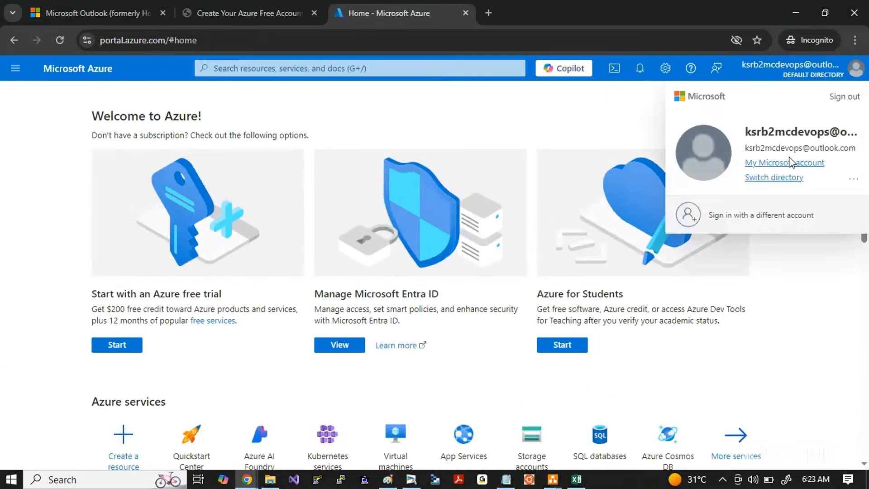
pyautogui.click(841, 101)
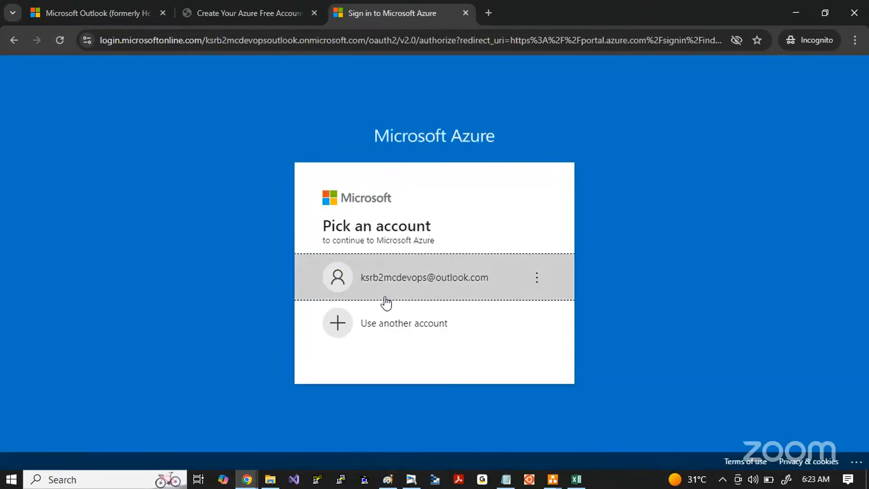
# Step: Sign in to Azure with a different Microsoft account by entering its Gmail address, stay signed in and acknowledge the limited tenant access
pyautogui.click(546, 290)
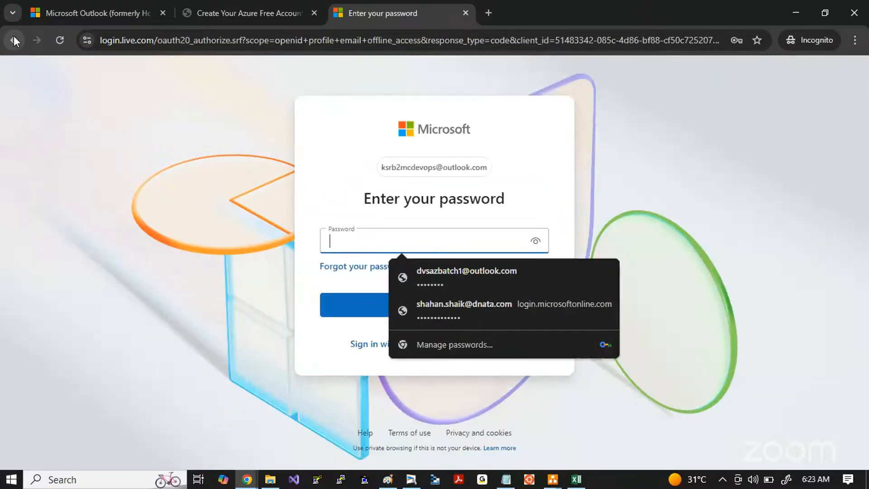
pyautogui.click(379, 348)
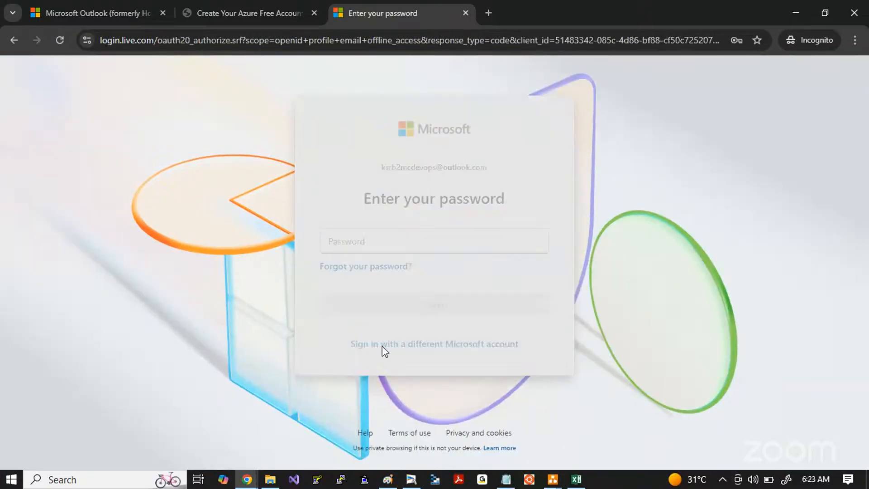
pyautogui.moveTo(484, 240); pyautogui.dragTo(195, 242)
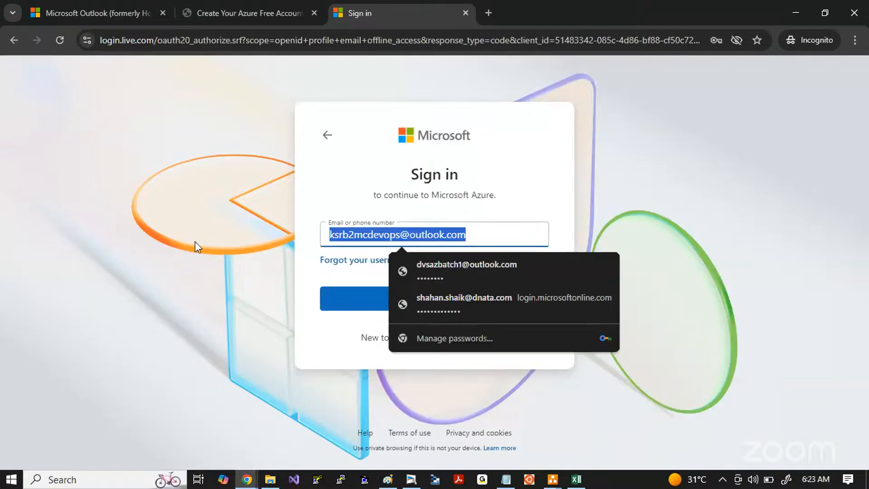
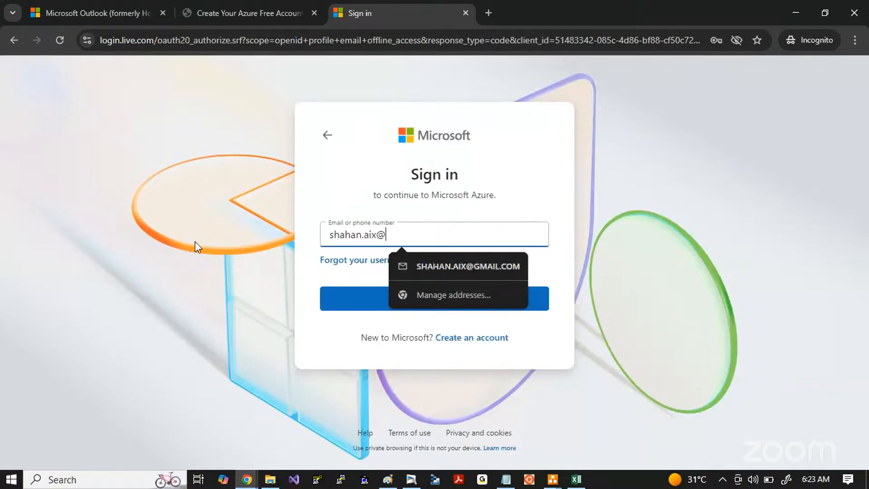
pyautogui.press('Return')
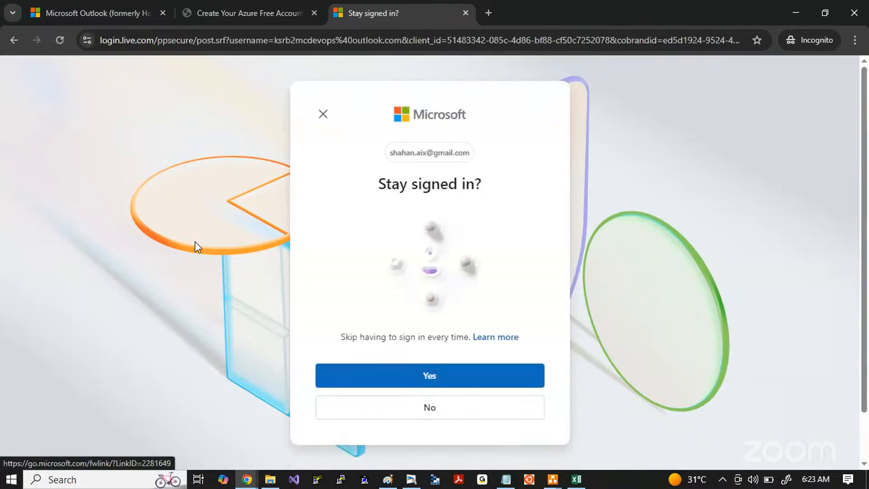
pyautogui.click(349, 375)
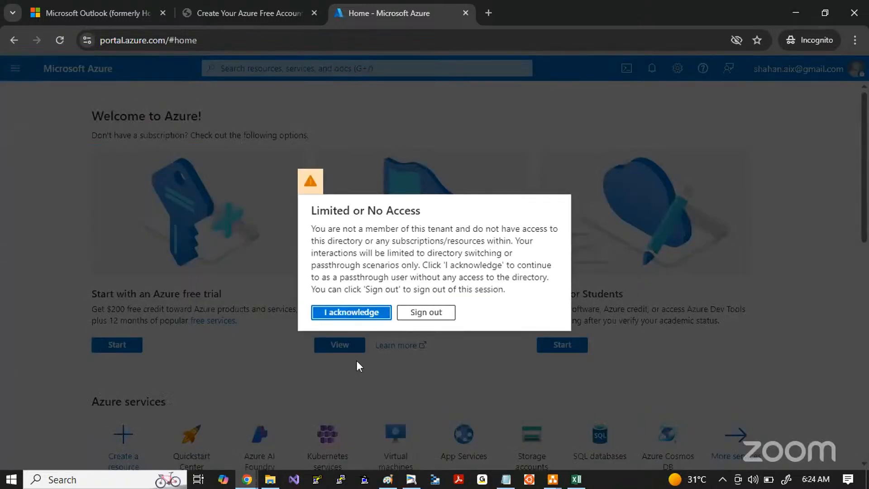
pyautogui.click(334, 313)
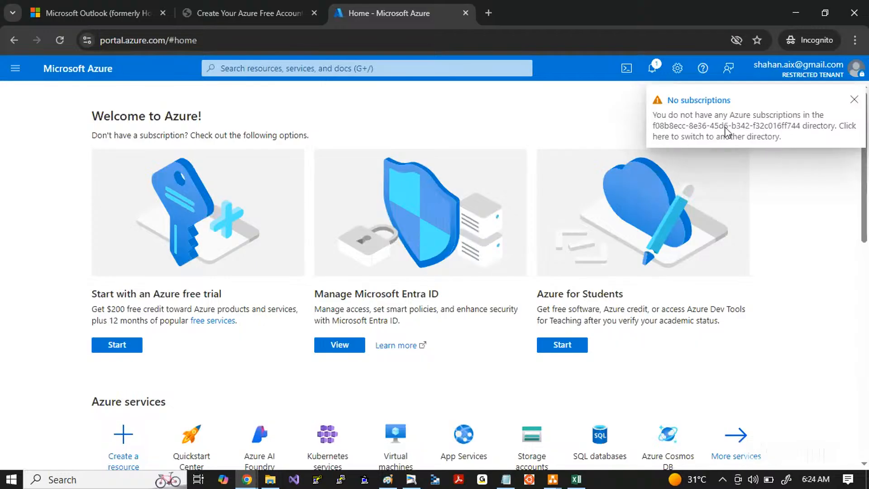
# Step: Open the directory list from the No subscriptions notice, examine it and return to the portal home page
pyautogui.click(683, 100)
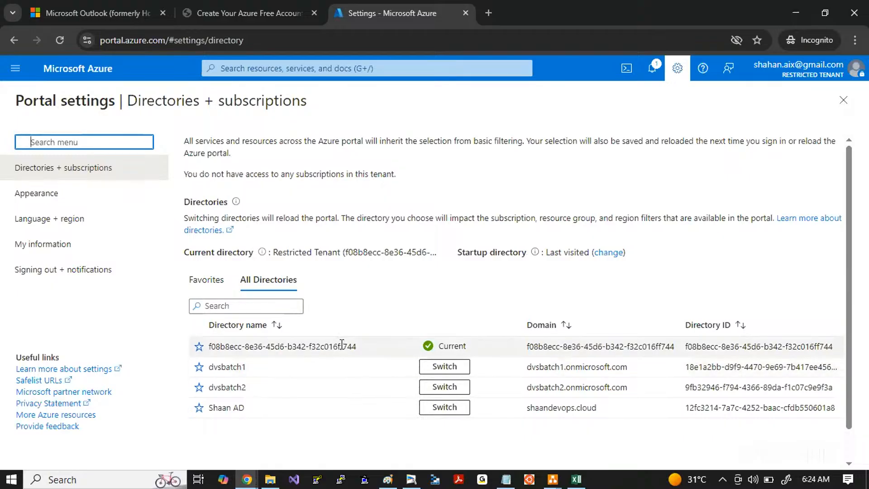
pyautogui.doubleClick(296, 346)
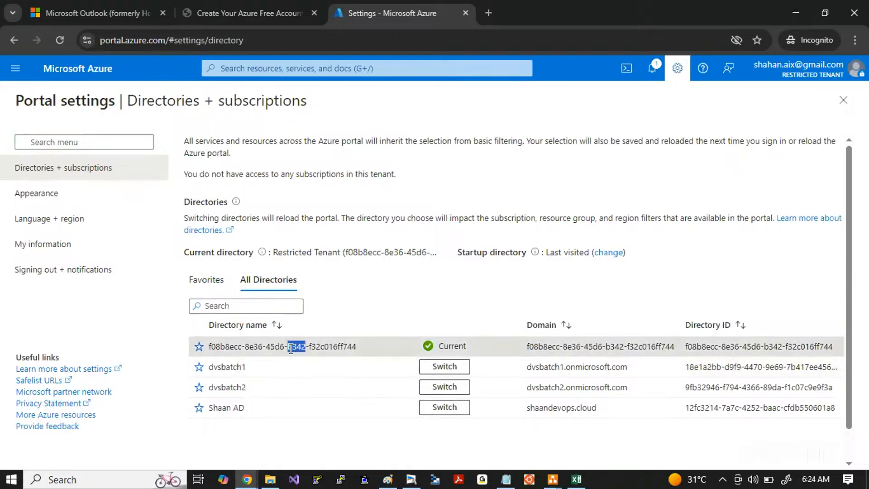
pyautogui.click(392, 306)
pyautogui.click(73, 77)
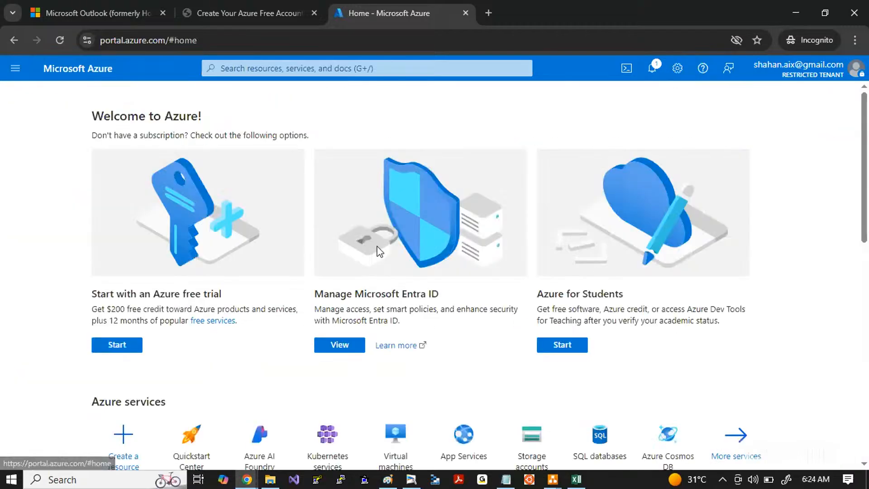
pyautogui.scroll(-10, 15, 244)
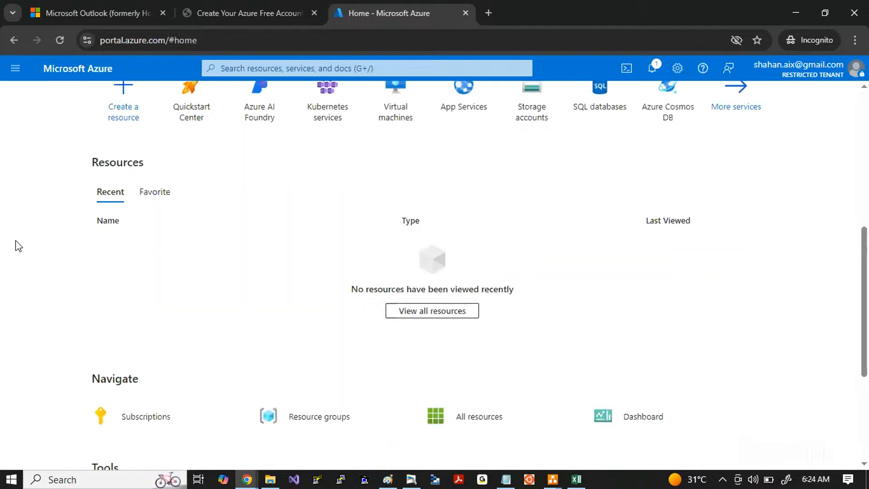
pyautogui.scroll(10, 18, 246)
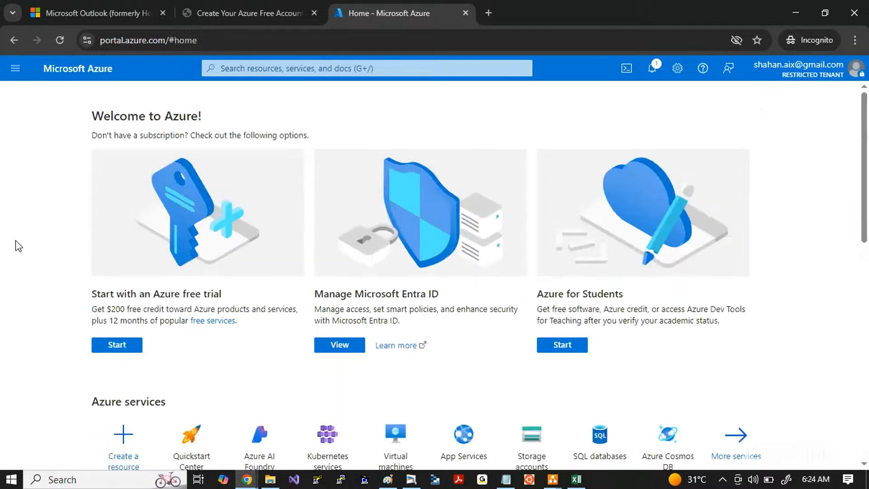
# Step: Reopen the No subscriptions item from the notifications to check the directories and return to the portal home page
pyautogui.click(834, 75)
pyautogui.click(653, 68)
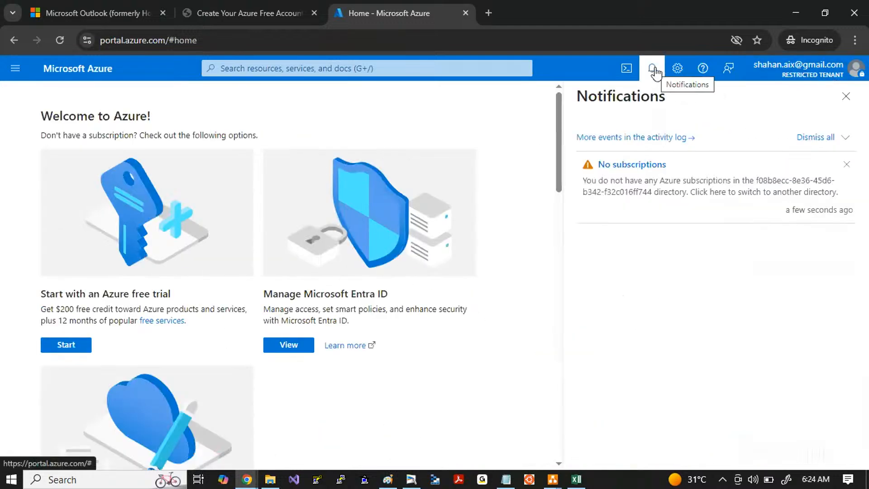
pyautogui.click(626, 166)
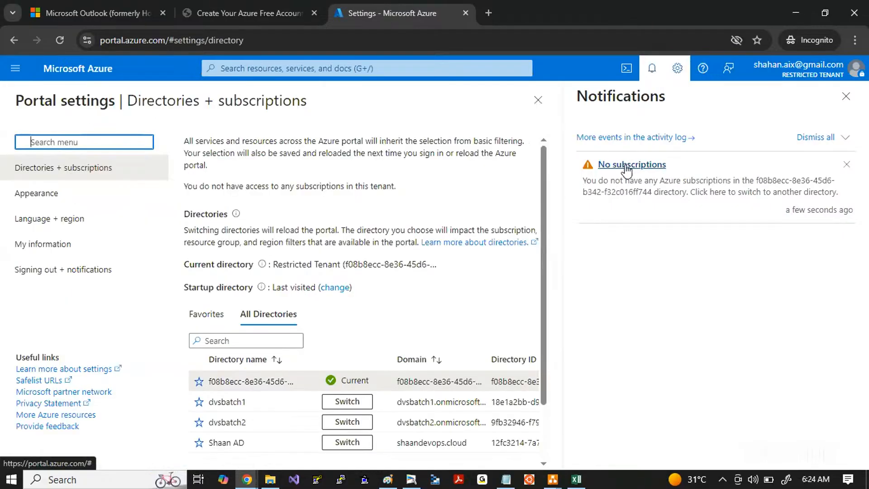
pyautogui.click(250, 384)
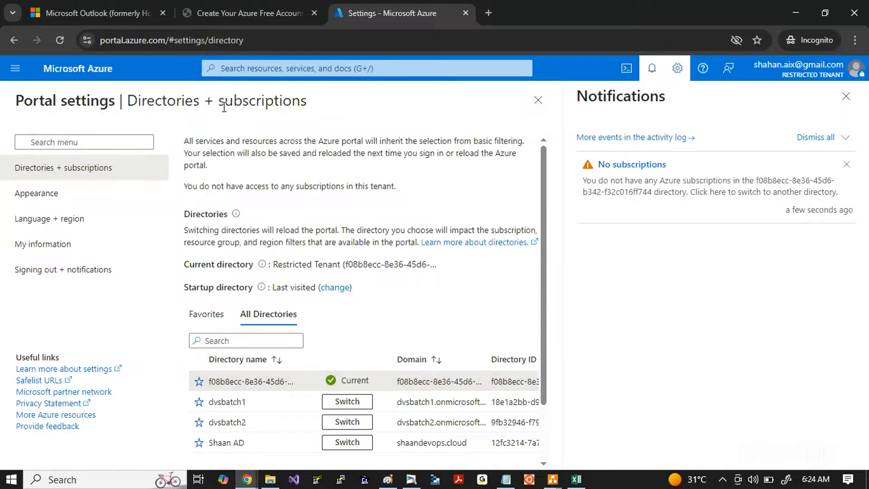
pyautogui.click(98, 70)
pyautogui.click(16, 69)
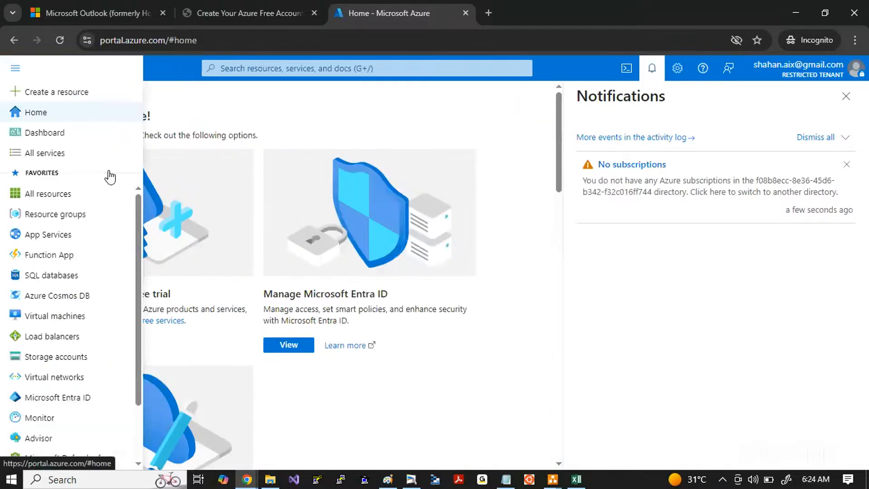
pyautogui.click(36, 114)
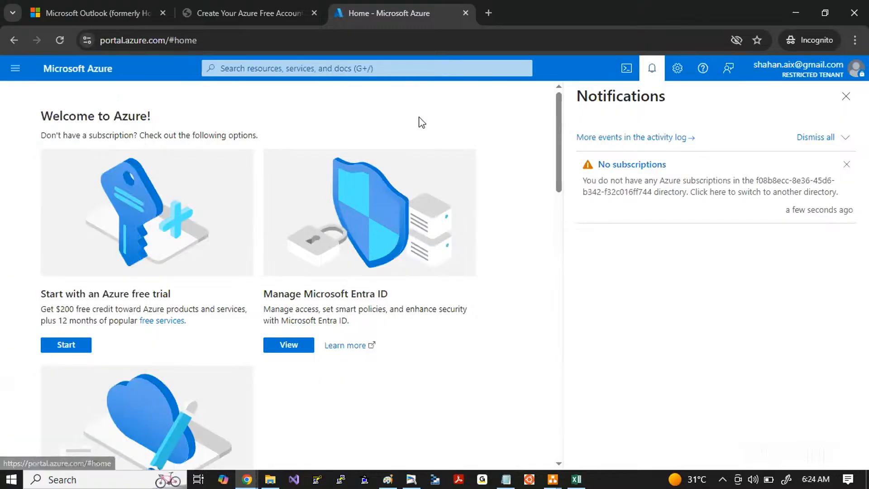
# Step: Search Windows for edge and launch Microsoft Edge
pyautogui.click(326, 72)
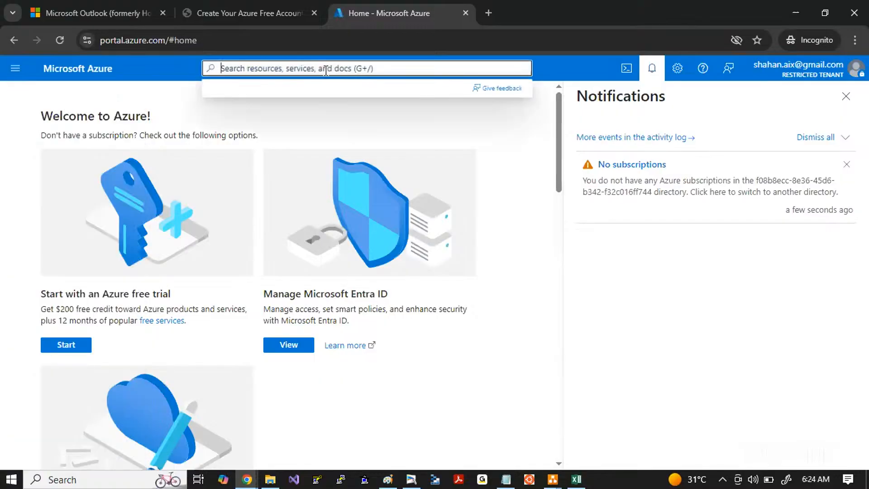
pyautogui.click(112, 481)
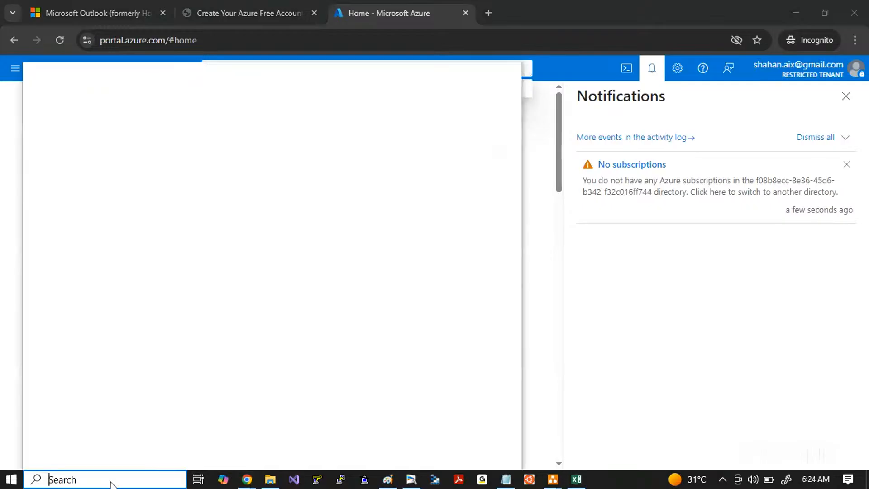
pyautogui.write('fire')
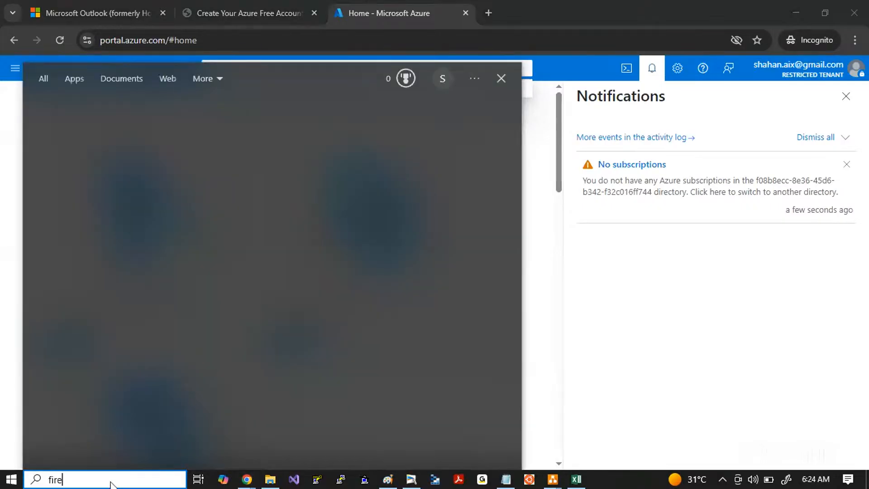
pyautogui.press('BackSpace')
pyautogui.press('BackSpace')
pyautogui.press('BackSpace')
pyautogui.press('BackSpace')
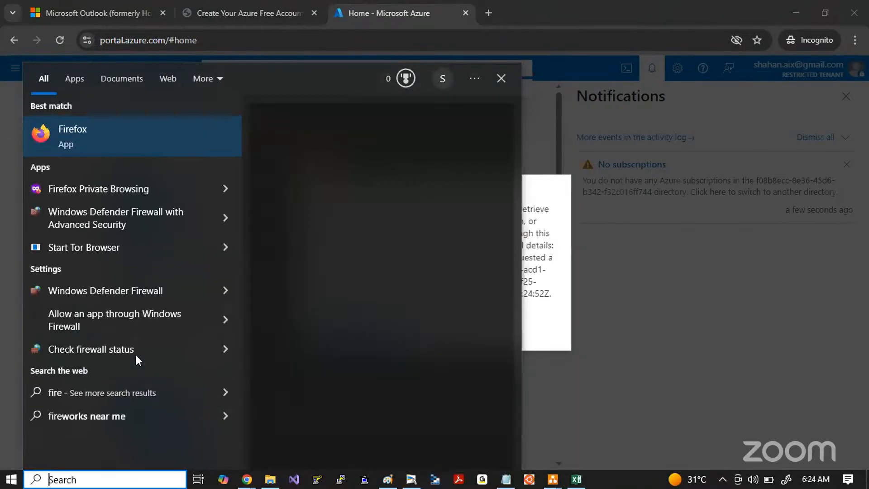
pyautogui.write('edge')
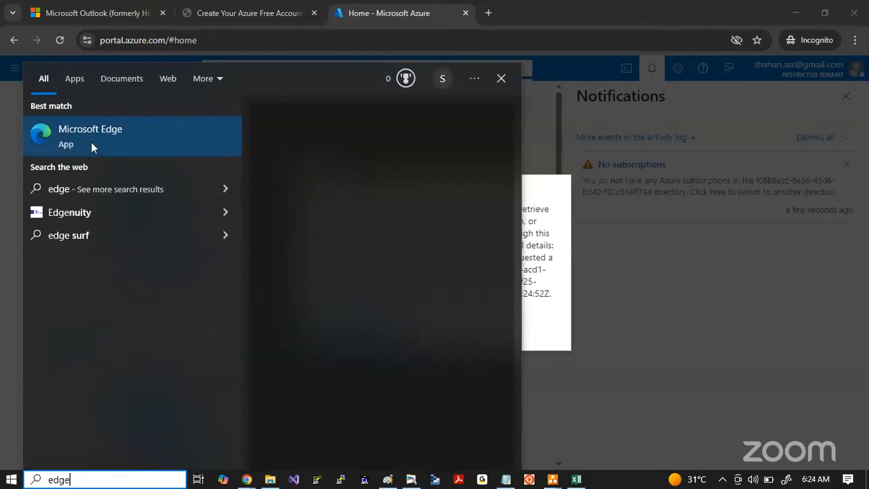
pyautogui.click(86, 134)
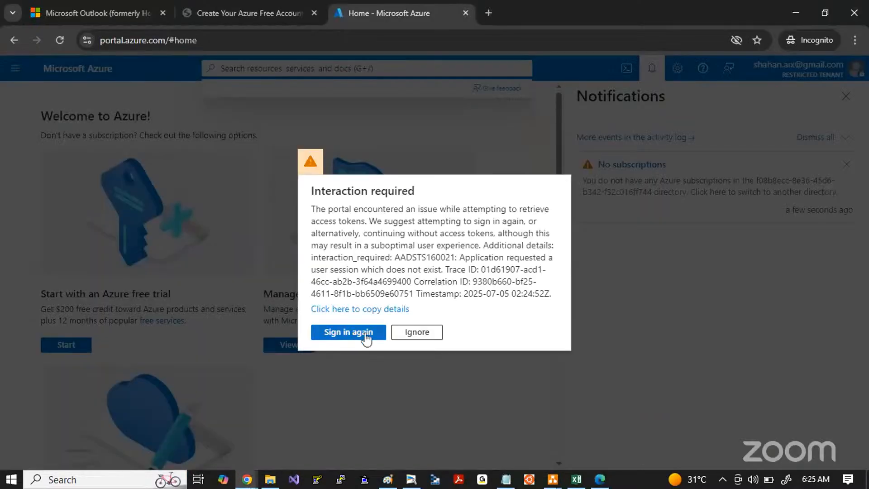
# Step: Back in Chrome, try to continue with the signed-in Gmail account and forget the Outlook account in the account picker
pyautogui.click(365, 333)
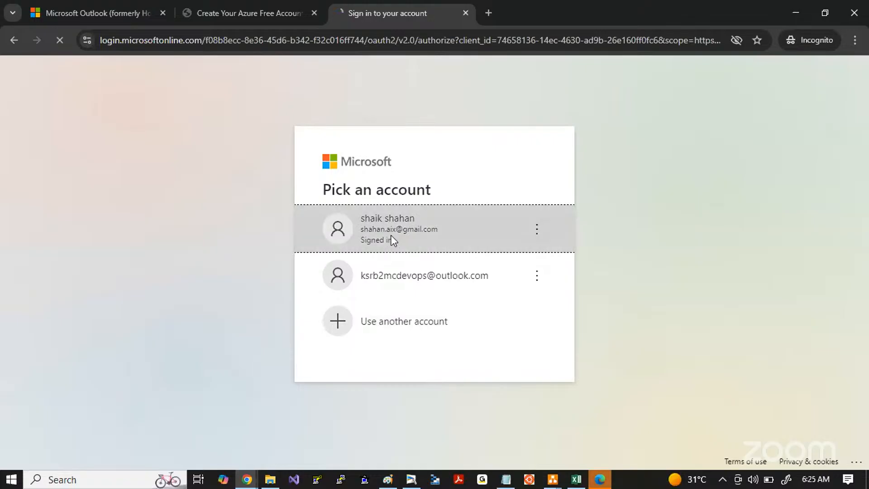
pyautogui.click(391, 239)
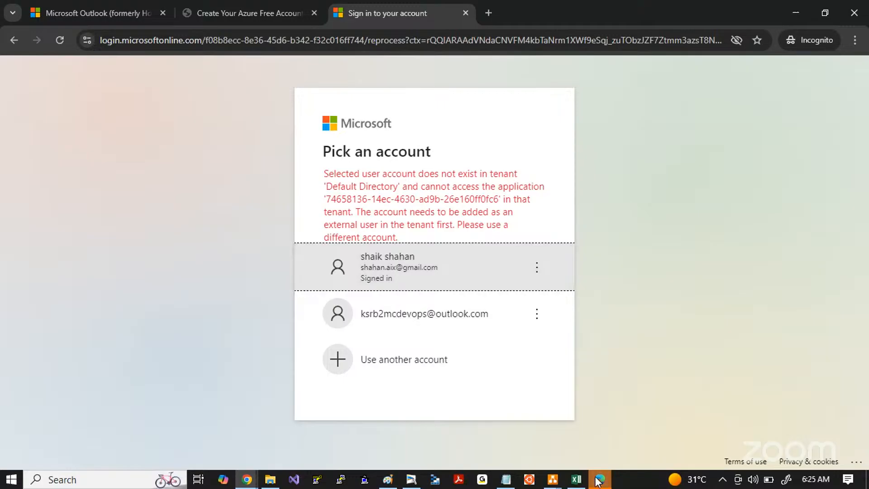
pyautogui.click(536, 267)
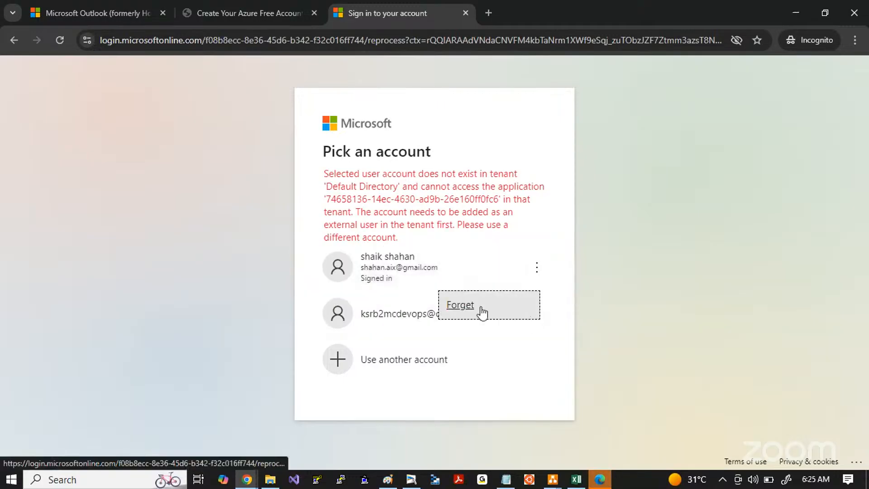
pyautogui.click(452, 305)
pyautogui.click(382, 262)
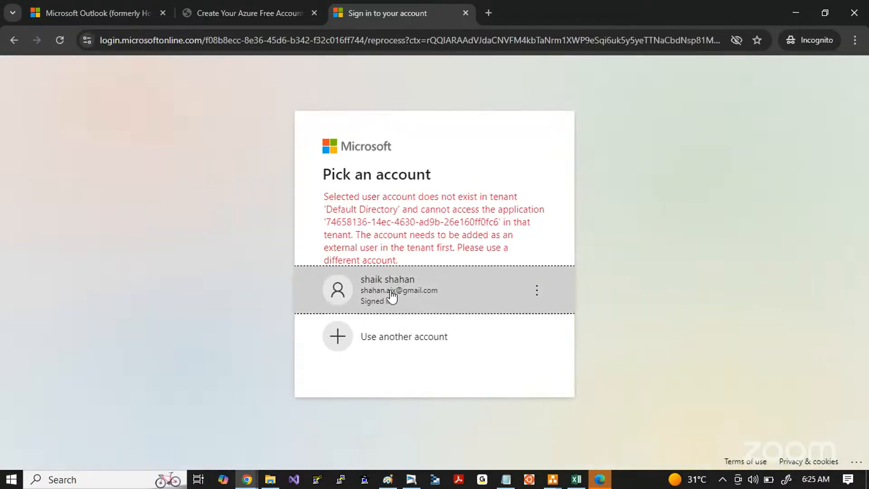
# Step: Load the Azure portal address again in the current Chrome tab
pyautogui.click(202, 31)
pyautogui.write('po')
pyautogui.press('Return')
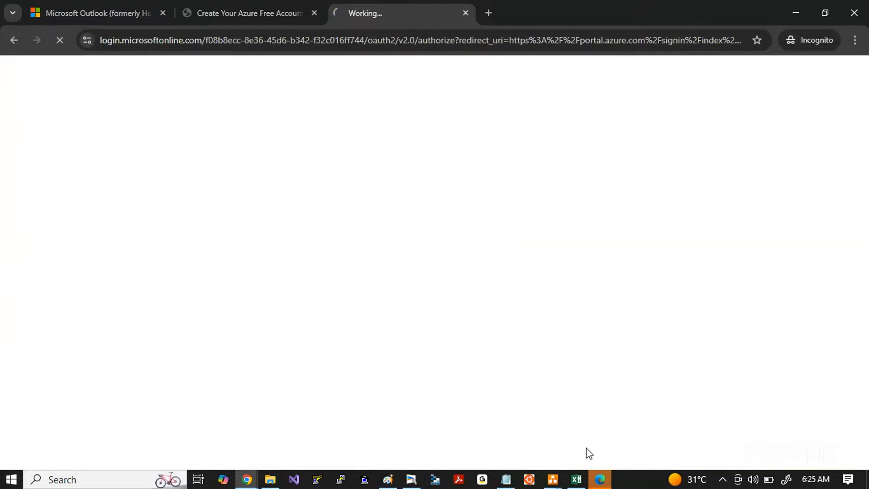
# Step: Switch to Edge, load portal.azure.com/#create/Microsoft.VirtualMachine there and return to Chrome
pyautogui.click(600, 479)
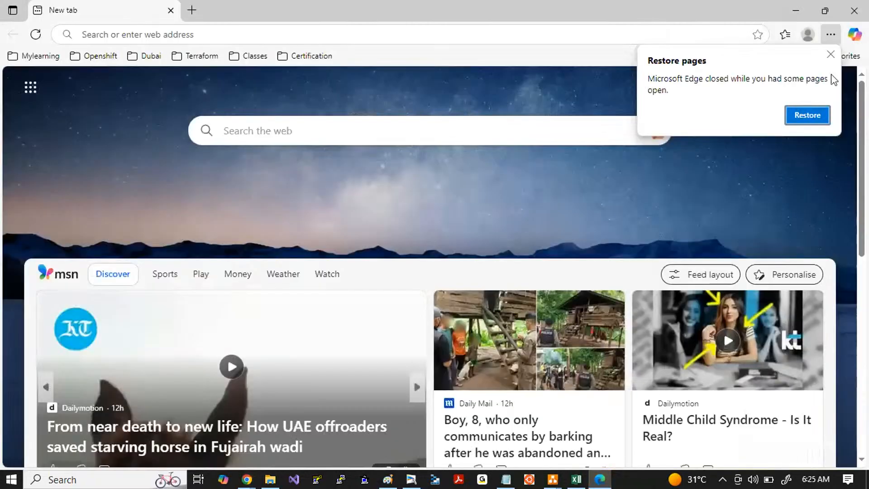
pyautogui.click(399, 34)
pyautogui.write('por')
pyautogui.press('Return')
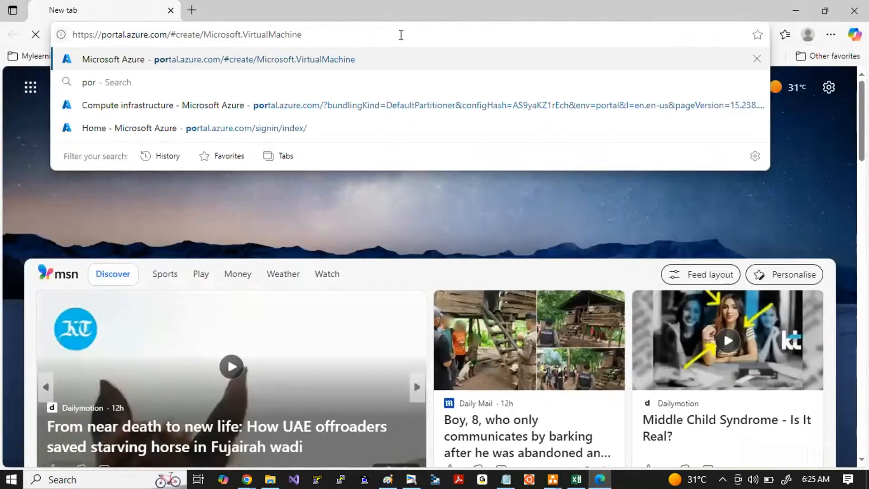
pyautogui.hotkey('alt', 'Tab')
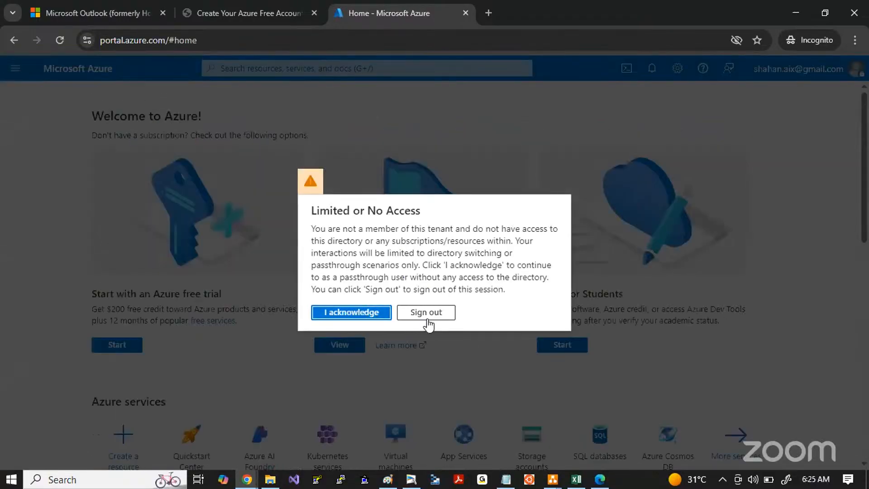
# Step: Sign out of the limited-access session, sign back in to Azure with the existing Gmail account and choose to stay signed in
pyautogui.click(427, 320)
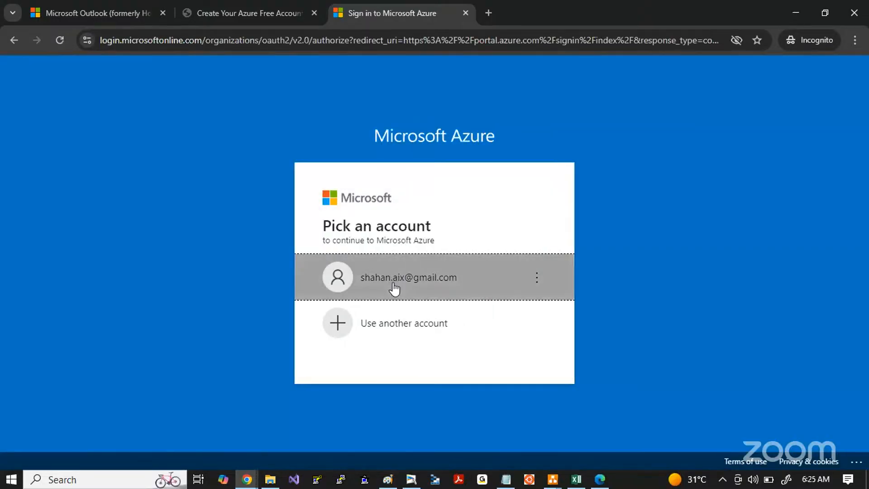
pyautogui.click(395, 290)
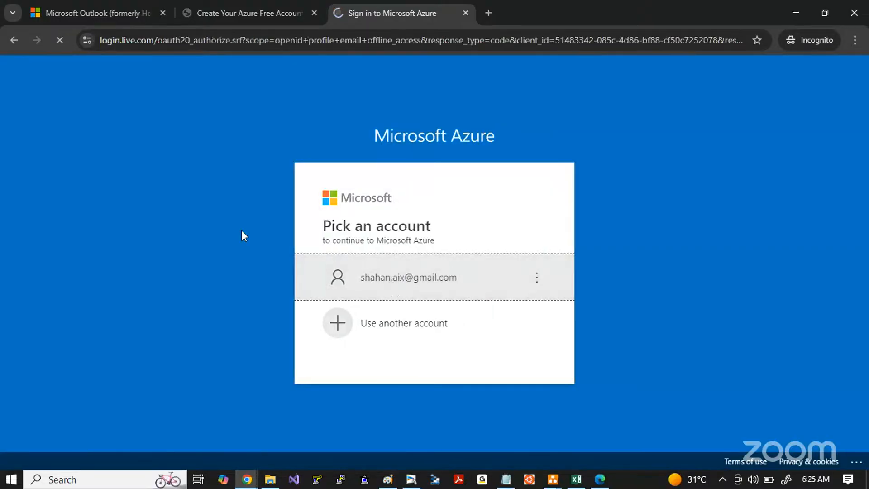
pyautogui.click(423, 292)
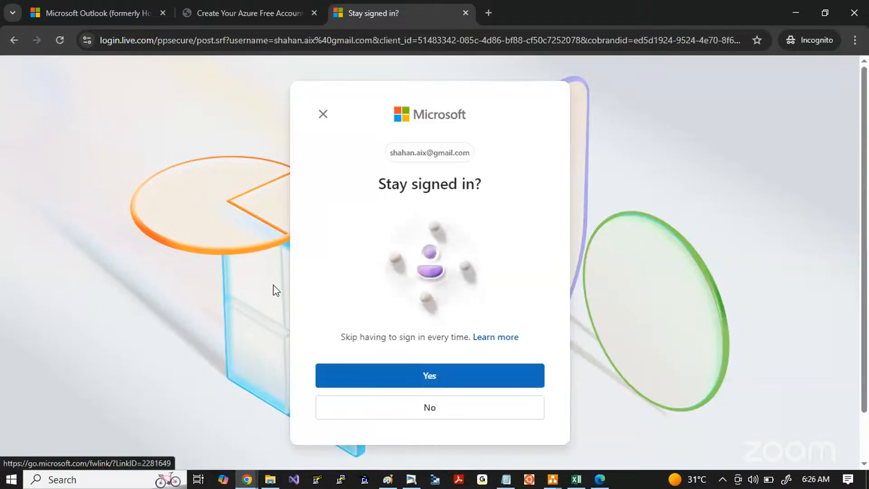
pyautogui.click(376, 388)
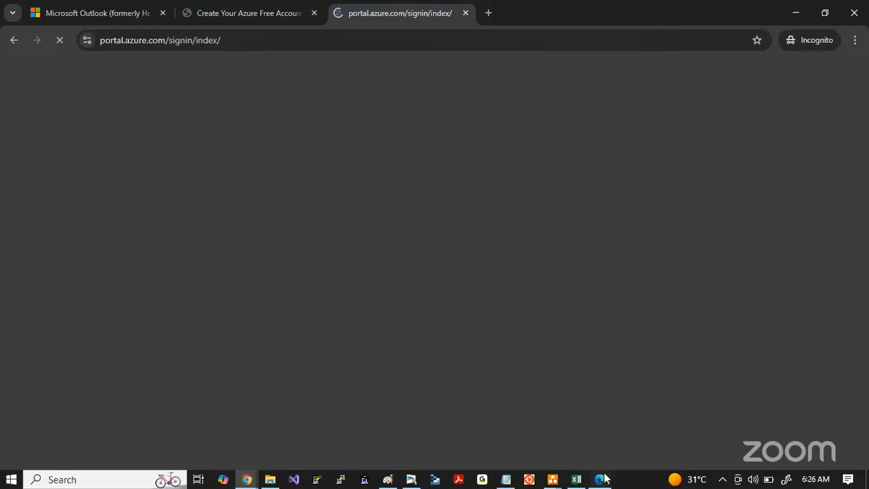
# Step: Switch to Edge, leave the virtual machine creation form for the portal home page and look over its sections
pyautogui.click(604, 478)
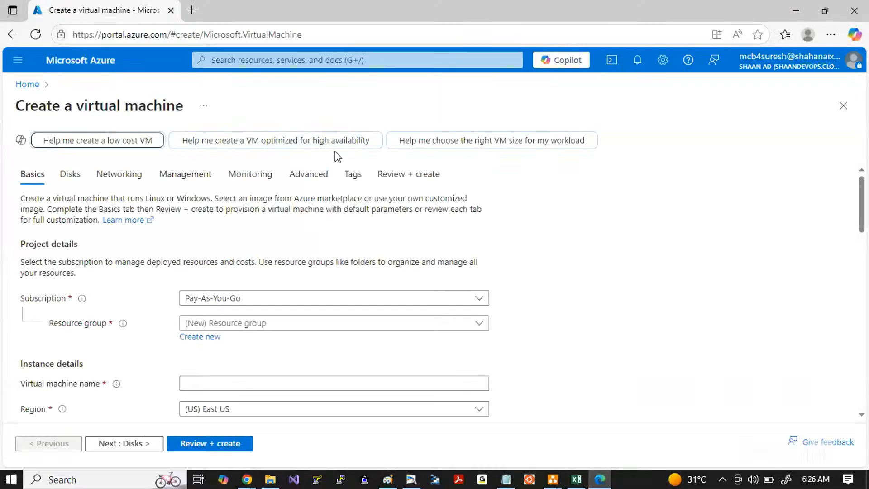
pyautogui.click(26, 84)
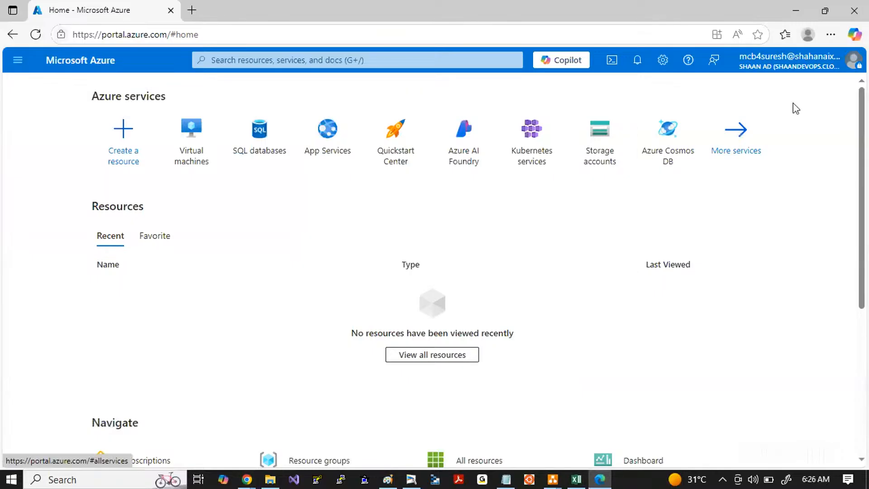
pyautogui.scroll(-5, 520, 293)
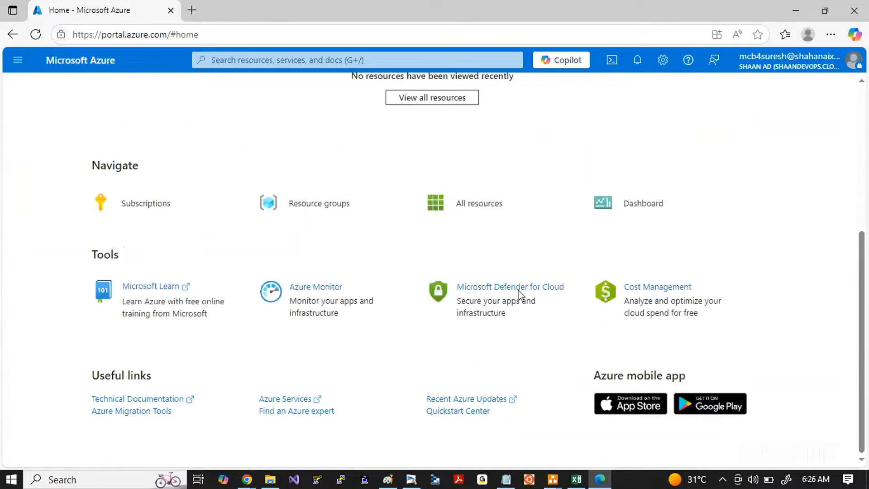
pyautogui.scroll(5, 527, 289)
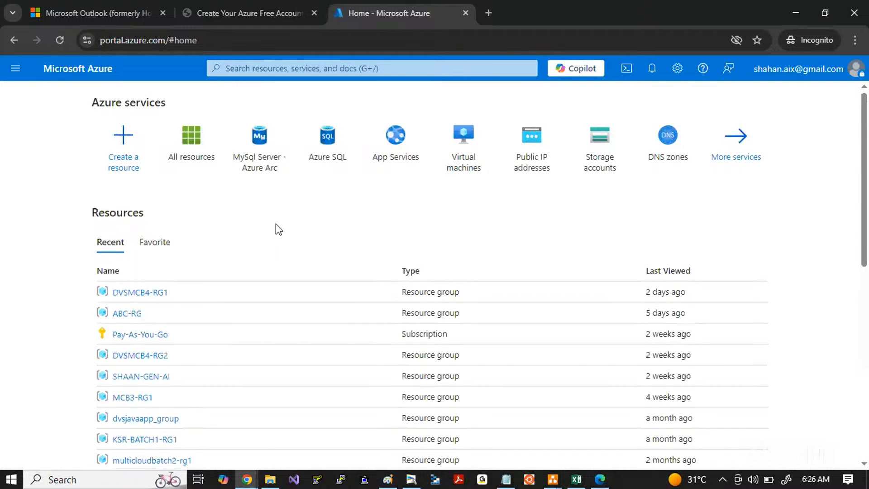
# Step: Back in Chrome, review the Azure services, recent resources, navigation links and tools on the portal home page
pyautogui.scroll(-8, 276, 224)
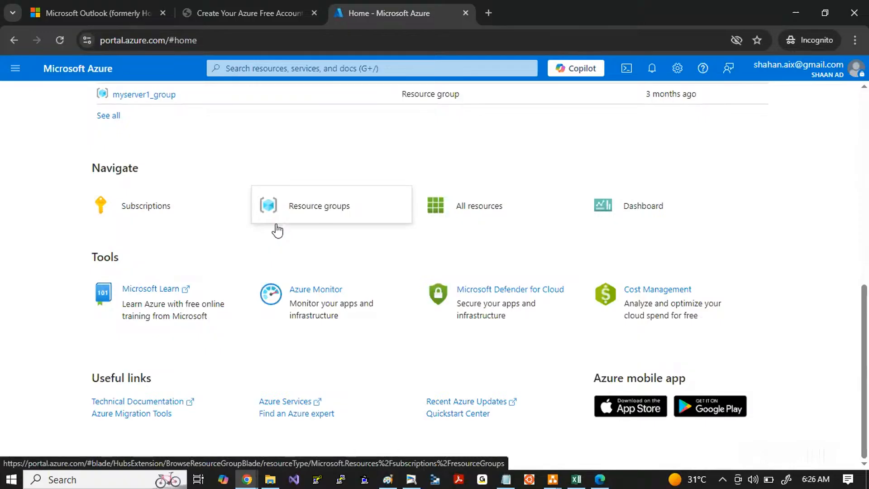
pyautogui.scroll(8, 276, 226)
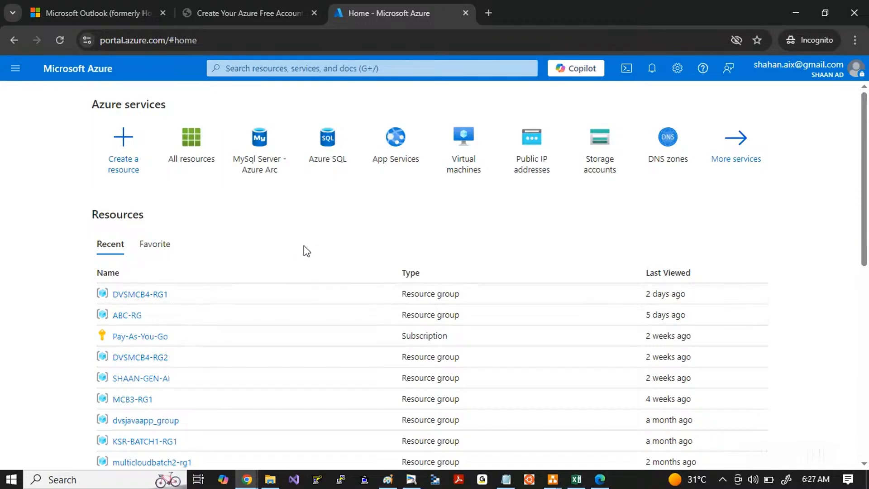
pyautogui.moveTo(303, 246); pyautogui.dragTo(172, 138)
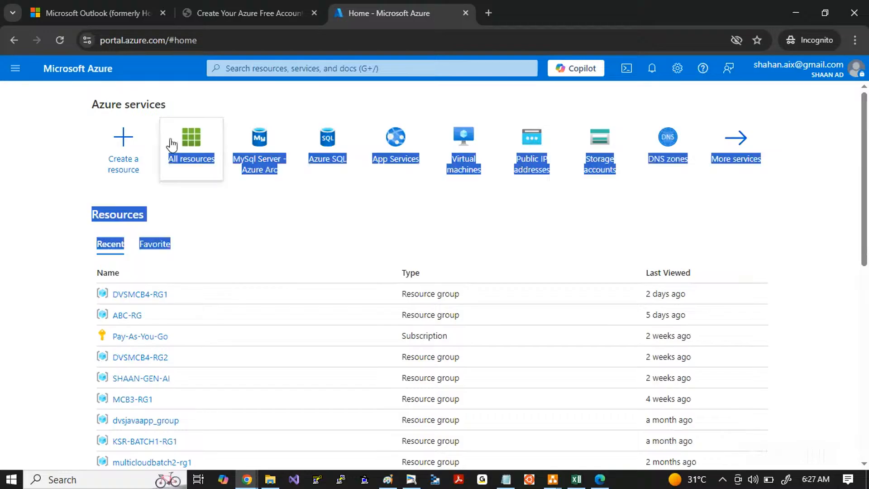
pyautogui.click(39, 196)
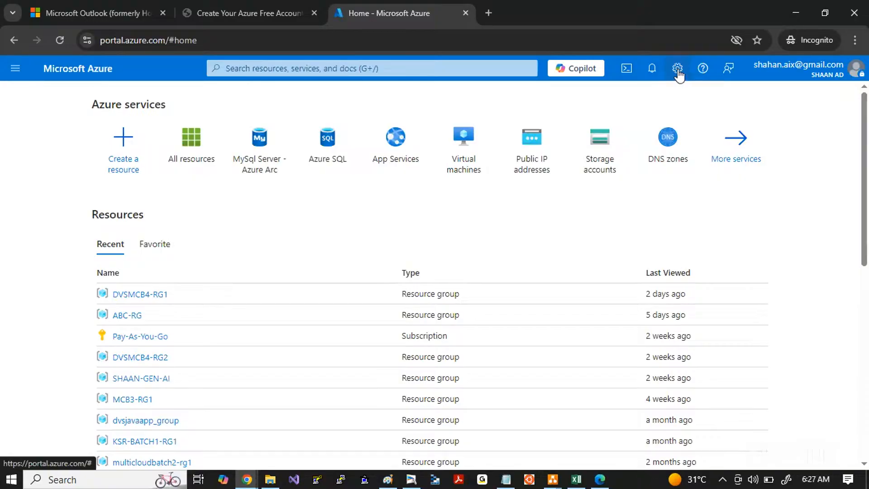
# Step: Capture the area around the portal's settings gear, mark the gear with a yellow highlight and discard the capture
pyautogui.hotkey('alt', 'shift', 't')
pyautogui.moveTo(649, 46); pyautogui.dragTo(730, 104)
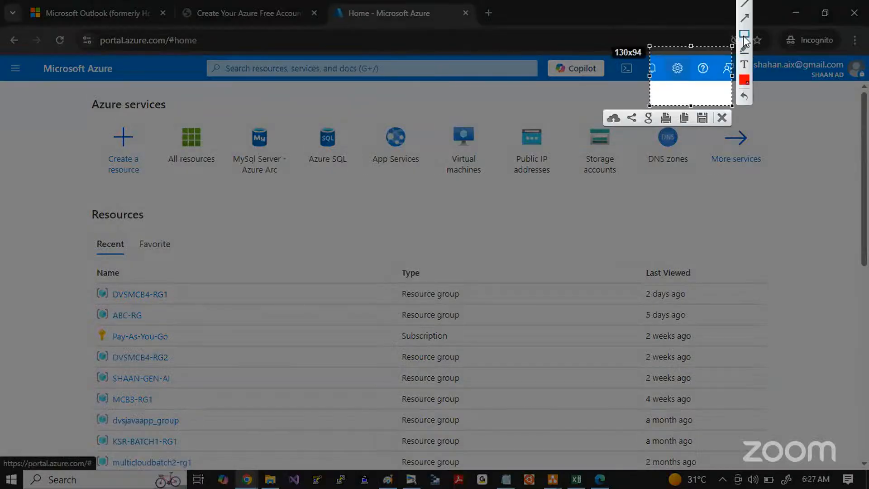
pyautogui.click(744, 49)
pyautogui.moveTo(691, 67)
pyautogui.mouseDown()
pyautogui.moveTo(679, 88)
pyautogui.moveTo(665, 65)
pyautogui.mouseUp()
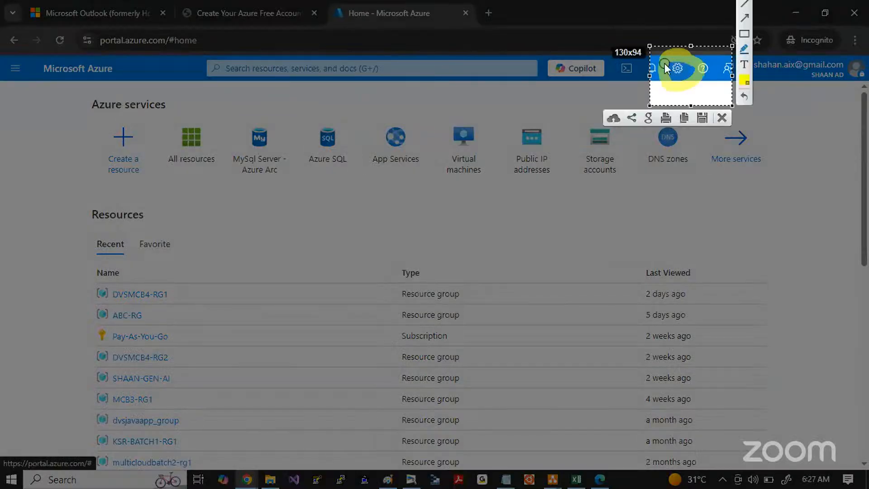
pyautogui.press('Escape')
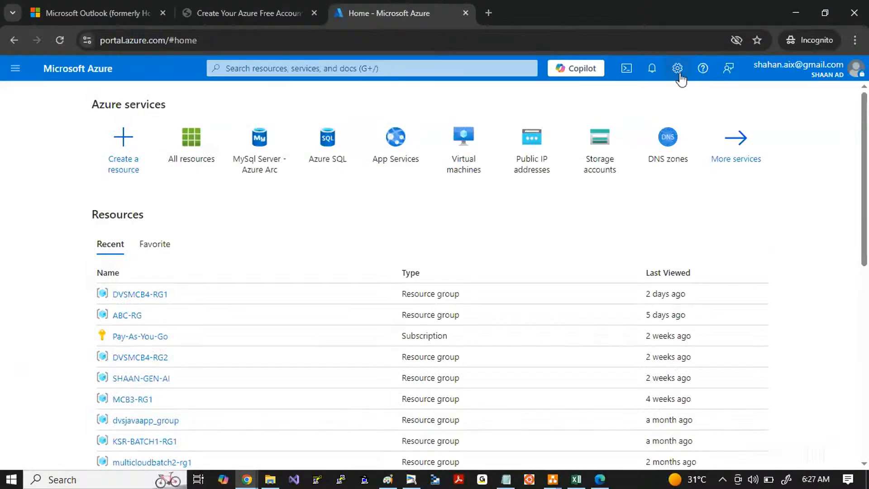
# Step: Apply the Dark theme in the portal's appearance settings and switch it back to Light
pyautogui.click(678, 69)
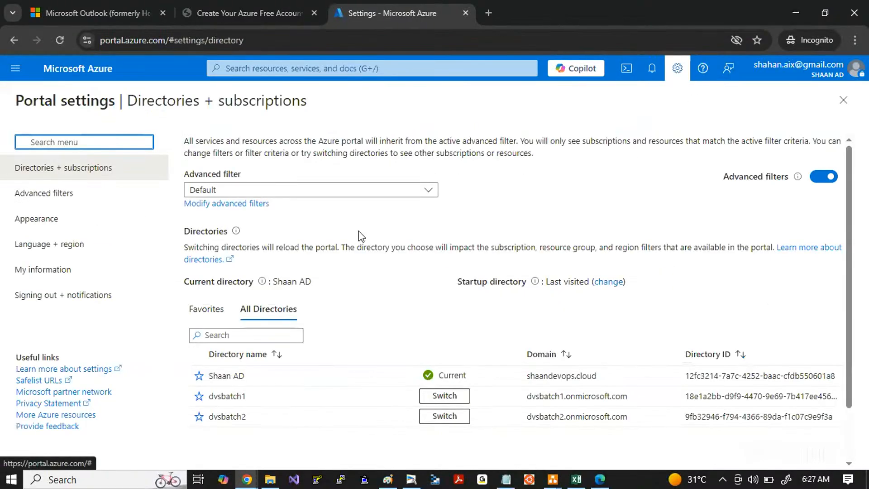
pyautogui.click(36, 219)
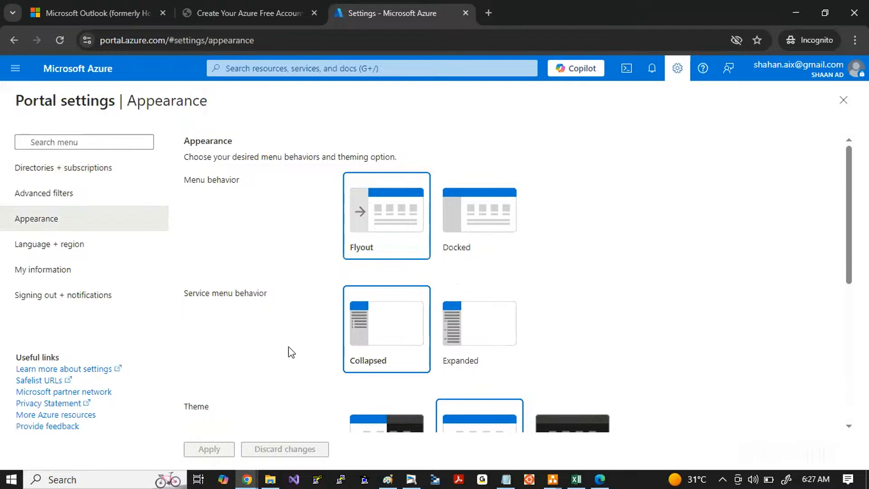
pyautogui.scroll(-5, 288, 351)
pyautogui.click(560, 190)
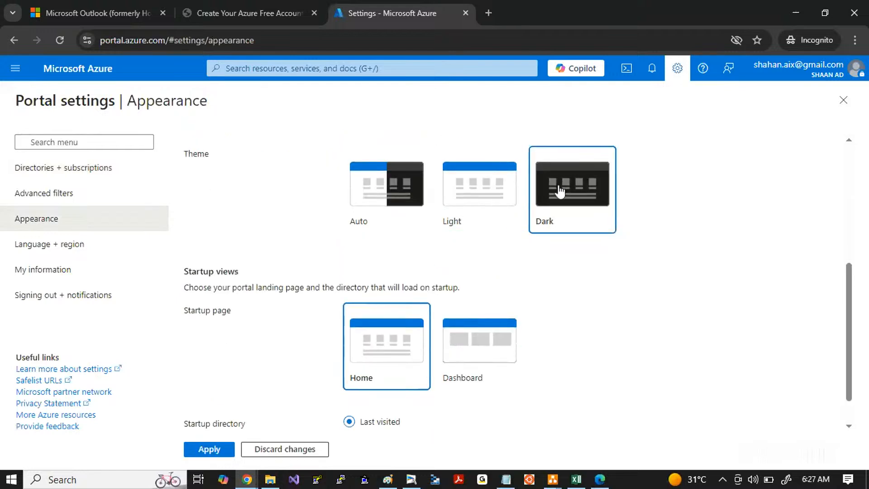
pyautogui.click(193, 451)
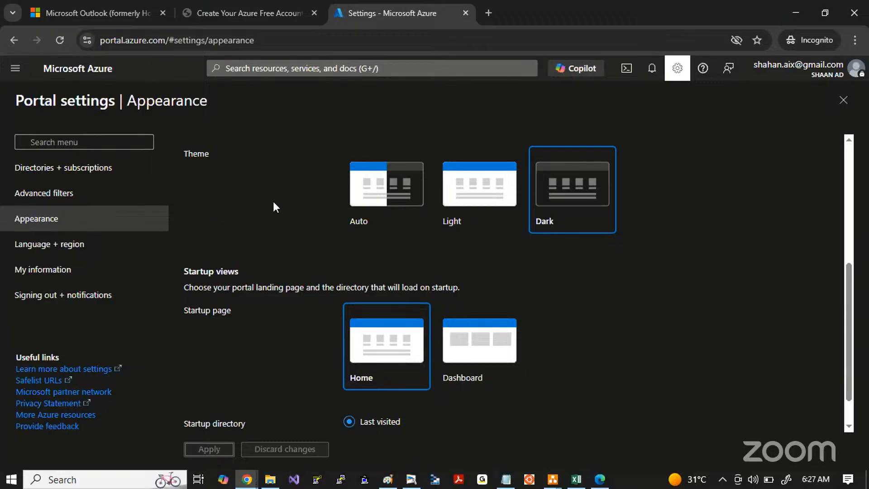
pyautogui.click(456, 196)
pyautogui.click(223, 450)
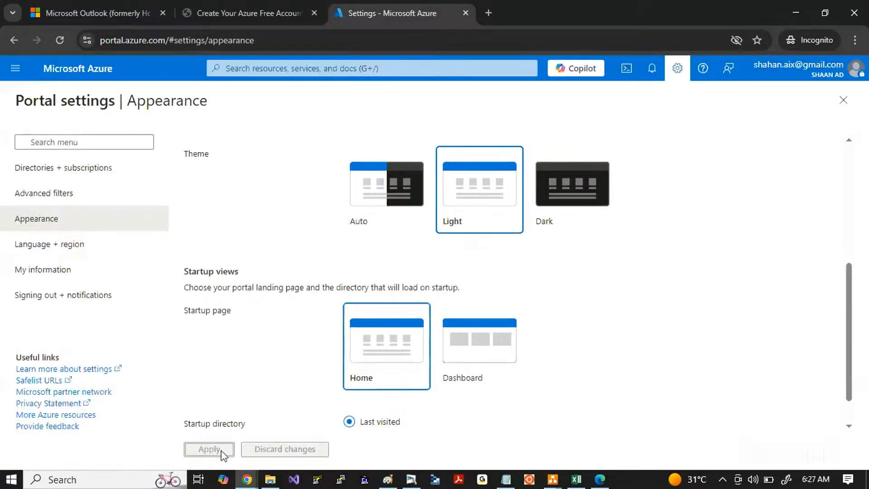
# Step: Expand the portal menu, frame its All services entry with a red rectangle in a screen capture and copy the capture
pyautogui.click(15, 69)
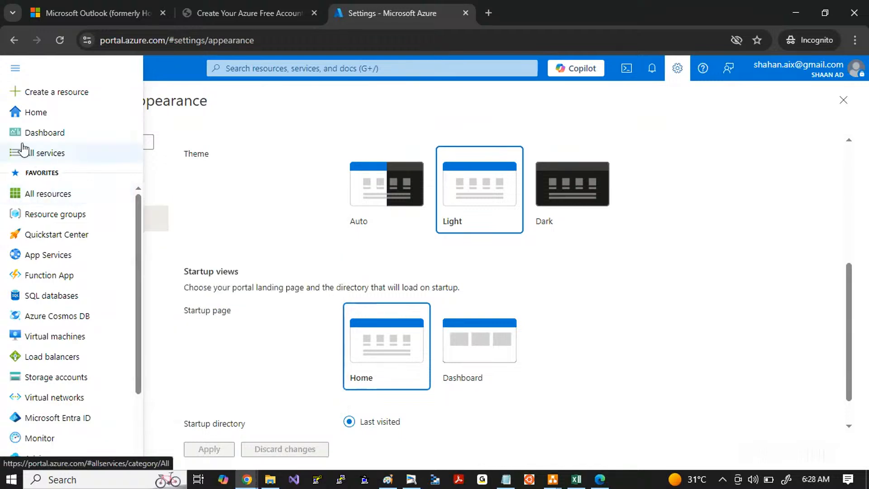
pyautogui.press('Print')
pyautogui.moveTo(1, 110); pyautogui.dragTo(426, 343)
pyautogui.click(437, 271)
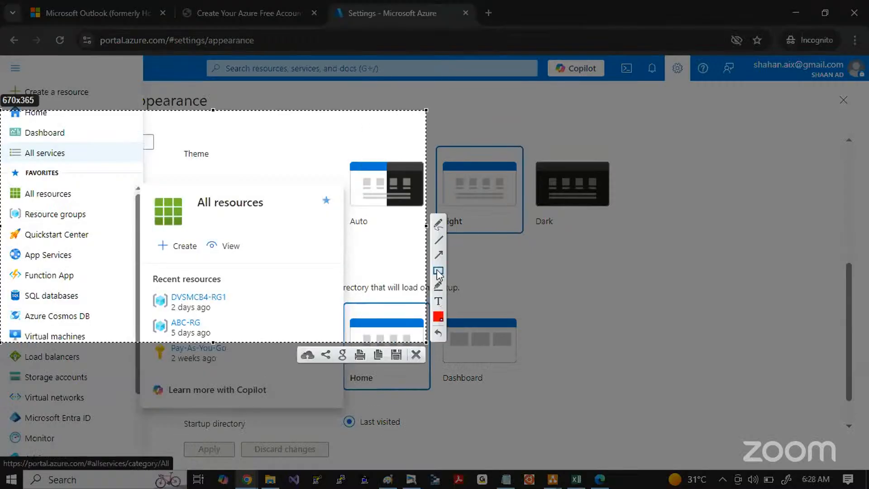
pyautogui.moveTo(5, 140); pyautogui.dragTo(108, 167)
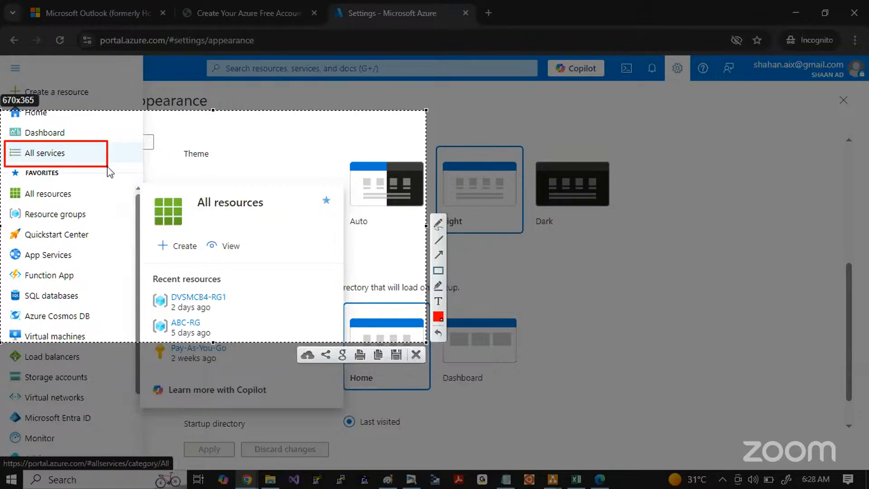
pyautogui.hotkey('ctrl', 'c')
# Step: Open the list of all Azure services and browse its Compute and Containers categories
pyautogui.click(48, 153)
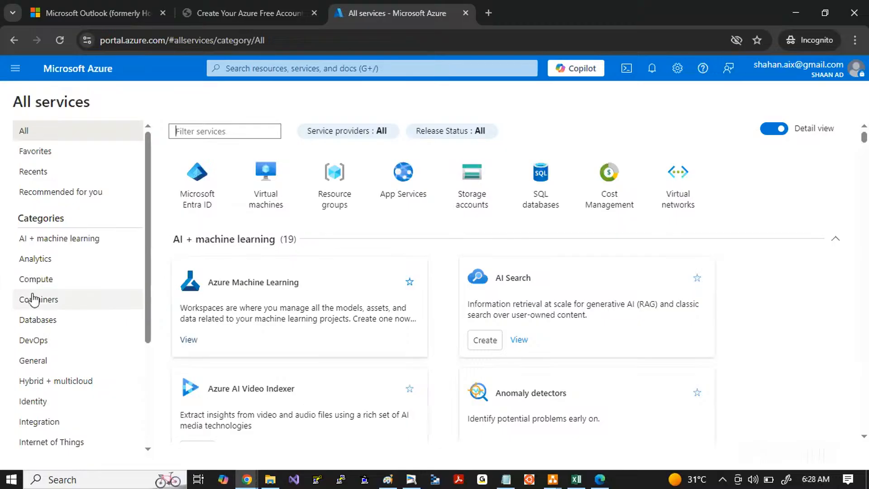
pyautogui.click(21, 281)
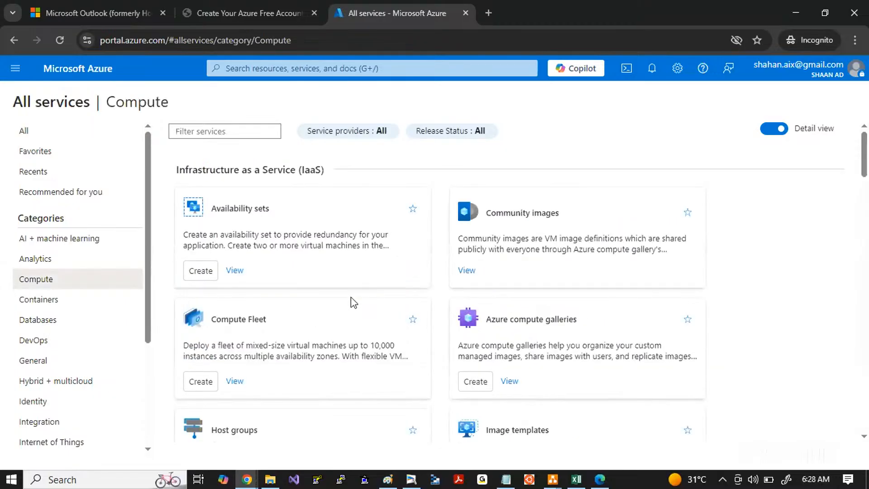
pyautogui.scroll(-5, 353, 302)
pyautogui.scroll(-10, 352, 300)
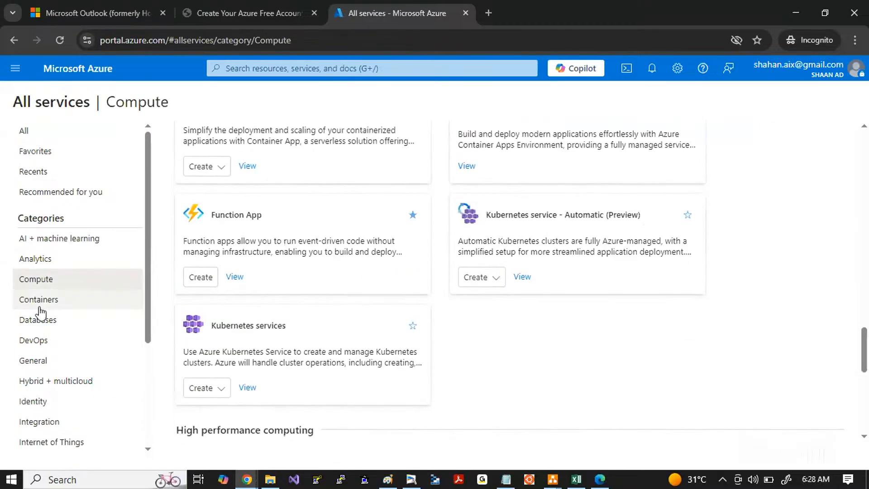
pyautogui.click(54, 301)
pyautogui.scroll(-5, 370, 344)
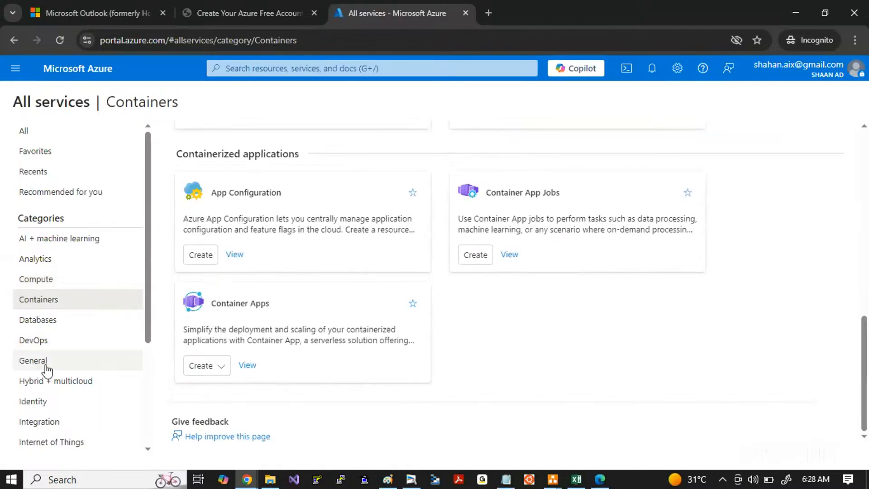
# Step: Browse the services in the Identity category
pyautogui.click(41, 403)
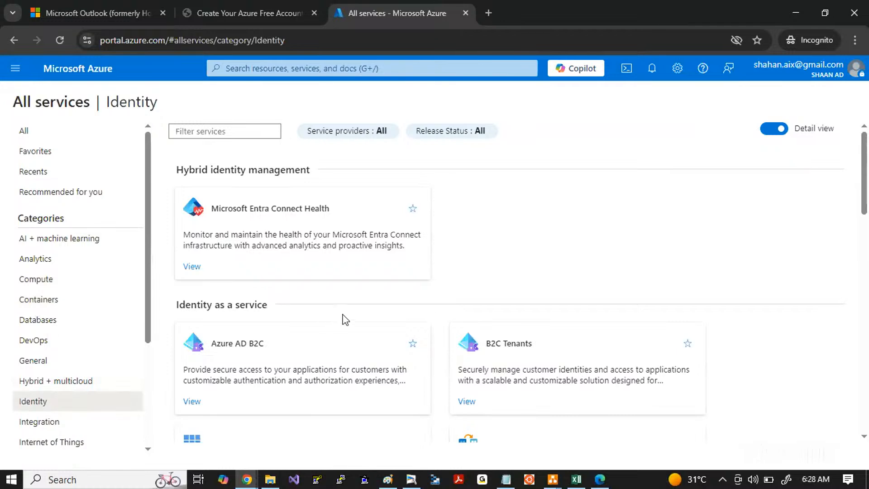
pyautogui.scroll(-10, 344, 318)
pyautogui.scroll(10, 345, 319)
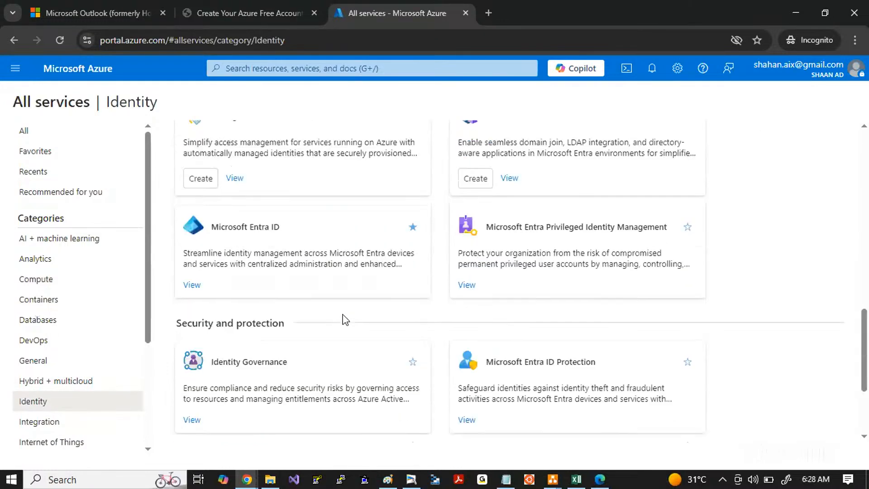
pyautogui.scroll(-3, 20, 344)
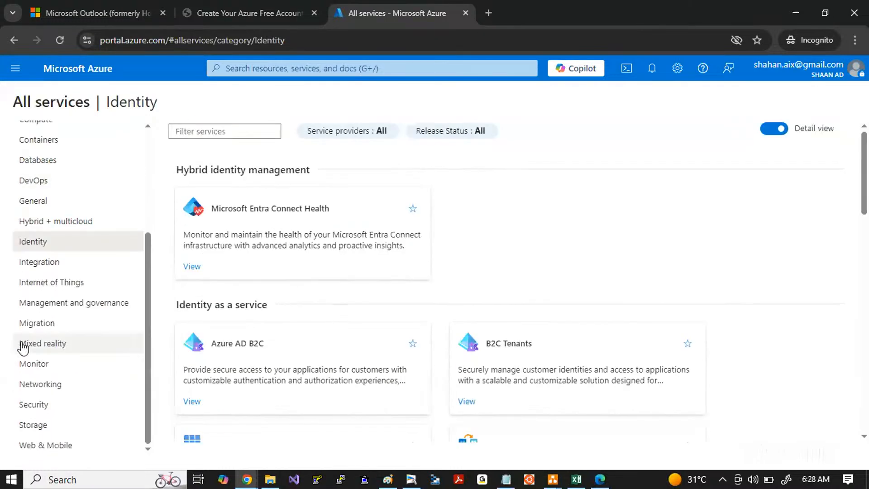
# Step: Browse the services in the Networking category and select the Bastions description text
pyautogui.click(42, 384)
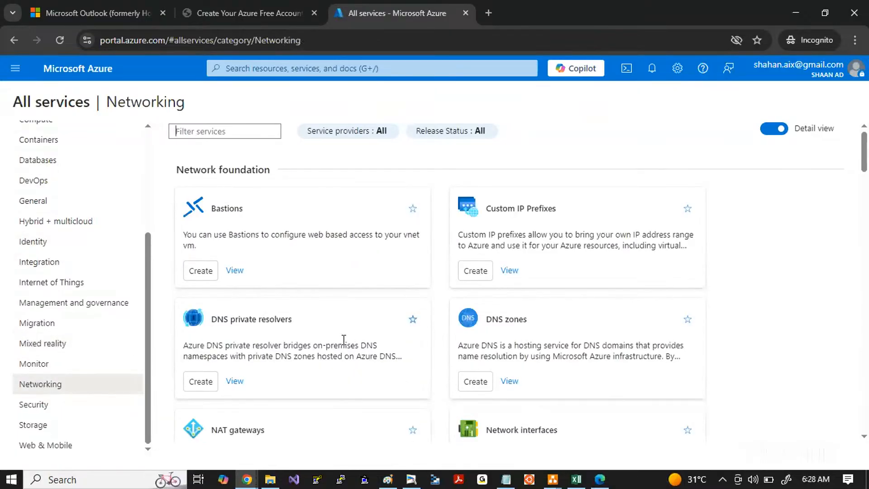
pyautogui.scroll(-2, 378, 281)
pyautogui.scroll(-10, 378, 281)
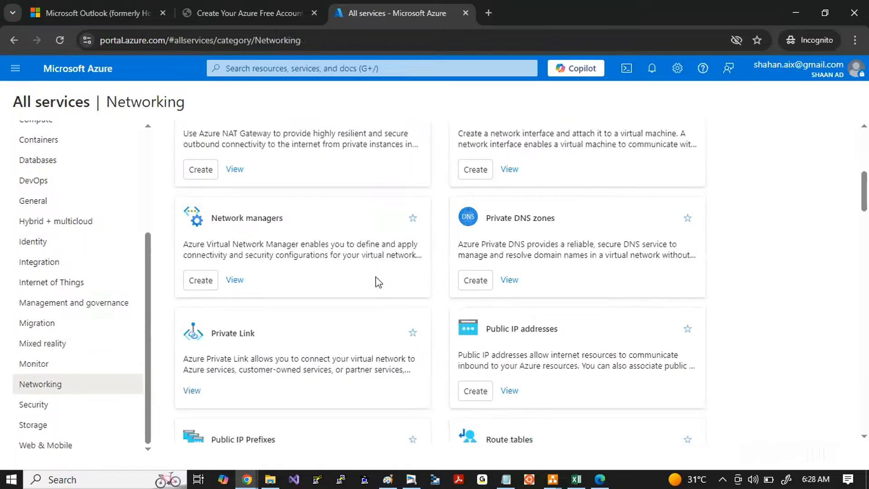
pyautogui.scroll(10, 461, 350)
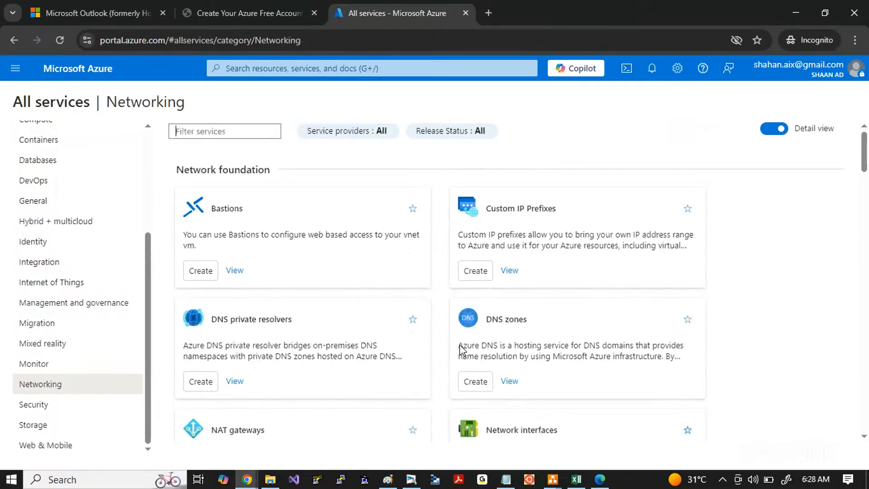
pyautogui.scroll(4, 101, 291)
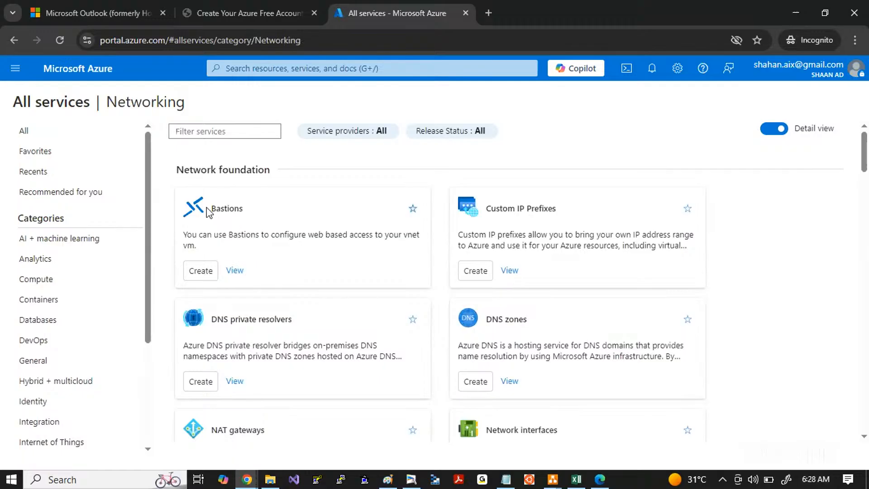
pyautogui.moveTo(209, 208); pyautogui.dragTo(331, 258)
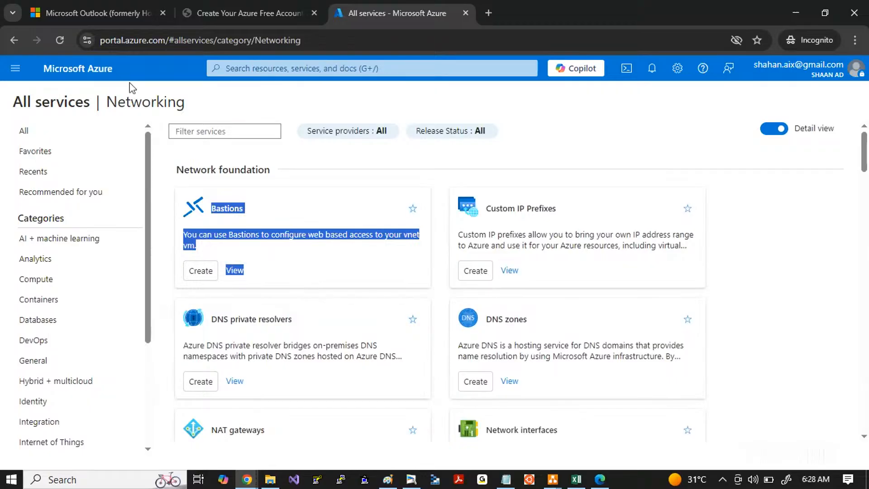
# Step: Return to the portal home, search for "subscription" and open the Subscriptions service
pyautogui.click(82, 71)
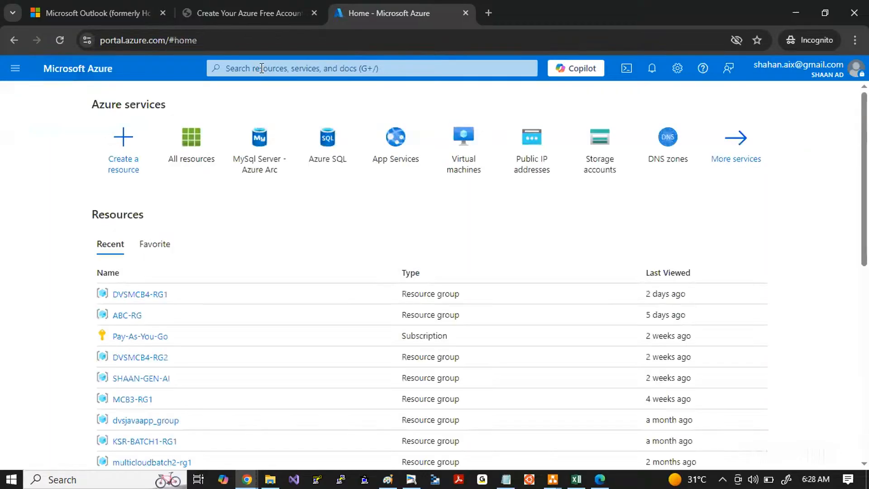
pyautogui.click(261, 68)
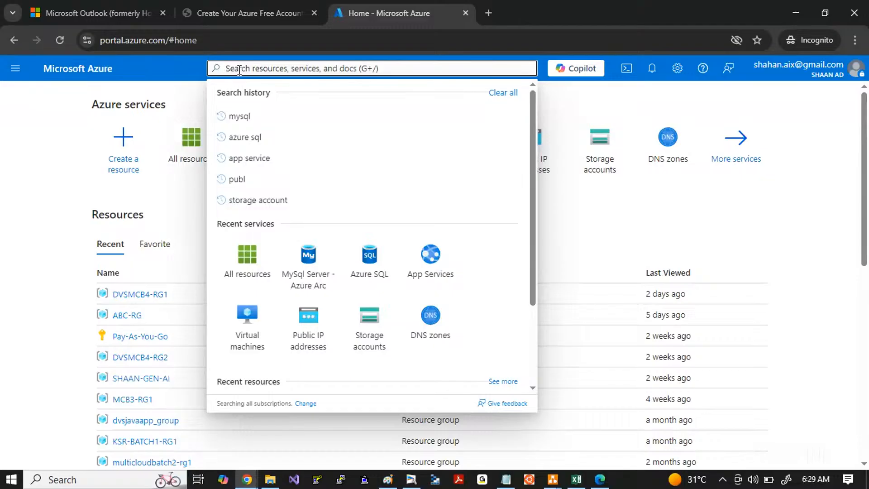
pyautogui.write('subscri')
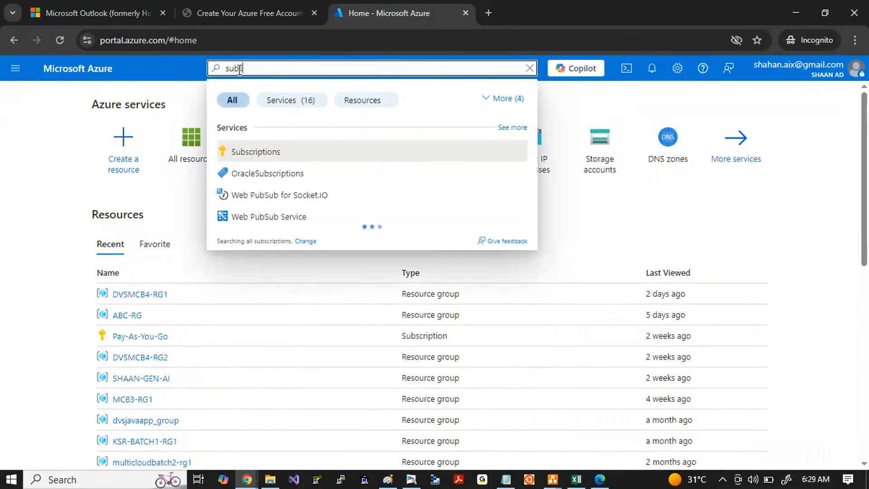
pyautogui.write('ption')
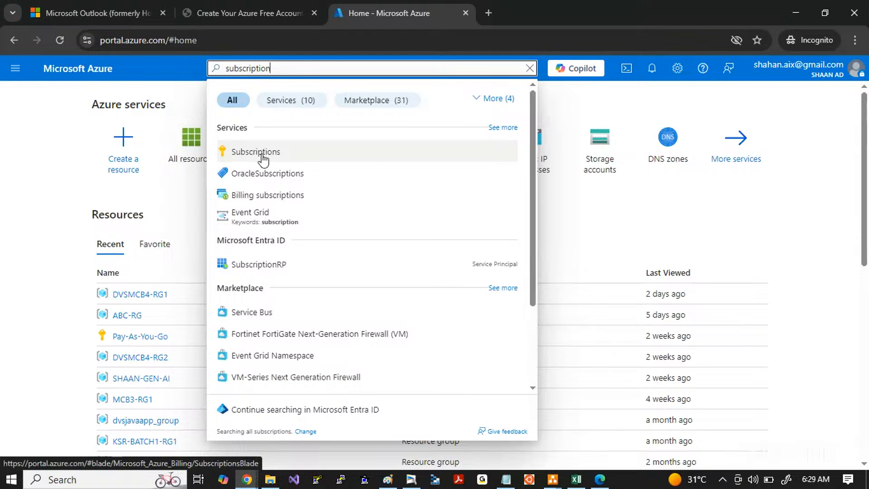
pyautogui.click(262, 154)
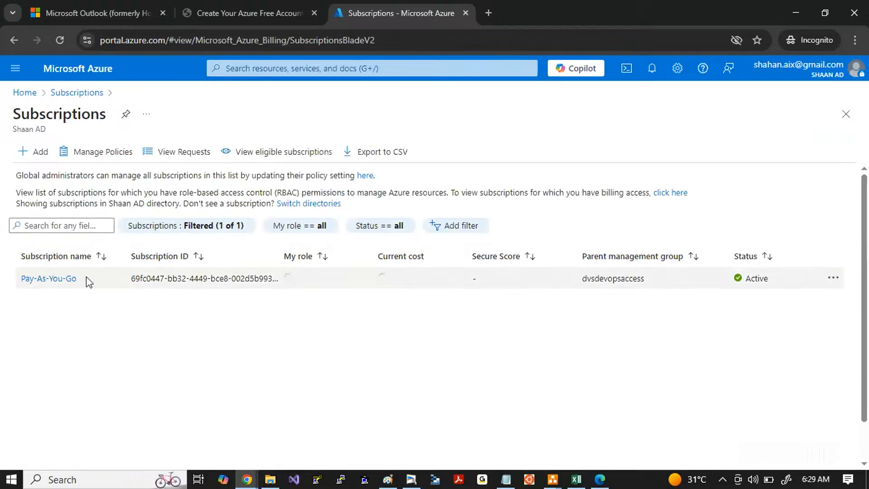
# Step: Highlight the Pay-As-You-Go name in the subscriptions list several times, clearing the selection each time
pyautogui.moveTo(86, 279); pyautogui.dragTo(18, 280)
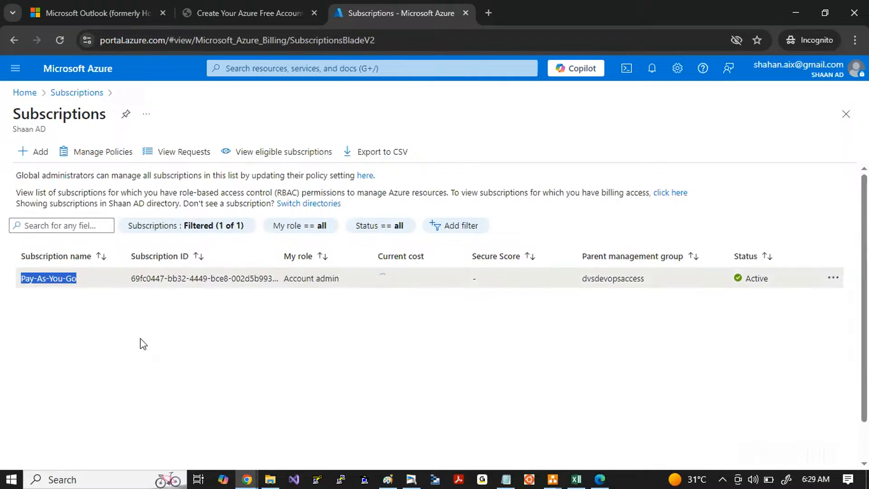
pyautogui.click(128, 366)
pyautogui.moveTo(81, 278); pyautogui.dragTo(3, 276)
pyautogui.click(164, 371)
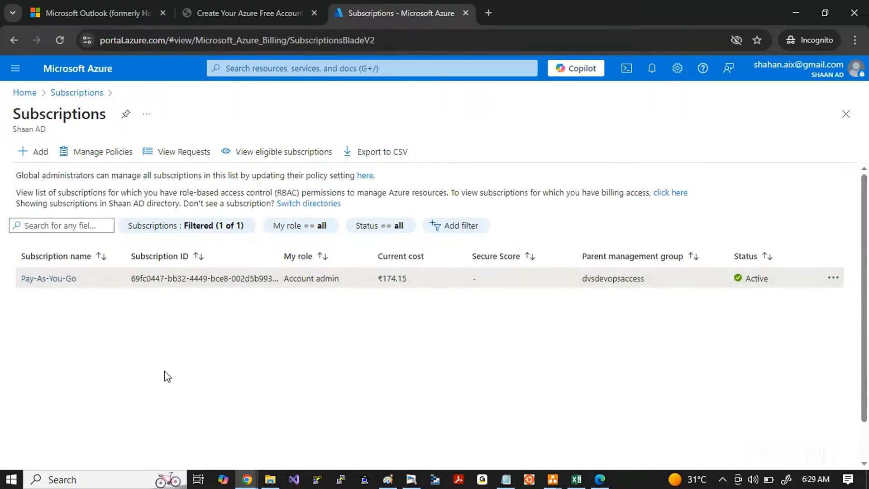
pyautogui.moveTo(78, 278); pyautogui.dragTo(9, 282)
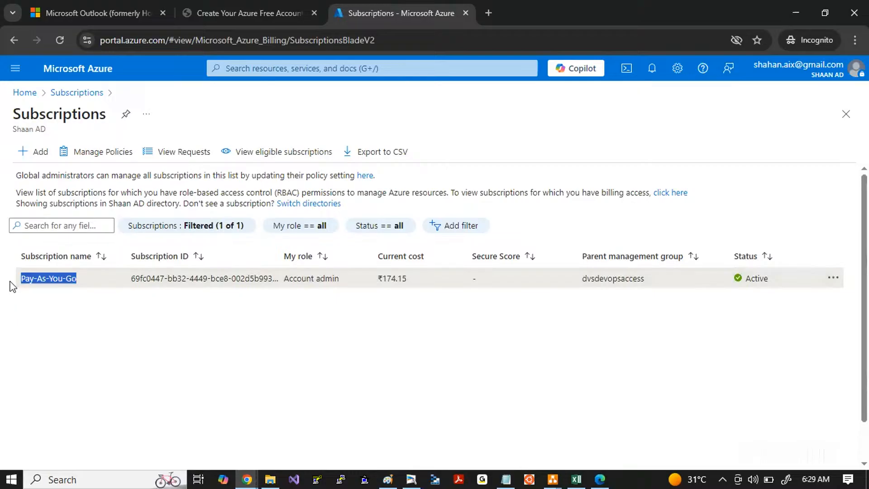
pyautogui.click(93, 304)
pyautogui.moveTo(88, 280); pyautogui.dragTo(13, 281)
pyautogui.click(118, 312)
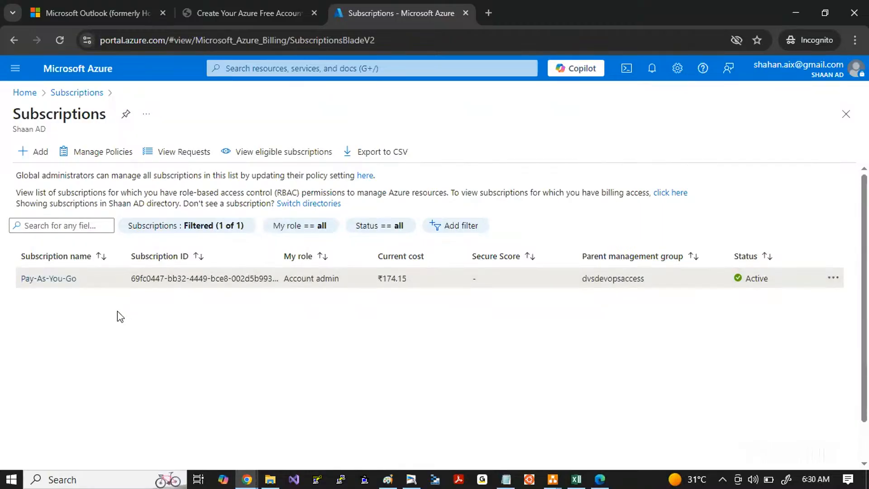
# Step: Open the Pay-As-You-Go subscription, examine its overview, highlighting the Essentials details and the Offer entry, and return to the subscriptions list
pyautogui.click(49, 279)
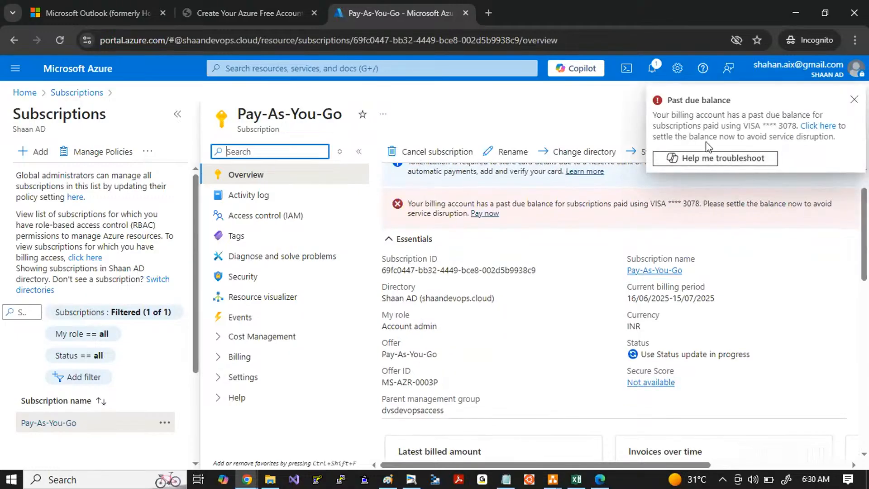
pyautogui.scroll(-2, 510, 360)
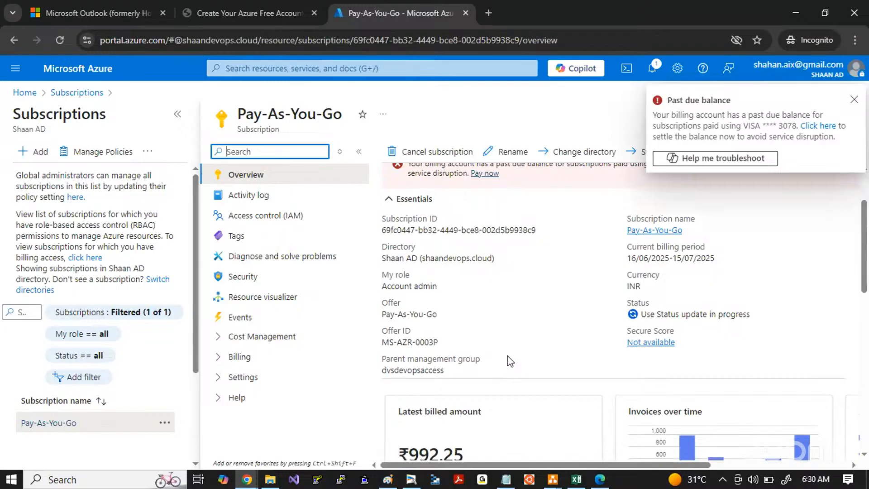
pyautogui.scroll(2, 510, 361)
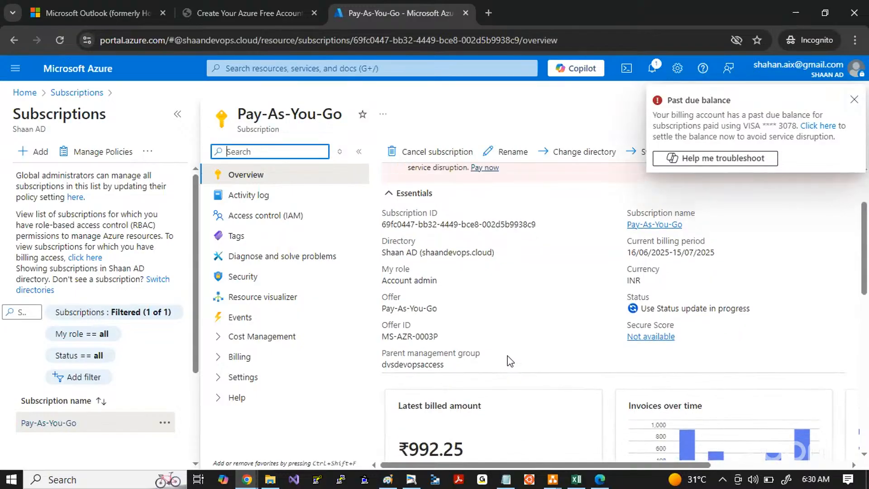
pyautogui.click(508, 356)
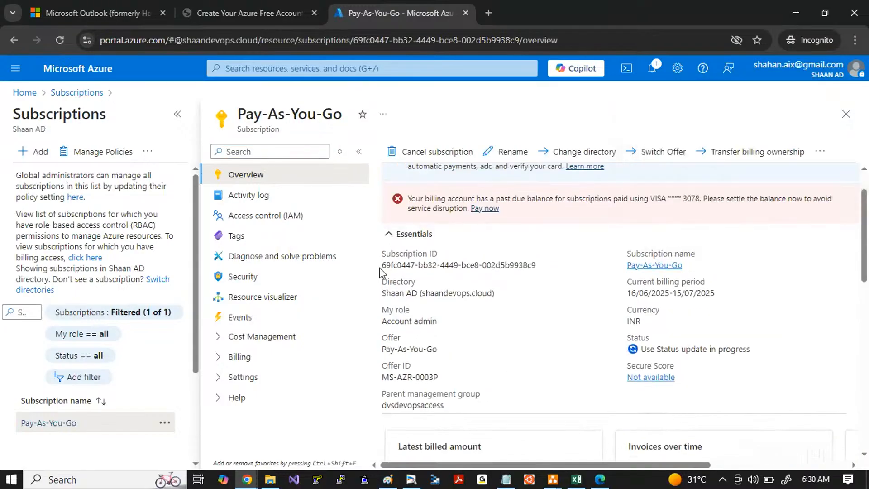
pyautogui.moveTo(382, 248); pyautogui.dragTo(746, 393)
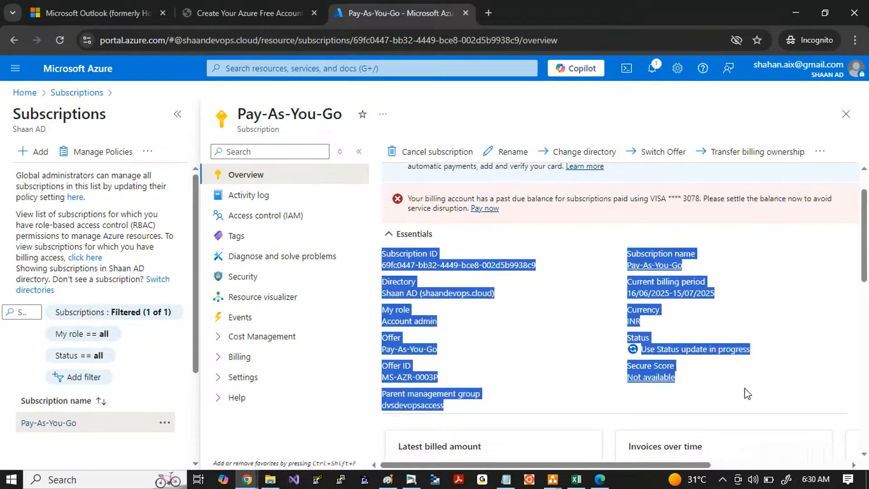
pyautogui.click(745, 390)
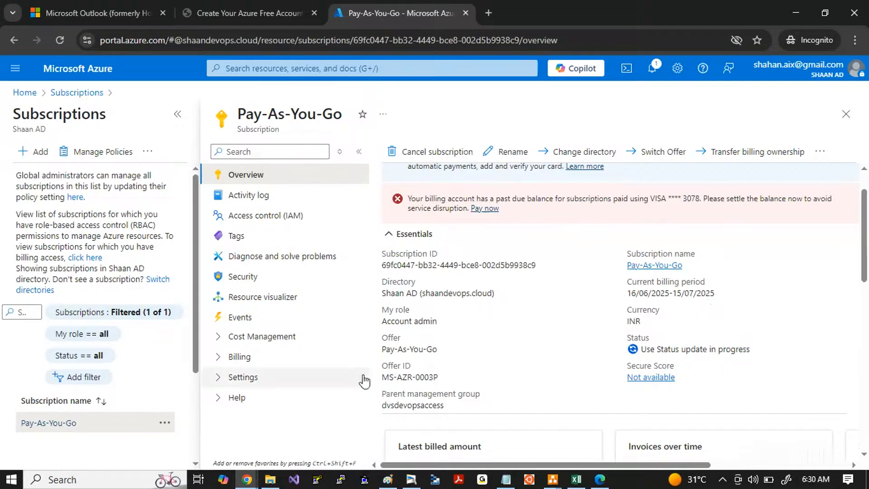
pyautogui.moveTo(383, 337); pyautogui.dragTo(425, 360)
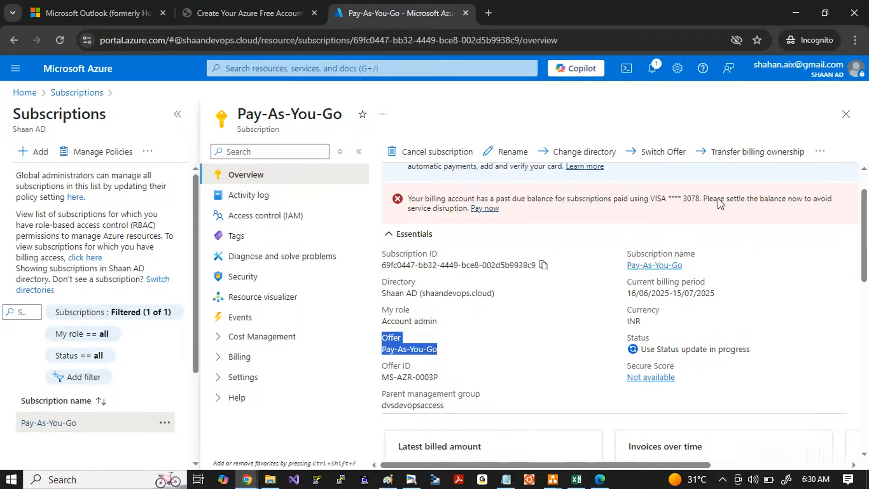
pyautogui.click(846, 114)
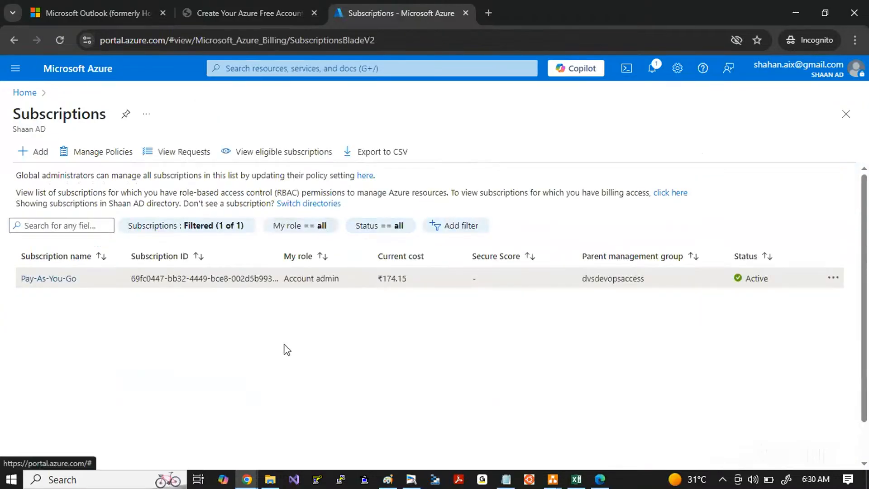
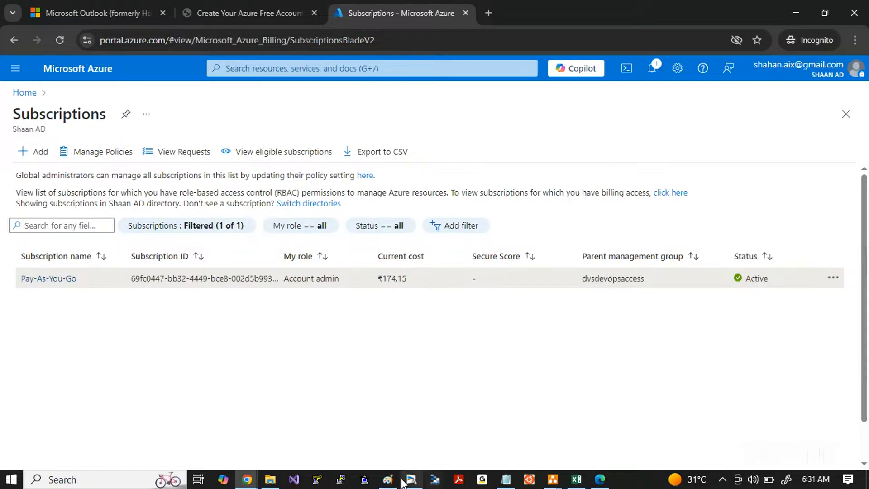
# Step: Switch to Paint and add the text "Billing Alerts:" below the portal address line
pyautogui.click(387, 479)
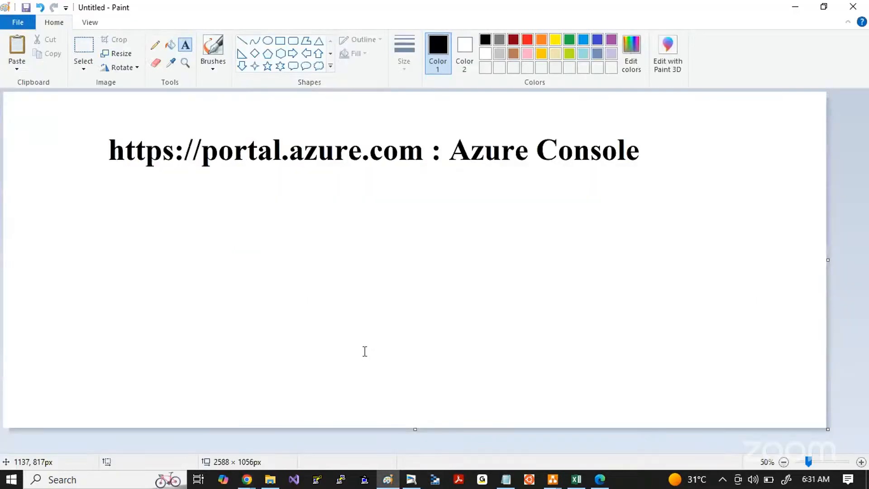
pyautogui.click(119, 215)
pyautogui.write('B')
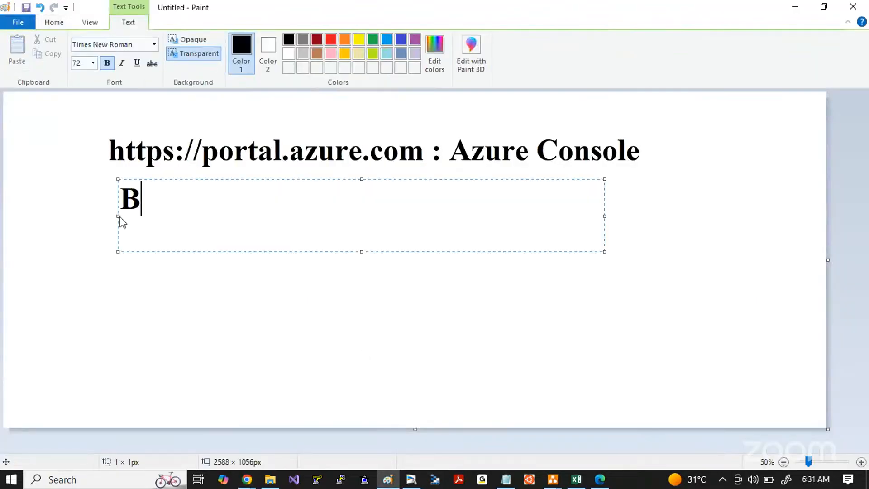
pyautogui.write('illing Alerts')
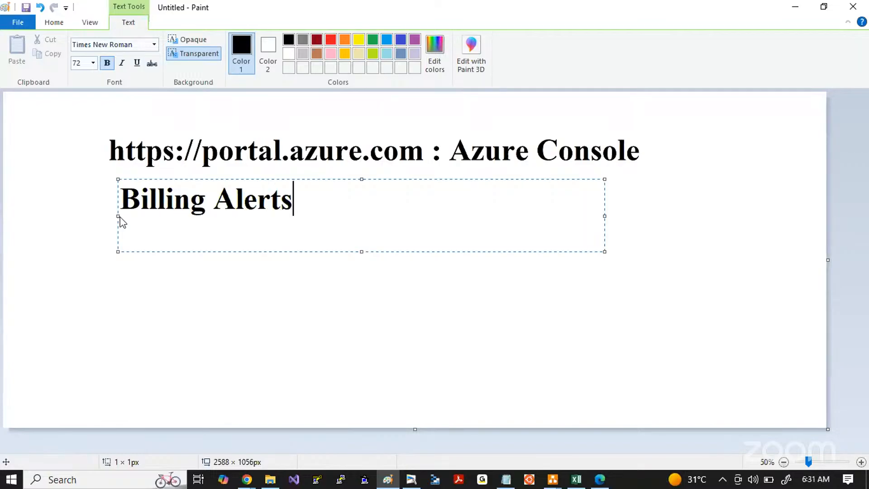
pyautogui.write(':')
pyautogui.click(159, 347)
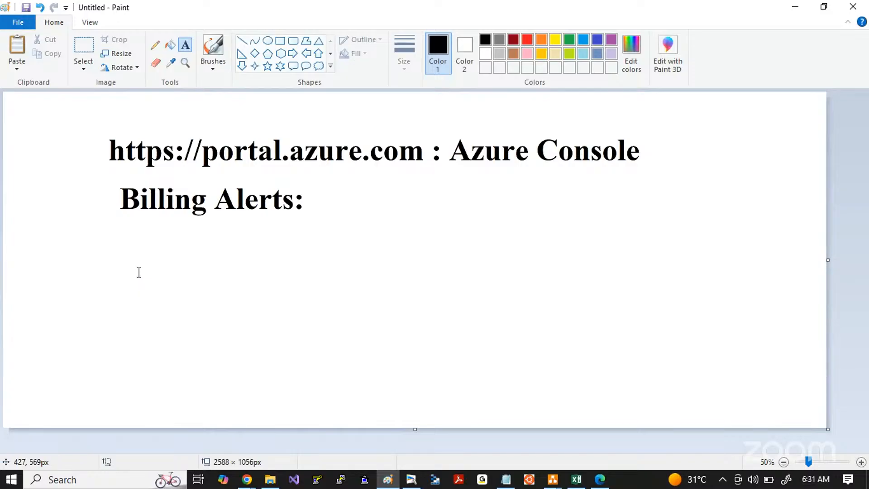
# Step: Add the text "Configuring Budget" below the "Billing Alerts:" line
pyautogui.click(327, 200)
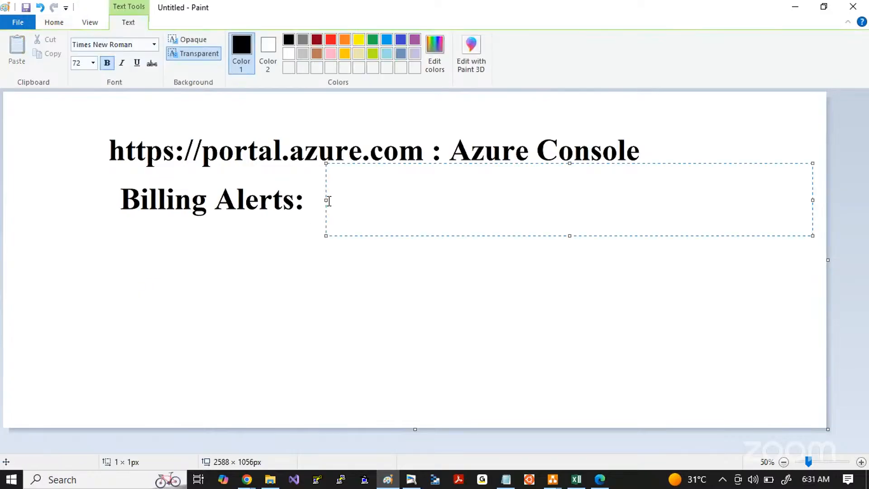
pyautogui.click(169, 289)
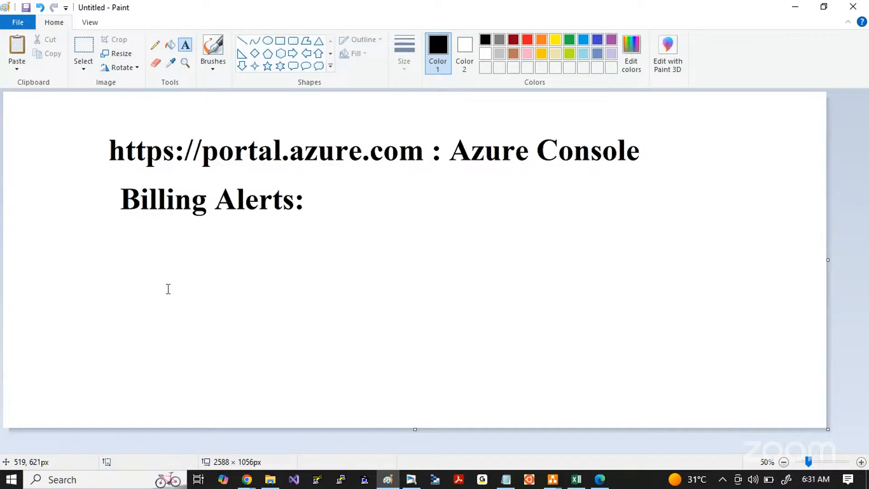
pyautogui.click(124, 246)
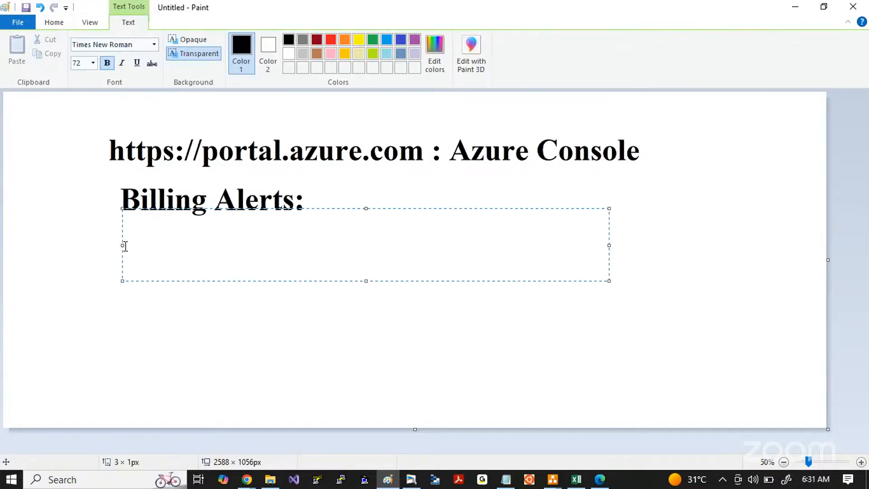
pyautogui.write('Bud')
pyautogui.press('BackSpace')
pyautogui.press('BackSpace')
pyautogui.press('BackSpace')
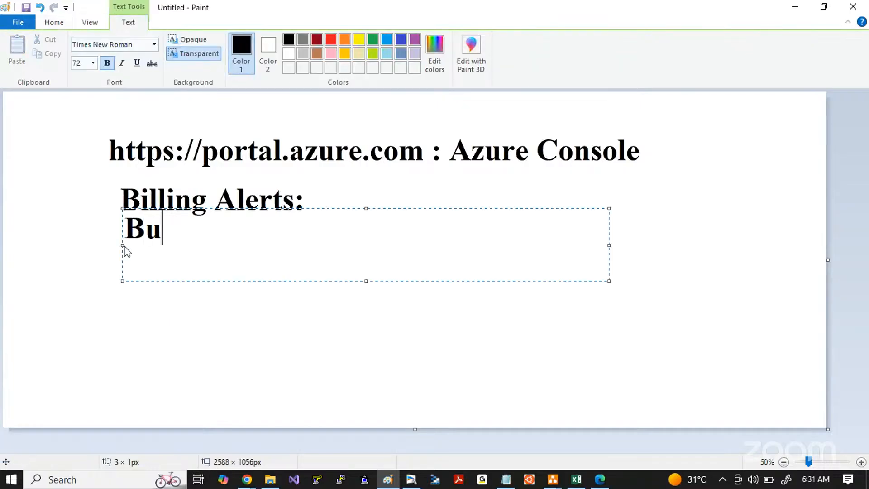
pyautogui.write('Configuring Budget')
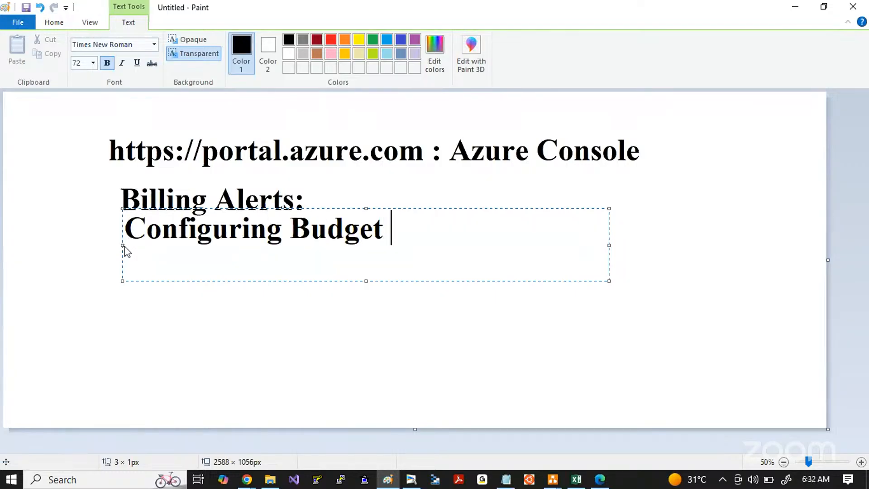
pyautogui.click(207, 360)
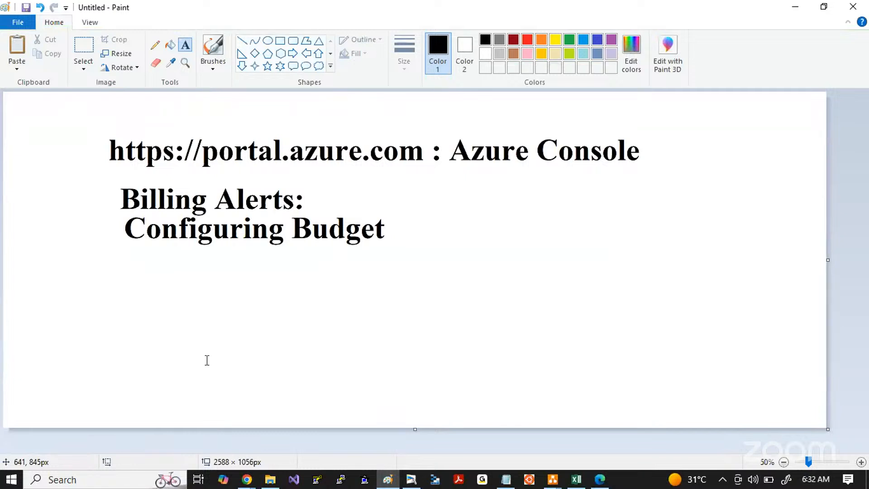
# Step: Return to the Azure portal in the browser and highlight the Subscriptions page heading
pyautogui.hotkey('alt', 'Tab')
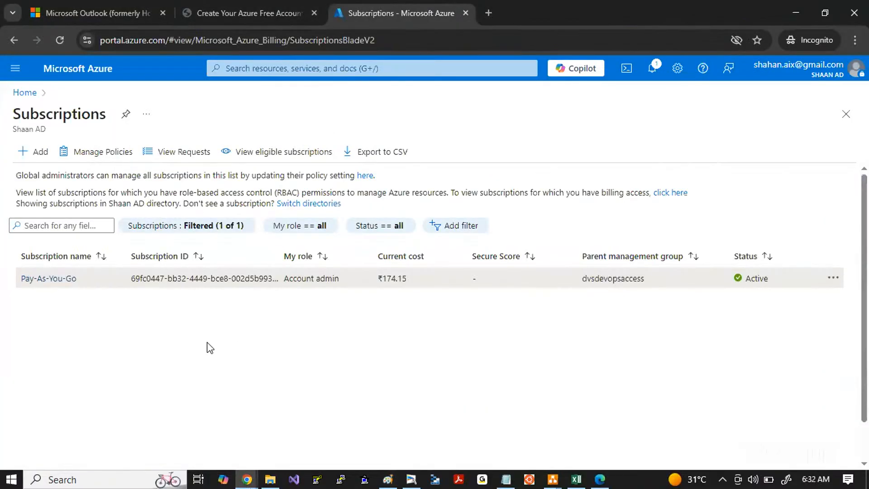
pyautogui.click(244, 68)
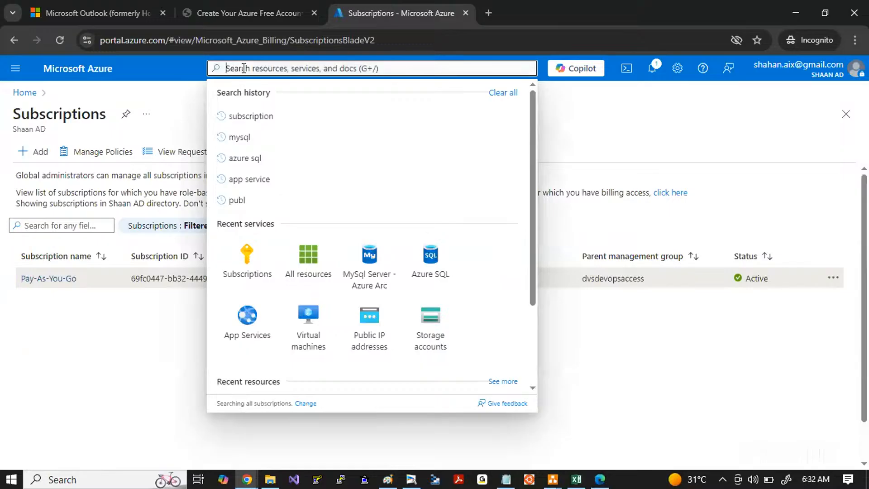
pyautogui.click(105, 371)
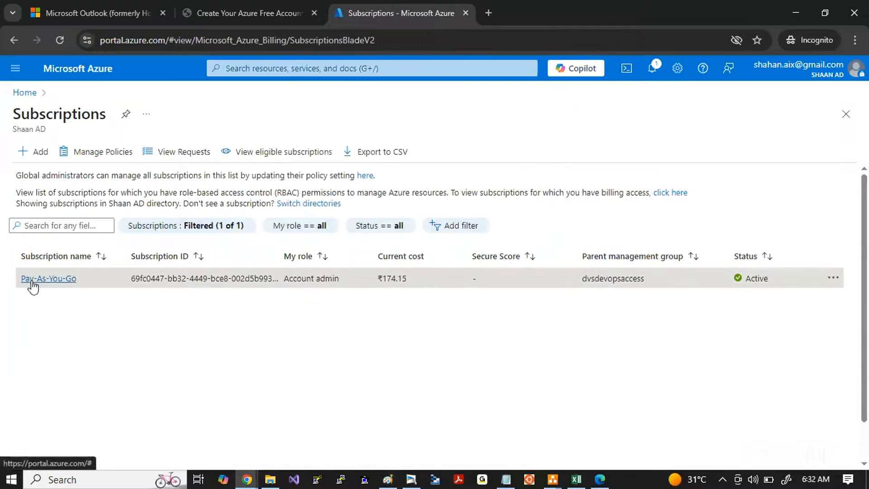
pyautogui.moveTo(13, 117); pyautogui.dragTo(108, 121)
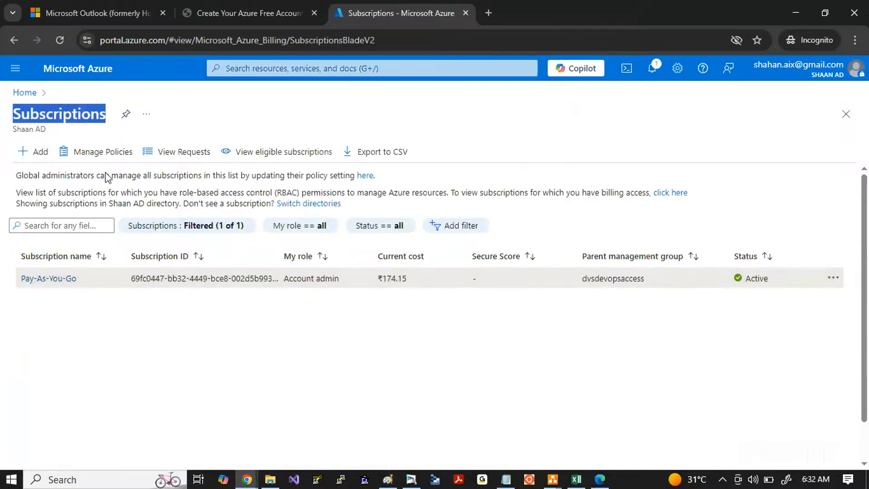
# Step: Open the Pay-As-You-Go subscription, collapse the subscriptions list and show the subscription's Cost Management budgets
pyautogui.click(55, 280)
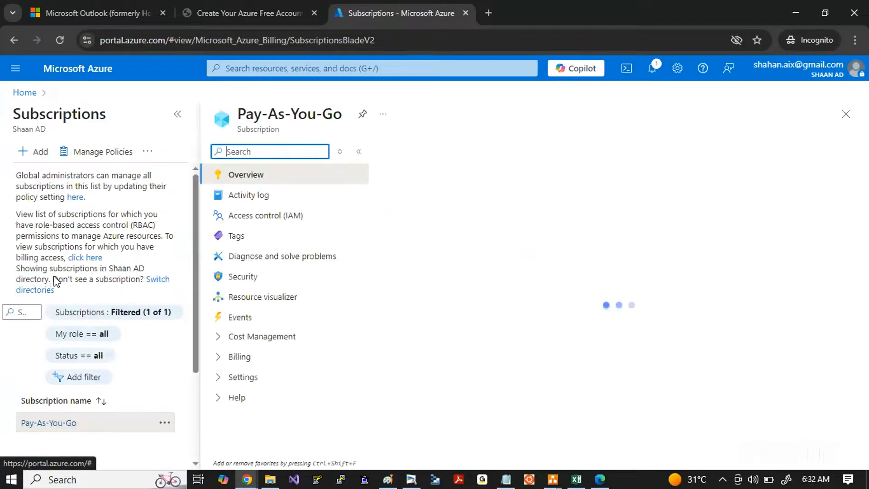
pyautogui.click(179, 118)
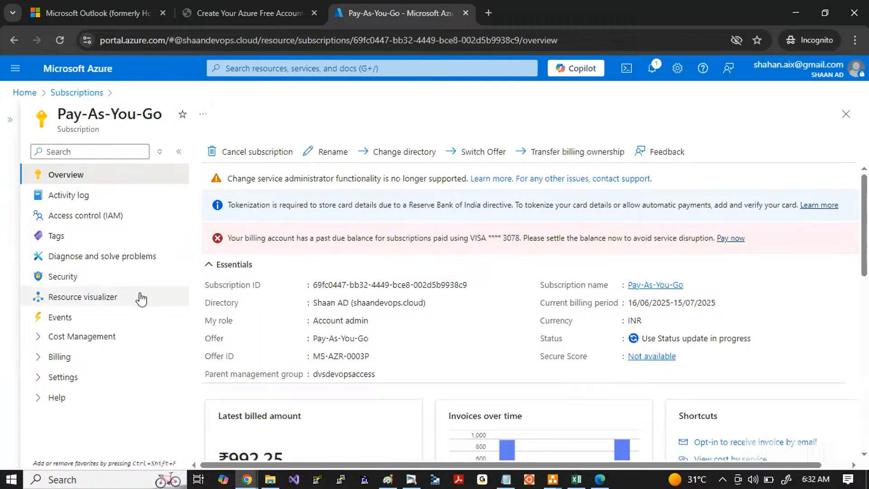
pyautogui.click(38, 339)
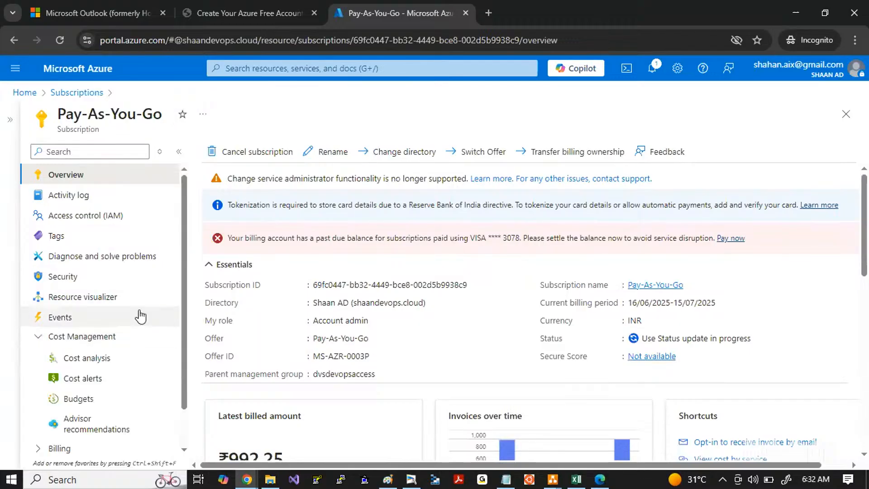
pyautogui.scroll(-1, 141, 316)
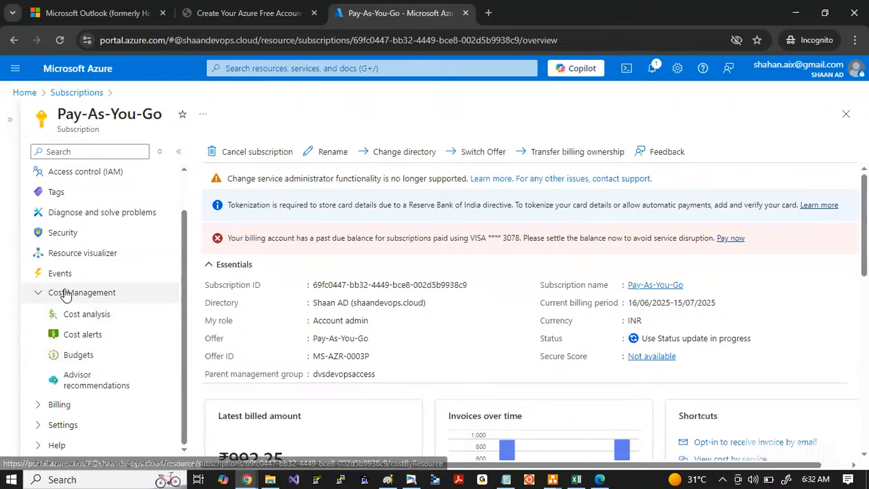
pyautogui.click(74, 357)
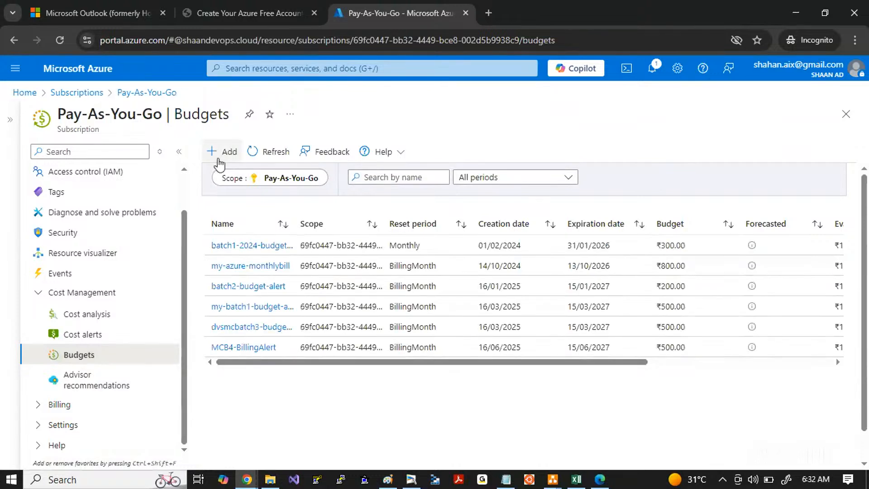
# Step: Start a new budget for the subscription and name it KSRMCB2Devops-Budget-Alert
pyautogui.click(219, 153)
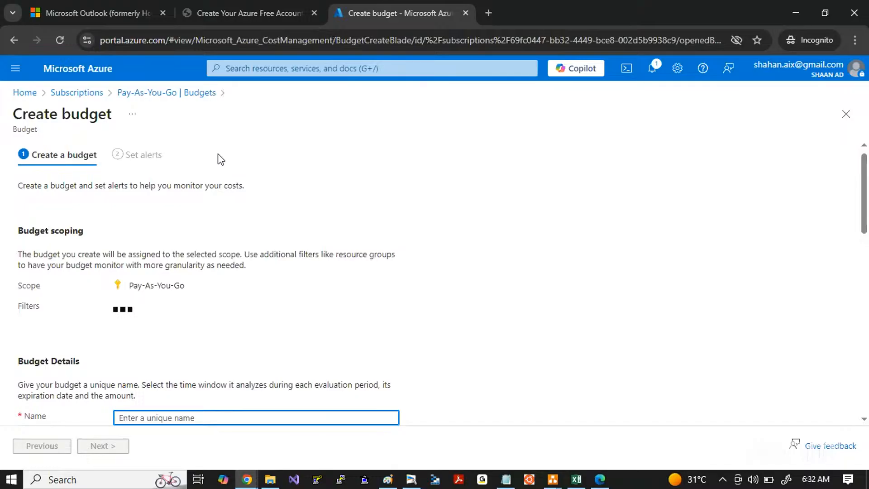
pyautogui.scroll(-4, 207, 290)
pyautogui.scroll(-2, 204, 289)
pyautogui.scroll(2, 190, 276)
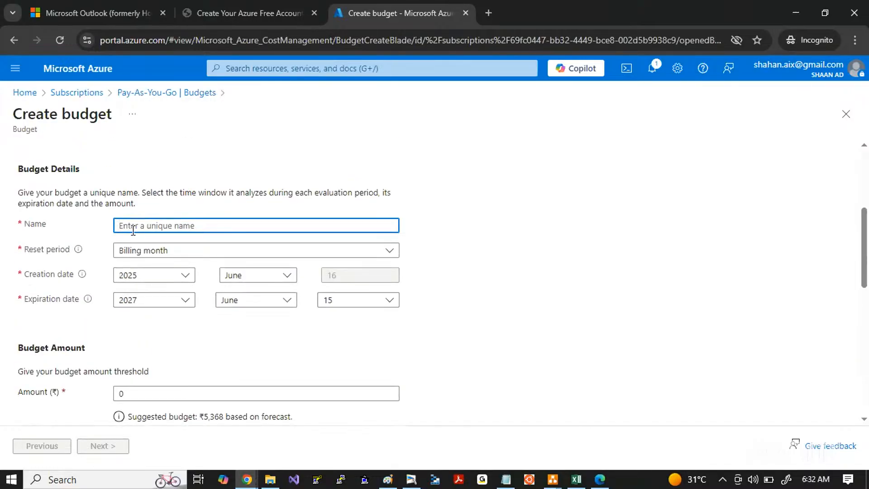
pyautogui.write('KSP')
pyautogui.write('MC')
pyautogui.write('B2')
pyautogui.write('Devops')
pyautogui.write('-Budget-')
pyautogui.write('Alert')
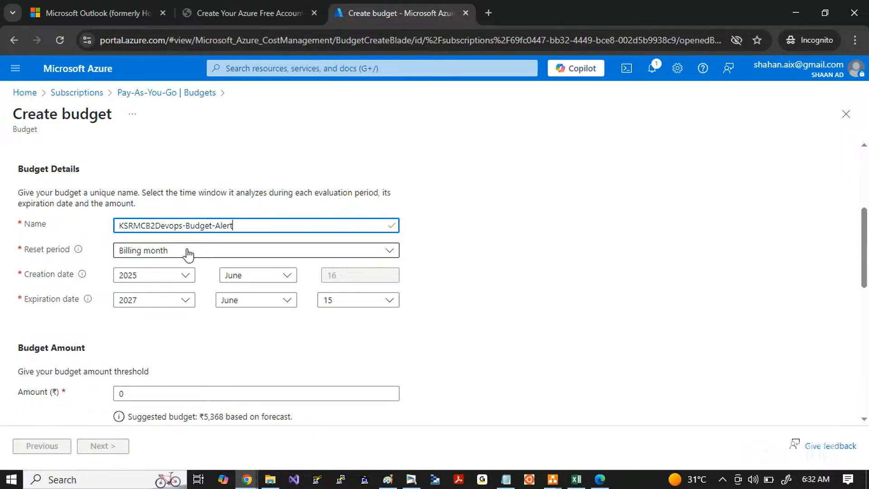
# Step: Set the budget's creation month to July, highlighting the Creation date and Expiration date labels
pyautogui.scroll(-1, 234, 354)
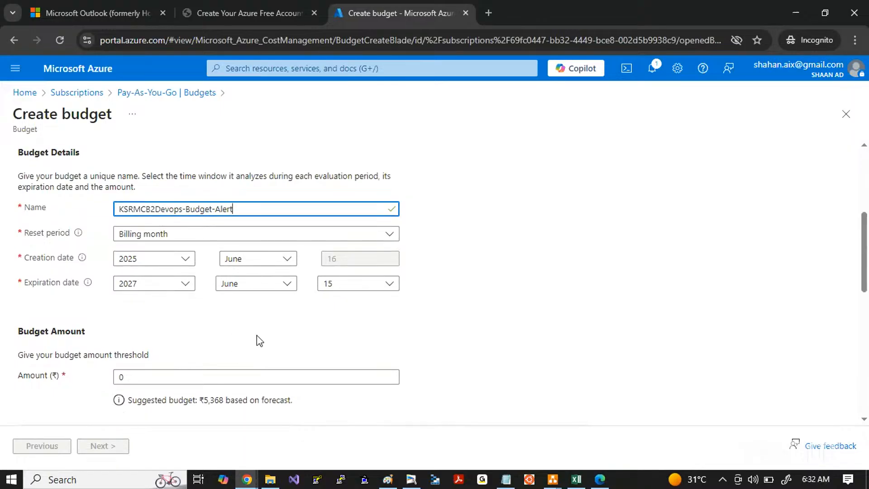
pyautogui.moveTo(27, 258); pyautogui.dragTo(67, 258)
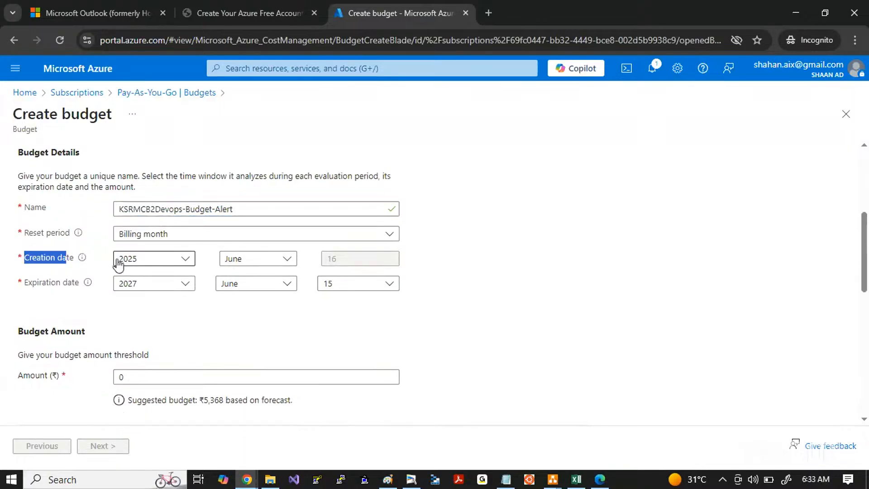
pyautogui.click(227, 260)
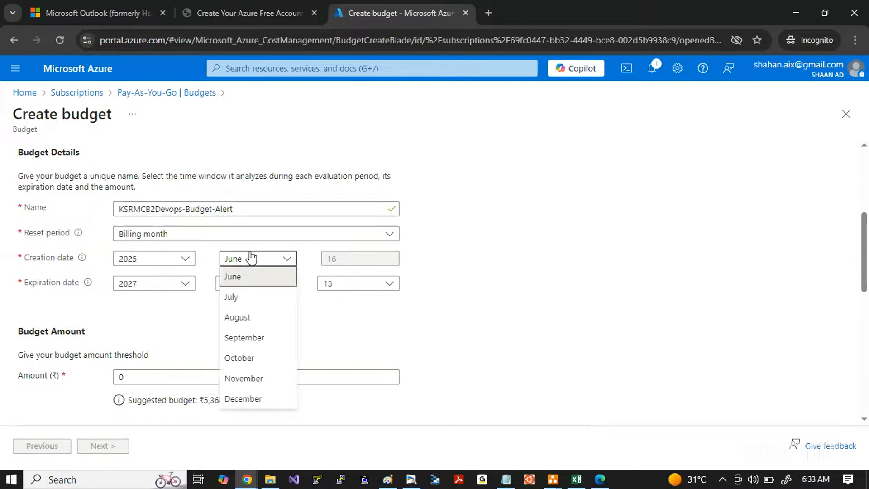
pyautogui.click(236, 298)
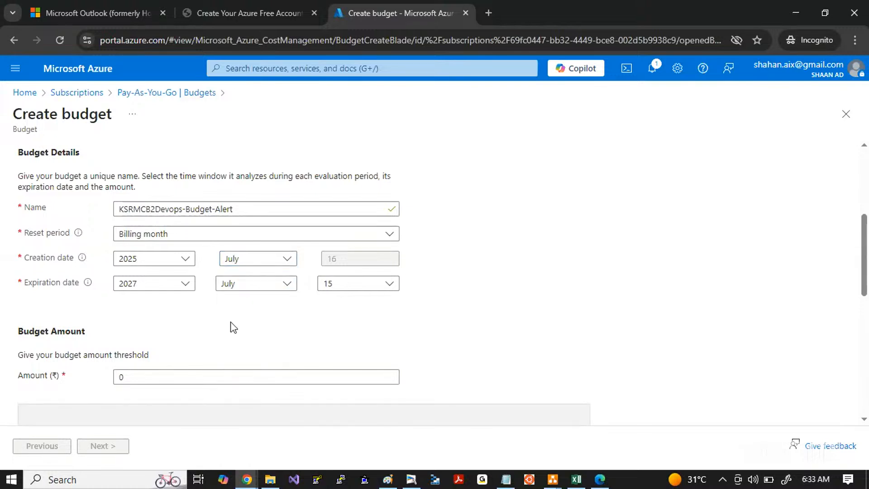
pyautogui.scroll(-3, 229, 326)
pyautogui.moveTo(23, 213); pyautogui.dragTo(120, 242)
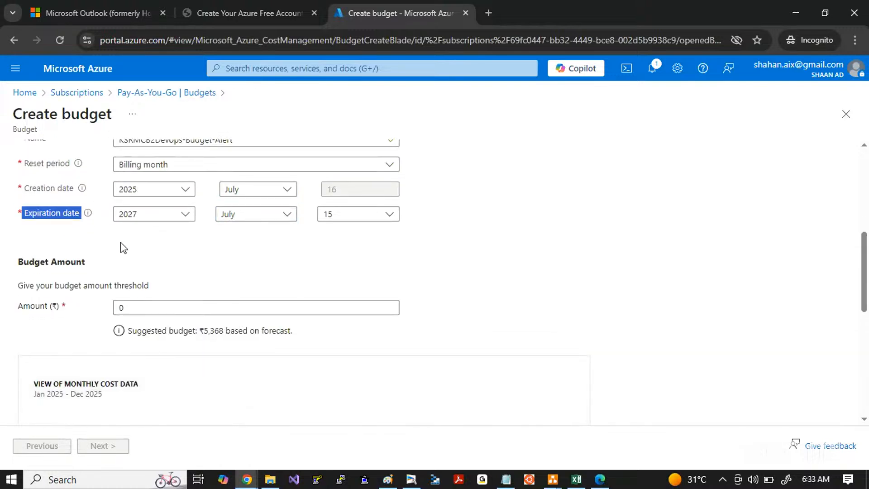
pyautogui.click(125, 249)
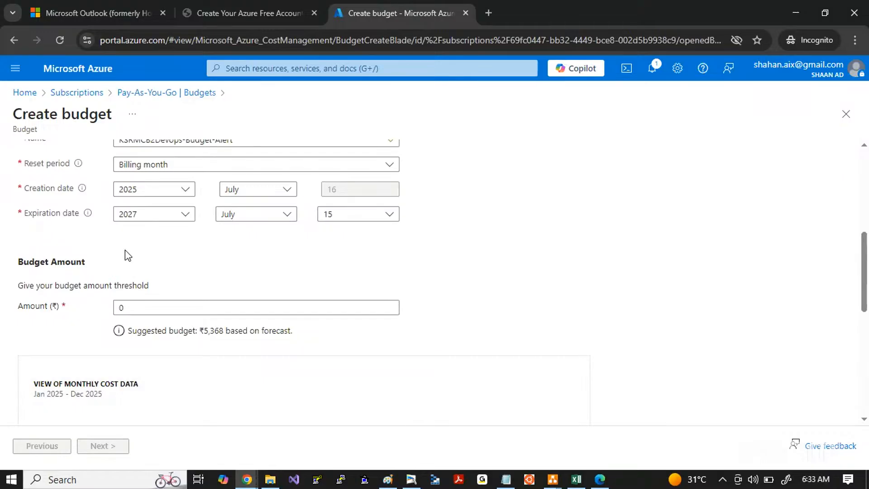
# Step: Set the budget amount to ₹1000 and proceed to the alert settings
pyautogui.moveTo(127, 307); pyautogui.dragTo(60, 312)
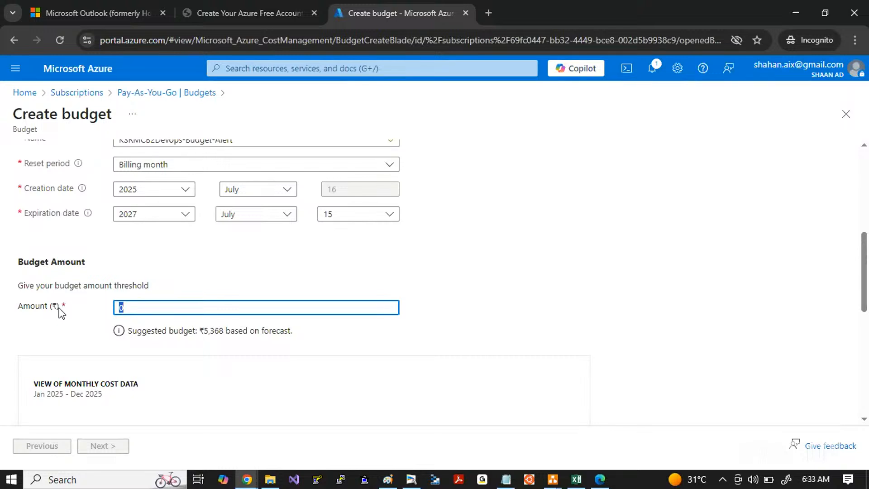
pyautogui.write('1000')
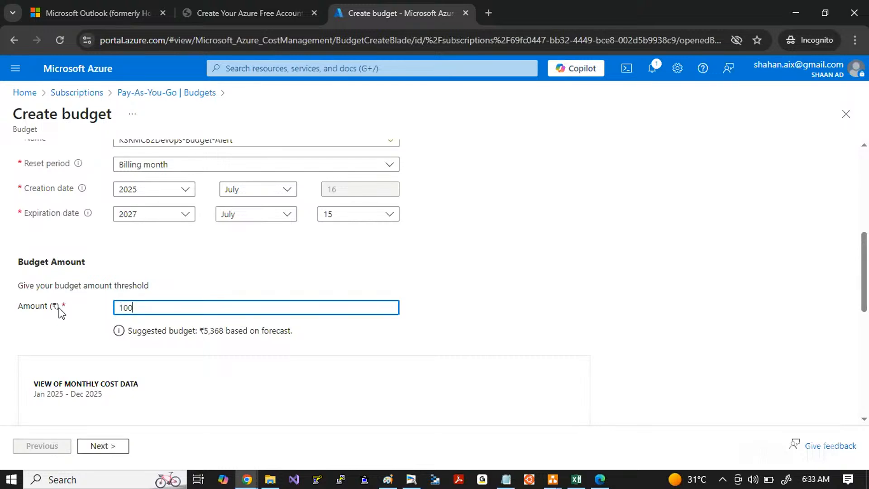
pyautogui.scroll(-1, 210, 374)
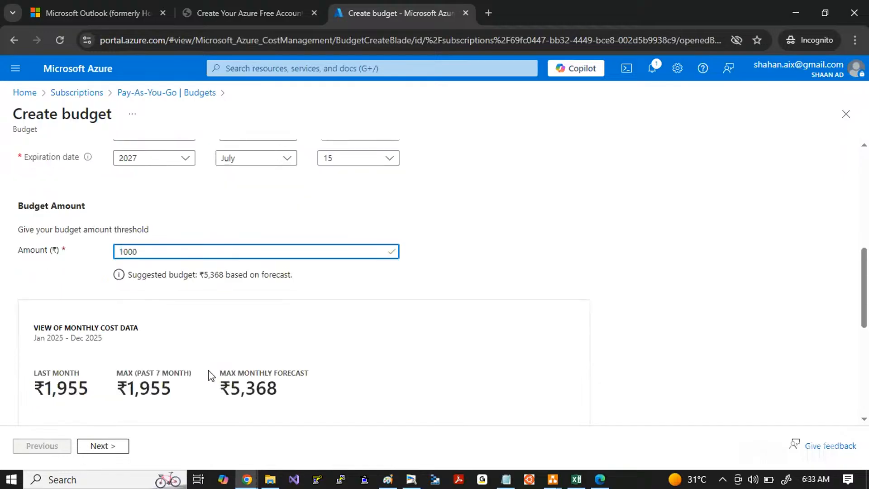
pyautogui.scroll(-5, 190, 313)
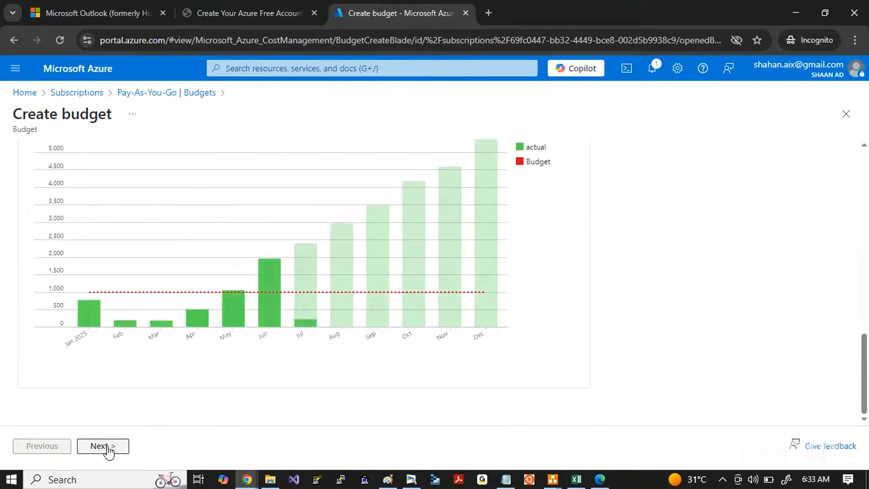
pyautogui.click(102, 448)
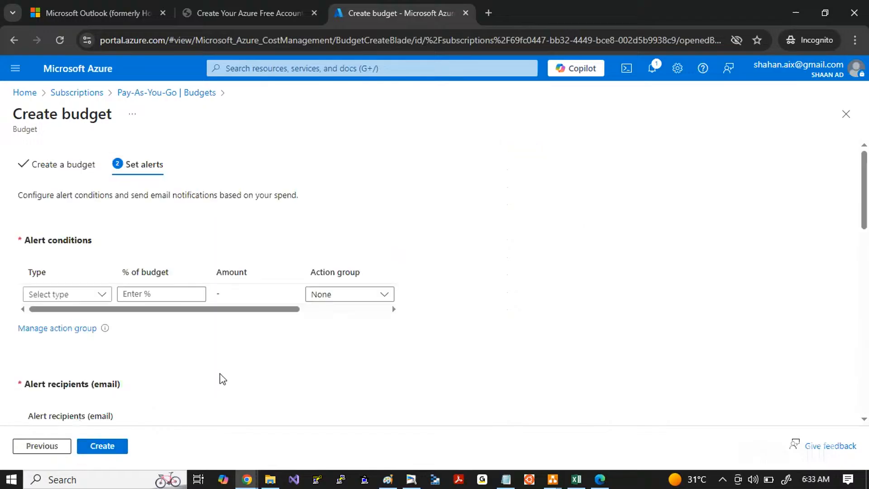
# Step: Define the first alert condition with type Actual at 80% of the budget
pyautogui.click(94, 295)
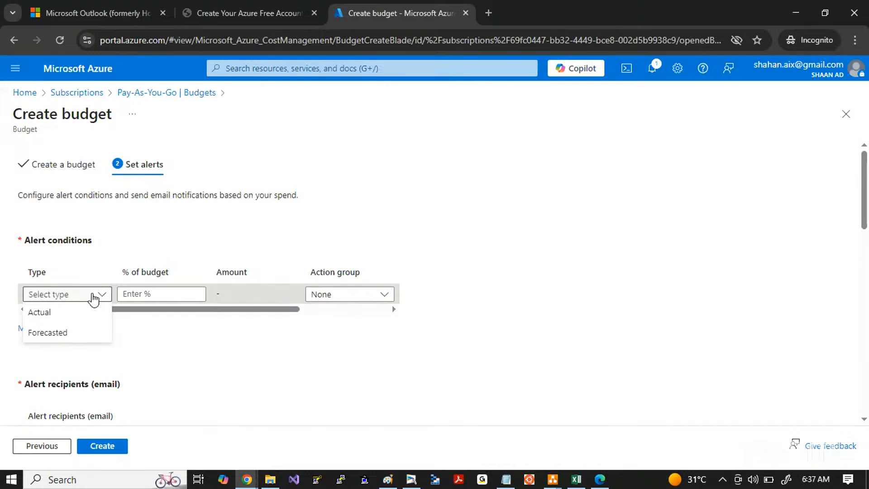
pyautogui.click(54, 316)
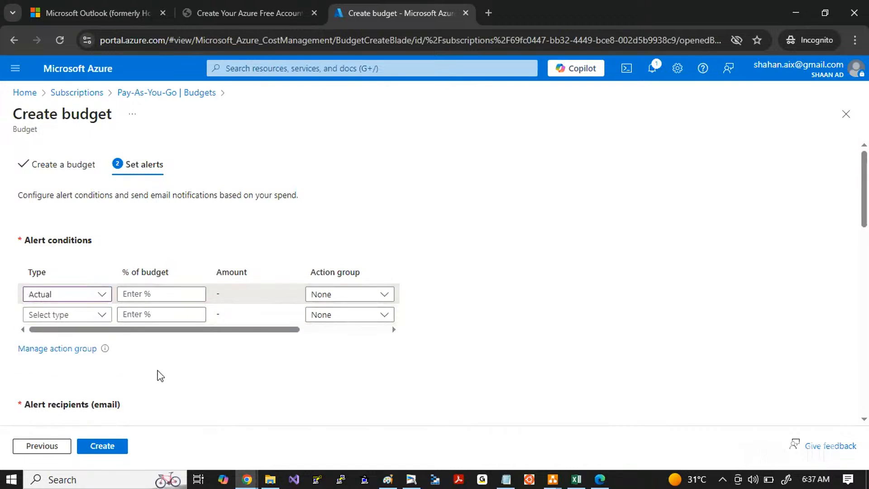
pyautogui.click(140, 295)
pyautogui.write('80')
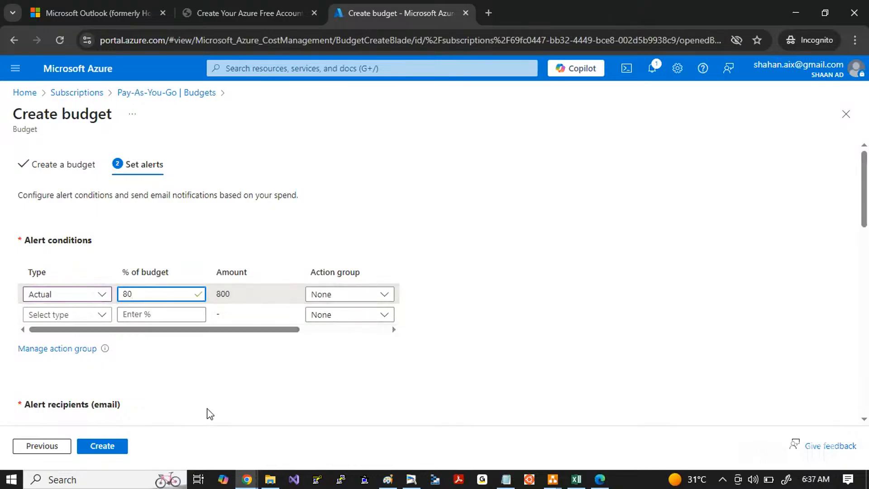
# Step: Enter the alert recipient's email address and create the budget
pyautogui.click(230, 415)
pyautogui.scroll(-2, 272, 398)
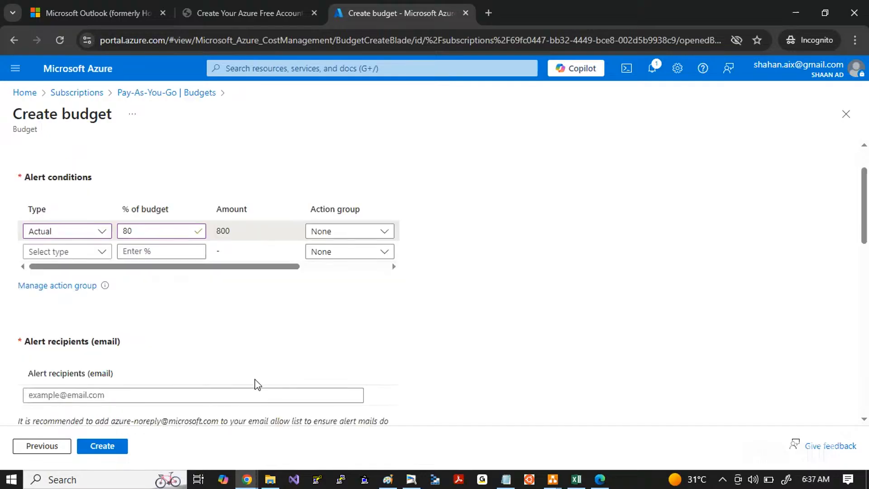
pyautogui.click(42, 364)
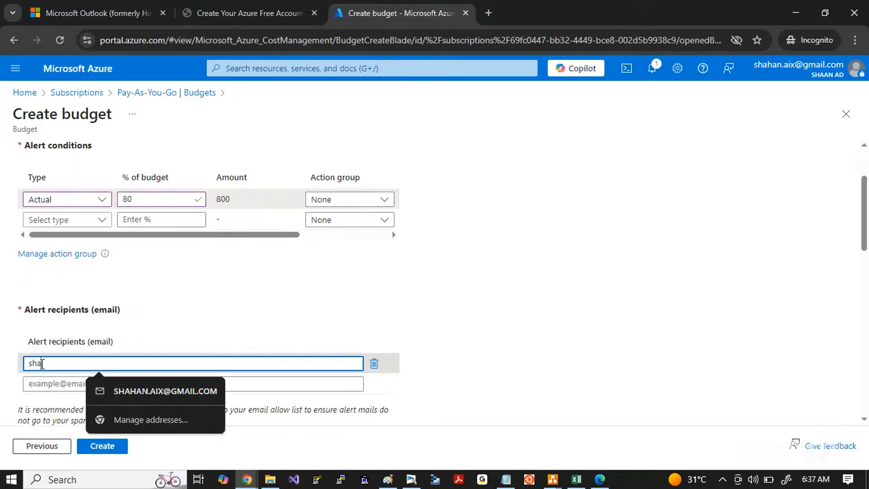
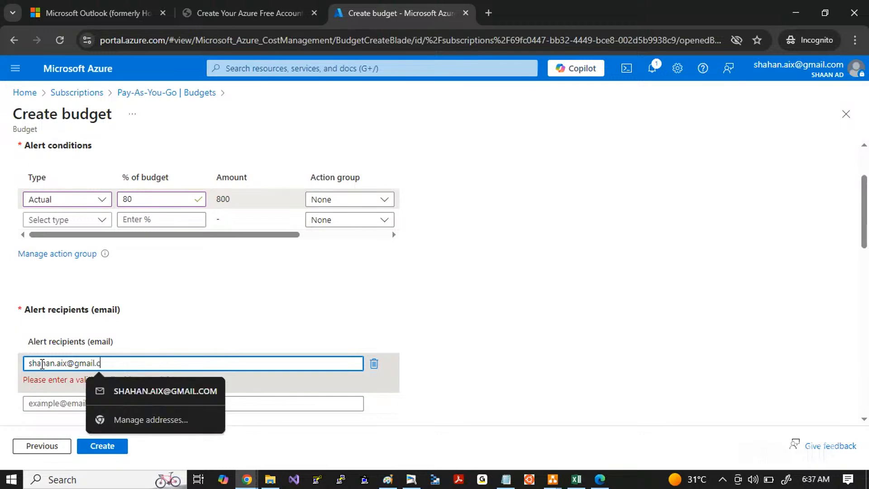
pyautogui.click(429, 423)
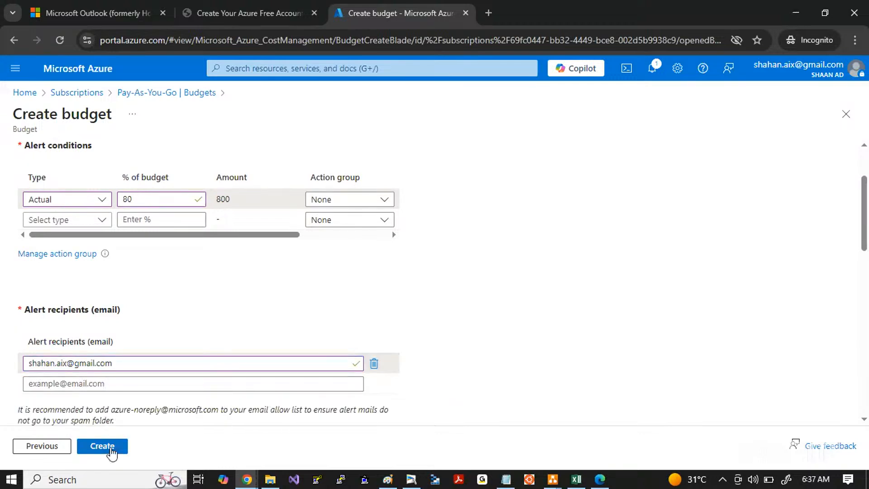
pyautogui.click(110, 446)
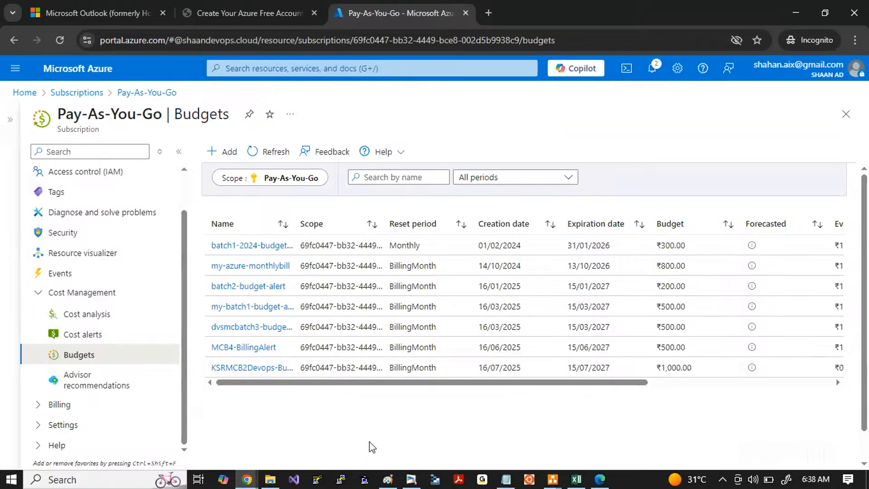
# Step: Switch to Paint, capture the Azure Console and Billing Alerts notes, and paste the capture onto a new page of the Untitled whiteboard document
pyautogui.click(388, 480)
pyautogui.press('Print')
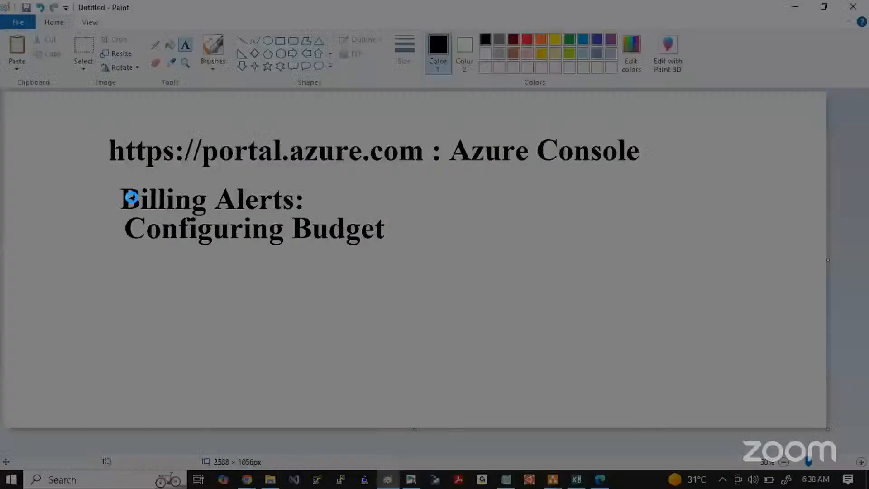
pyautogui.moveTo(38, 104); pyautogui.dragTo(734, 368)
pyautogui.hotkey('ctrl', 'c')
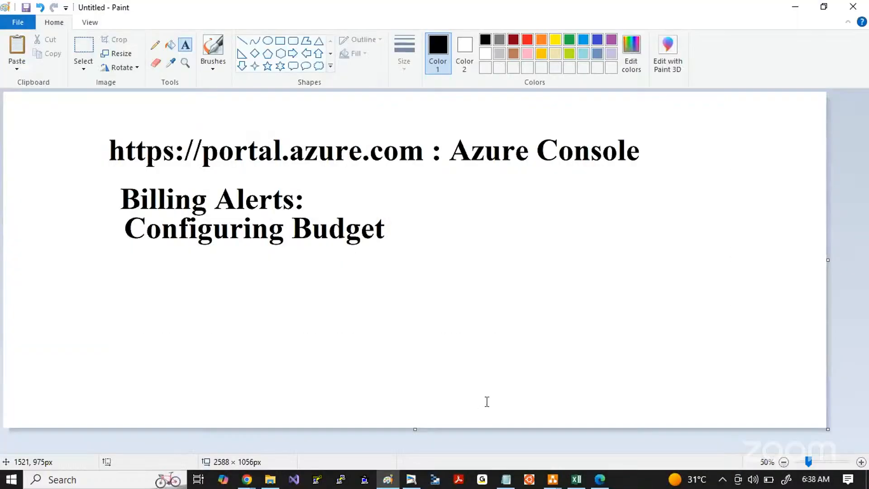
pyautogui.click(411, 480)
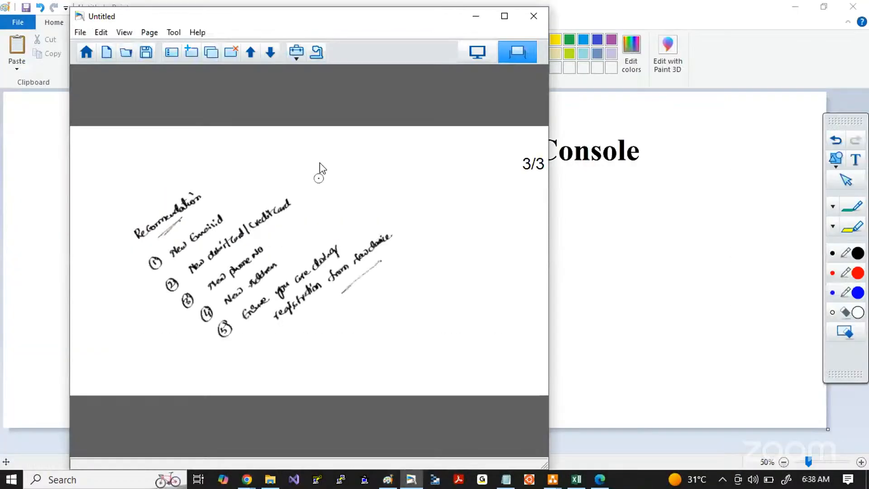
pyautogui.click(191, 53)
pyautogui.hotkey('ctrl', 'v')
# Step: Return to Paint and clear the whole canvas
pyautogui.hotkey('alt', 'Tab')
pyautogui.hotkey('ctrl', 'a')
pyautogui.press('Delete')
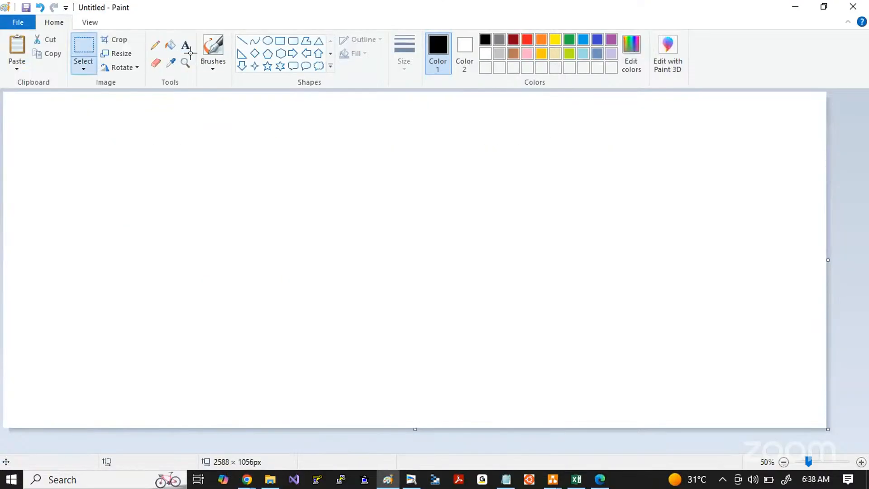
# Step: Switch to File Explorer and open the Azure-Entra-ID diagram from the 2.EntraID folder under Draw.io > AZURE
pyautogui.hotkey('alt', 'Tab')
pyautogui.click(270, 478)
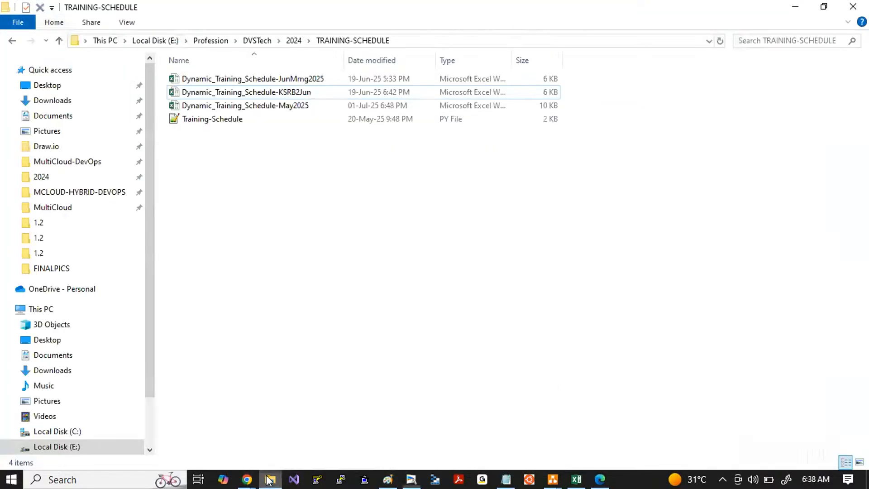
pyautogui.click(86, 147)
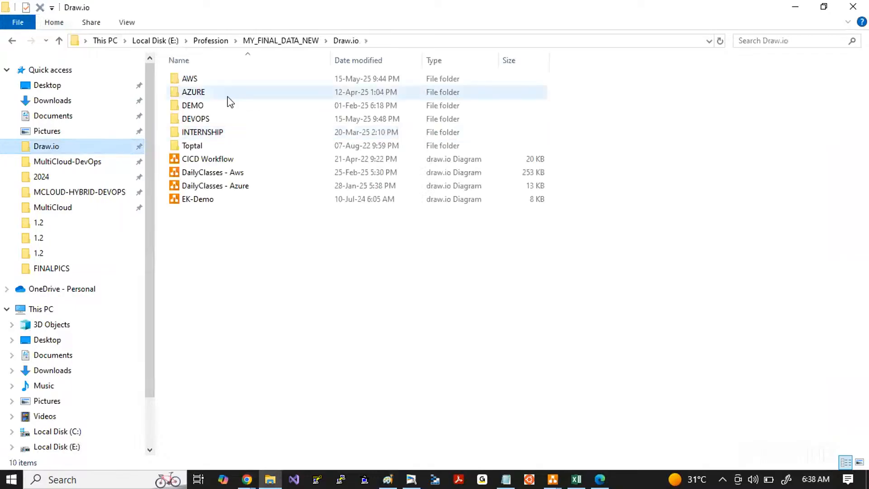
pyautogui.click(193, 93)
pyautogui.doubleClick(193, 93)
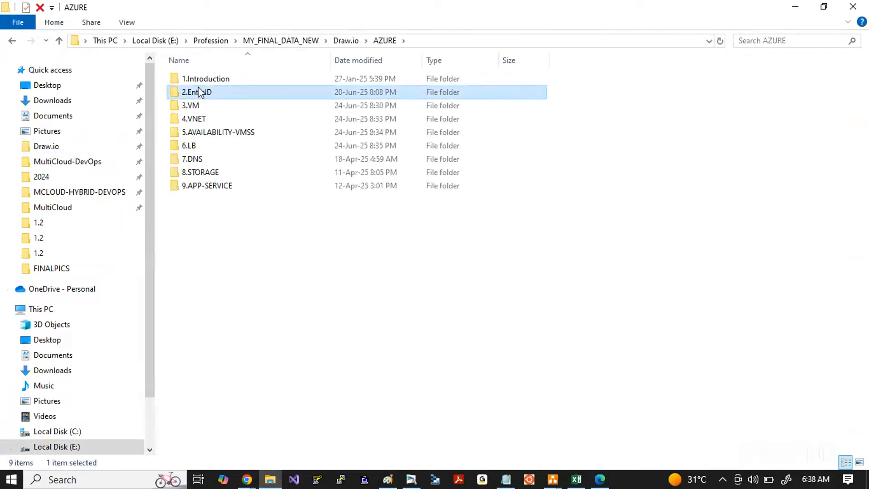
pyautogui.doubleClick(194, 92)
pyautogui.doubleClick(205, 94)
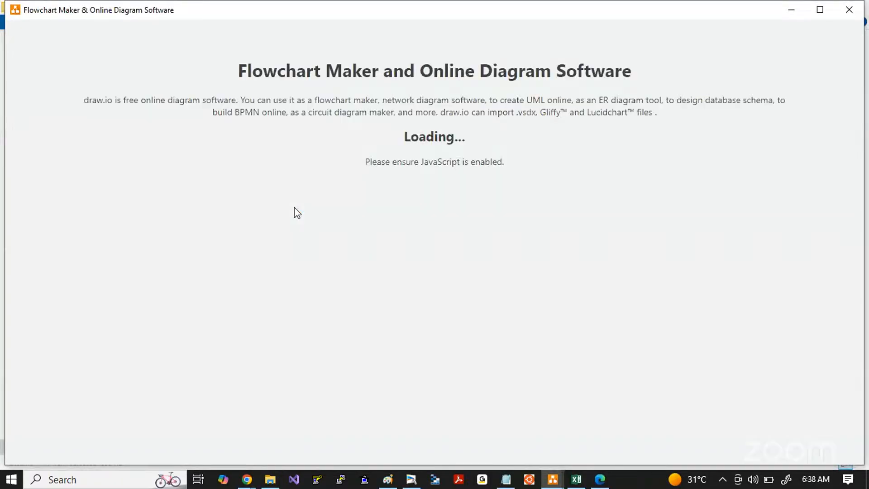
# Step: Switch to Paint, handwrite "Azure EntraID" in black near the canvas's upper-left corner, and underline it
pyautogui.hotkey('alt', 'Tab')
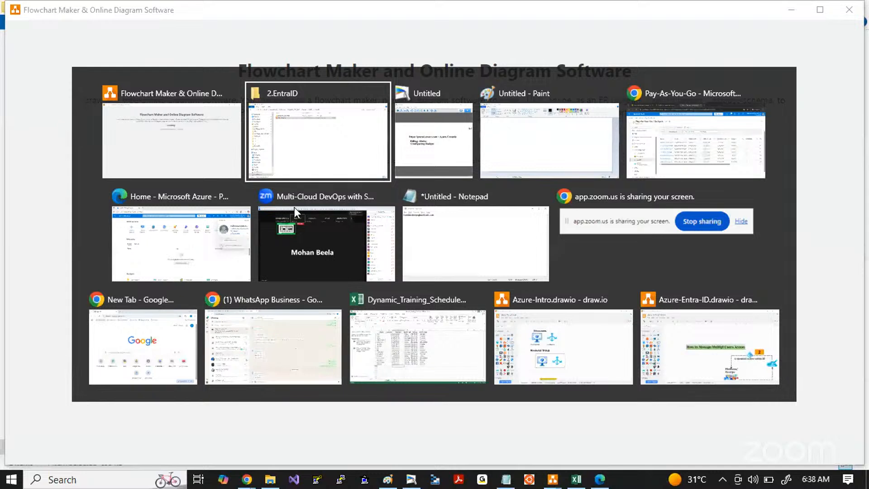
pyautogui.press('Tab')
pyautogui.press('Tab')
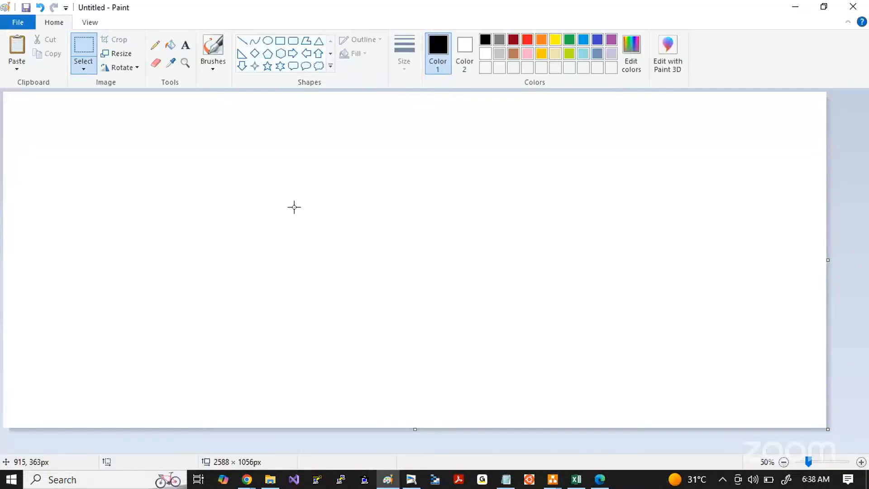
pyautogui.moveTo(28, 184)
pyautogui.mouseDown()
pyautogui.moveTo(59, 156)
pyautogui.moveTo(68, 156)
pyautogui.moveTo(51, 184)
pyautogui.moveTo(65, 186)
pyautogui.moveTo(95, 155)
pyautogui.moveTo(108, 156)
pyautogui.mouseUp()
pyautogui.moveTo(45, 228); pyautogui.dragTo(112, 172)
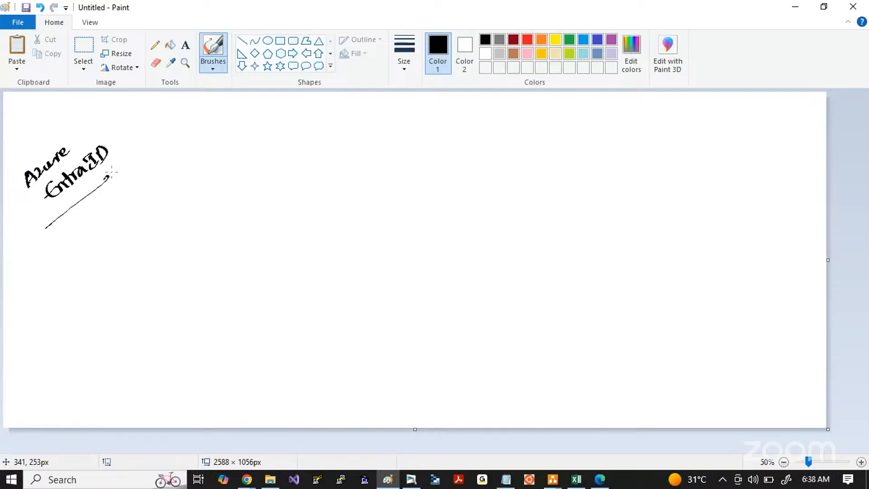
# Step: Handwrite "(or) Azure AD" and "Active Directory" in orange below the Azure EntraID heading, underlining Active Directory
pyautogui.click(541, 40)
pyautogui.moveTo(28, 289)
pyautogui.mouseDown()
pyautogui.moveTo(30, 275)
pyautogui.moveTo(93, 231)
pyautogui.mouseUp()
pyautogui.moveTo(28, 248); pyautogui.dragTo(45, 245)
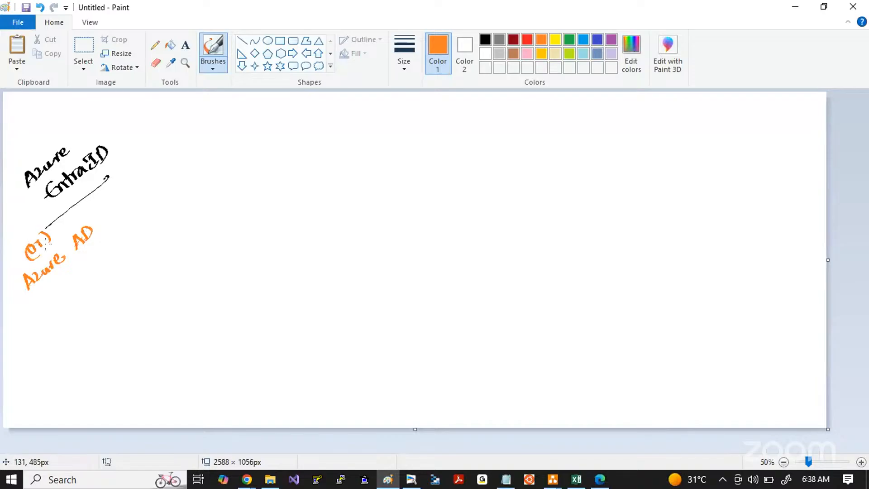
pyautogui.moveTo(93, 260)
pyautogui.mouseDown()
pyautogui.moveTo(140, 214)
pyautogui.moveTo(190, 181)
pyautogui.moveTo(209, 181)
pyautogui.mouseUp()
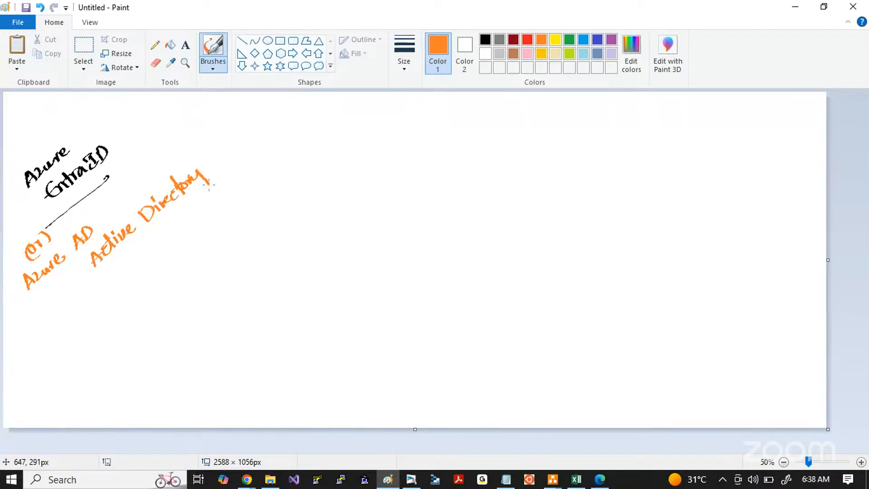
pyautogui.moveTo(87, 290); pyautogui.dragTo(139, 239)
# Step: Switch to the newly opened Azure-Entra-ID diagram in draw.io, view its USER-CREATION page, and return to Paint
pyautogui.click(559, 476)
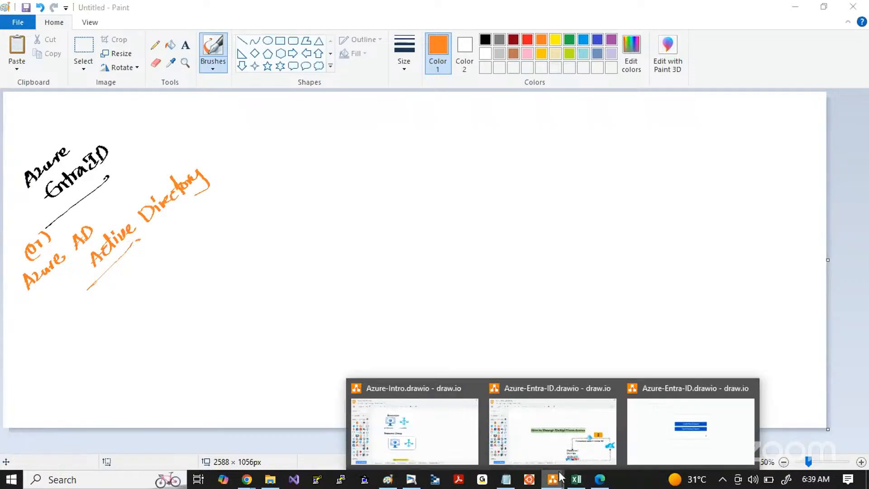
pyautogui.click(664, 417)
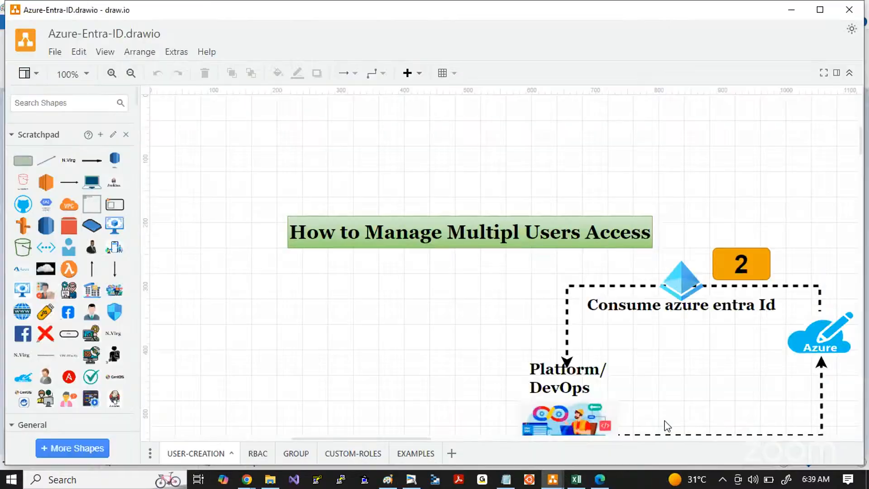
pyautogui.click(549, 363)
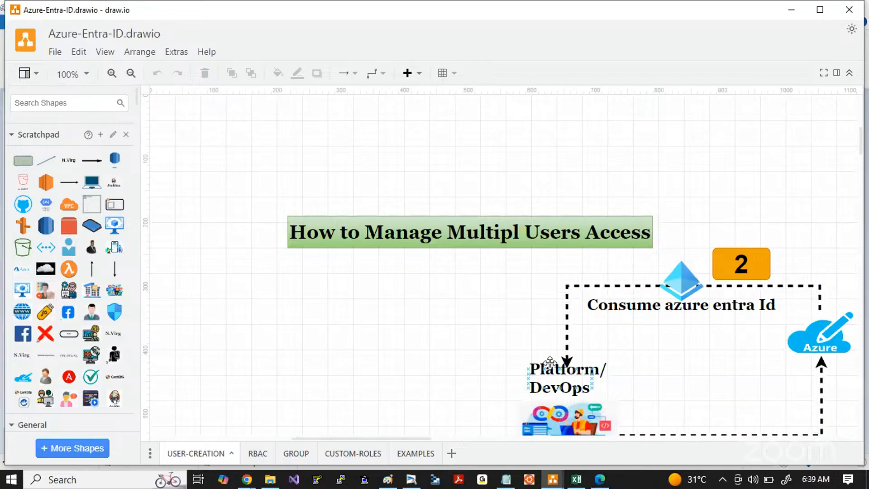
pyautogui.hotkey('alt', 'Tab')
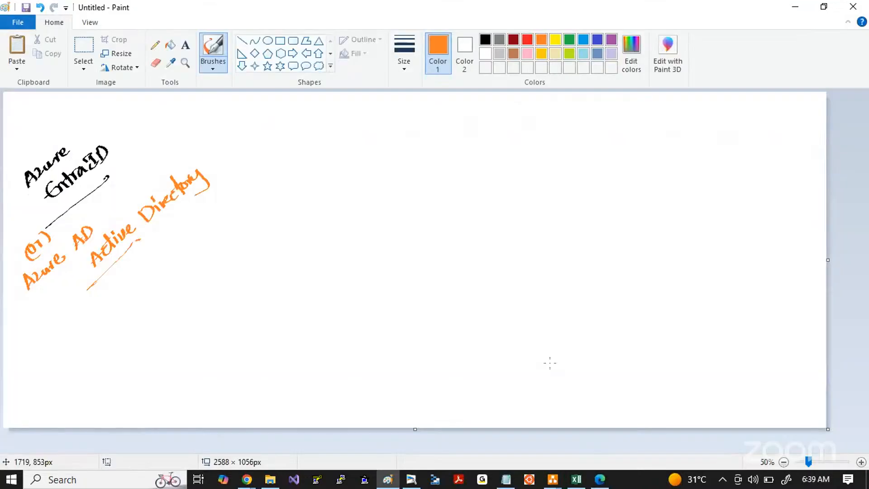
# Step: Draw an orange cloud callout about 815 × 509 px on the canvas's right half and handwrite "Azure cloud" above it
pyautogui.click(319, 65)
pyautogui.moveTo(410, 161); pyautogui.dragTo(669, 322)
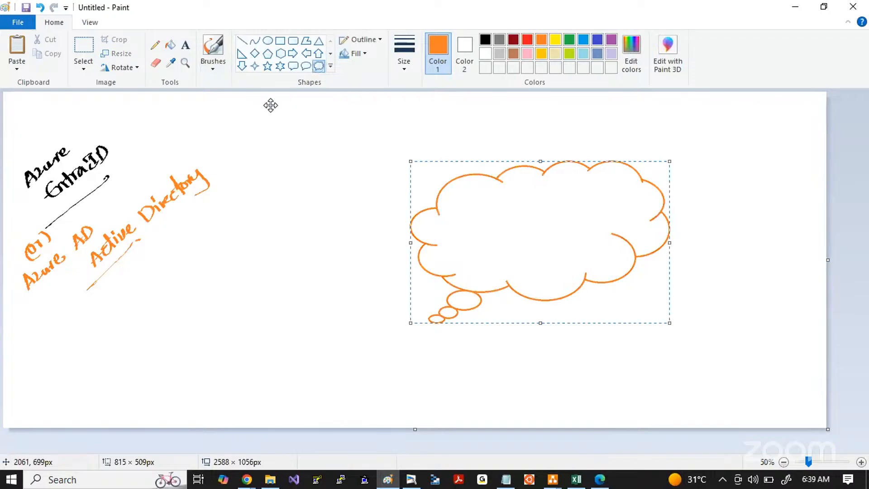
pyautogui.click(212, 47)
pyautogui.moveTo(496, 153)
pyautogui.mouseDown()
pyautogui.moveTo(503, 136)
pyautogui.moveTo(510, 143)
pyautogui.moveTo(536, 130)
pyautogui.mouseUp()
pyautogui.moveTo(522, 160)
pyautogui.mouseDown()
pyautogui.moveTo(546, 149)
pyautogui.moveTo(559, 129)
pyautogui.moveTo(565, 147)
pyautogui.mouseUp()
# Step: Sketch a black user figure with a curved arrow into the cloud, labelled "Emailid" and "password"
pyautogui.click(485, 39)
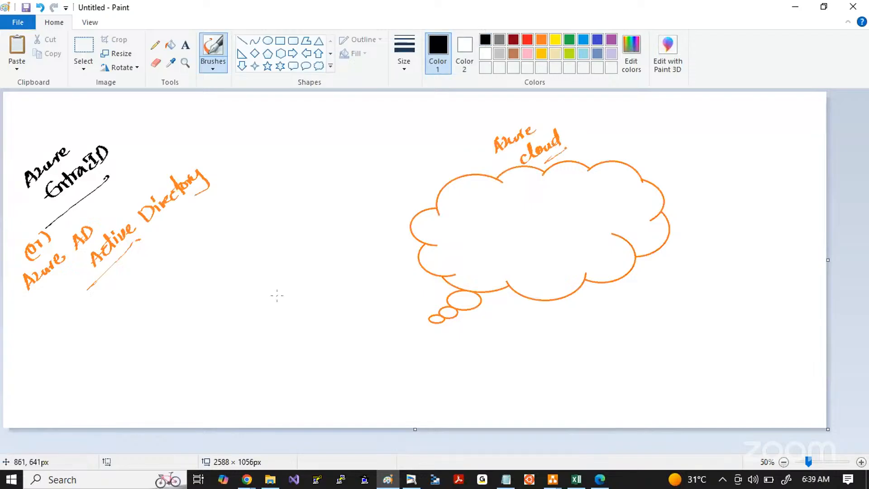
pyautogui.moveTo(277, 296)
pyautogui.mouseDown()
pyautogui.moveTo(284, 316)
pyautogui.moveTo(295, 311)
pyautogui.mouseUp()
pyautogui.moveTo(296, 302)
pyautogui.mouseDown()
pyautogui.moveTo(289, 290)
pyautogui.moveTo(472, 223)
pyautogui.moveTo(463, 225)
pyautogui.mouseUp()
pyautogui.moveTo(291, 227)
pyautogui.mouseDown()
pyautogui.moveTo(310, 231)
pyautogui.moveTo(312, 213)
pyautogui.moveTo(341, 196)
pyautogui.mouseUp()
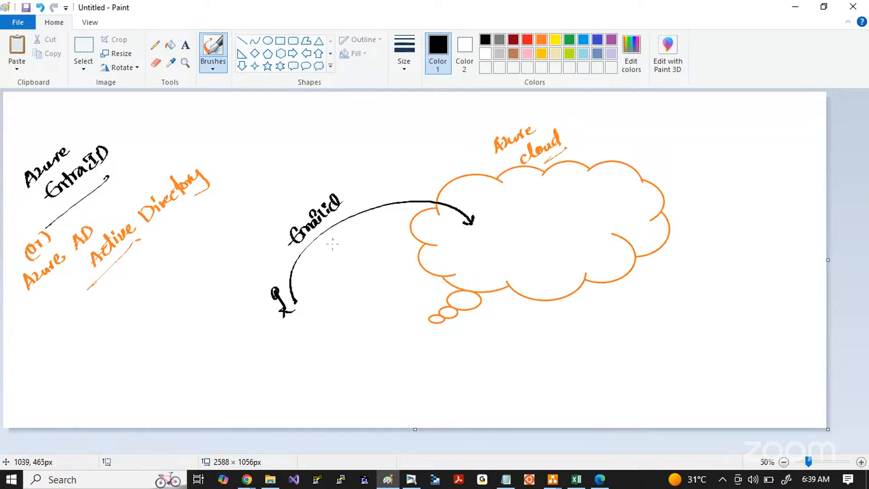
pyautogui.moveTo(324, 256); pyautogui.dragTo(368, 212)
pyautogui.moveTo(353, 260); pyautogui.dragTo(376, 233)
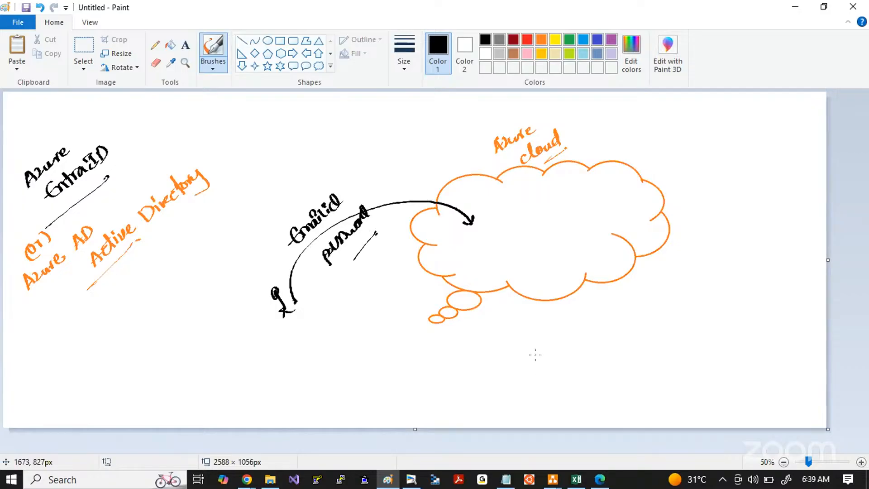
# Step: Draw a blue arrow down and away from the Emailid label and handwrite "Root credentials" below it, underlined
pyautogui.click(597, 39)
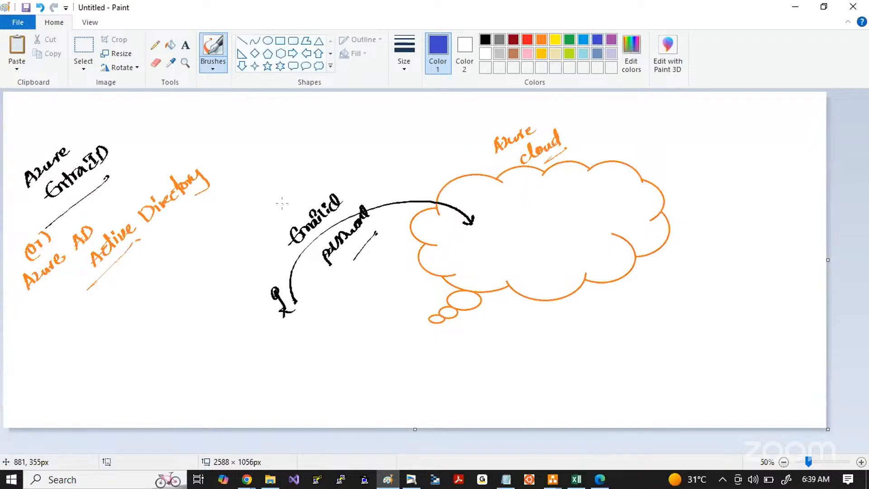
pyautogui.moveTo(288, 207)
pyautogui.mouseDown()
pyautogui.moveTo(281, 196)
pyautogui.moveTo(186, 257)
pyautogui.moveTo(195, 256)
pyautogui.mouseUp()
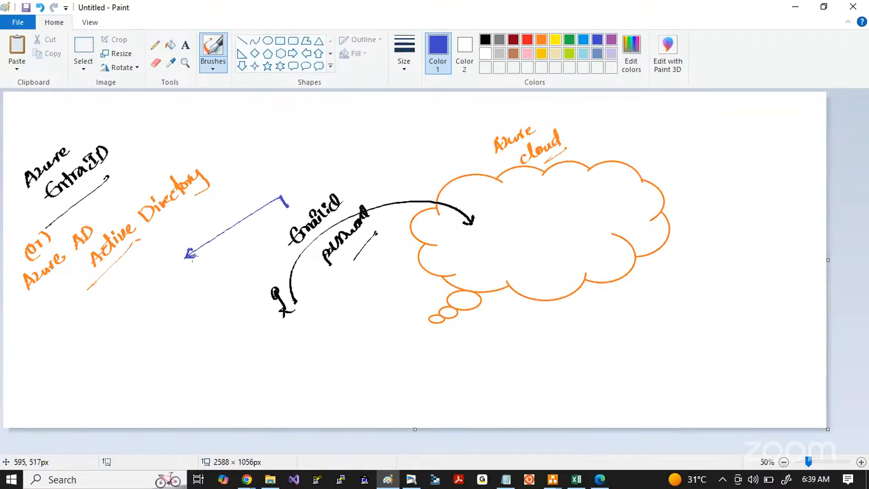
pyautogui.moveTo(121, 334)
pyautogui.mouseDown()
pyautogui.moveTo(114, 338)
pyautogui.moveTo(134, 320)
pyautogui.moveTo(149, 330)
pyautogui.moveTo(168, 317)
pyautogui.moveTo(166, 299)
pyautogui.moveTo(199, 282)
pyautogui.mouseUp()
pyautogui.moveTo(158, 342); pyautogui.dragTo(184, 314)
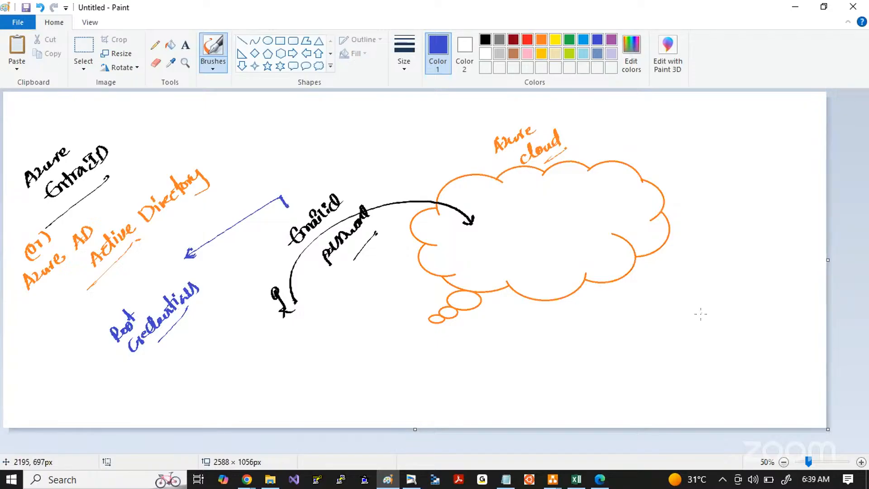
# Step: Add a small blue arrow under Root credentials and handwrite the bracketed note "you can do anything", underlined
pyautogui.moveTo(171, 327); pyautogui.dragTo(178, 337)
pyautogui.moveTo(152, 381); pyautogui.dragTo(211, 333)
pyautogui.moveTo(179, 384)
pyautogui.mouseDown()
pyautogui.moveTo(205, 385)
pyautogui.moveTo(203, 365)
pyautogui.moveTo(226, 351)
pyautogui.moveTo(228, 360)
pyautogui.mouseUp()
pyautogui.moveTo(231, 313); pyautogui.dragTo(246, 340)
pyautogui.moveTo(167, 381); pyautogui.dragTo(181, 407)
pyautogui.moveTo(215, 392); pyautogui.dragTo(240, 365)
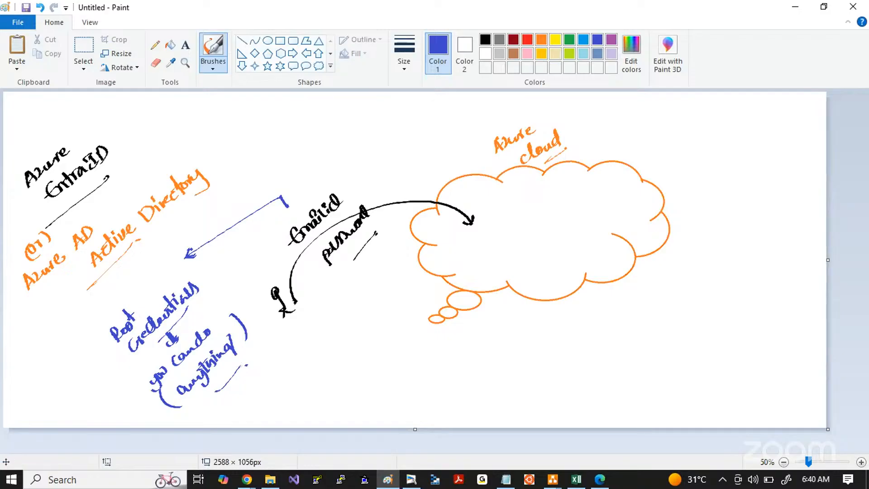
# Step: Circle the "Azure cloud" label in blue
pyautogui.hotkey('alt', 'Tab')
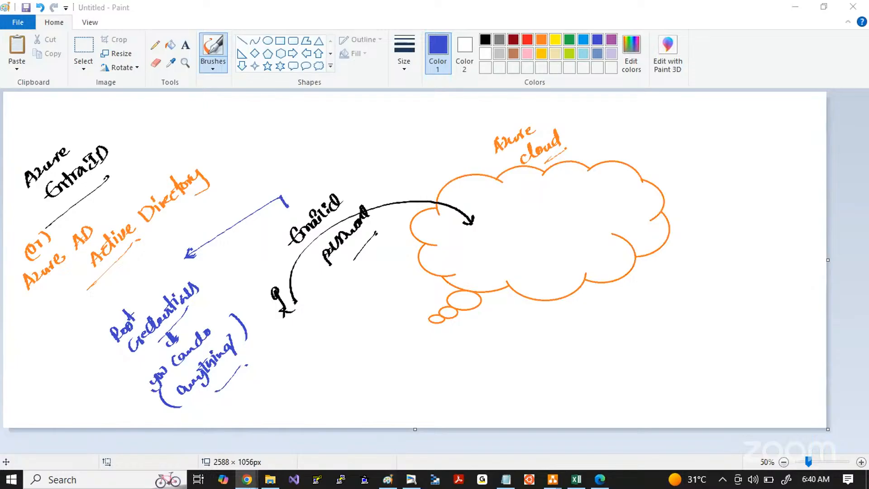
pyautogui.hotkey('alt', 'Tab')
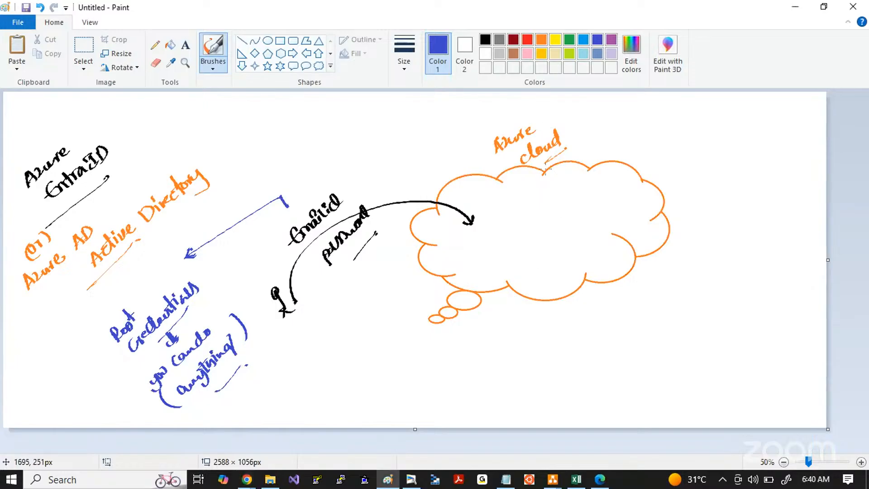
pyautogui.moveTo(544, 118)
pyautogui.mouseDown()
pyautogui.moveTo(500, 128)
pyautogui.moveTo(564, 120)
pyautogui.moveTo(538, 124)
pyautogui.mouseUp()
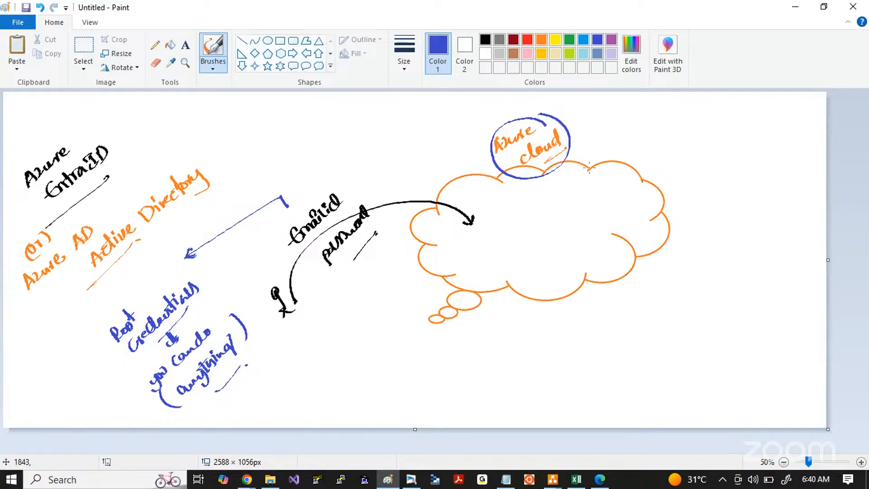
# Step: Draw a blue arrow from the Azure cloud label to handwritten, underlined "company", and circle the black user figure in blue
pyautogui.moveTo(574, 154); pyautogui.dragTo(583, 153)
pyautogui.moveTo(600, 136)
pyautogui.mouseDown()
pyautogui.moveTo(606, 144)
pyautogui.moveTo(653, 121)
pyautogui.moveTo(664, 140)
pyautogui.moveTo(628, 150)
pyautogui.moveTo(644, 136)
pyautogui.mouseUp()
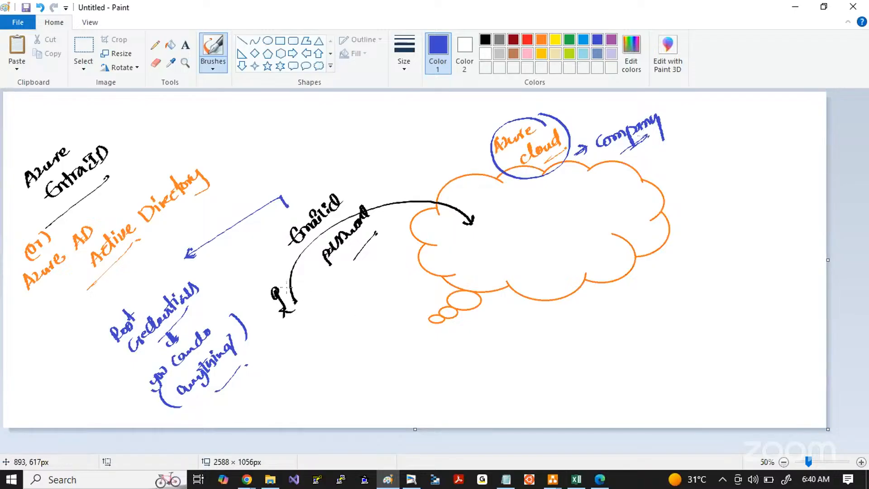
pyautogui.moveTo(287, 277)
pyautogui.mouseDown()
pyautogui.moveTo(271, 279)
pyautogui.moveTo(297, 322)
pyautogui.moveTo(290, 278)
pyautogui.mouseUp()
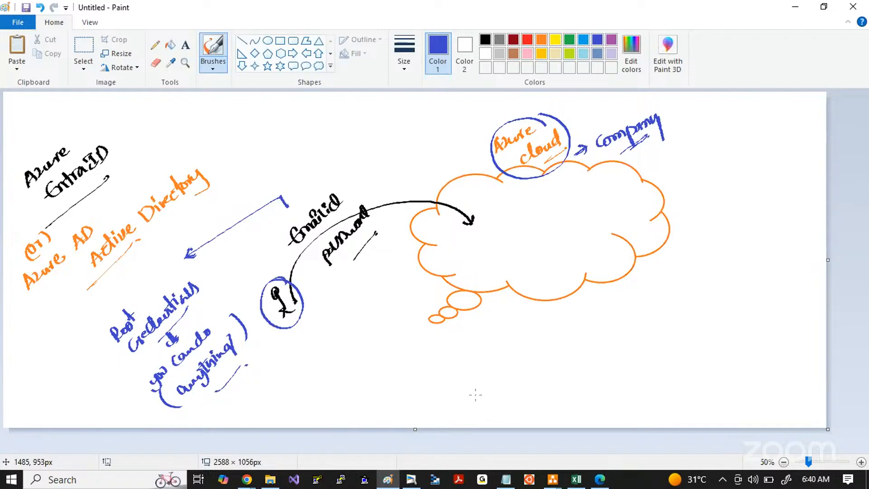
# Step: Sketch eight blue user figures around the outside of the cloud: four below it, two to its right and two at its upper left
pyautogui.moveTo(654, 336); pyautogui.dragTo(678, 355)
pyautogui.moveTo(698, 322)
pyautogui.mouseDown()
pyautogui.moveTo(712, 333)
pyautogui.moveTo(721, 325)
pyautogui.mouseUp()
pyautogui.moveTo(708, 241); pyautogui.dragTo(731, 261)
pyautogui.moveTo(705, 183); pyautogui.dragTo(733, 195)
pyautogui.moveTo(520, 343)
pyautogui.mouseDown()
pyautogui.moveTo(529, 376)
pyautogui.moveTo(548, 368)
pyautogui.mouseUp()
pyautogui.moveTo(586, 322)
pyautogui.mouseDown()
pyautogui.moveTo(596, 345)
pyautogui.moveTo(608, 347)
pyautogui.mouseUp()
pyautogui.moveTo(378, 154); pyautogui.dragTo(402, 169)
pyautogui.moveTo(416, 134)
pyautogui.mouseDown()
pyautogui.moveTo(432, 151)
pyautogui.moveTo(443, 140)
pyautogui.mouseUp()
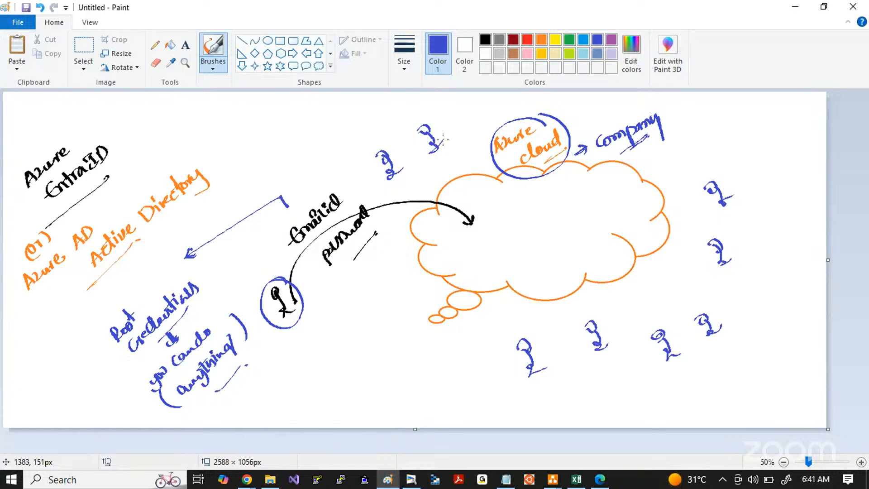
# Step: Handwrite dark red team labels, including "dev" and "test", beside the upper-left and lower user figures
pyautogui.click(513, 42)
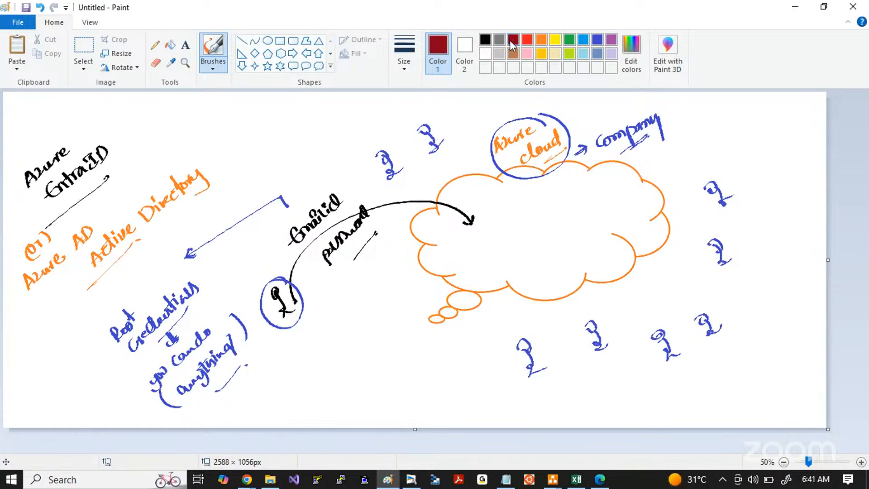
pyautogui.moveTo(332, 162); pyautogui.dragTo(346, 149)
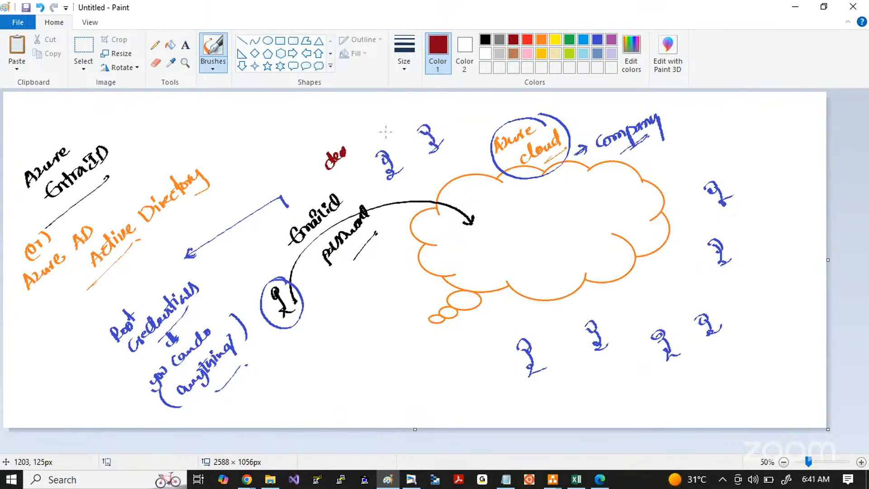
pyautogui.moveTo(379, 116)
pyautogui.mouseDown()
pyautogui.moveTo(405, 120)
pyautogui.moveTo(409, 106)
pyautogui.mouseUp()
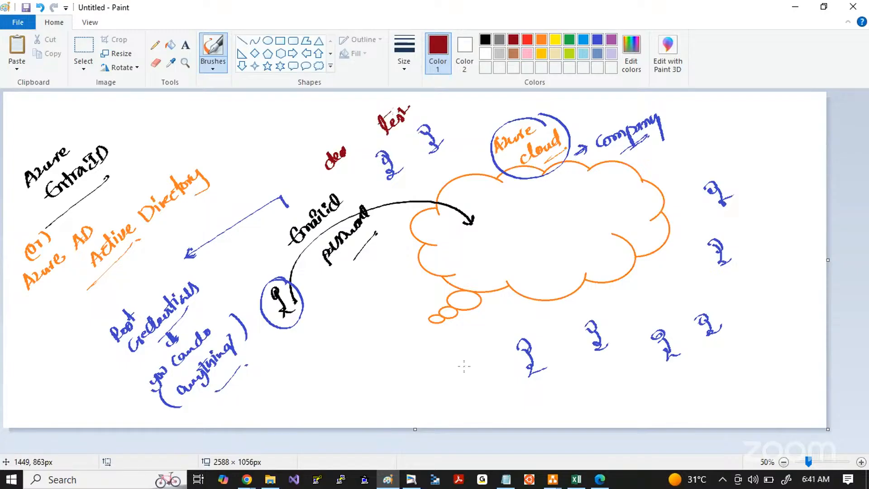
pyautogui.moveTo(462, 374)
pyautogui.mouseDown()
pyautogui.moveTo(466, 361)
pyautogui.moveTo(498, 344)
pyautogui.moveTo(487, 379)
pyautogui.moveTo(502, 364)
pyautogui.mouseUp()
pyautogui.moveTo(583, 387); pyautogui.dragTo(610, 369)
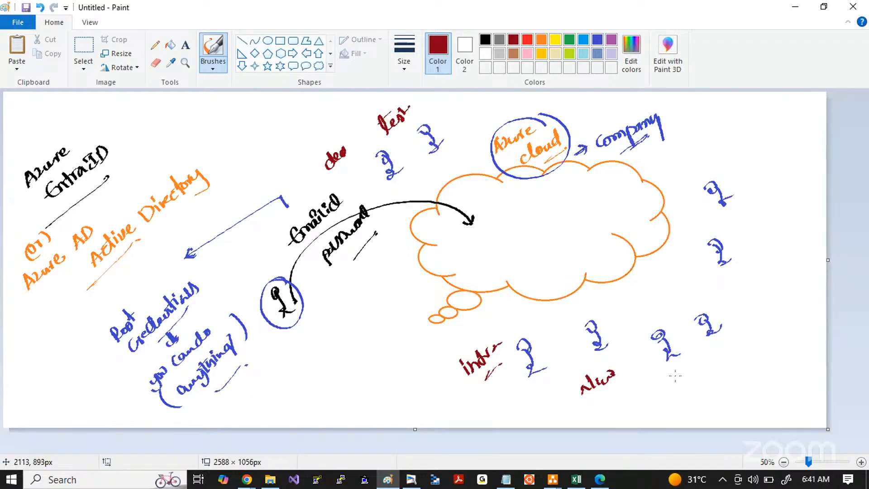
pyautogui.moveTo(675, 375)
pyautogui.mouseDown()
pyautogui.moveTo(667, 386)
pyautogui.moveTo(702, 368)
pyautogui.mouseUp()
pyautogui.moveTo(723, 319)
pyautogui.mouseDown()
pyautogui.moveTo(730, 330)
pyautogui.moveTo(753, 312)
pyautogui.moveTo(756, 321)
pyautogui.mouseUp()
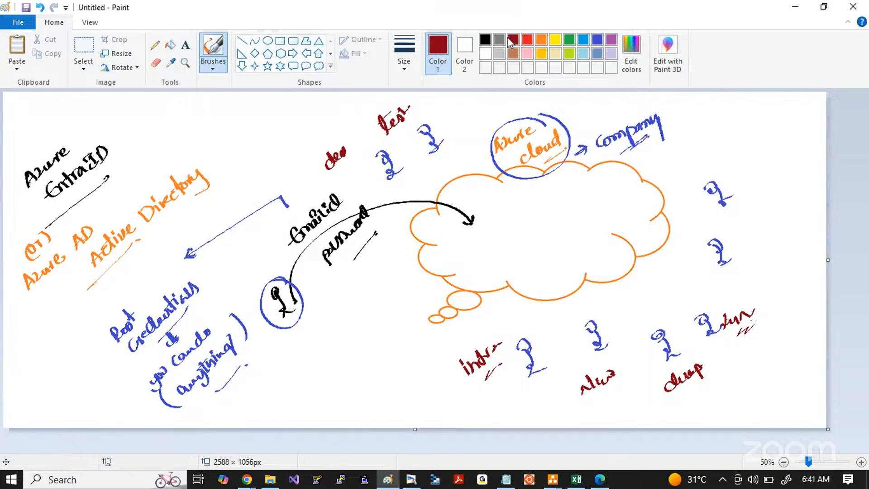
# Step: Circle the team label under the second lower figure in blue, and draw three curved purple arrows from Root credentials to the users
pyautogui.click(595, 40)
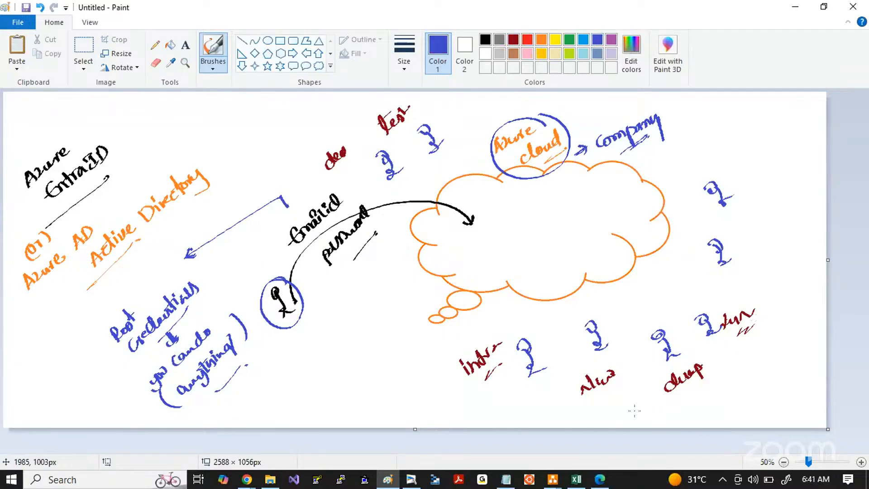
pyautogui.moveTo(607, 363); pyautogui.dragTo(577, 374)
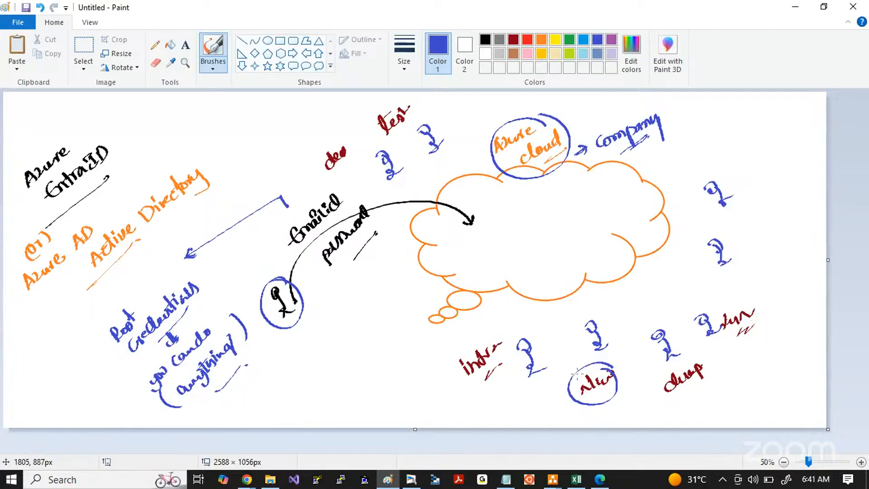
pyautogui.click(610, 42)
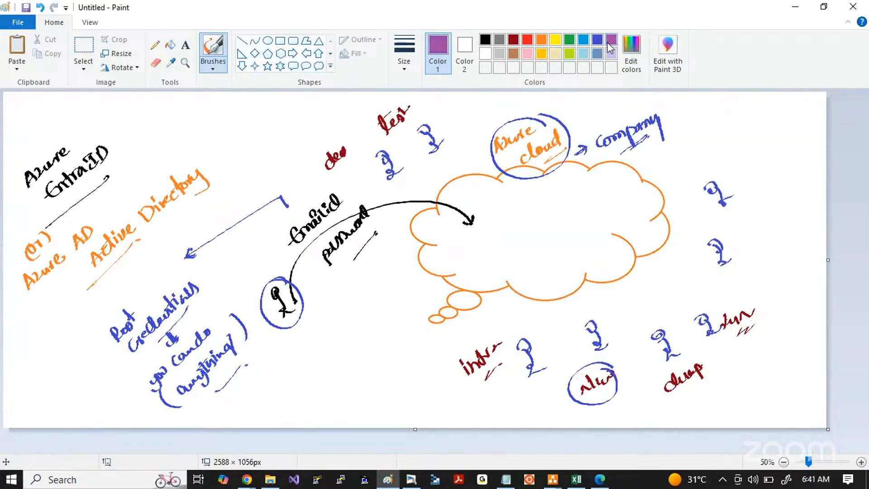
pyautogui.moveTo(210, 300)
pyautogui.mouseDown()
pyautogui.moveTo(224, 299)
pyautogui.moveTo(388, 416)
pyautogui.moveTo(524, 378)
pyautogui.mouseUp()
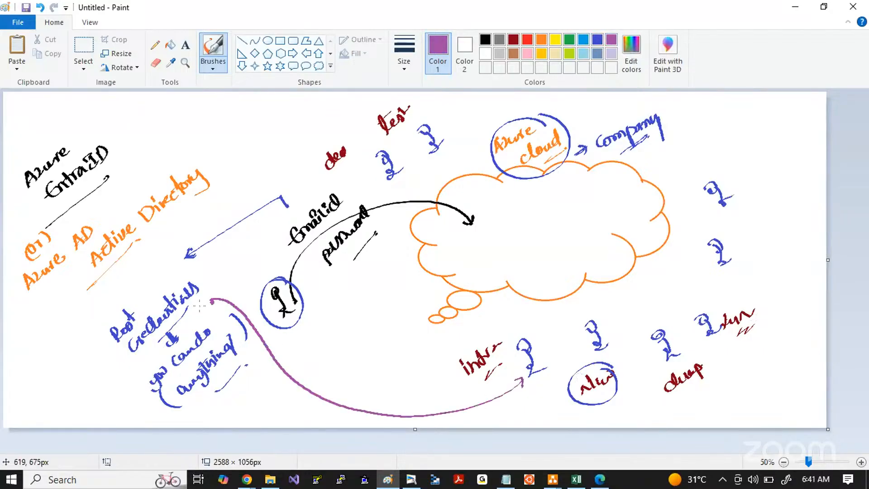
pyautogui.moveTo(211, 300)
pyautogui.mouseDown()
pyautogui.moveTo(509, 413)
pyautogui.moveTo(588, 386)
pyautogui.moveTo(581, 392)
pyautogui.mouseUp()
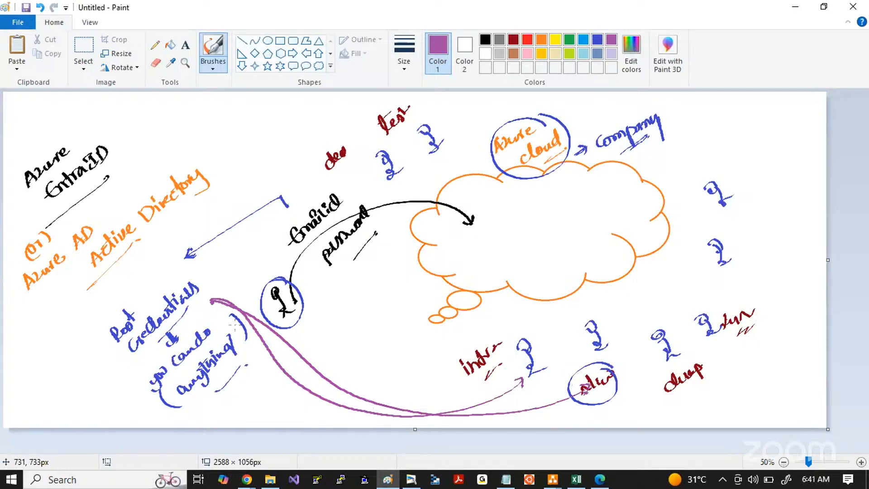
pyautogui.moveTo(211, 300)
pyautogui.mouseDown()
pyautogui.moveTo(295, 328)
pyautogui.moveTo(411, 184)
pyautogui.mouseUp()
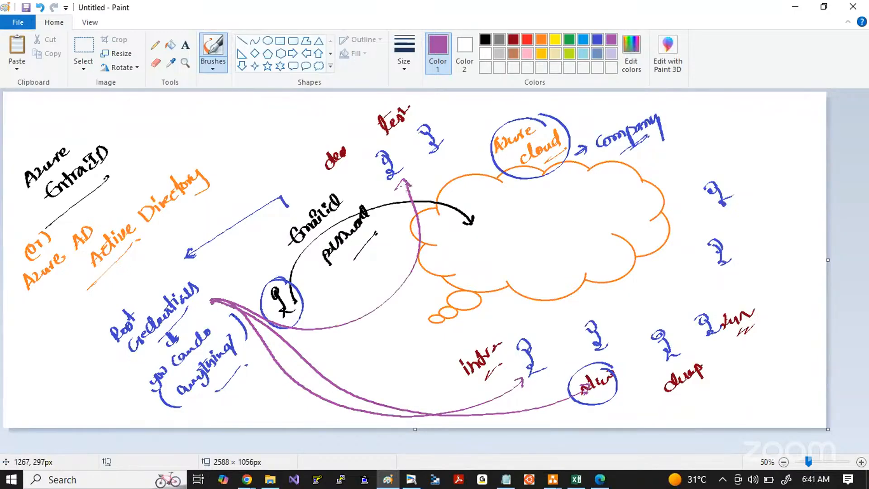
# Step: Add black double question marks beside each of the three purple arrows, underlining the lowest one
pyautogui.click(484, 40)
pyautogui.moveTo(345, 309); pyautogui.dragTo(357, 315)
pyautogui.moveTo(340, 367)
pyautogui.mouseDown()
pyautogui.moveTo(353, 375)
pyautogui.moveTo(348, 408)
pyautogui.mouseUp()
pyautogui.click(356, 381)
pyautogui.click(351, 411)
pyautogui.moveTo(352, 400); pyautogui.dragTo(363, 411)
pyautogui.click(358, 411)
pyautogui.moveTo(359, 421); pyautogui.dragTo(366, 412)
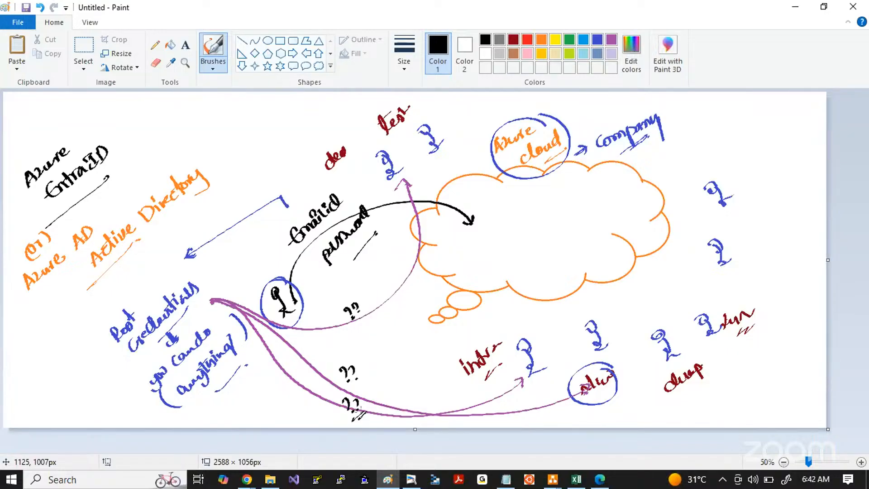
# Step: Mark the purple arrows with rows of black crosses to rule out sharing the root credentials with the users
pyautogui.moveTo(313, 352); pyautogui.dragTo(326, 363)
pyautogui.moveTo(327, 353)
pyautogui.mouseDown()
pyautogui.moveTo(313, 365)
pyautogui.moveTo(343, 358)
pyautogui.mouseUp()
pyautogui.moveTo(342, 348)
pyautogui.mouseDown()
pyautogui.moveTo(331, 360)
pyautogui.moveTo(354, 353)
pyautogui.mouseUp()
pyautogui.moveTo(356, 342); pyautogui.dragTo(343, 353)
pyautogui.moveTo(294, 390); pyautogui.dragTo(304, 400)
pyautogui.moveTo(305, 387)
pyautogui.mouseDown()
pyautogui.moveTo(292, 405)
pyautogui.moveTo(312, 392)
pyautogui.mouseUp()
pyautogui.moveTo(312, 384)
pyautogui.mouseDown()
pyautogui.moveTo(302, 395)
pyautogui.moveTo(325, 384)
pyautogui.mouseUp()
pyautogui.moveTo(329, 377); pyautogui.dragTo(317, 386)
pyautogui.moveTo(321, 401); pyautogui.dragTo(342, 385)
pyautogui.moveTo(406, 189)
pyautogui.mouseDown()
pyautogui.moveTo(413, 200)
pyautogui.moveTo(401, 205)
pyautogui.mouseUp()
pyautogui.moveTo(413, 190); pyautogui.dragTo(414, 197)
pyautogui.moveTo(421, 188); pyautogui.dragTo(428, 192)
pyautogui.moveTo(416, 207); pyautogui.dragTo(435, 193)
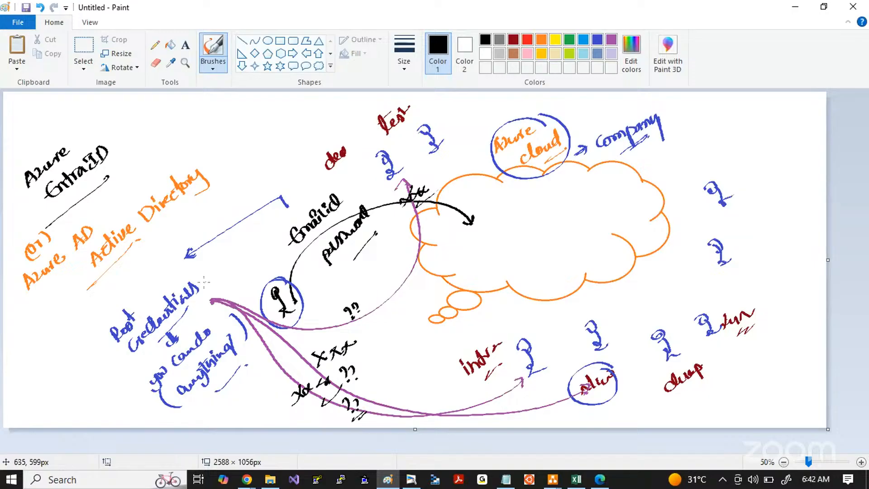
# Step: Circle Root credentials and four of the user figures in black, and add a double black arrow pointing down at Root credentials
pyautogui.moveTo(193, 271)
pyautogui.mouseDown()
pyautogui.moveTo(164, 274)
pyautogui.moveTo(70, 333)
pyautogui.mouseUp()
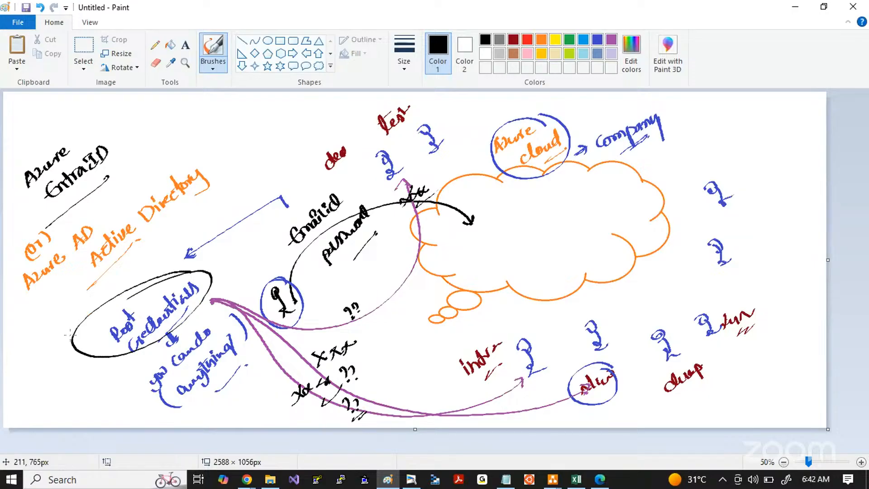
pyautogui.moveTo(598, 316)
pyautogui.mouseDown()
pyautogui.moveTo(583, 352)
pyautogui.moveTo(602, 318)
pyautogui.mouseUp()
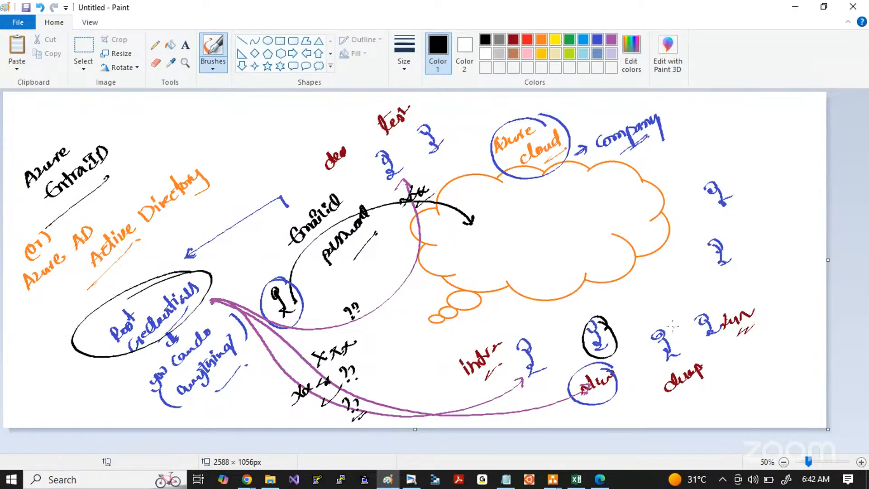
pyautogui.moveTo(671, 324); pyautogui.dragTo(673, 325)
pyautogui.moveTo(712, 235)
pyautogui.mouseDown()
pyautogui.moveTo(710, 268)
pyautogui.moveTo(713, 235)
pyautogui.mouseUp()
pyautogui.moveTo(713, 177); pyautogui.dragTo(708, 171)
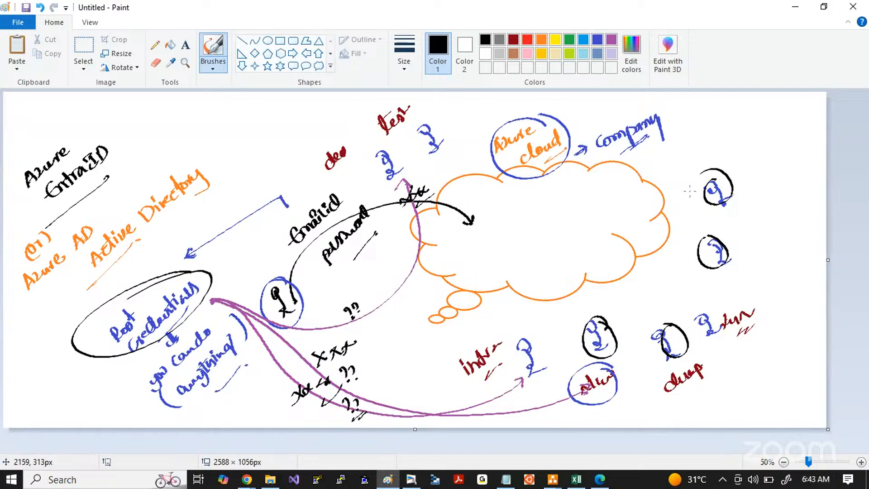
pyautogui.moveTo(129, 262); pyautogui.dragTo(137, 279)
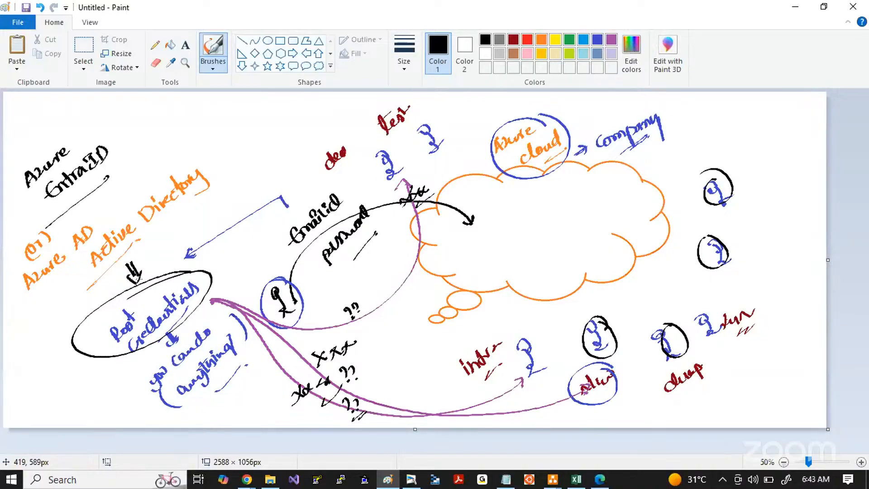
# Step: Draw a blue closing brace beside the Azure Entra ID notes, with an arrow leading to a circled handwritten "Entra ID"
pyautogui.click(598, 40)
pyautogui.moveTo(180, 117)
pyautogui.mouseDown()
pyautogui.moveTo(199, 135)
pyautogui.moveTo(206, 166)
pyautogui.mouseUp()
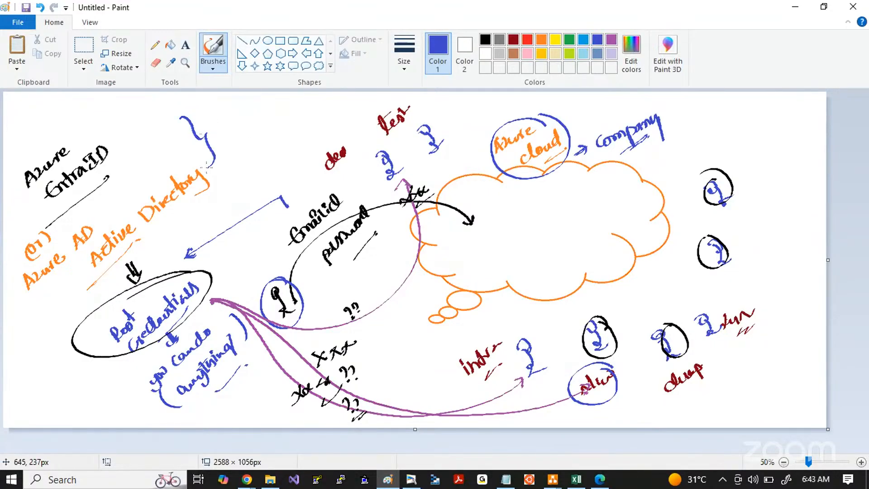
pyautogui.moveTo(216, 131)
pyautogui.mouseDown()
pyautogui.moveTo(226, 120)
pyautogui.moveTo(252, 153)
pyautogui.moveTo(235, 195)
pyautogui.moveTo(282, 149)
pyautogui.moveTo(257, 154)
pyautogui.mouseUp()
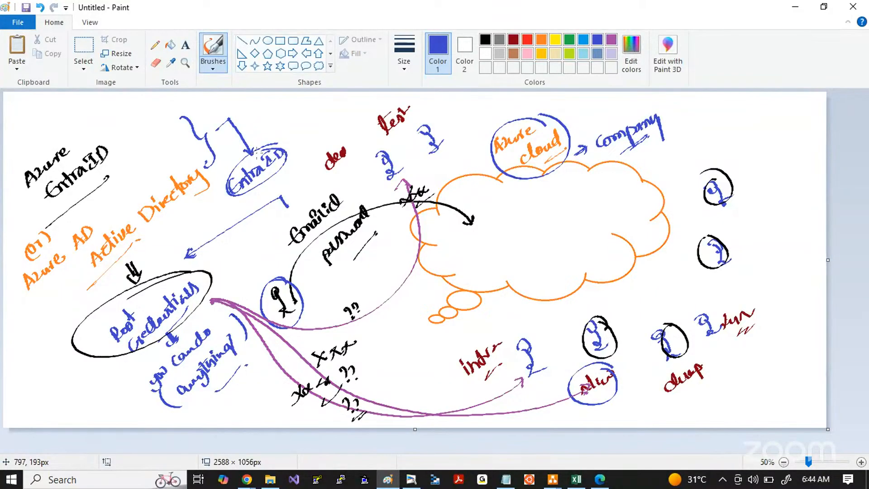
# Step: Copy a screenshot of the whole drawing and paste it onto a new page in the whiteboard app
pyautogui.press('Print')
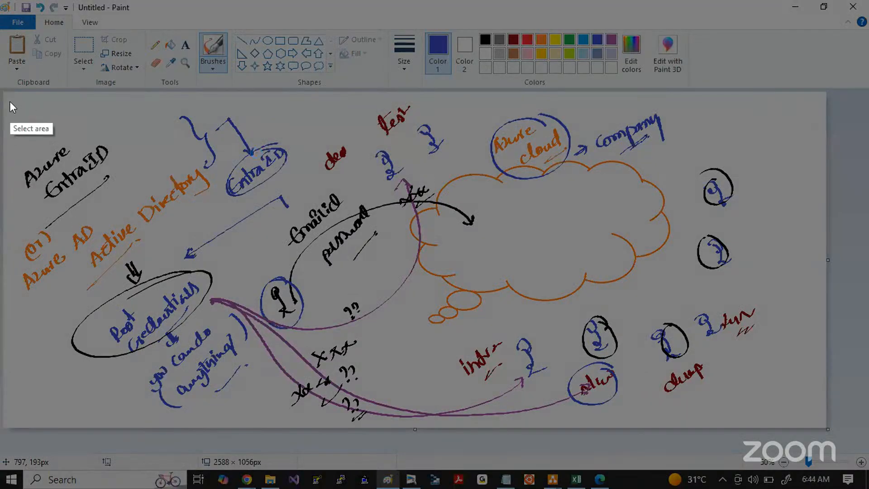
pyautogui.moveTo(11, 99); pyautogui.dragTo(789, 428)
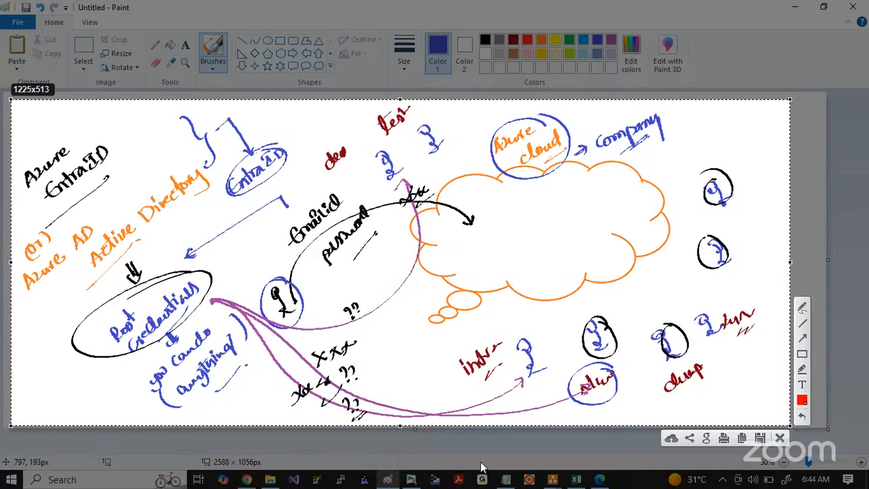
pyautogui.hotkey('ctrl', 'c')
pyautogui.click(411, 480)
pyautogui.click(192, 52)
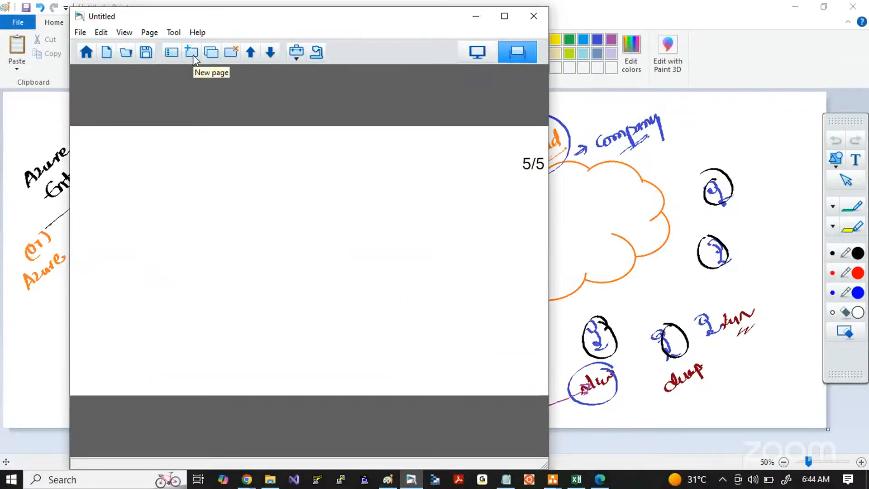
pyautogui.hotkey('ctrl', 'v')
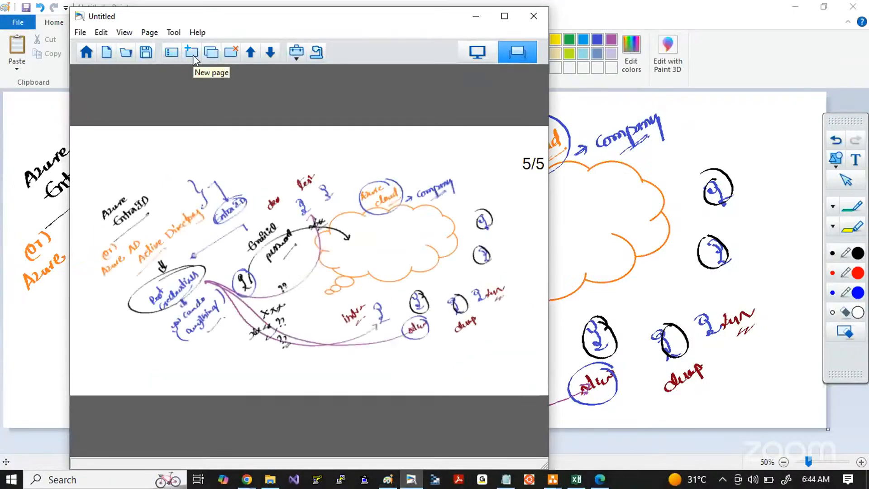
# Step: Return to Paint and delete everything on the canvas
pyautogui.hotkey('alt', 'Tab')
pyautogui.hotkey('ctrl', 'a')
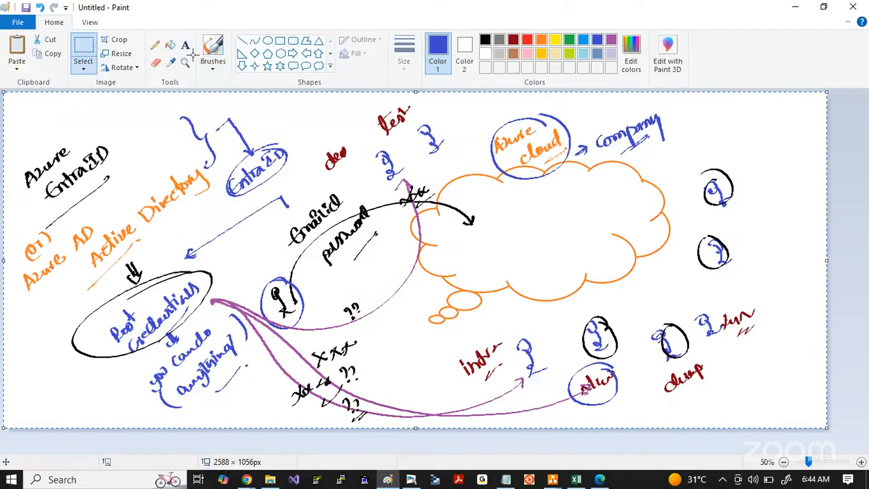
pyautogui.press('Delete')
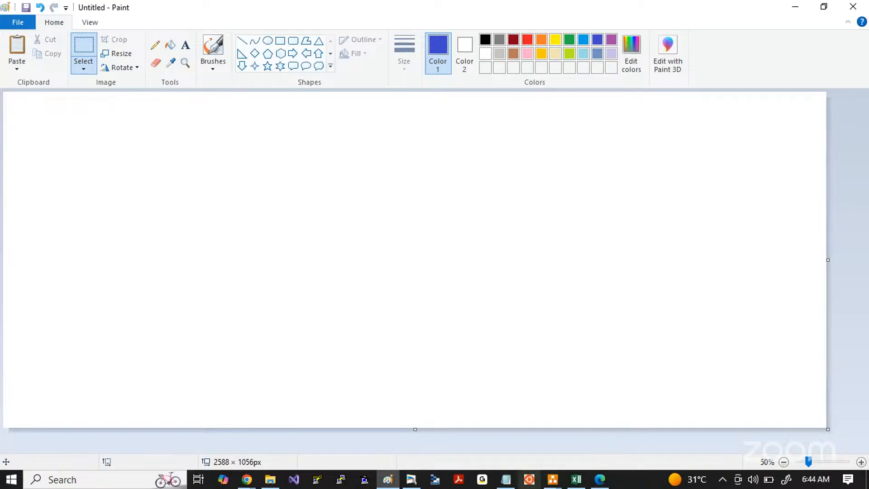
# Step: Switch to Azure-Entra-ID.drawio in draw.io, examine the diagram on managing multiple users' access, and select its title
pyautogui.click(552, 483)
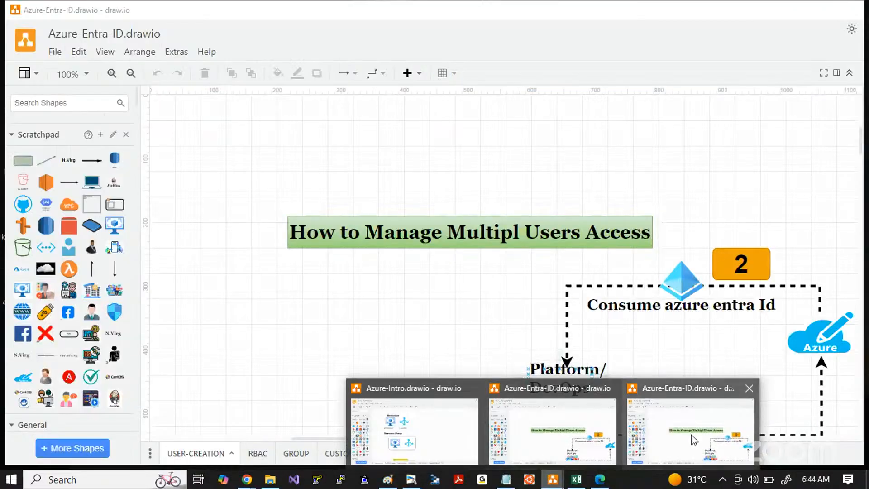
pyautogui.click(691, 435)
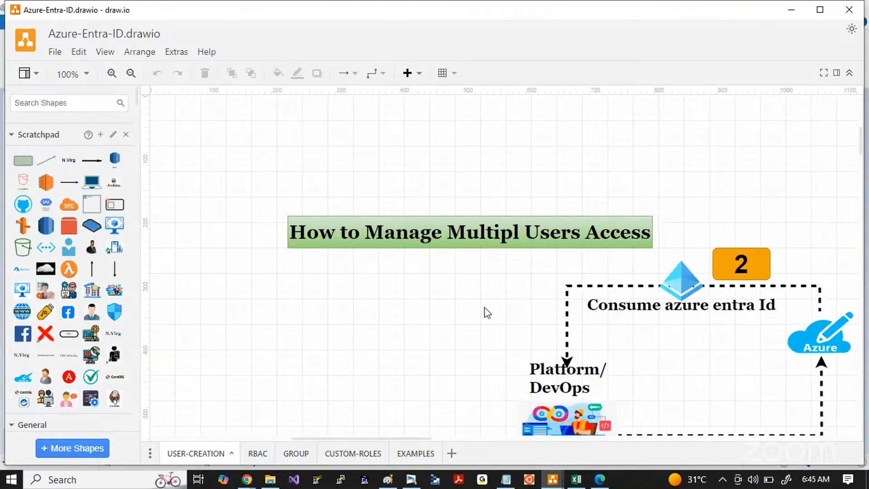
pyautogui.scroll(-3, 485, 310)
pyautogui.scroll(-7, 408, 333)
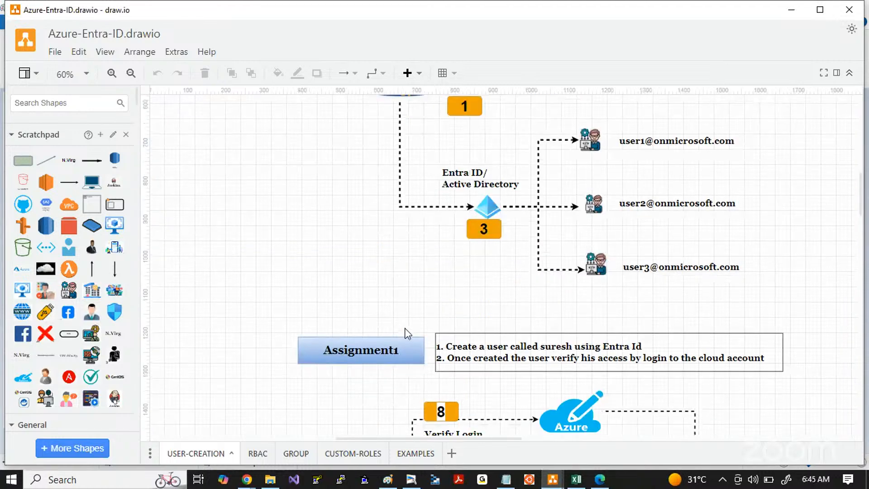
pyautogui.scroll(5, 407, 334)
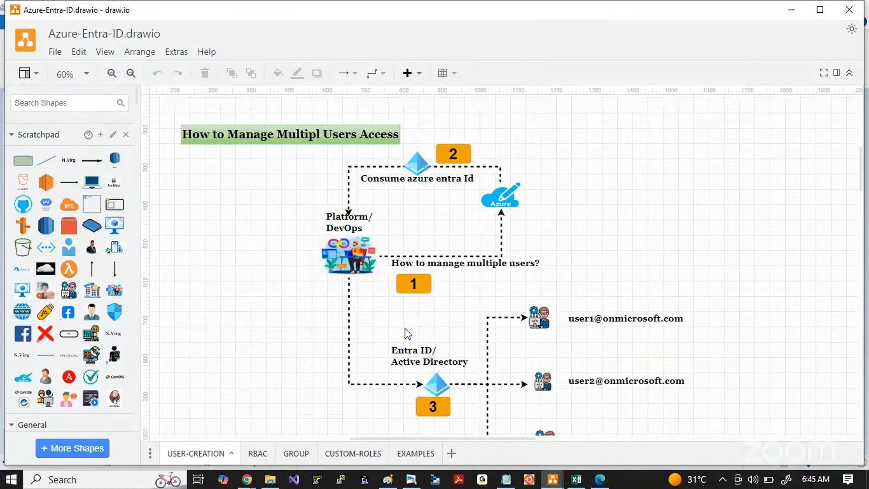
pyautogui.scroll(-1, 407, 334)
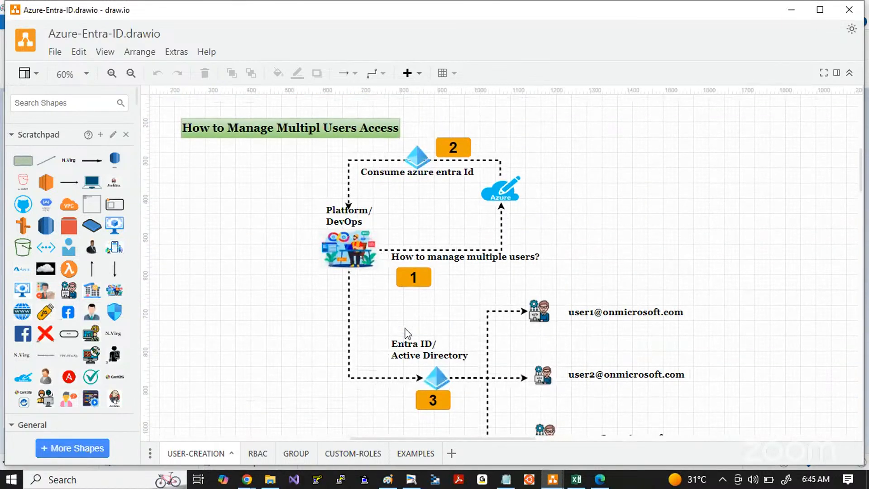
pyautogui.click(302, 127)
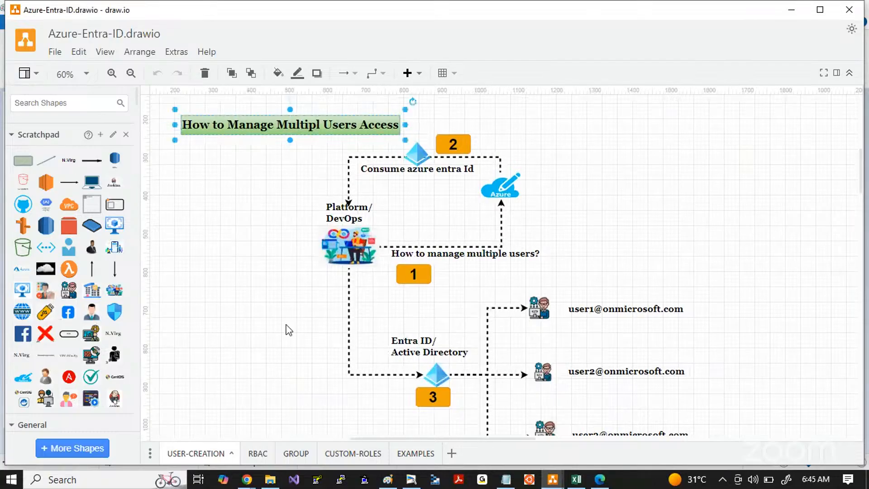
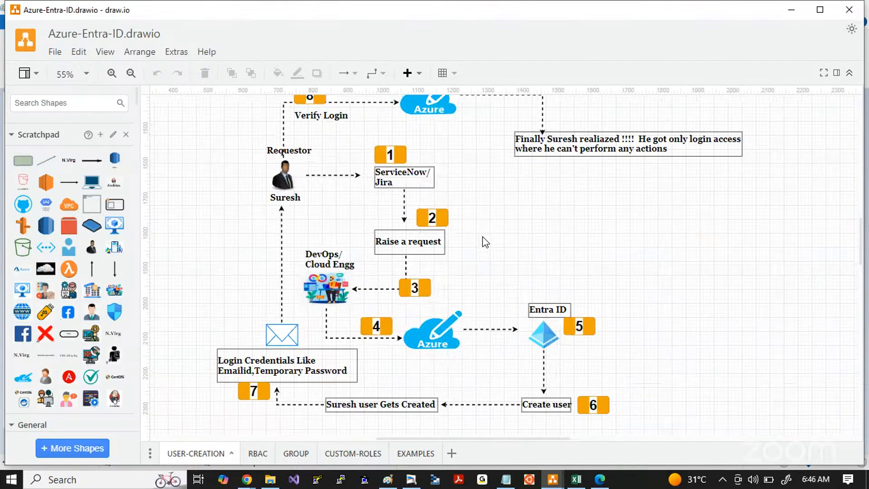
# Step: Examine the access-request stages of the user-creation diagram, from the requestor through ServiceNow/Jira to the DevOps/Cloud engineer
pyautogui.click(292, 176)
pyautogui.scroll(1, 251, 231)
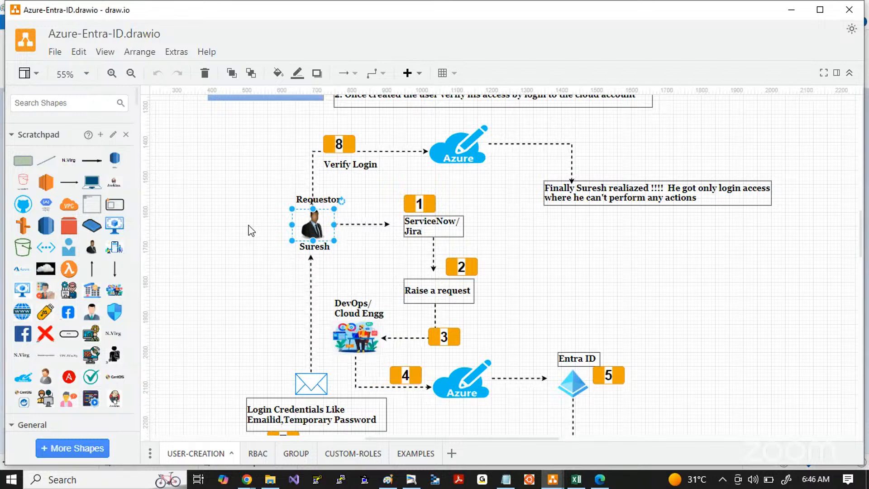
pyautogui.click(233, 262)
pyautogui.click(427, 232)
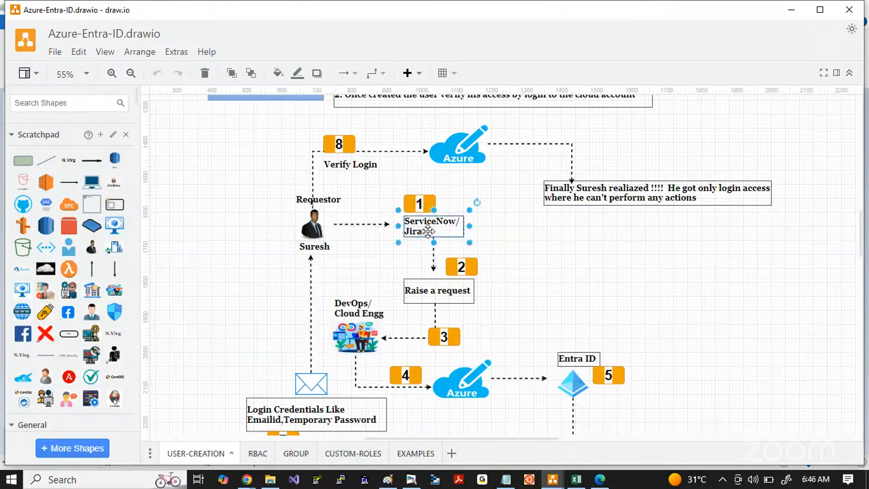
pyautogui.click(503, 234)
pyautogui.scroll(1, 503, 234)
pyautogui.scroll(1, 503, 234)
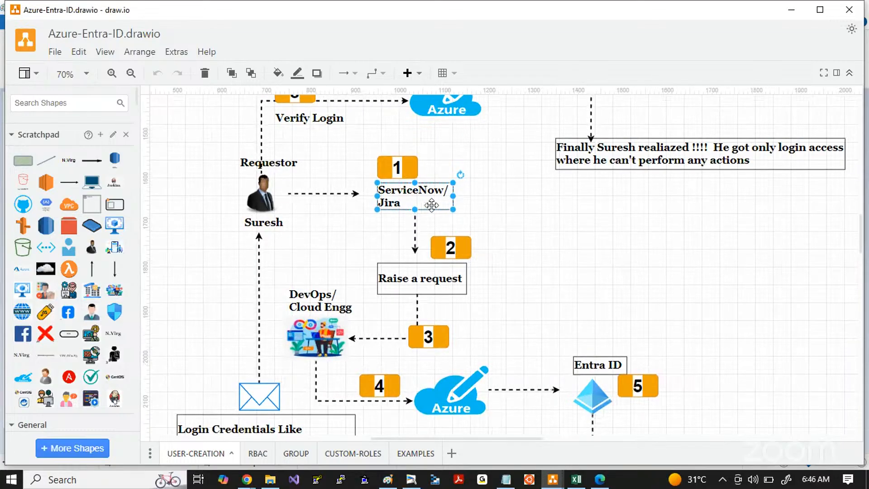
pyautogui.scroll(-1, 587, 260)
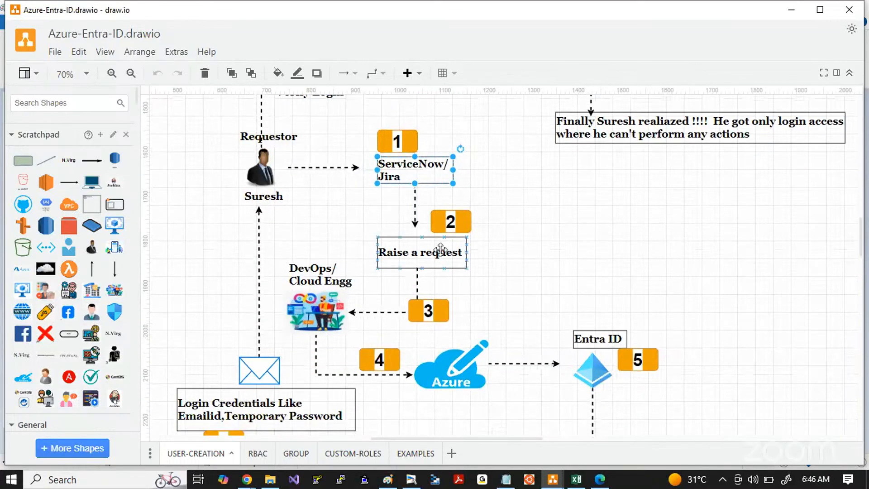
pyautogui.press('Tab')
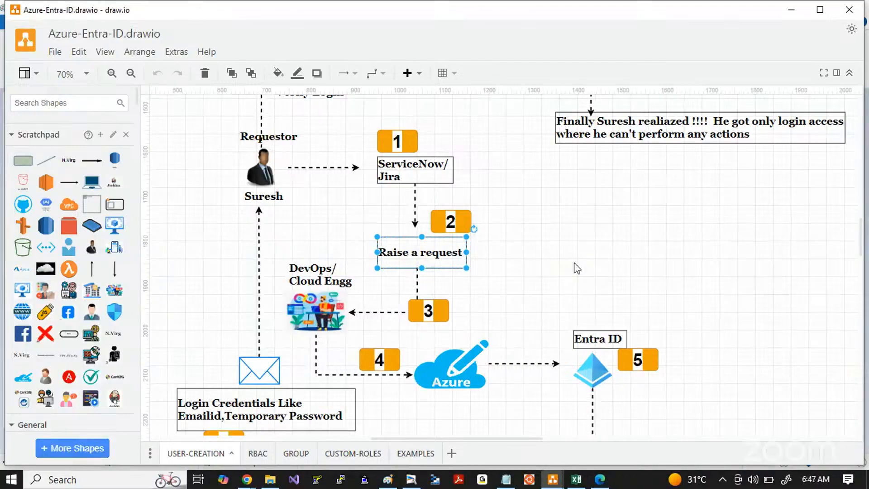
pyautogui.scroll(-1, 577, 268)
pyautogui.click(428, 260)
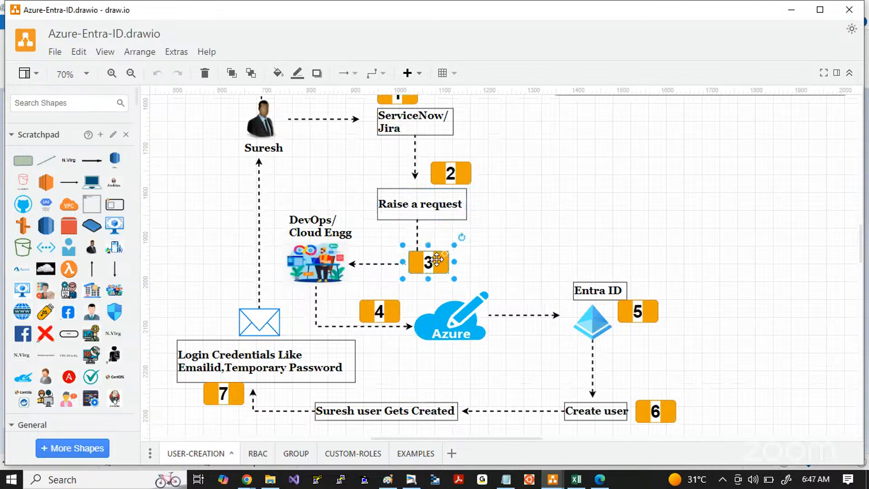
pyautogui.scroll(-2, 438, 265)
pyautogui.click(330, 182)
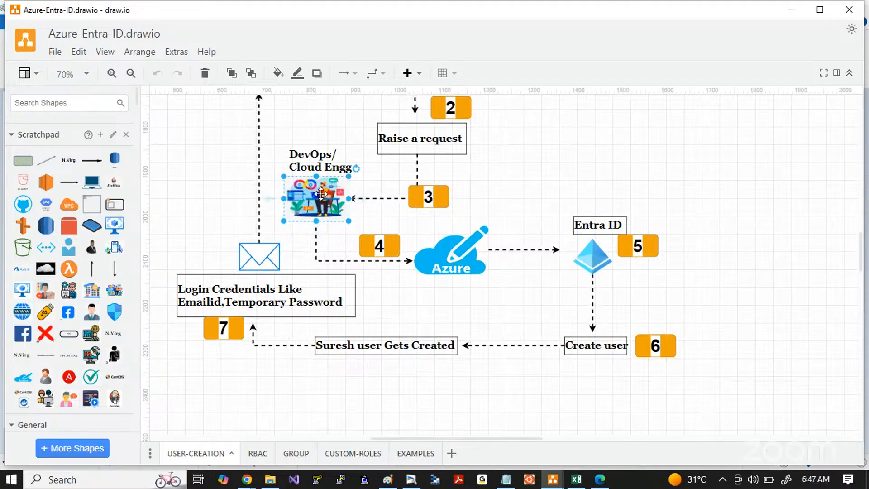
# Step: Examine the diagram's user-creation stages, from the Azure cloud through Entra ID and Create user to the created user
pyautogui.click(459, 283)
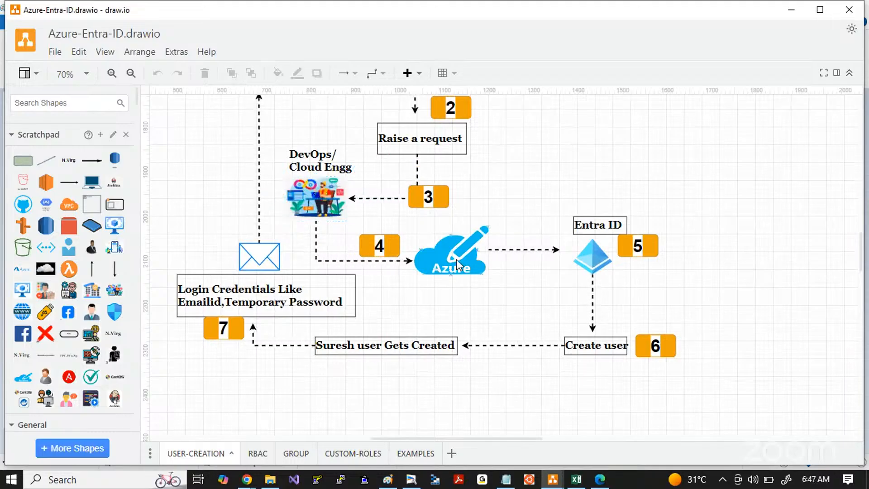
pyautogui.click(438, 258)
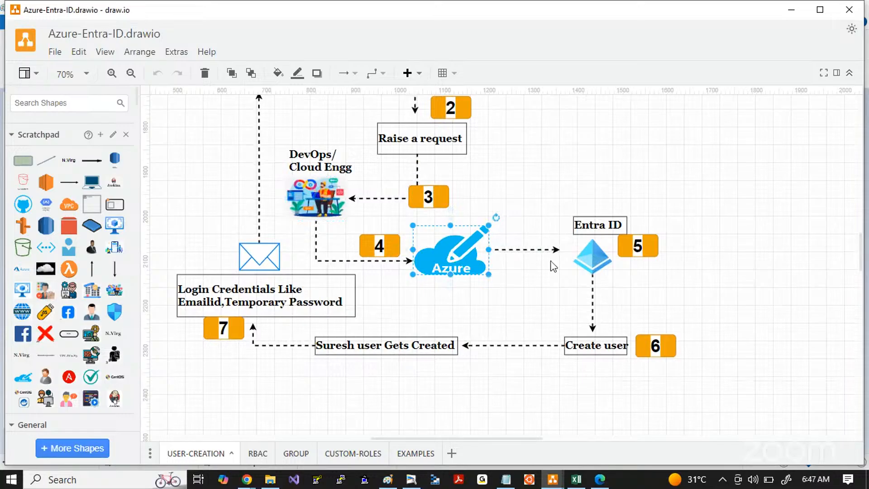
pyautogui.click(588, 259)
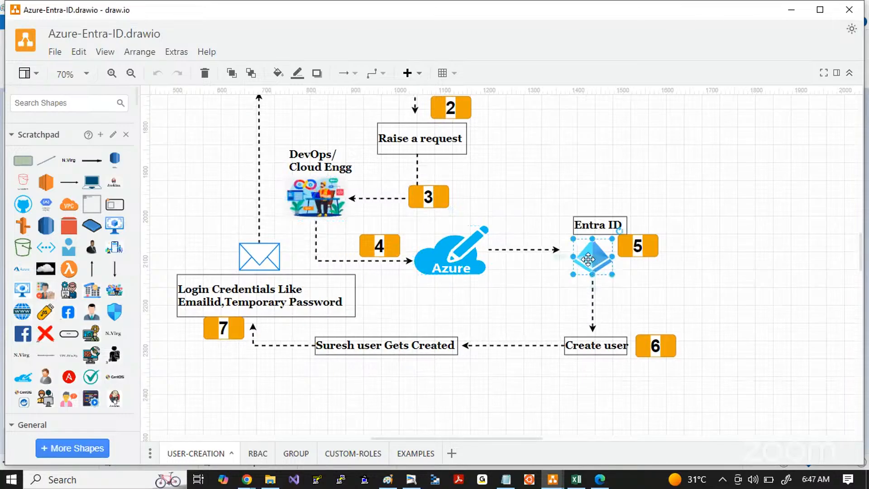
pyautogui.keyDown('shift'); pyautogui.click(598, 344); pyautogui.keyUp('shift')
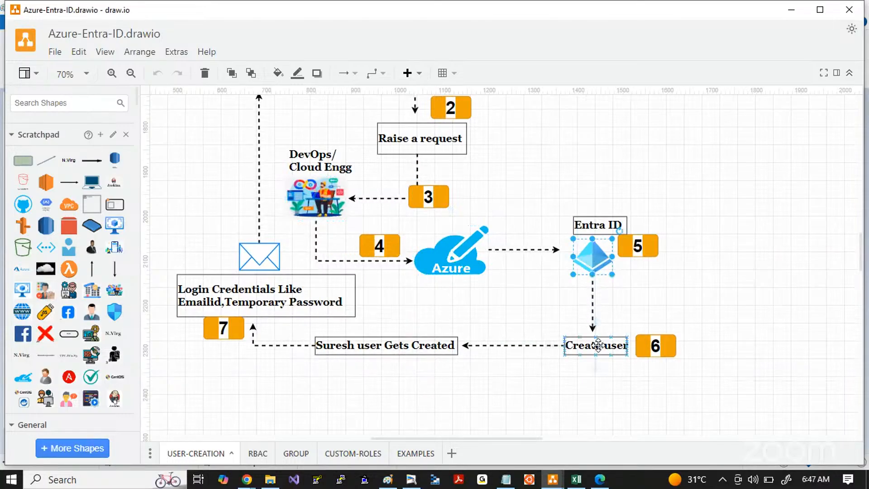
pyautogui.click(597, 345)
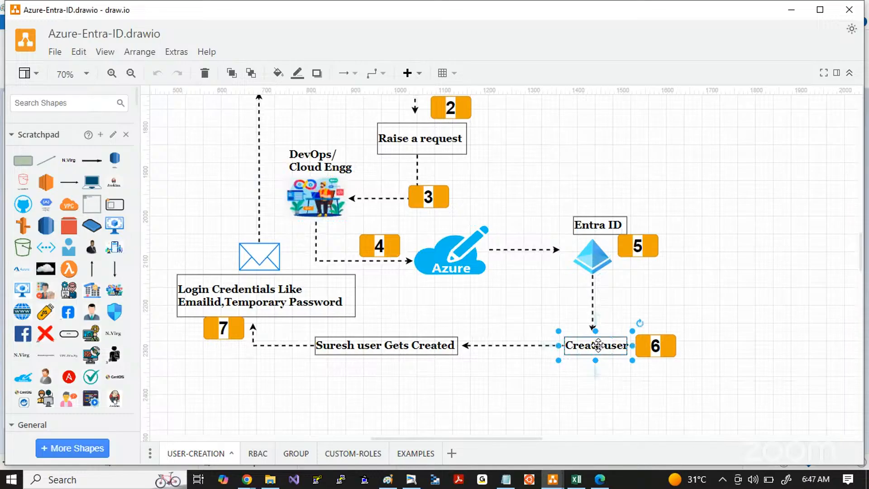
pyautogui.click(384, 346)
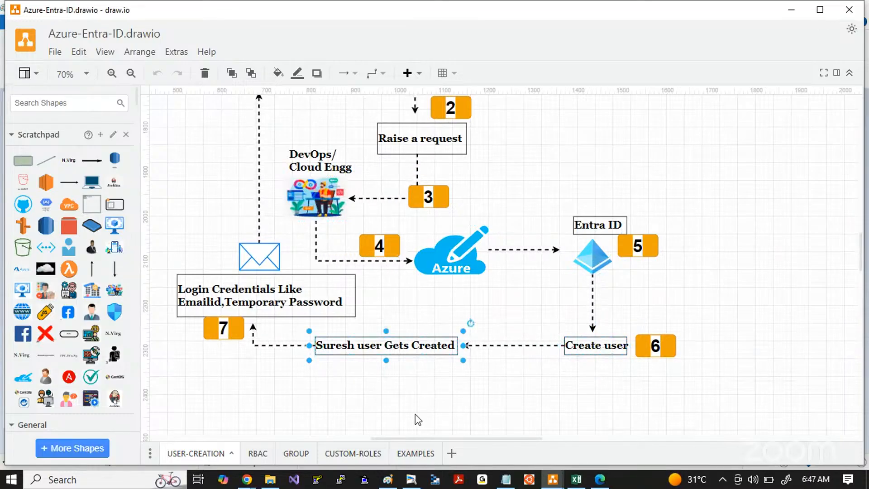
pyautogui.hscroll(-4, 414, 414)
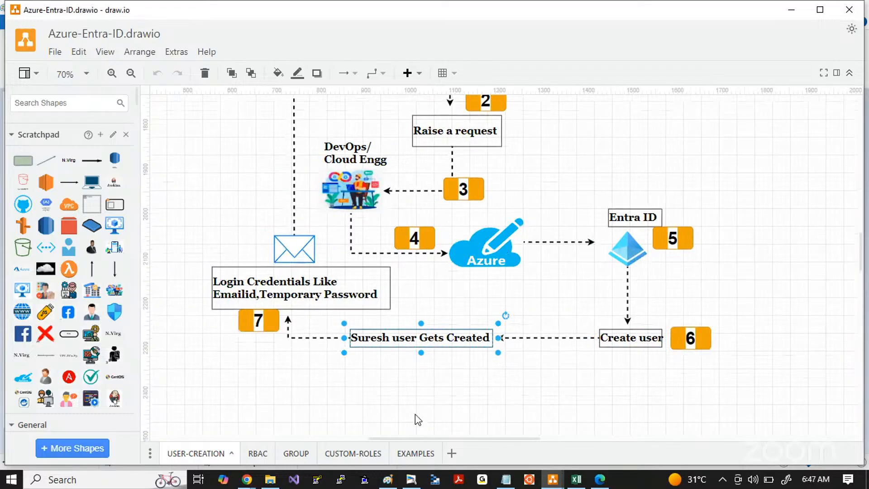
# Step: Examine the credential delivery and login verification stages, then review the whole Assignment1 flow
pyautogui.click(331, 281)
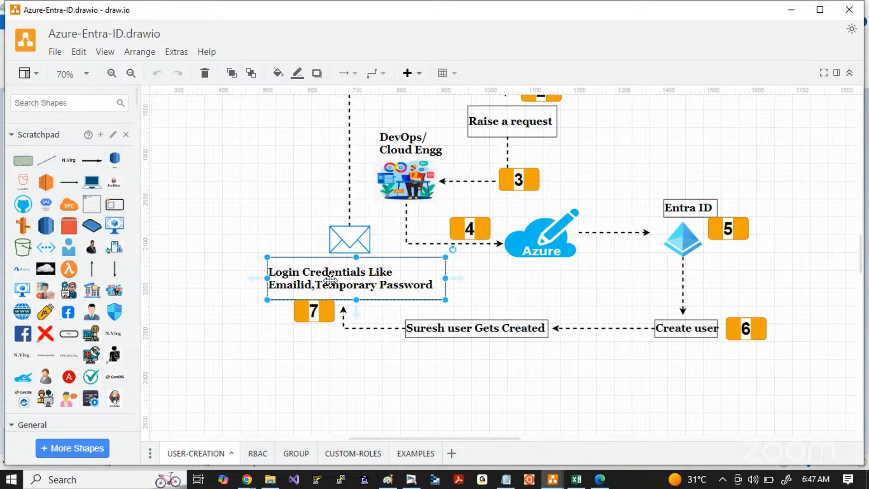
pyautogui.scroll(2, 330, 281)
pyautogui.scroll(-2, 330, 281)
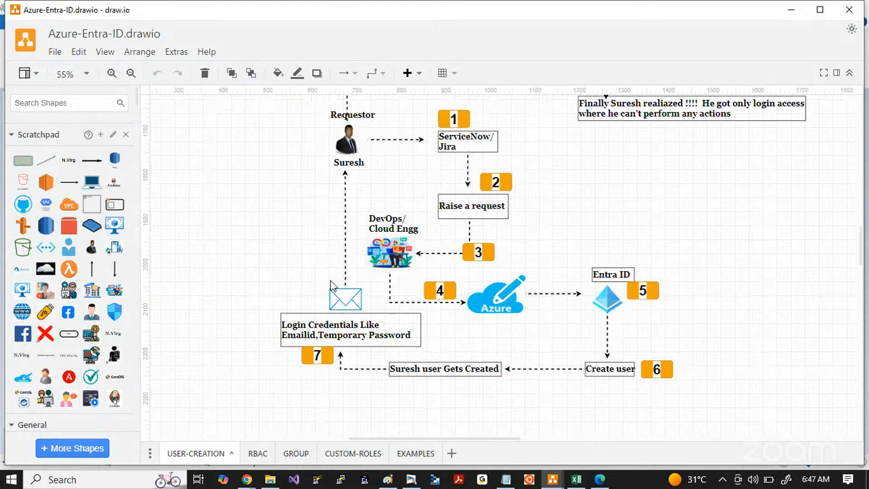
pyautogui.scroll(4, 330, 281)
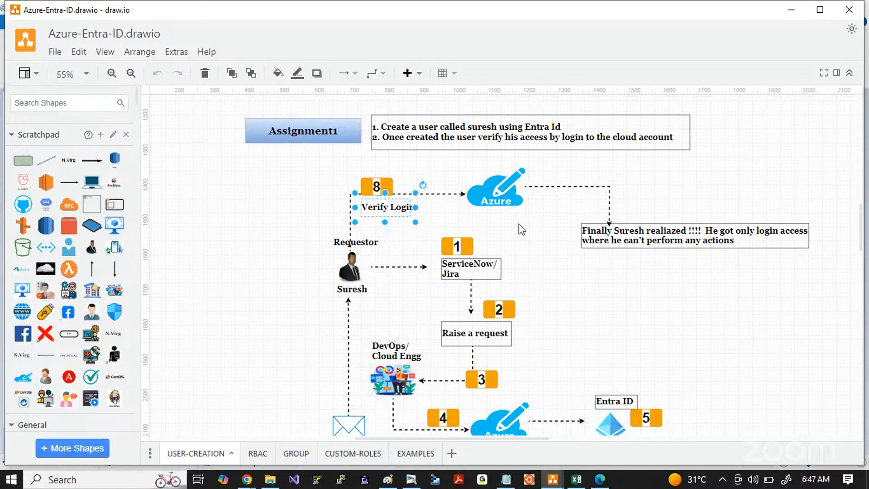
pyautogui.click(495, 188)
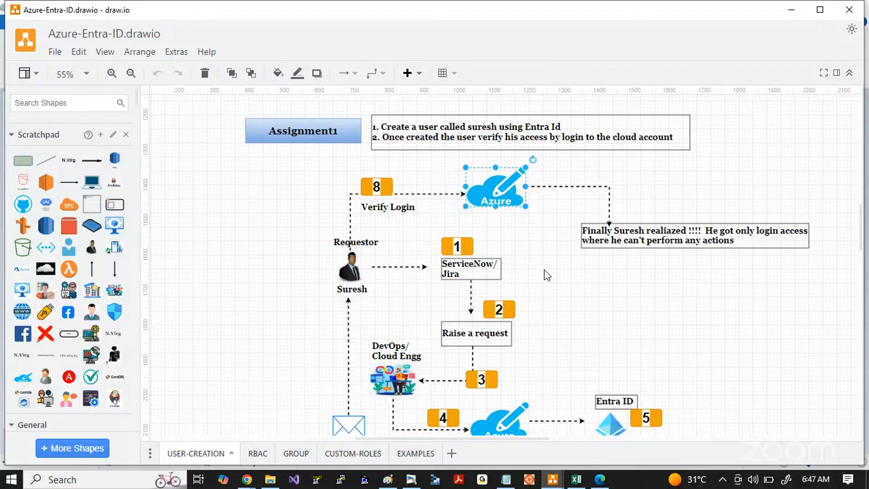
pyautogui.scroll(-2, 547, 274)
pyautogui.scroll(-2, 547, 275)
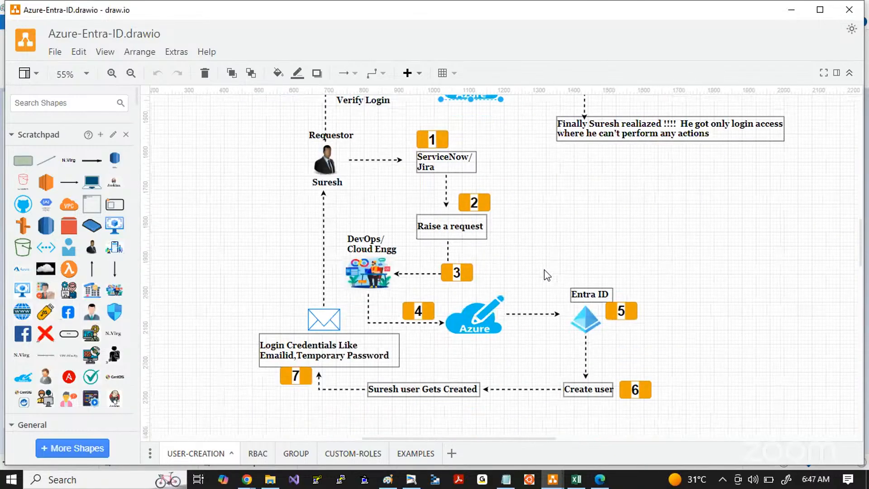
pyautogui.scroll(1, 546, 275)
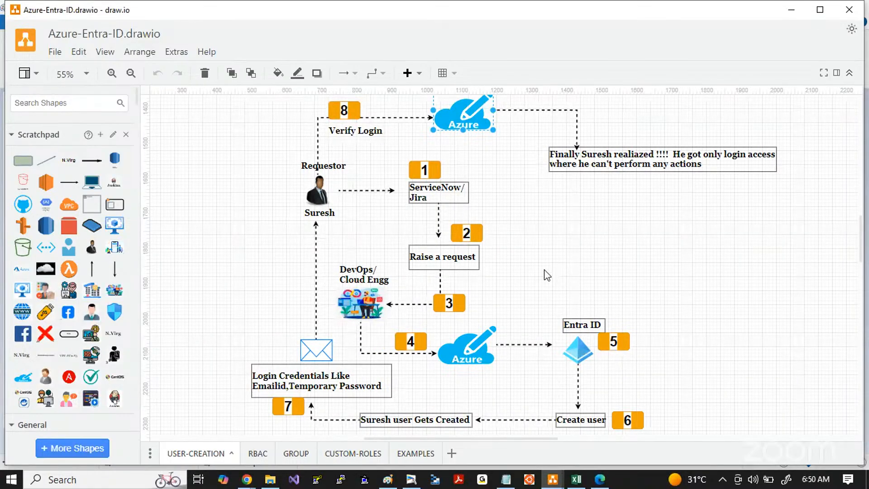
pyautogui.scroll(-1, 546, 275)
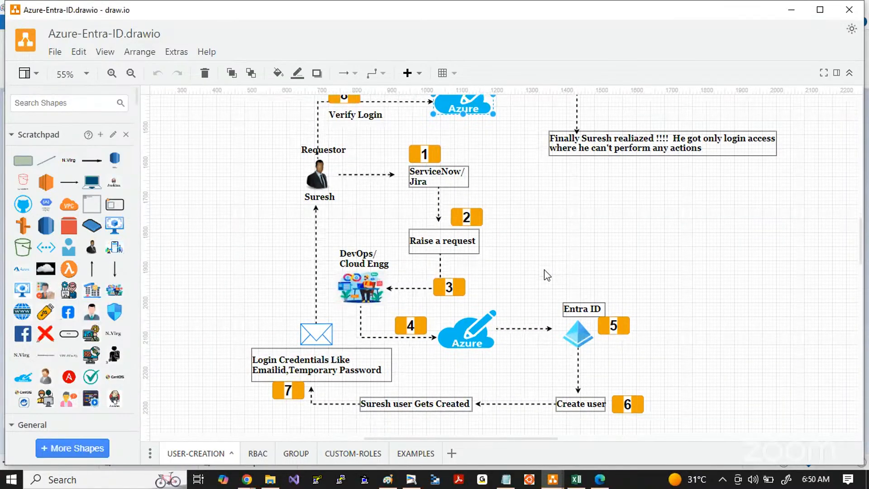
# Step: Switch to the Azure portal in Chrome, search for "entra id" and open the Microsoft Entra ID overview
pyautogui.click(253, 483)
pyautogui.click(362, 436)
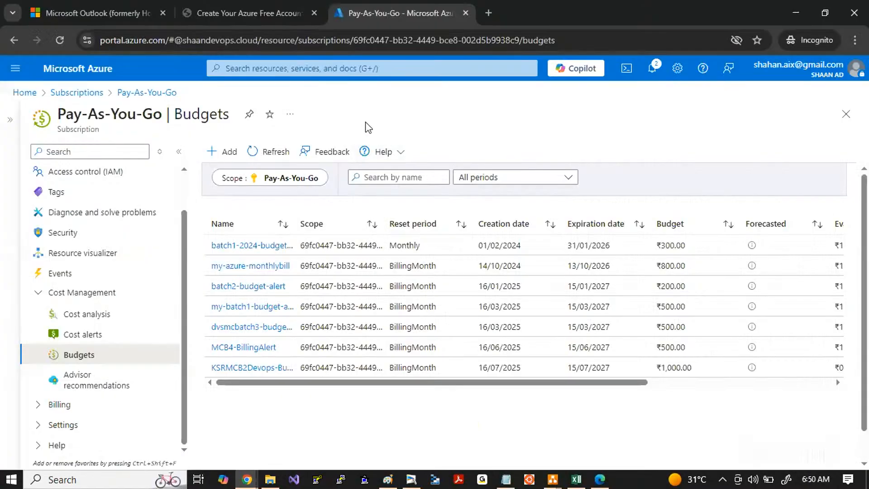
pyautogui.click(264, 69)
pyautogui.write('entra id')
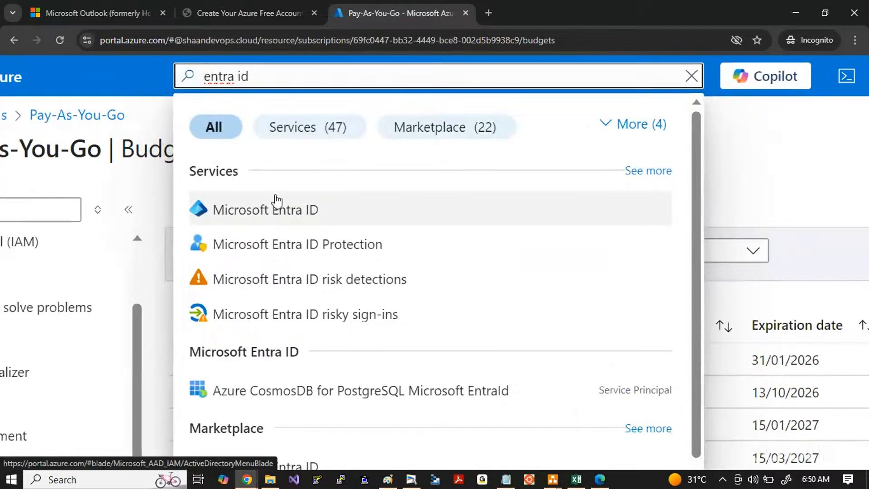
pyautogui.click(251, 211)
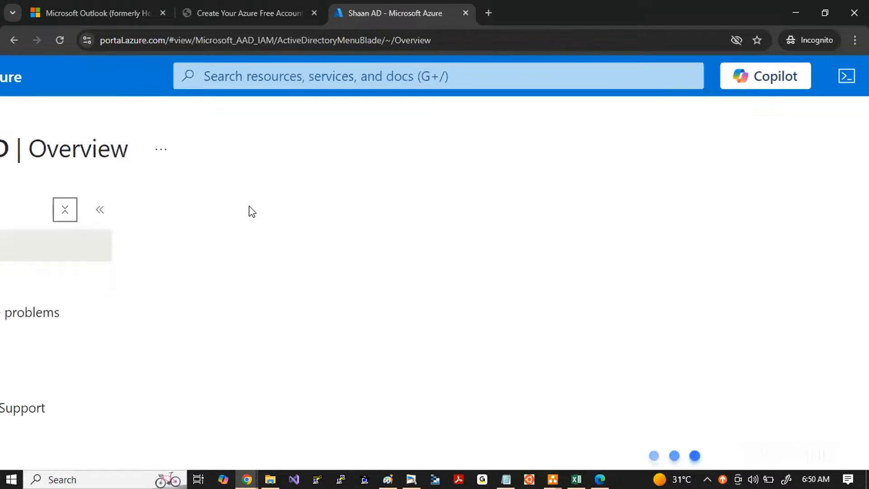
pyautogui.hscroll(2, 338, 229)
pyautogui.scroll(-5, 337, 230)
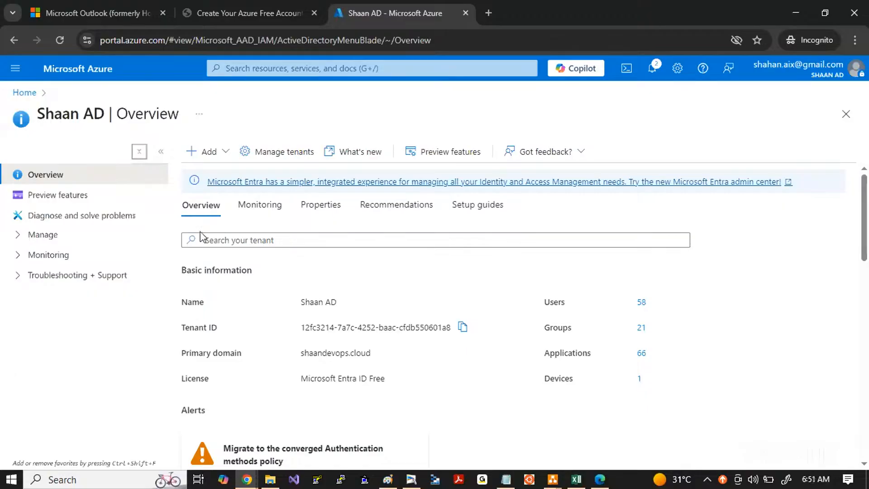
# Step: Expand the Manage section and copy a screenshot of its entries with a red rectangle around Users
pyautogui.click(17, 235)
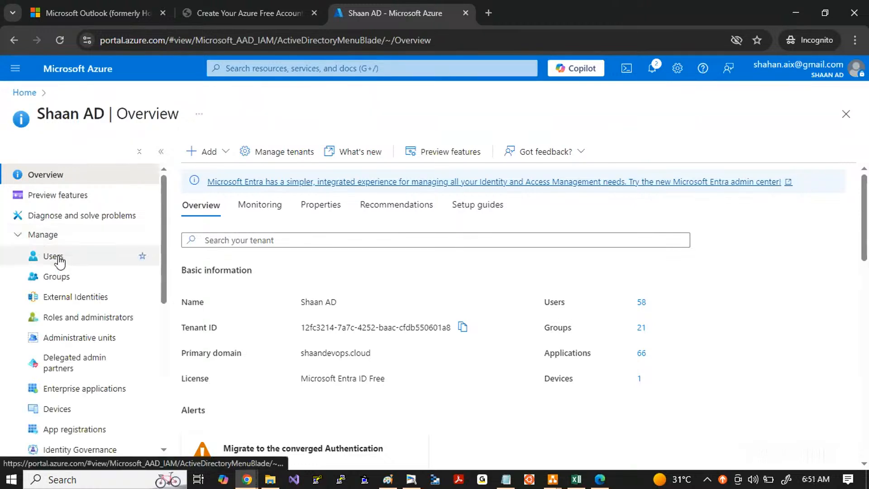
pyautogui.press('Print')
pyautogui.moveTo(9, 237); pyautogui.dragTo(249, 324)
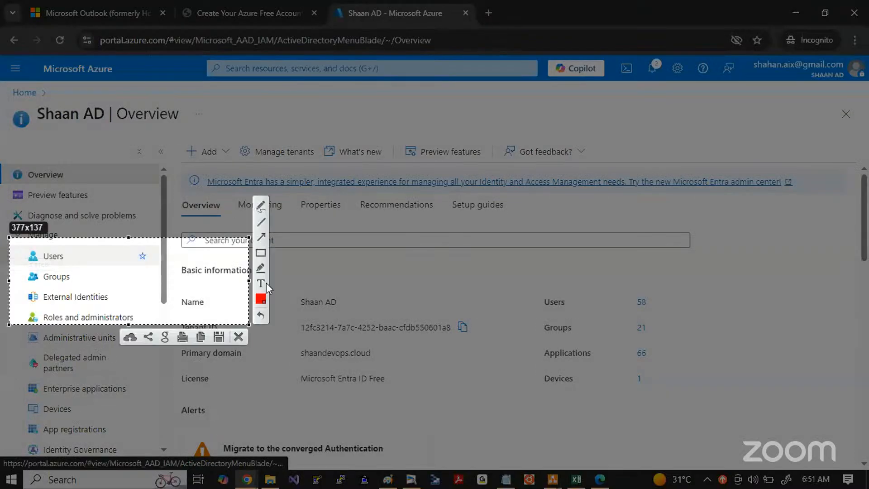
pyautogui.click(261, 255)
pyautogui.moveTo(21, 247); pyautogui.dragTo(107, 268)
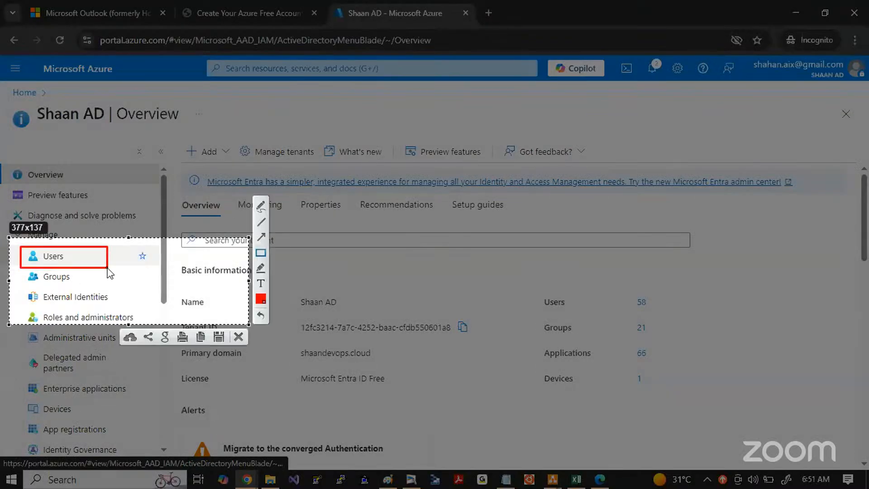
pyautogui.hotkey('ctrl', 'c')
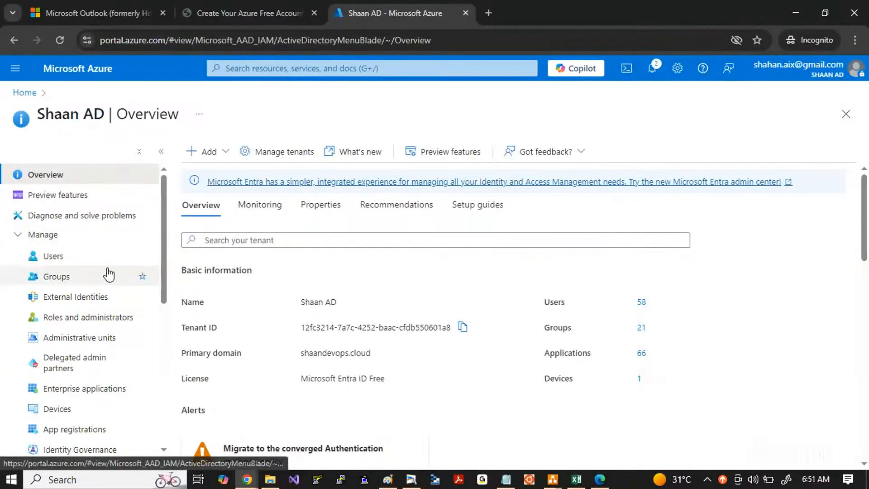
# Step: Open the tenant's user list and start creating a new internal user
pyautogui.click(43, 256)
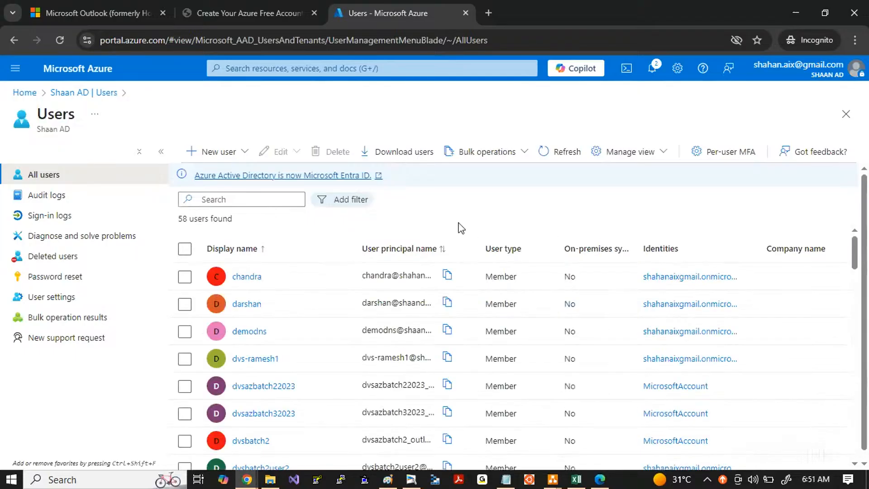
pyautogui.click(234, 152)
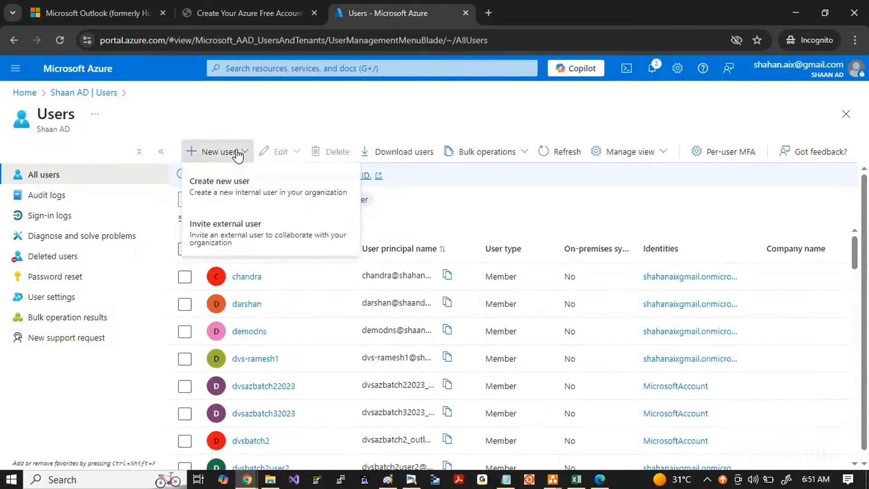
pyautogui.click(243, 187)
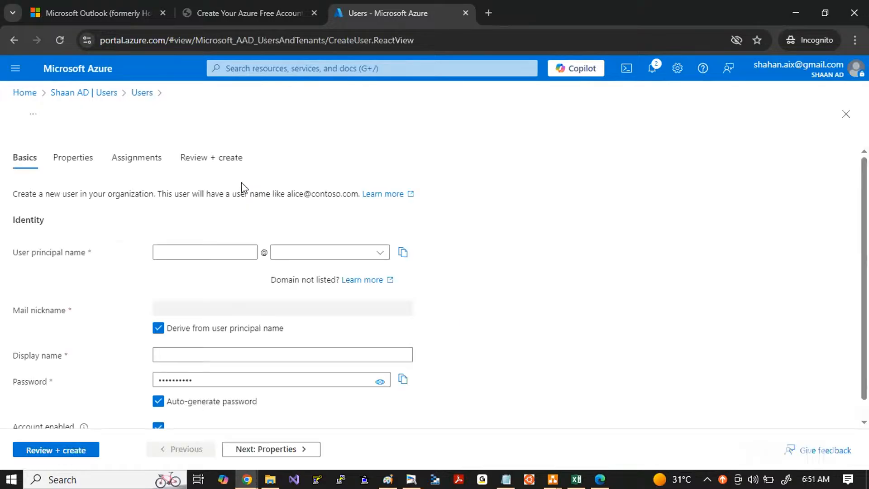
# Step: Fill in the new user's user principal name and select the entered text
pyautogui.click(169, 253)
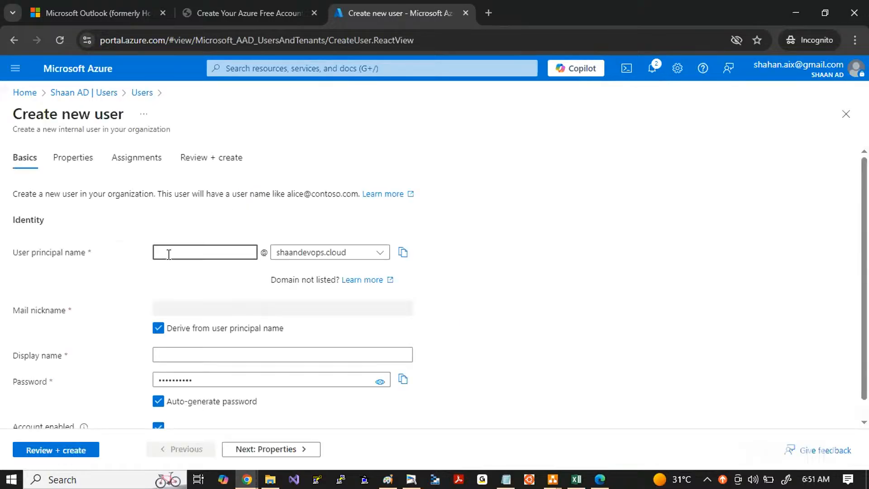
pyautogui.write('ksrmc')
pyautogui.press('BackSpace')
pyautogui.press('BackSpace')
pyautogui.write('b2')
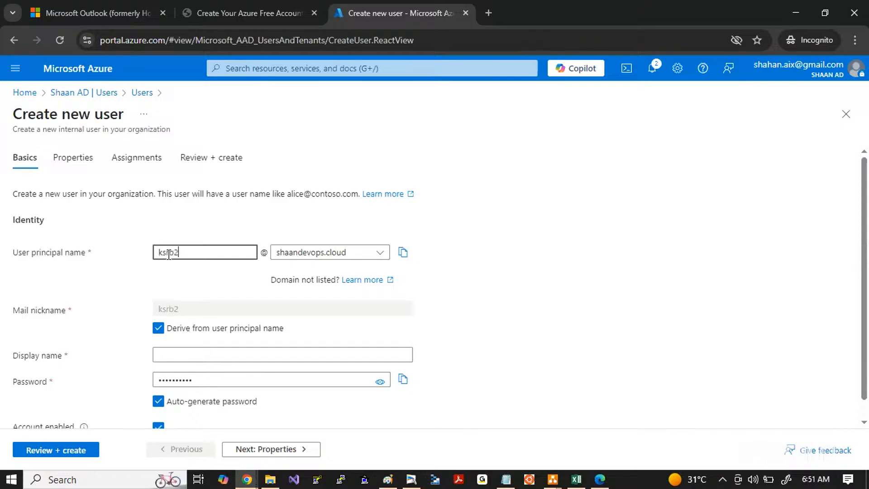
pyautogui.write('suresh')
pyautogui.moveTo(213, 252); pyautogui.dragTo(122, 258)
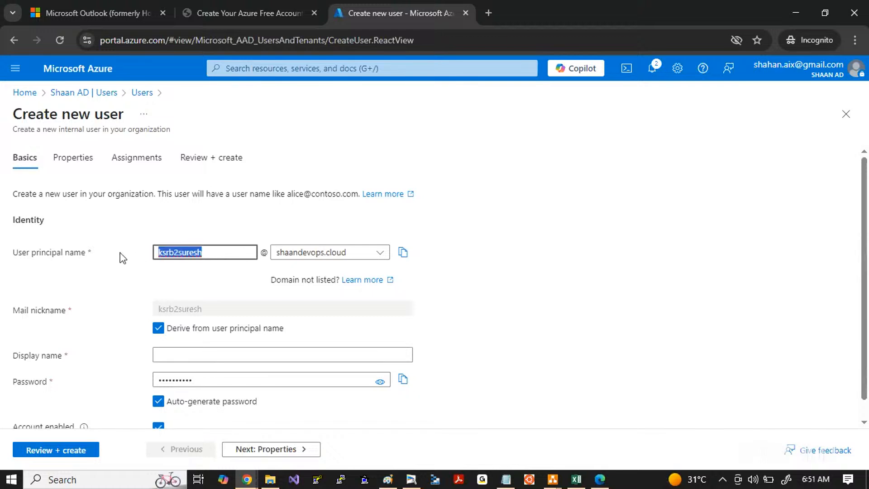
# Step: Set the principal name's domain to the tenant's onmicrosoft.com domain and reuse the user name as the display name
pyautogui.click(368, 256)
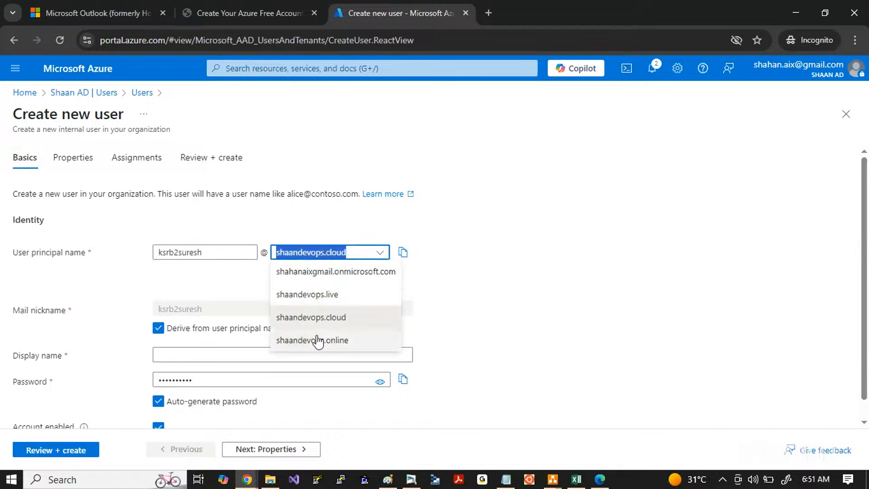
pyautogui.click(311, 274)
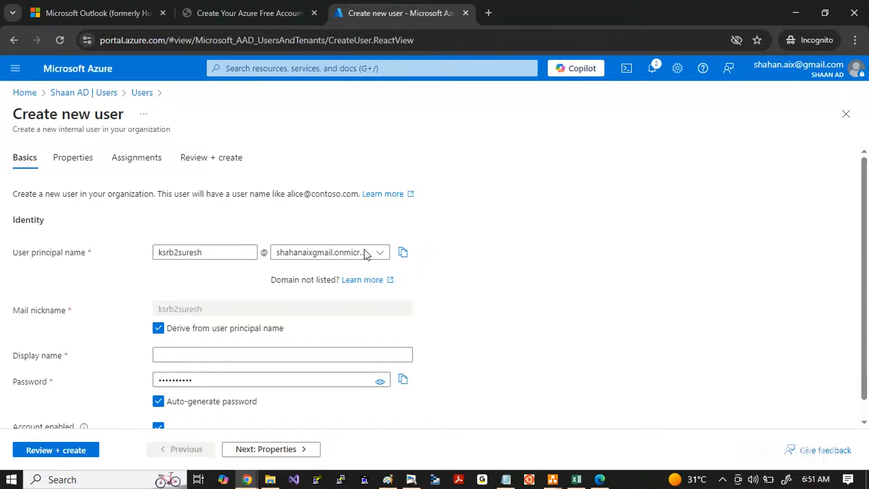
pyautogui.moveTo(217, 252); pyautogui.dragTo(154, 252)
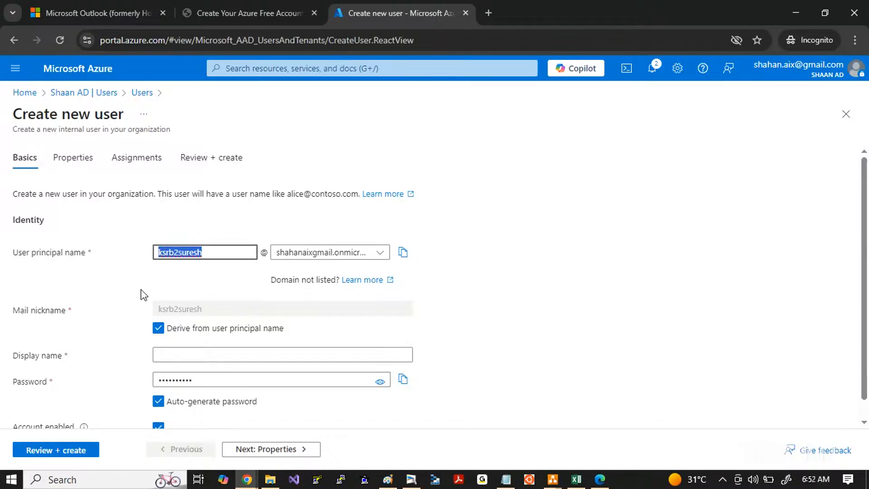
pyautogui.scroll(-1, 178, 280)
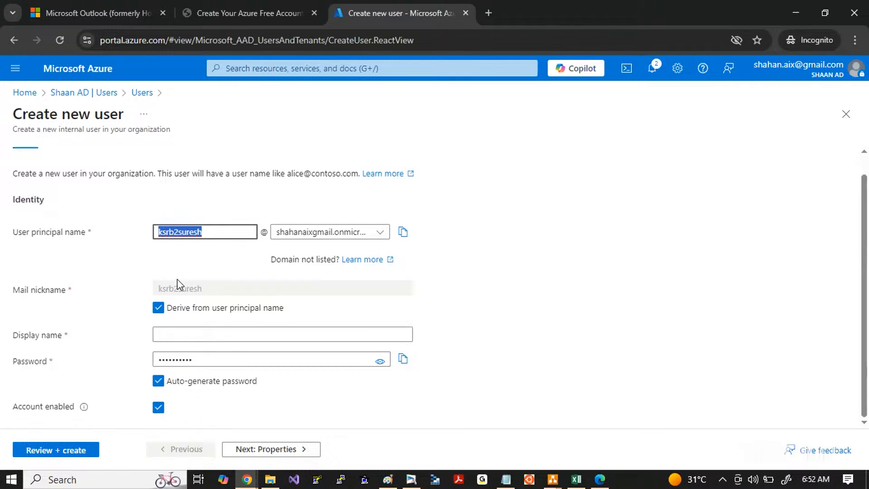
pyautogui.click(168, 337)
pyautogui.hotkey('ctrl', 'v')
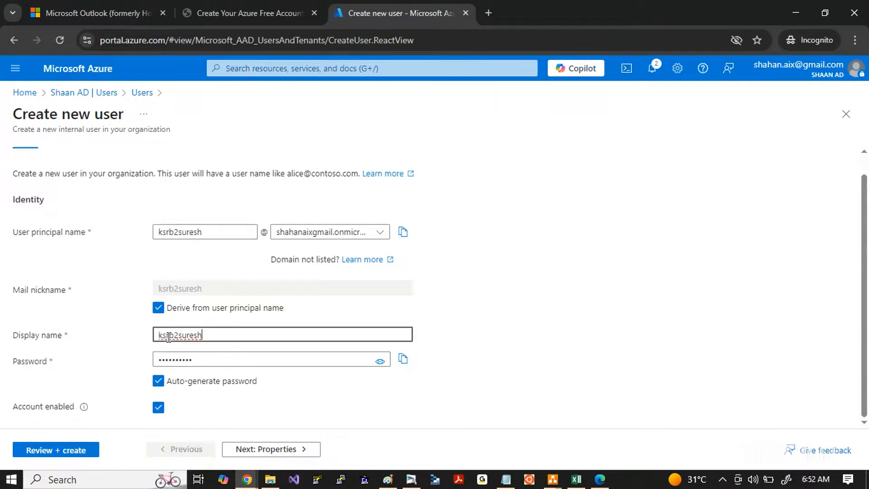
pyautogui.click(140, 327)
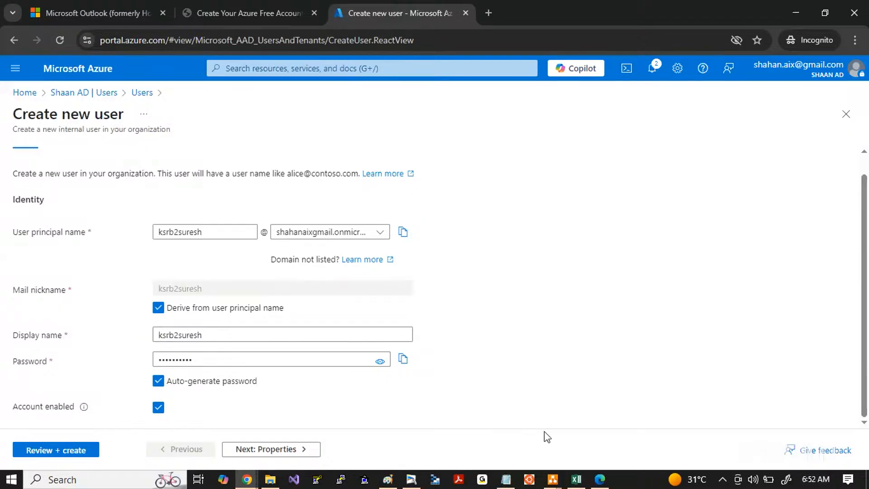
# Step: Switch to Notepad and paste the new user name below the existing e-mail address, separated by blank lines
pyautogui.click(506, 479)
pyautogui.press('Return')
pyautogui.press('Return')
pyautogui.press('Return')
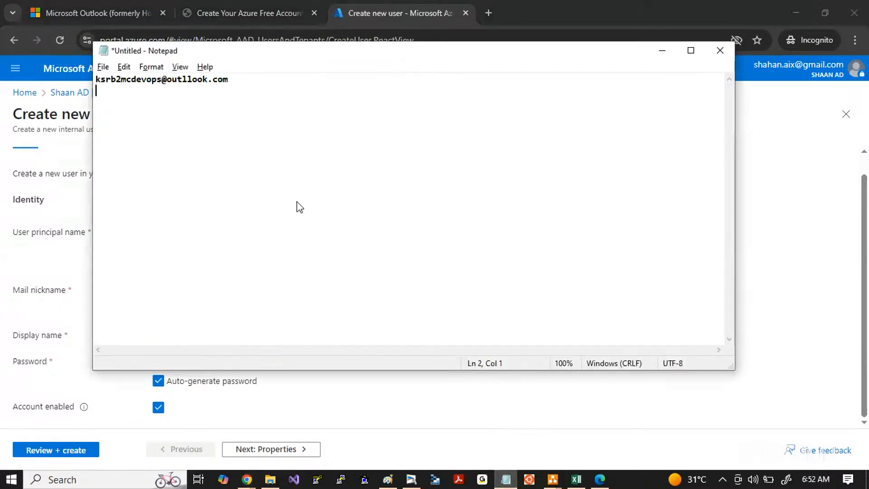
pyautogui.hotkey('ctrl', 'v')
pyautogui.hotkey('ctrl', '+')
pyautogui.hotkey('ctrl', '+')
pyautogui.hotkey('ctrl', '+')
pyautogui.hotkey('ctrl', '+')
pyautogui.hotkey('ctrl', '+')
pyautogui.hotkey('ctrl', '+')
pyautogui.hotkey('ctrl', '+')
pyautogui.hotkey('ctrl', '+')
pyautogui.hotkey('ctrl', '+')
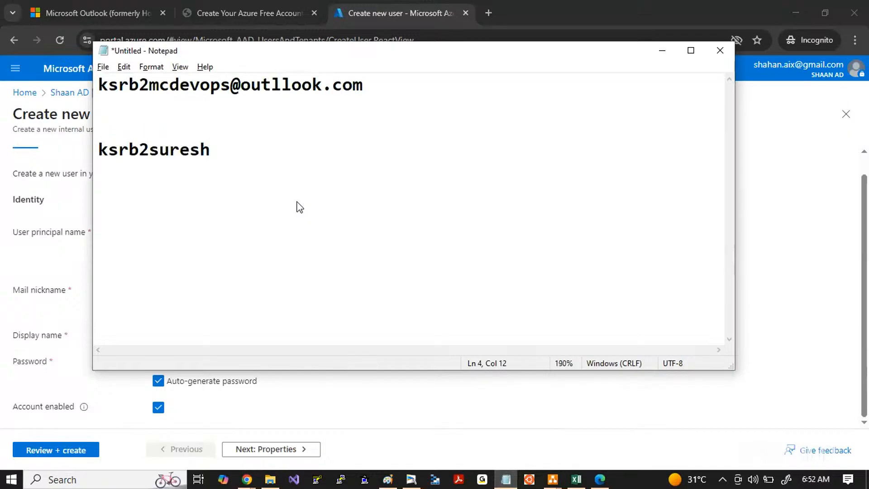
# Step: Open the new user's review page in Chrome, reveal the generated password and copy it into Notepad below the user name
pyautogui.hotkey('alt', 'Tab')
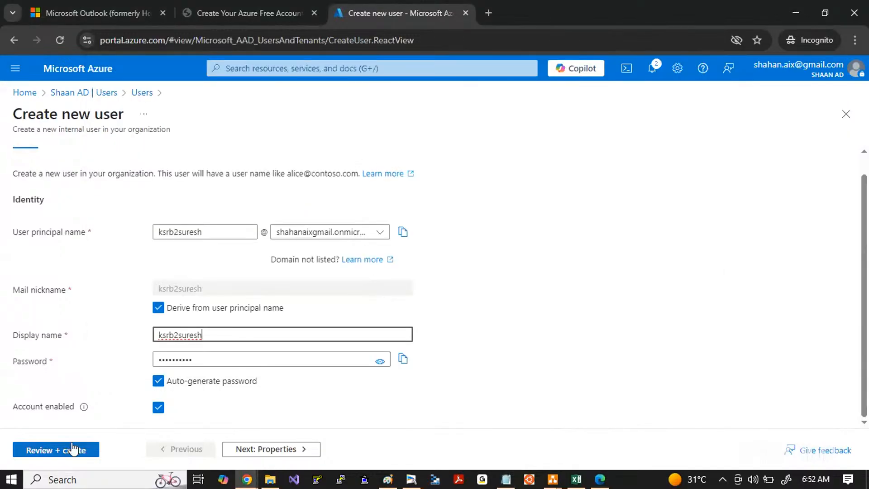
pyautogui.click(59, 450)
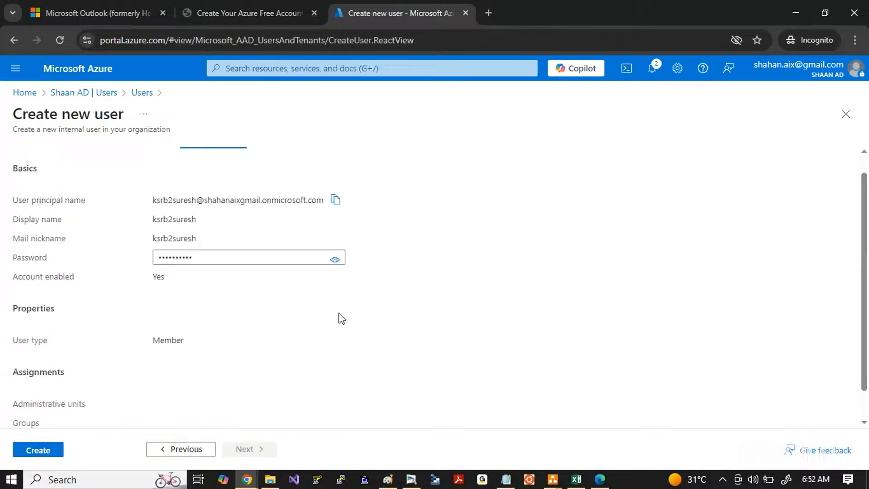
pyautogui.click(335, 259)
pyautogui.moveTo(218, 257); pyautogui.dragTo(108, 266)
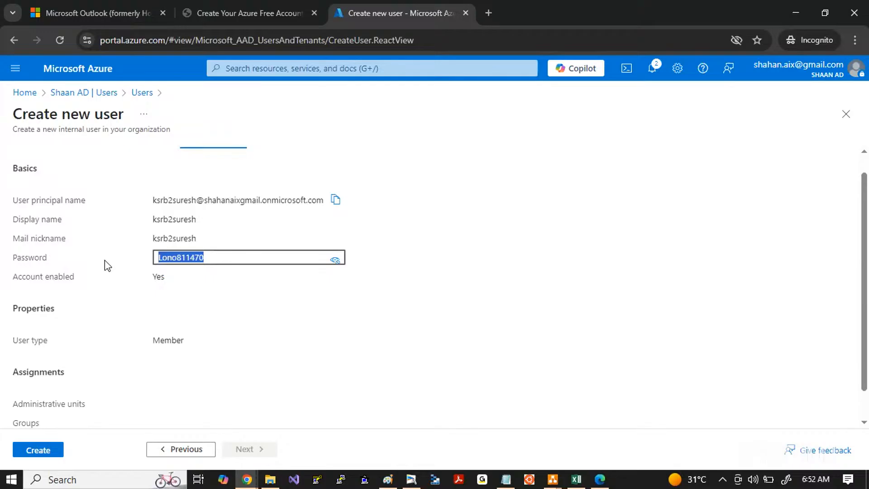
pyautogui.hotkey('ctrl', 'c')
pyautogui.hotkey('alt', 'Tab')
pyautogui.press('Return')
pyautogui.hotkey('ctrl', 'v')
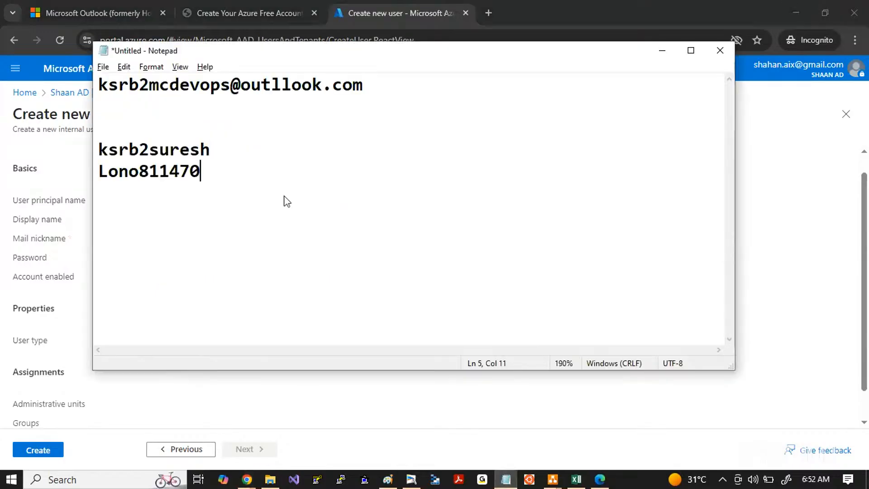
# Step: Copy the full user principal name from the review page and paste it into Notepad below the password
pyautogui.hotkey('alt', 'Tab')
pyautogui.click(335, 200)
pyautogui.hotkey('alt', 'Tab')
pyautogui.press('Return')
pyautogui.hotkey('ctrl', 'v')
pyautogui.hotkey('alt', 'Tab')
pyautogui.hotkey('alt', 'Tab')
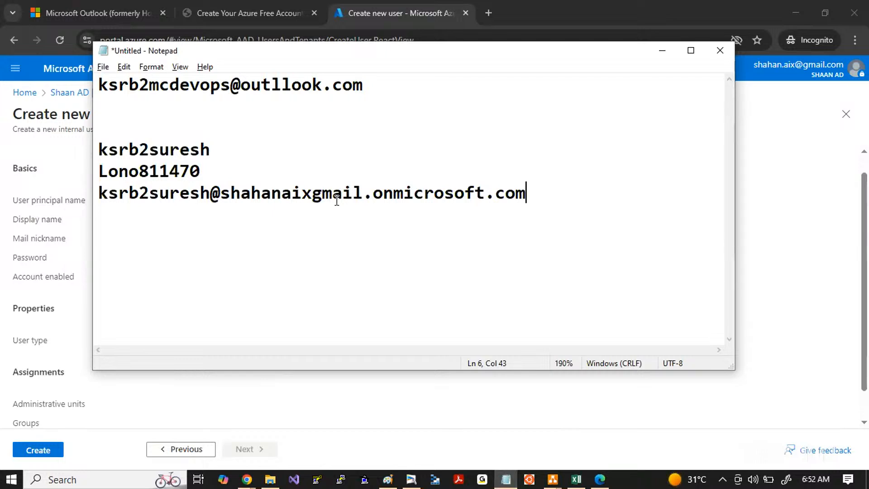
# Step: Return to the review page in Chrome and create the new user
pyautogui.hotkey('alt', 'Tab')
pyautogui.scroll(-2, 259, 305)
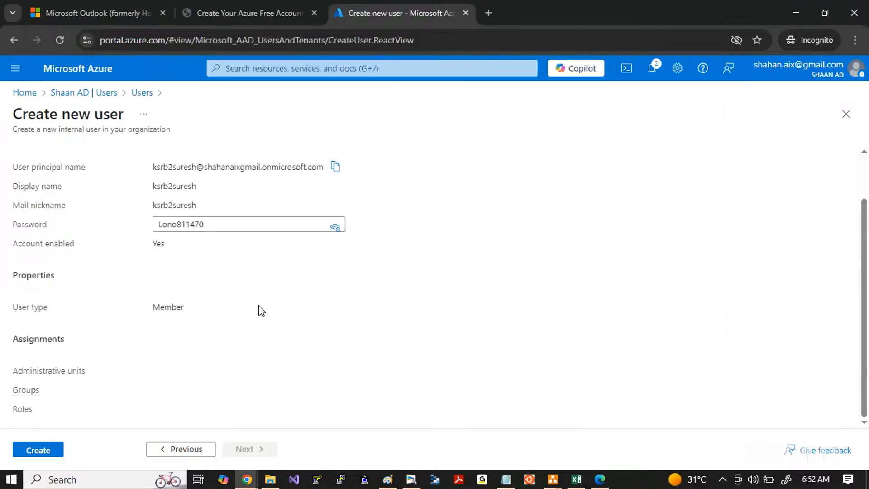
pyautogui.click(31, 455)
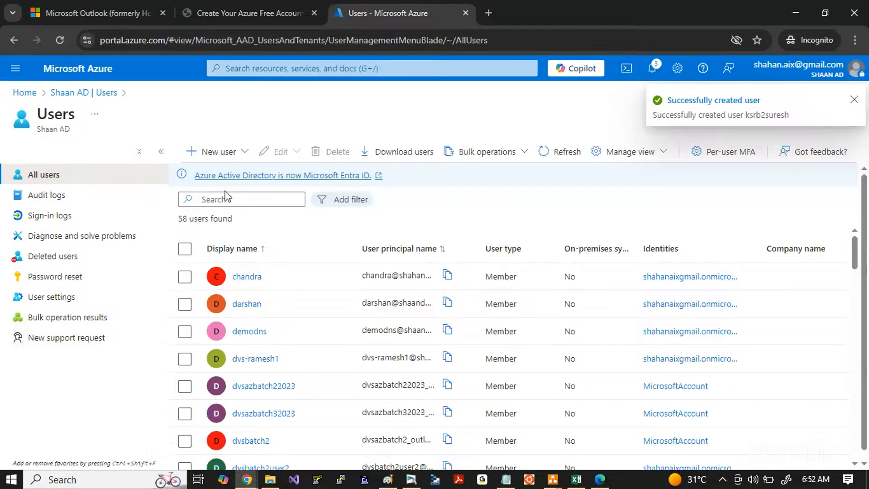
# Step: Search the tenant's user list for the newly created user name
pyautogui.click(209, 200)
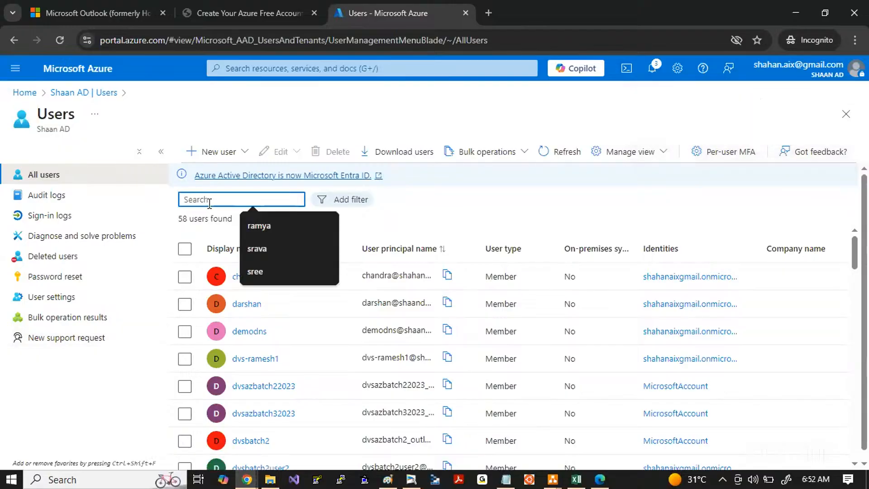
pyautogui.write('ksrb2suresh')
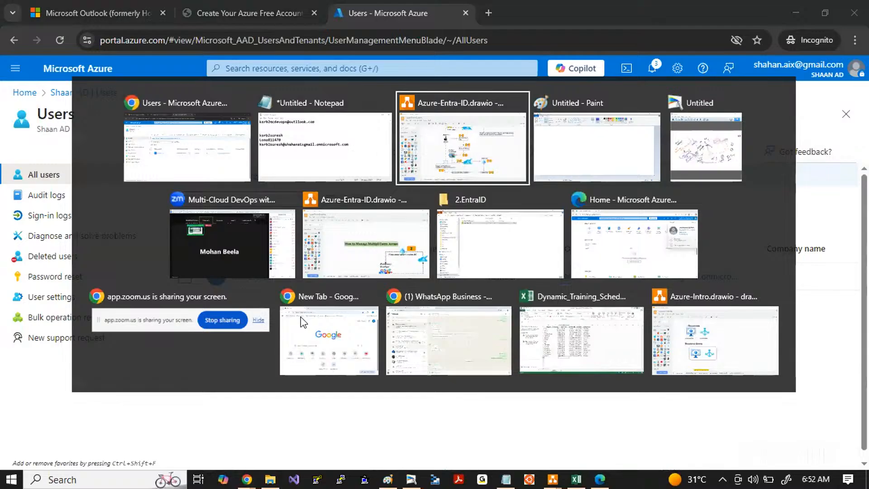
# Step: Switch to the Azure-Entra-ID diagram in draw.io and examine the user-creation flow from the ServiceNow/Jira request to the created user
pyautogui.press('alt')
pyautogui.click(318, 177)
pyautogui.click(420, 180)
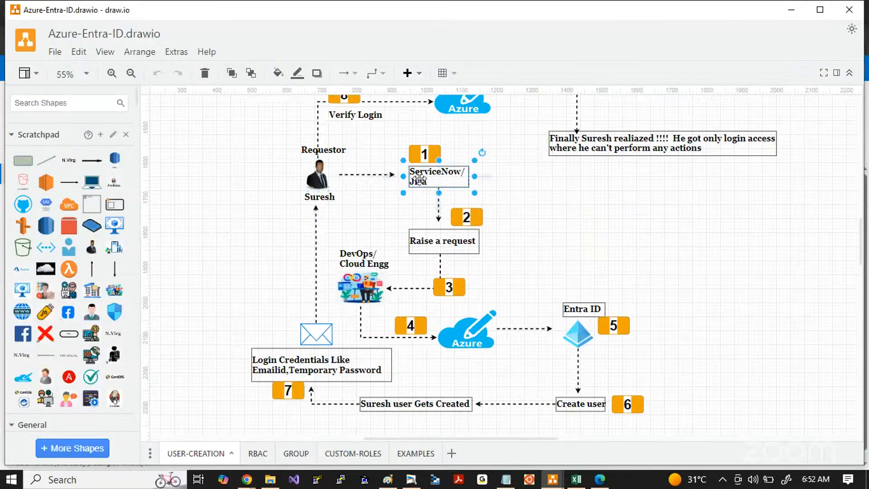
pyautogui.click(369, 294)
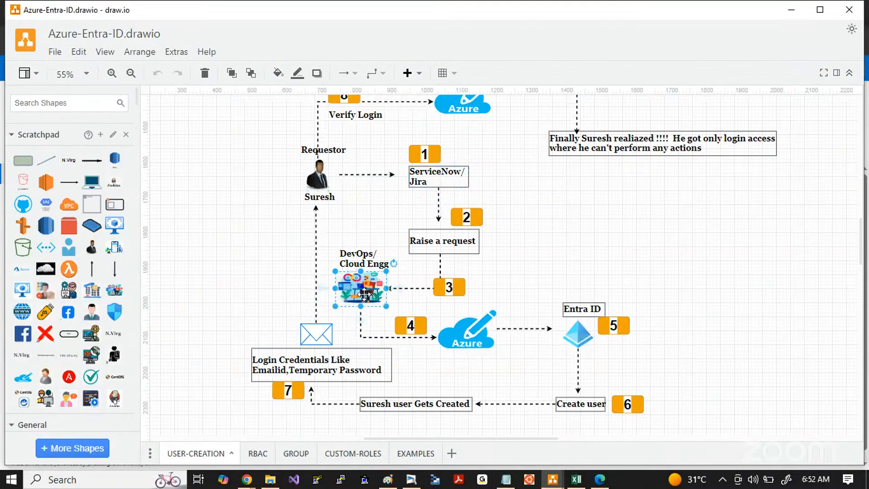
pyautogui.click(458, 338)
pyautogui.click(578, 333)
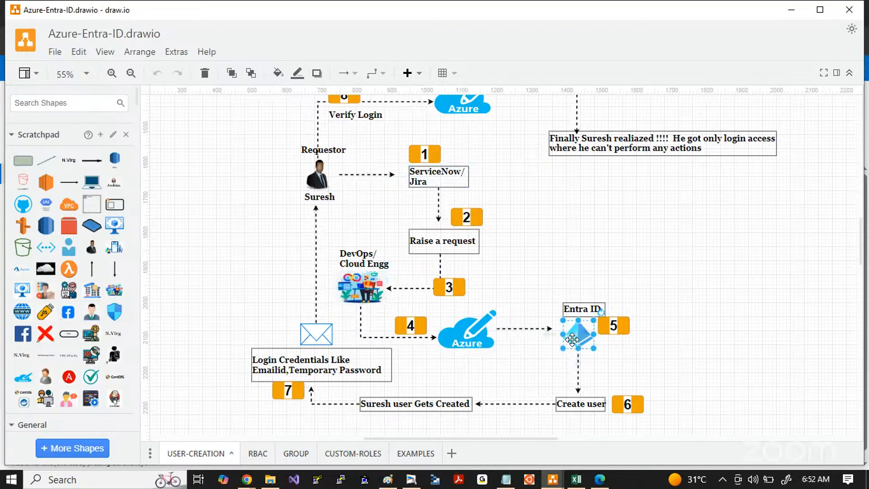
pyautogui.click(581, 404)
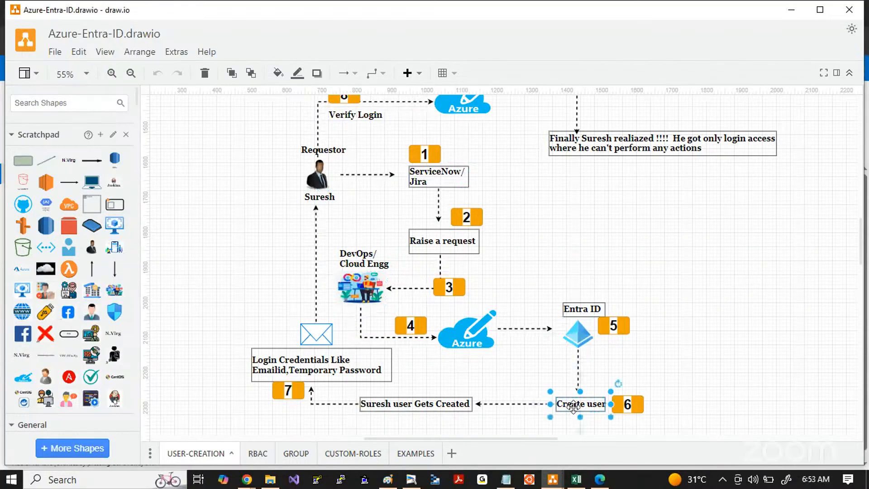
pyautogui.click(422, 404)
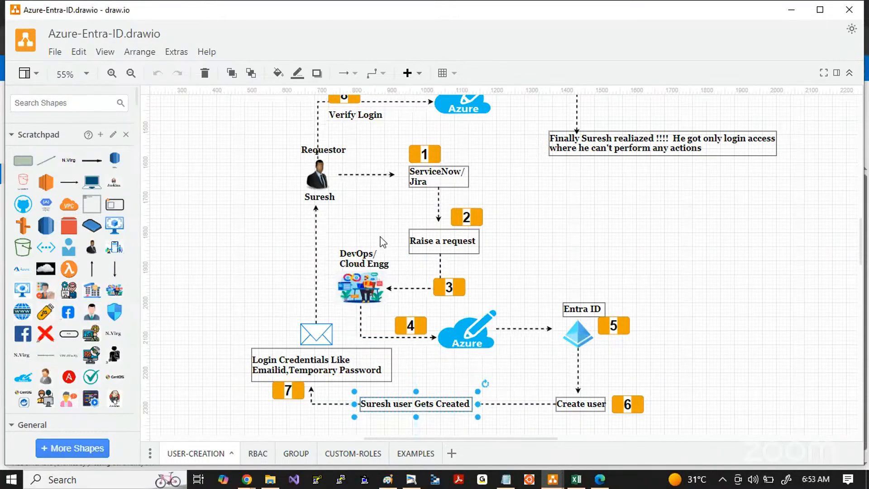
# Step: Switch to the Azure portal in Edge and start signing in with another account
pyautogui.click(600, 479)
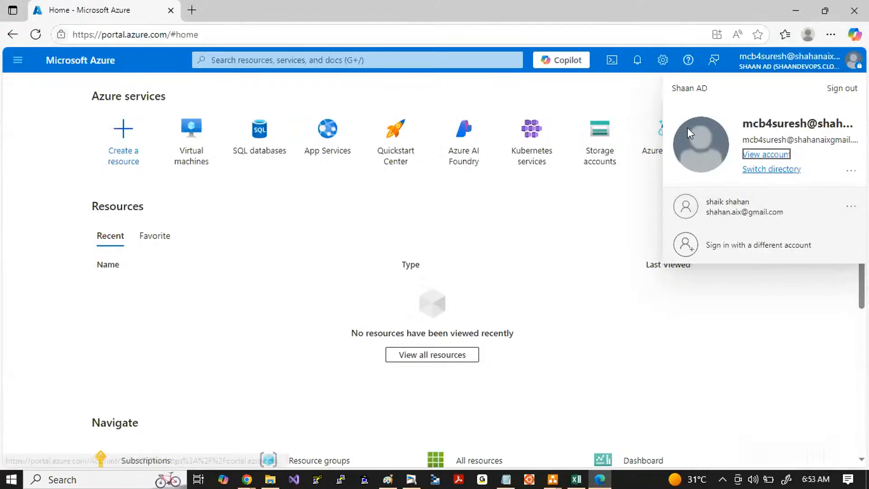
pyautogui.click(741, 252)
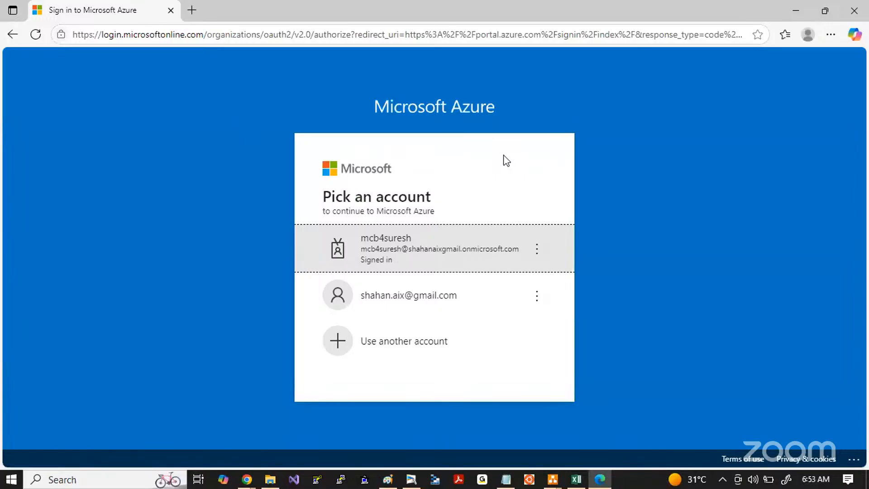
pyautogui.click(392, 351)
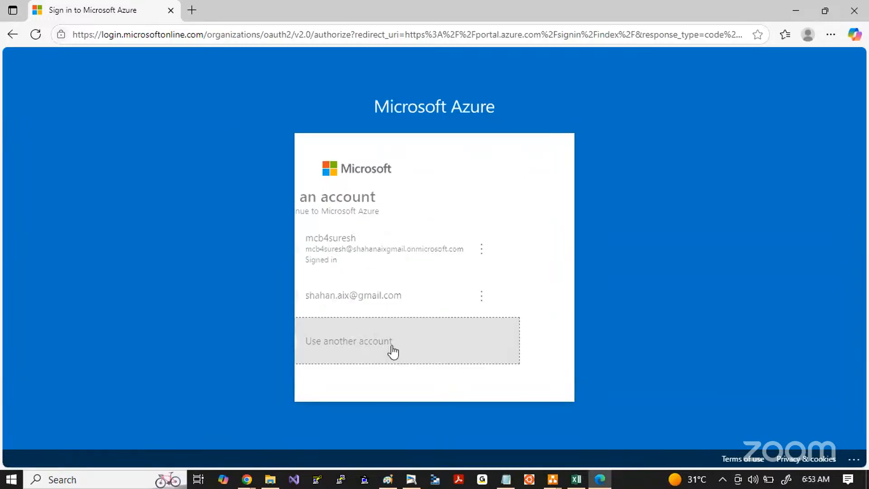
pyautogui.click(343, 217)
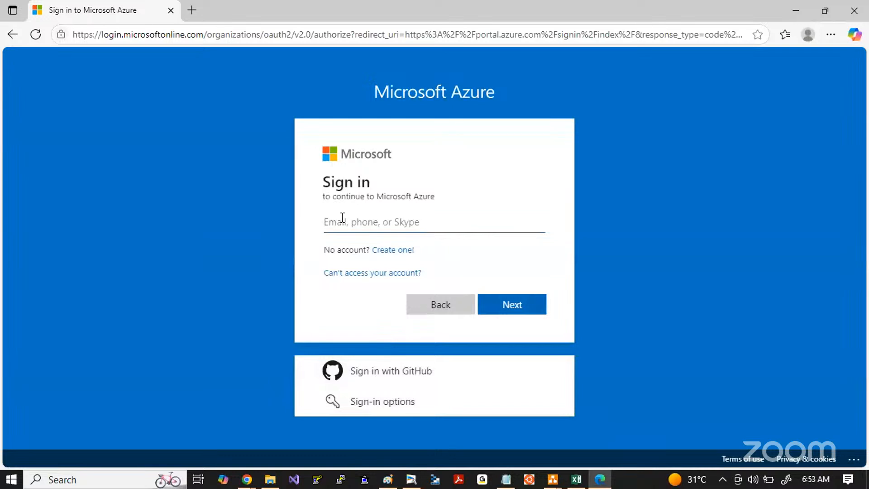
# Step: Enter the new user's full principal name copied from Notepad on the sign-in form and continue to the password prompt
pyautogui.write('ksrb2suresh')
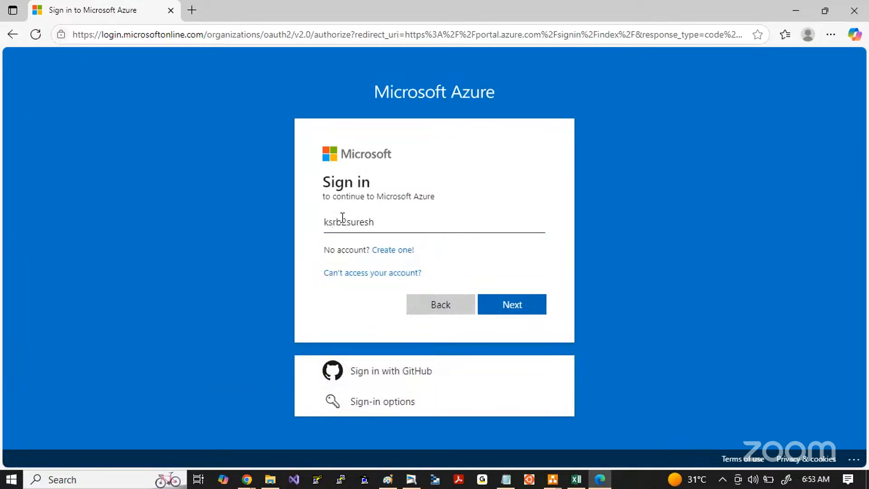
pyautogui.hotkey('alt', 'Tab')
pyautogui.press('Tab')
pyautogui.press('Tab')
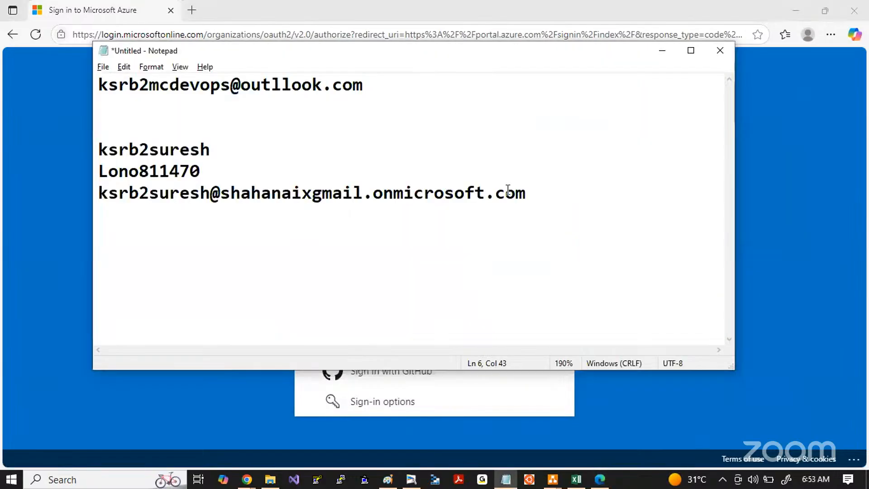
pyautogui.moveTo(542, 199); pyautogui.dragTo(97, 198)
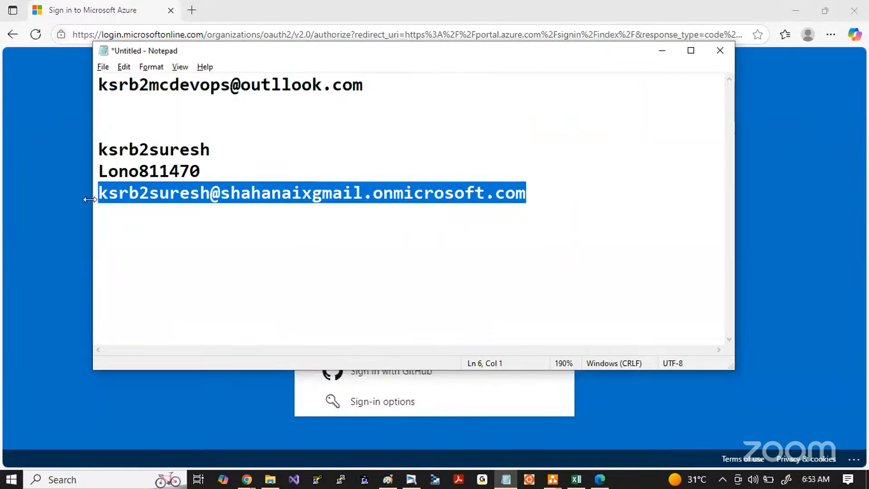
pyautogui.hotkey('ctrl', 'c')
pyautogui.hotkey('alt', 'Tab')
pyautogui.hotkey('ctrl', 'v')
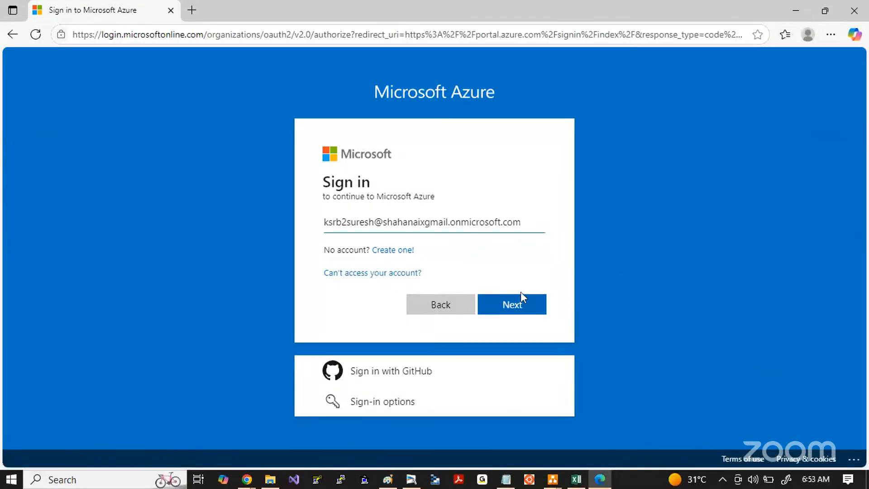
pyautogui.click(515, 302)
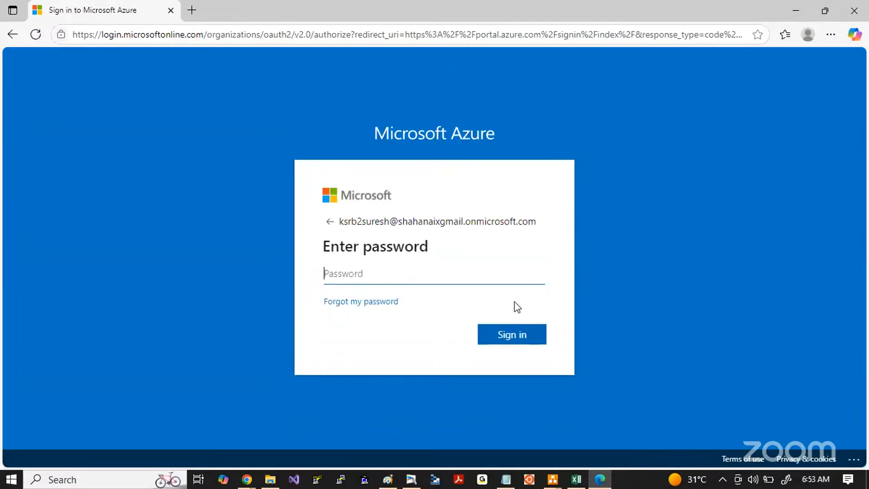
# Step: Copy the temporary password from Notepad into the password field and sign in as the new user
pyautogui.write('••••')
pyautogui.hotkey('alt', 'Tab')
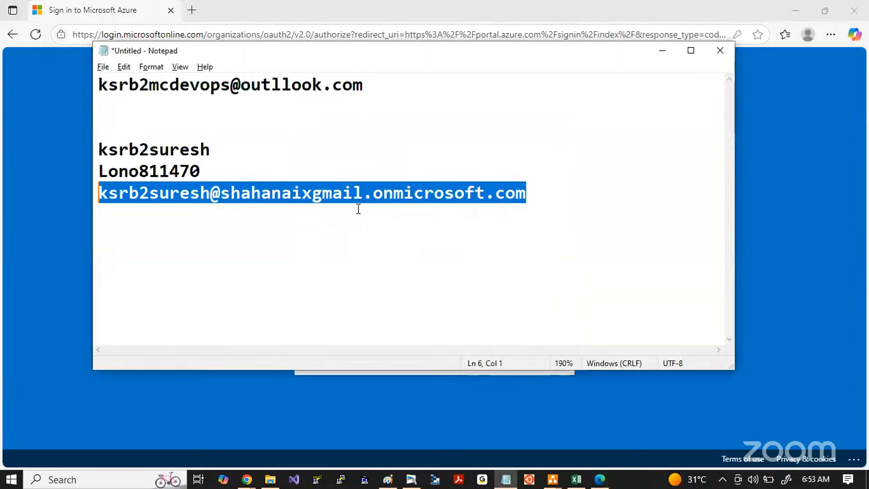
pyautogui.moveTo(211, 149); pyautogui.dragTo(80, 143)
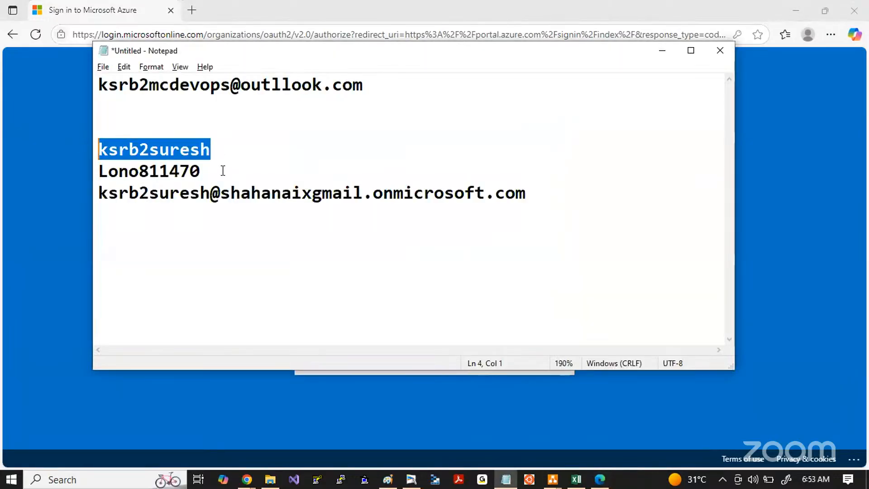
pyautogui.moveTo(223, 171); pyautogui.dragTo(99, 176)
pyautogui.hotkey('ctrl', 'c')
pyautogui.hotkey('alt', 'Tab')
pyautogui.hotkey('ctrl', 'v')
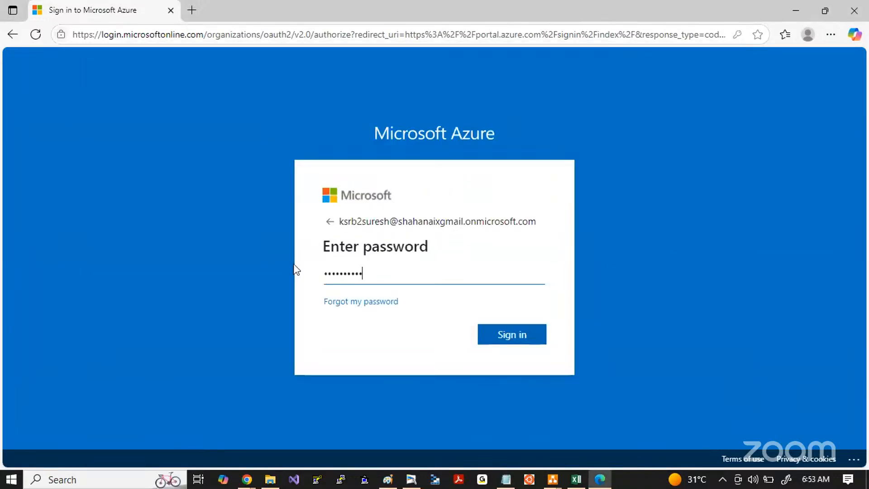
pyautogui.click(519, 336)
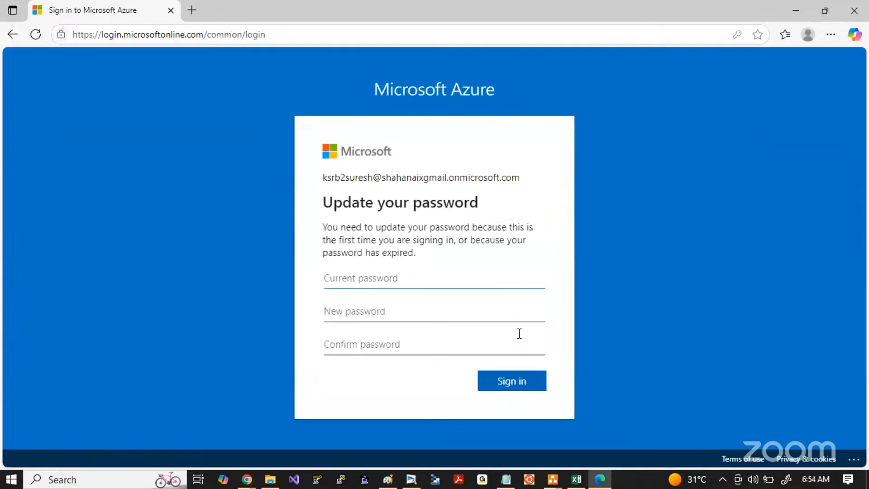
# Step: Enter the current temporary password, set and confirm a new password for the account, and submit the password update
pyautogui.hotkey('ctrl', 'v')
pyautogui.press('Tab')
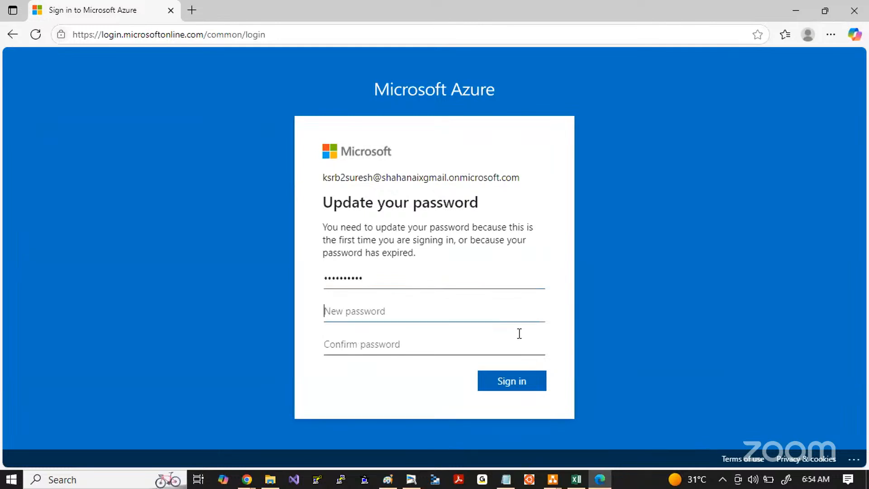
pyautogui.write('•')
pyautogui.press('BackSpace')
pyautogui.write('••••••••••••••')
pyautogui.press('Tab')
pyautogui.write('•••••')
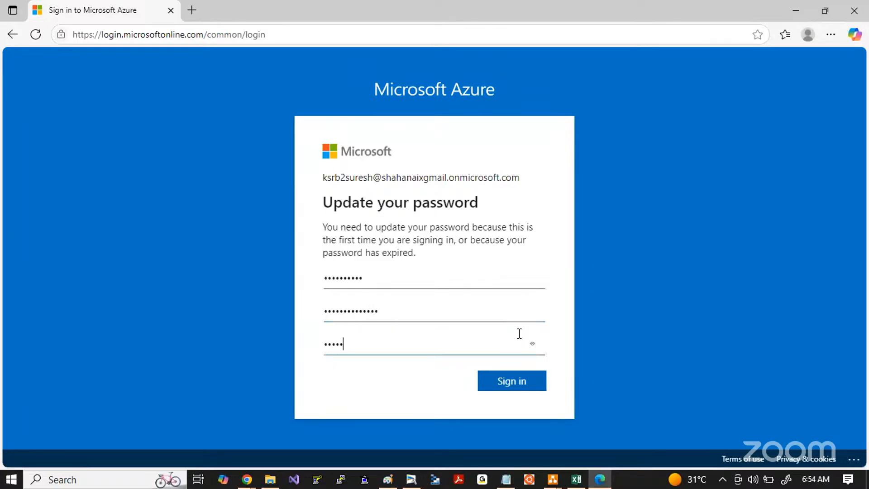
pyautogui.write('•••••••••')
pyautogui.click(543, 386)
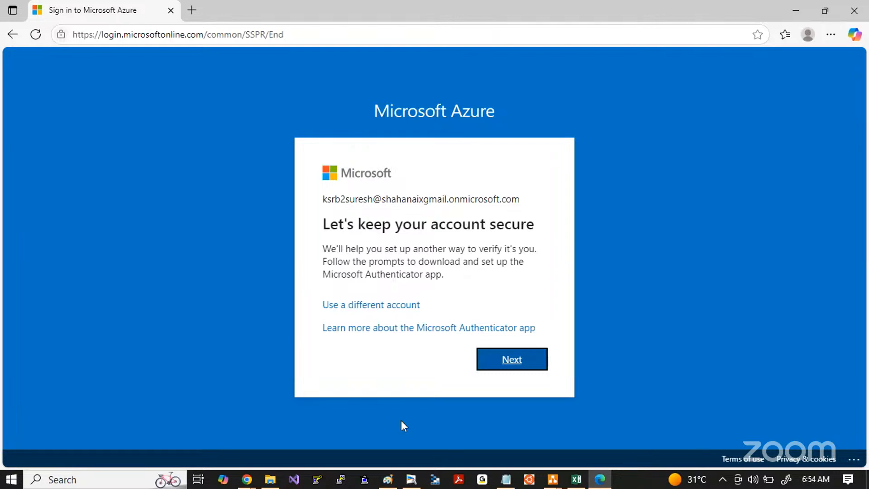
# Step: Switch to Paint and add the text "MFA: Multi Factor Authentication" in black near the top of the canvas
pyautogui.click(387, 478)
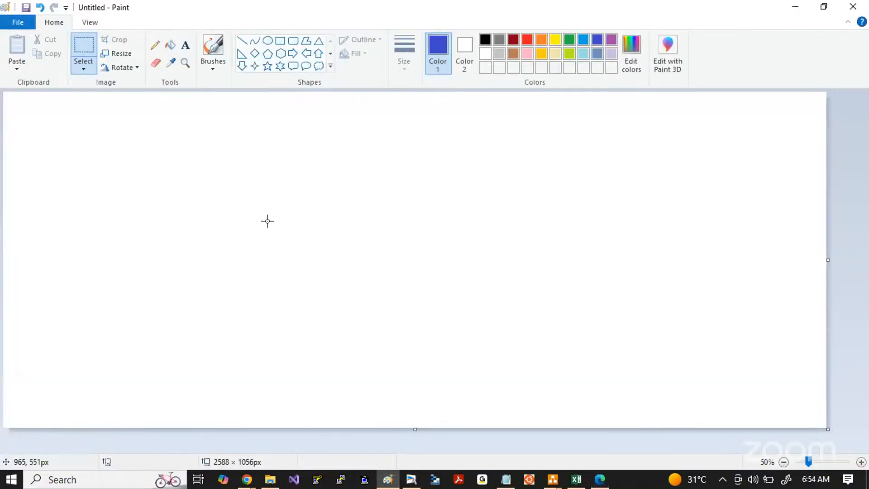
pyautogui.click(185, 45)
pyautogui.click(108, 163)
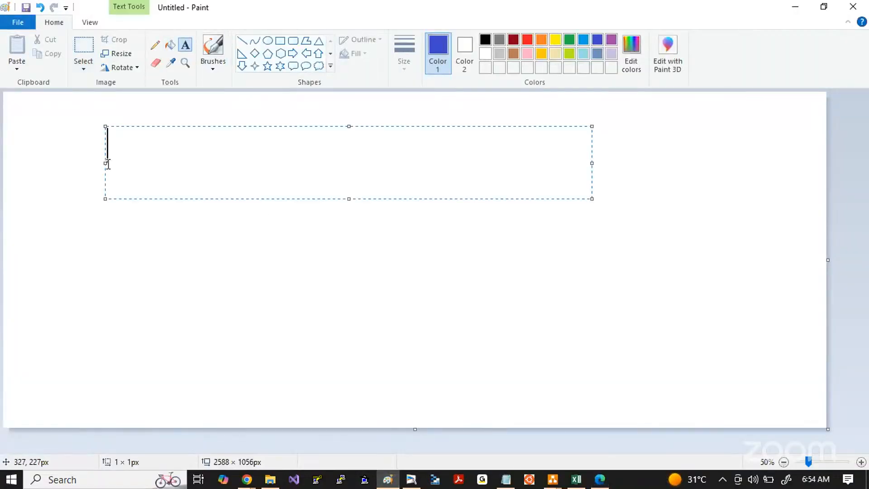
pyautogui.write('MFA: Mu')
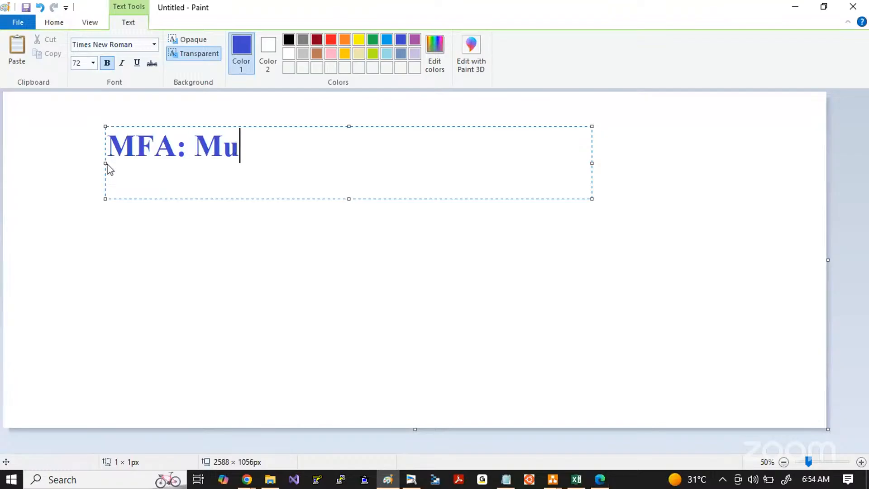
pyautogui.write('lti Factor ')
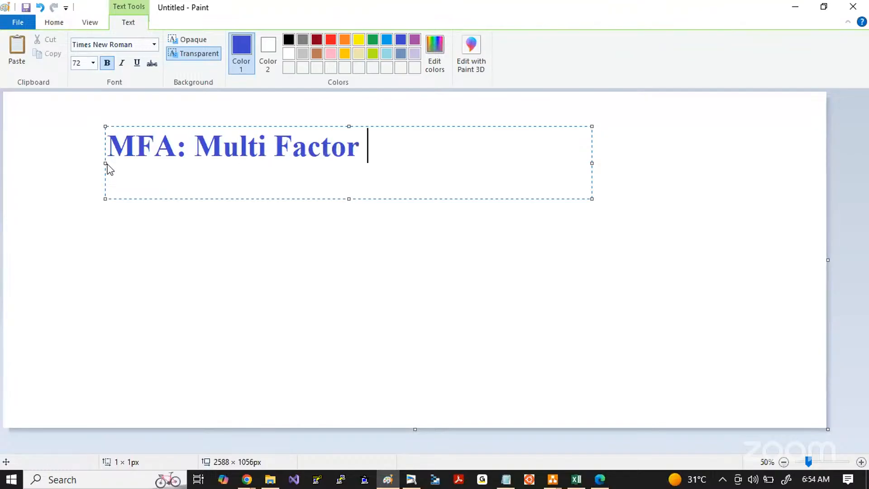
pyautogui.write('Authentication')
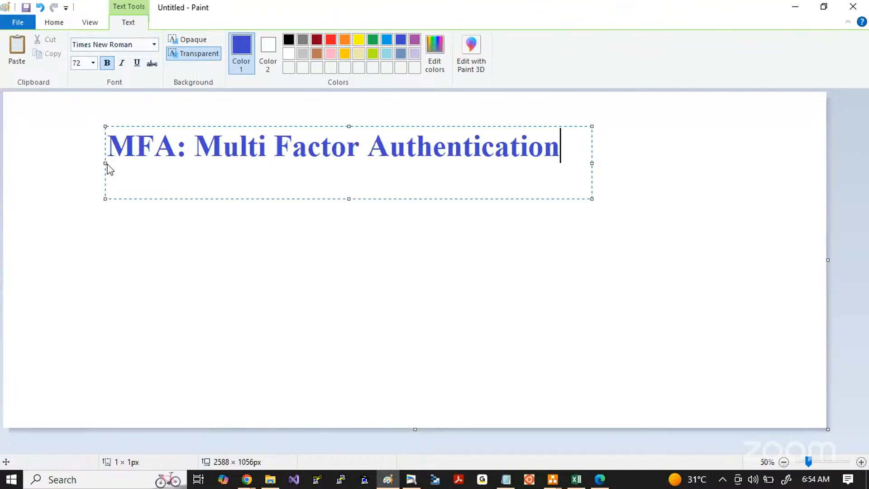
pyautogui.hotkey('ctrl', 'a')
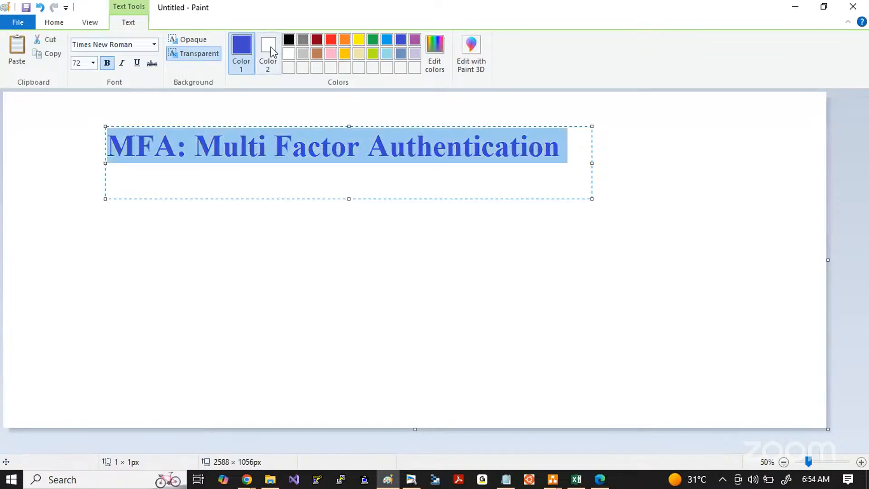
pyautogui.click(288, 39)
pyautogui.click(206, 225)
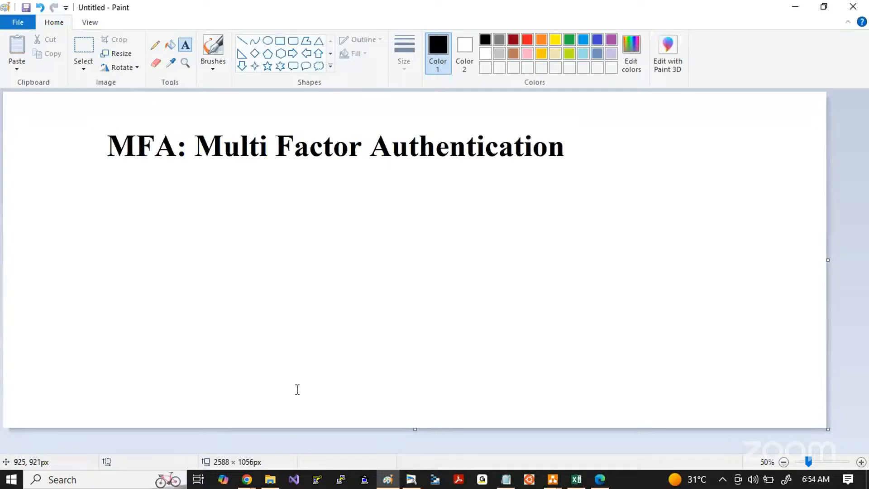
# Step: Switch back to Edge and run a web search for "microsoft authenticator" in a new tab
pyautogui.moveTo(249, 478)
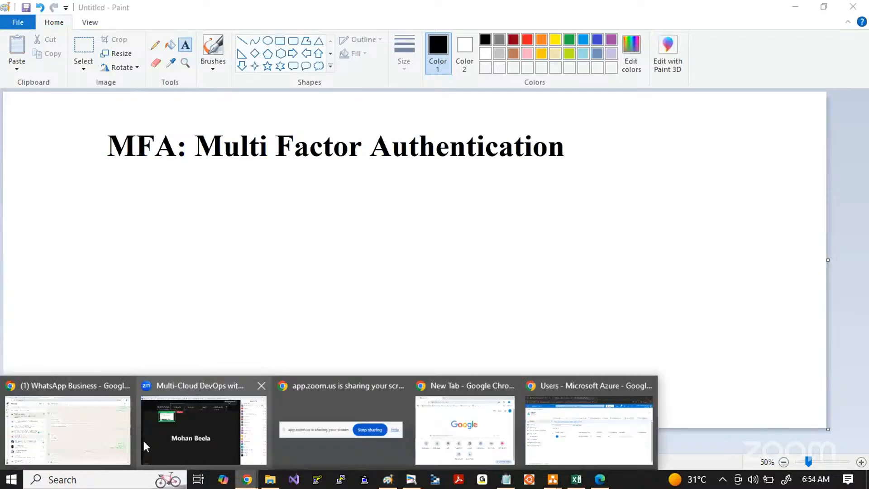
pyautogui.moveTo(571, 439)
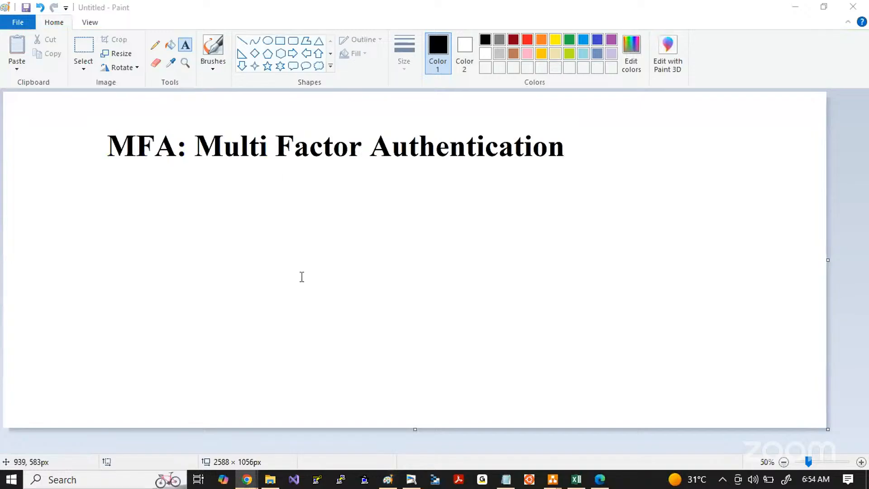
pyautogui.click(599, 478)
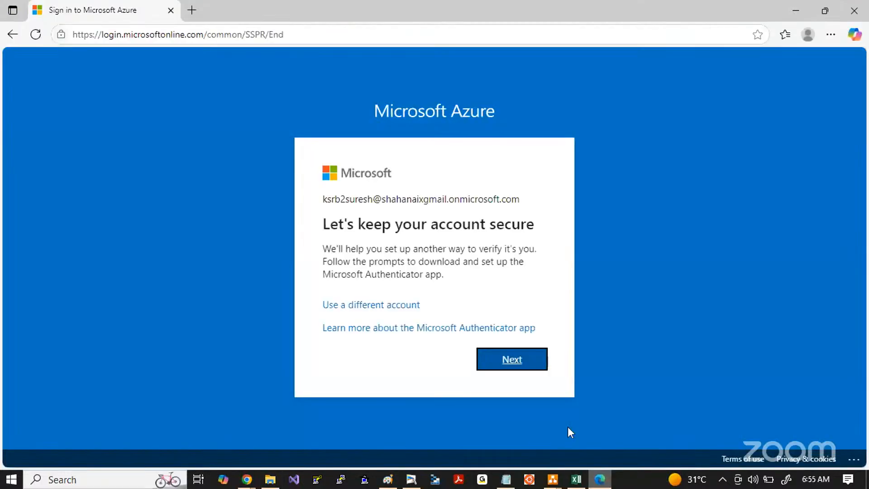
pyautogui.click(192, 10)
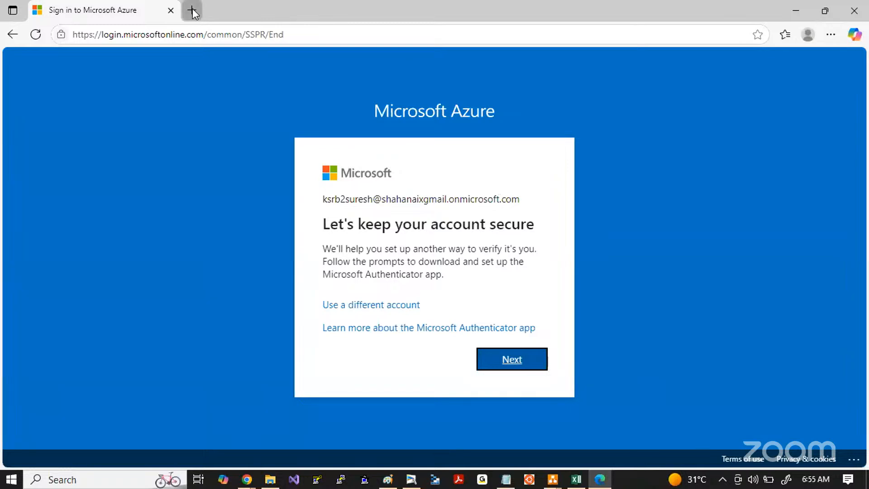
pyautogui.write('mi')
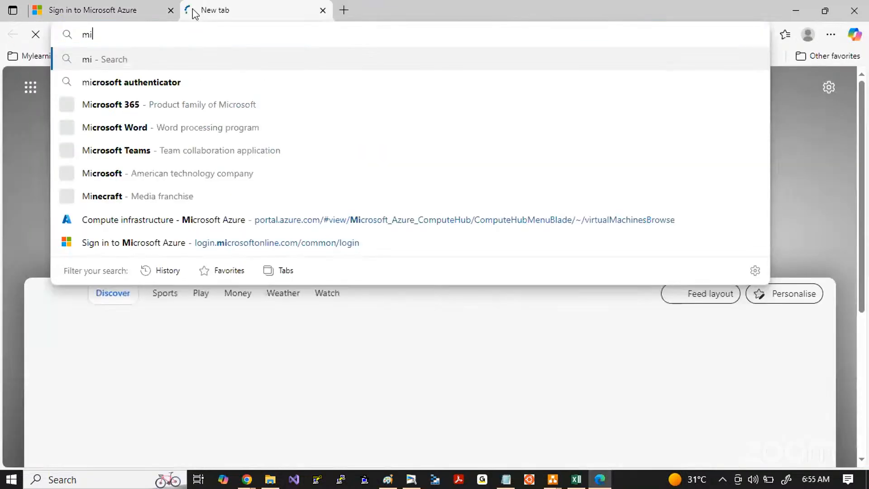
pyautogui.write('cros')
pyautogui.press('Return')
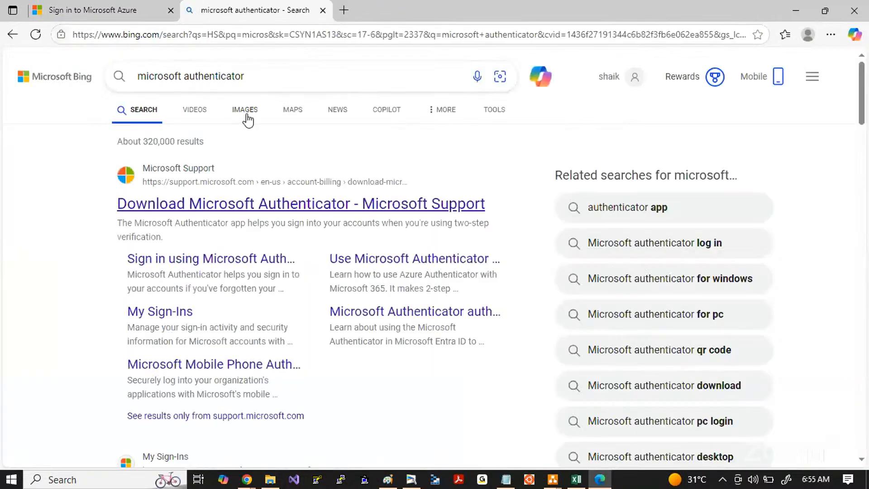
# Step: Browse the image results for Microsoft Authenticator and preview the Windows 10 app screenshot and the phone photo showing account codes
pyautogui.click(246, 114)
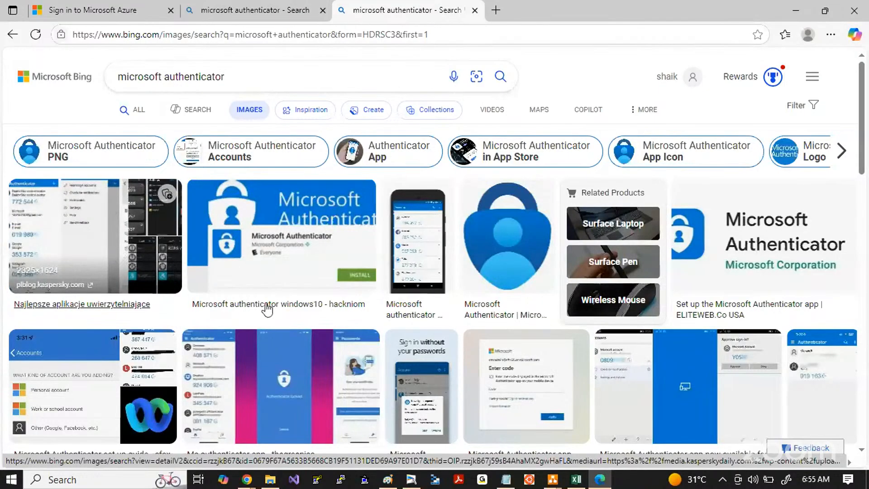
pyautogui.click(686, 387)
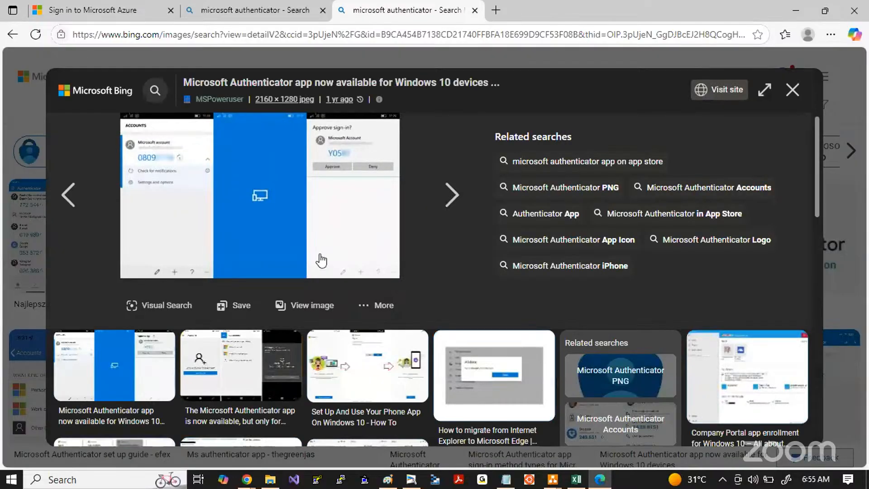
pyautogui.press('Escape')
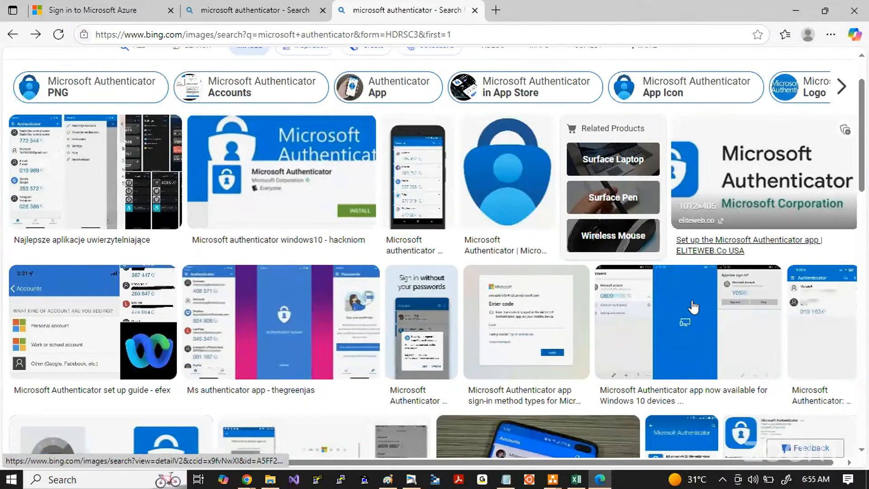
pyautogui.scroll(-3, 693, 307)
pyautogui.click(549, 311)
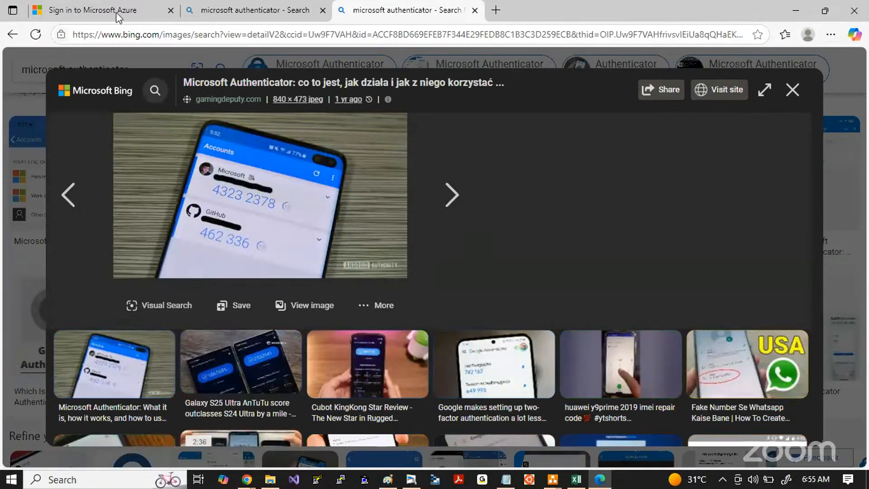
# Step: Return to the Azure sign-in page and advance the Microsoft Authenticator setup to the QR code
pyautogui.moveTo(98, 15)
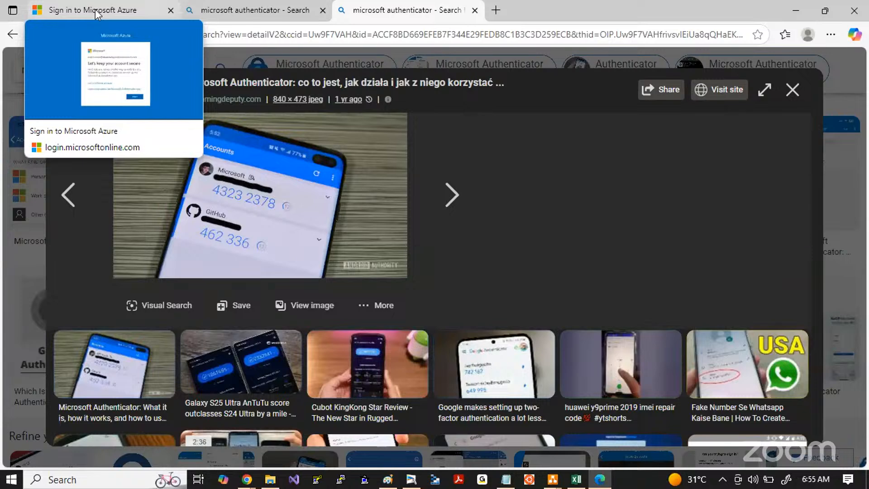
pyautogui.click(97, 12)
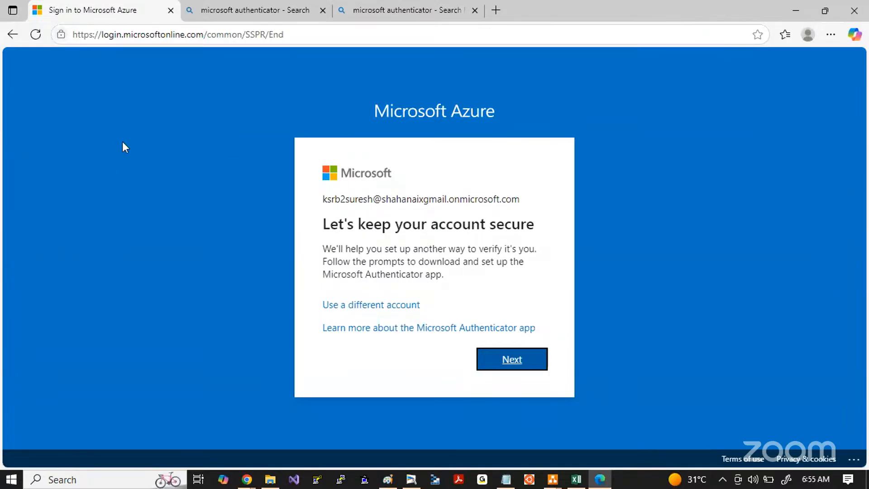
pyautogui.click(502, 358)
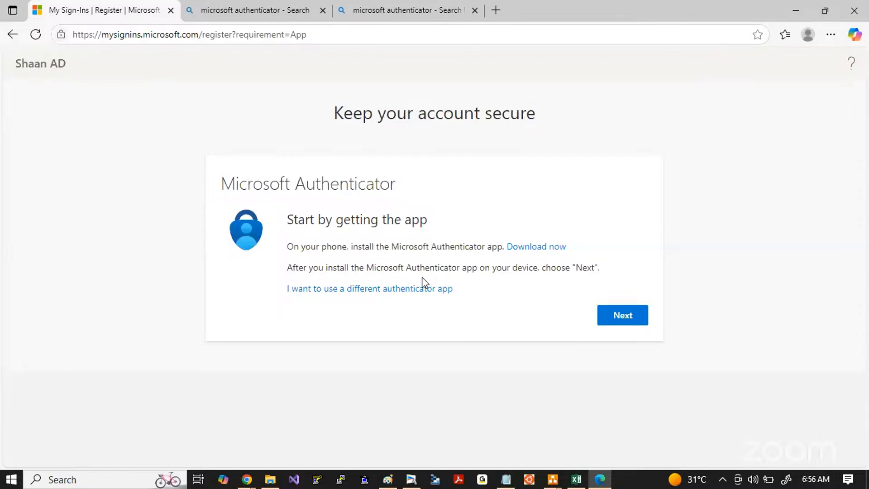
pyautogui.click(610, 323)
pyautogui.click(620, 314)
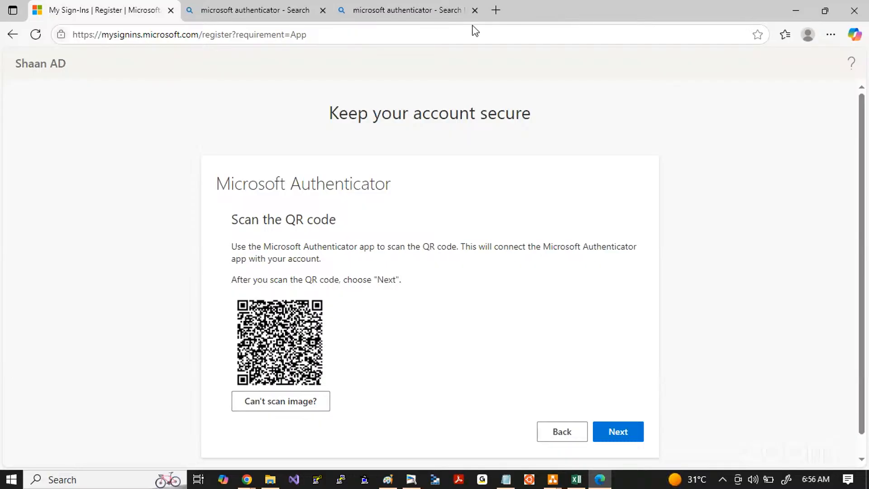
pyautogui.doubleClick(545, 10)
pyautogui.moveTo(589, 118)
pyautogui.mouseDown()
pyautogui.moveTo(595, 136)
pyautogui.moveTo(18, 27)
pyautogui.moveTo(0, 0)
pyautogui.mouseUp()
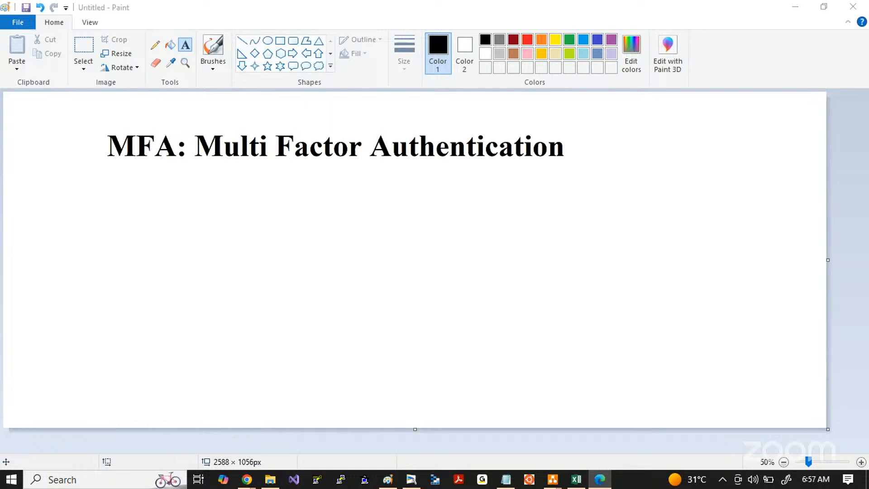
pyautogui.moveTo(149, 0)
pyautogui.mouseDown()
pyautogui.moveTo(356, 0)
pyautogui.moveTo(446, 62)
pyautogui.moveTo(452, 88)
pyautogui.mouseUp()
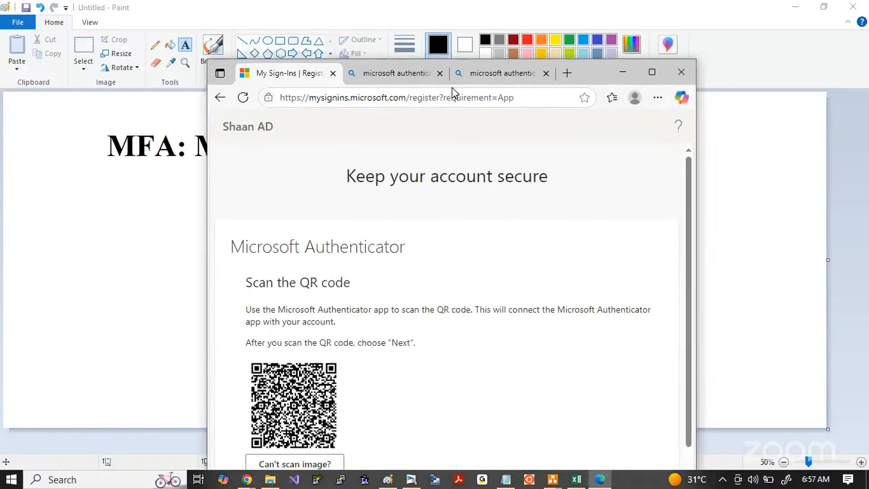
pyautogui.click(651, 72)
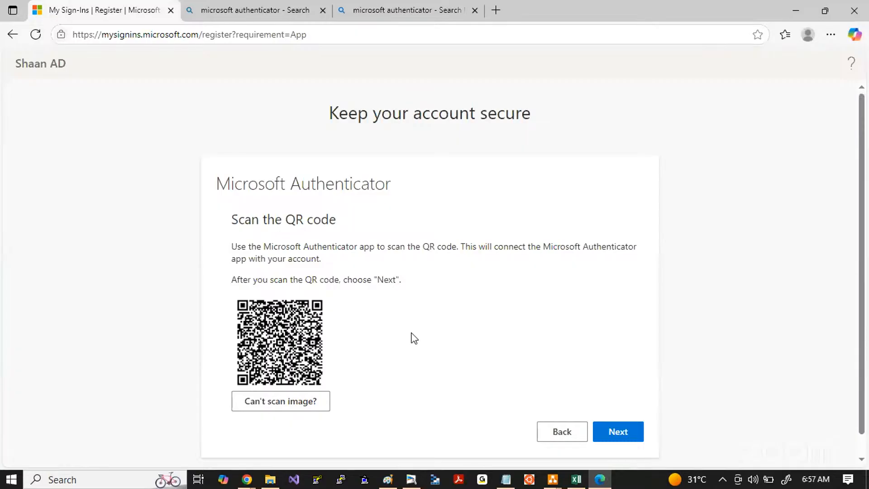
# Step: Continue past the QR code, verify the Authenticator notification with the displayed number, and finish the security setup to enter the Azure portal
pyautogui.click(619, 429)
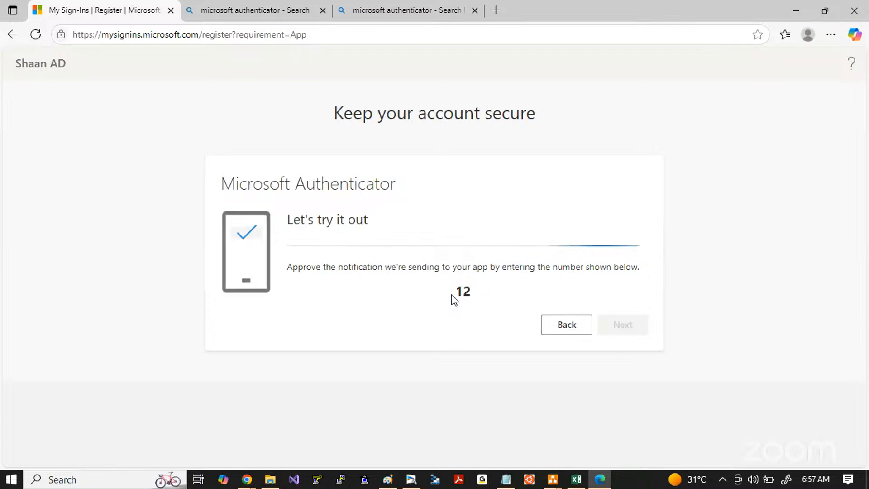
pyautogui.moveTo(452, 295); pyautogui.dragTo(482, 295)
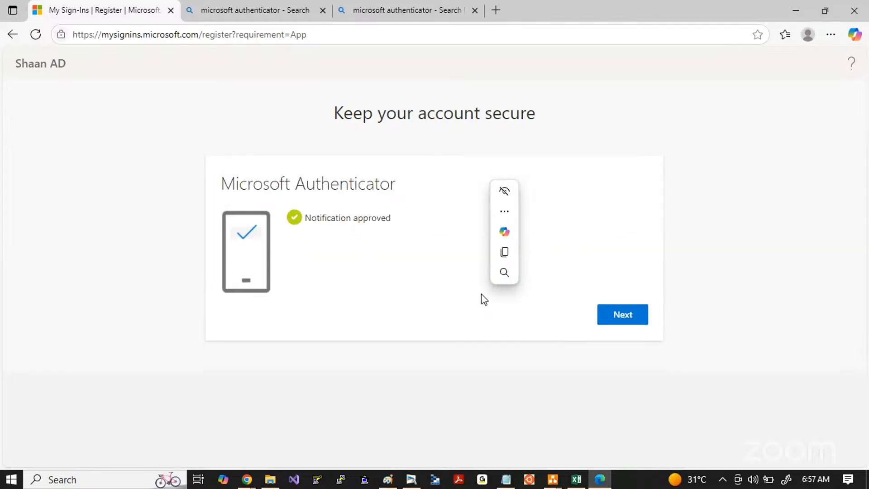
pyautogui.click(617, 322)
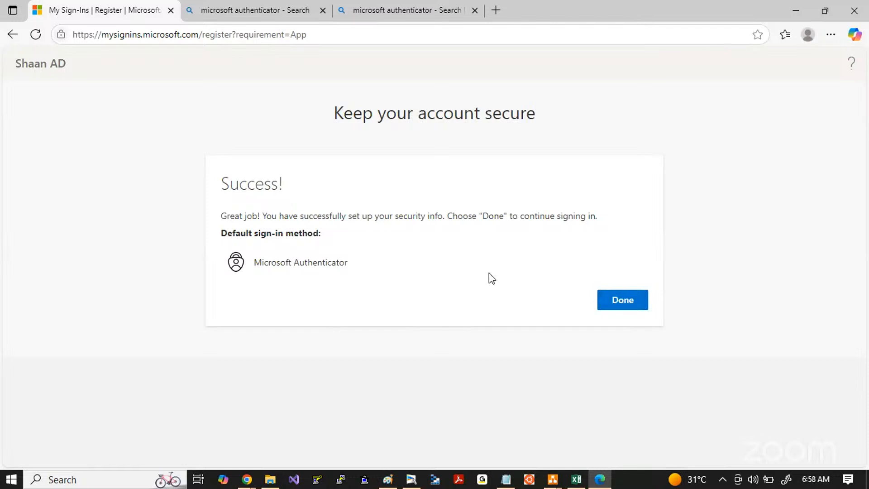
pyautogui.click(623, 302)
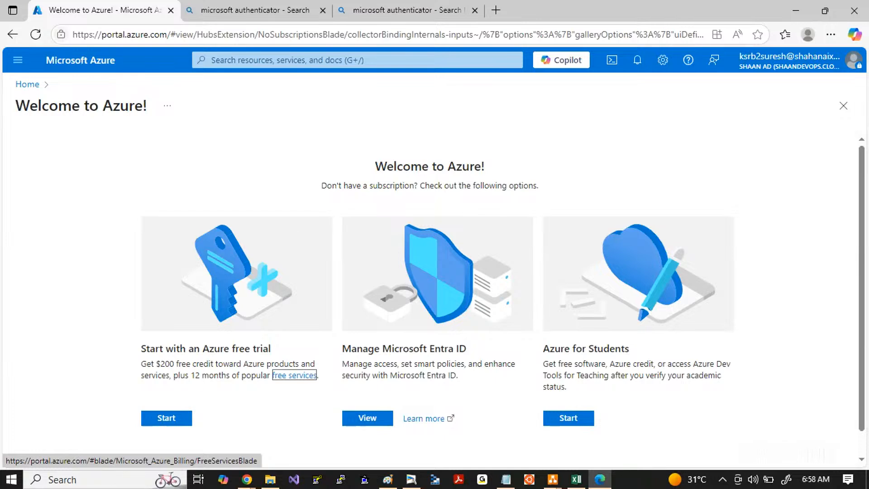
pyautogui.hotkey('alt', 'Tab')
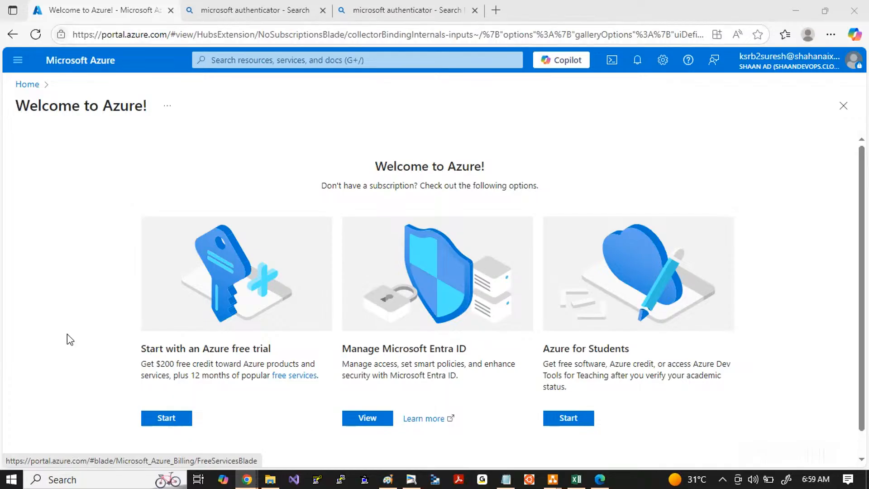
pyautogui.scroll(-1, 68, 339)
pyautogui.scroll(1, 68, 340)
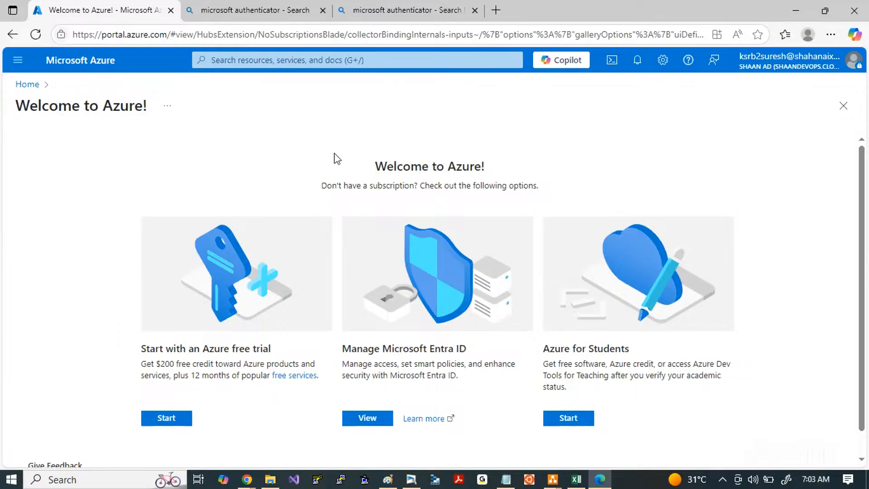
pyautogui.moveTo(307, 161); pyautogui.dragTo(379, 165)
pyautogui.click(546, 193)
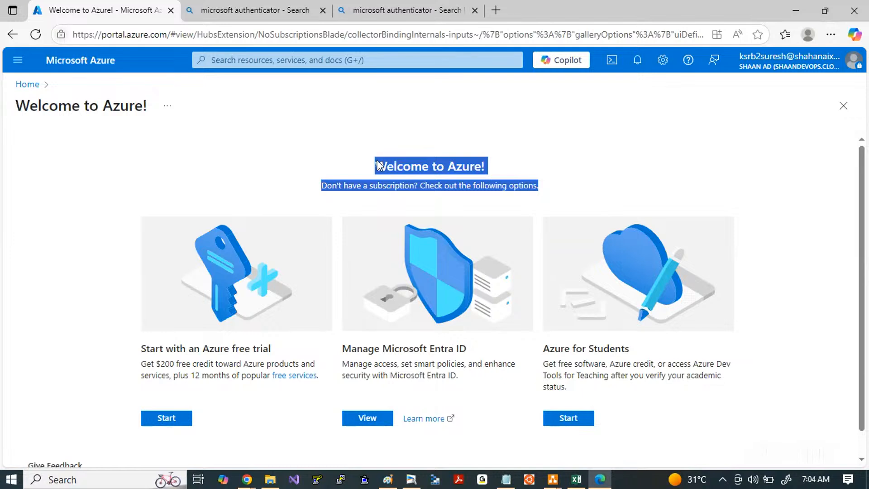
pyautogui.click(379, 166)
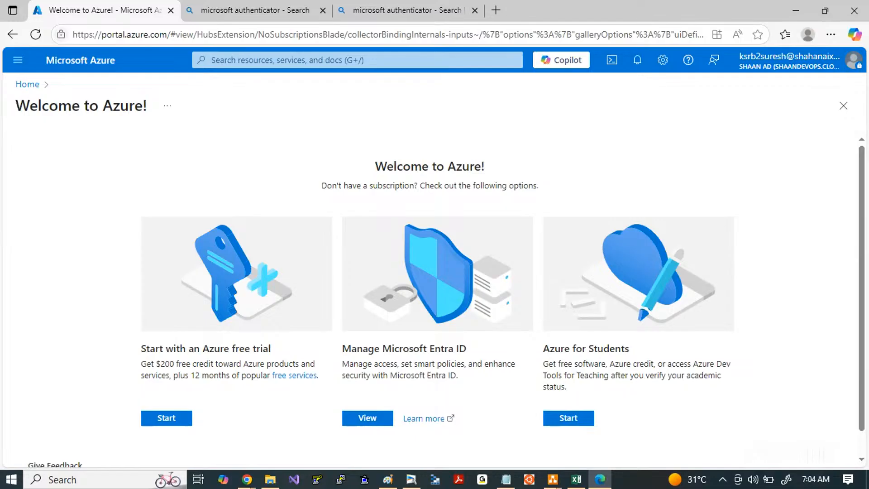
# Step: Review the subscription message and the three getting-started options on the Azure welcome page
pyautogui.moveTo(312, 166)
pyautogui.mouseDown()
pyautogui.moveTo(490, 196)
pyautogui.moveTo(553, 191)
pyautogui.moveTo(307, 167)
pyautogui.mouseUp()
pyautogui.click(553, 191)
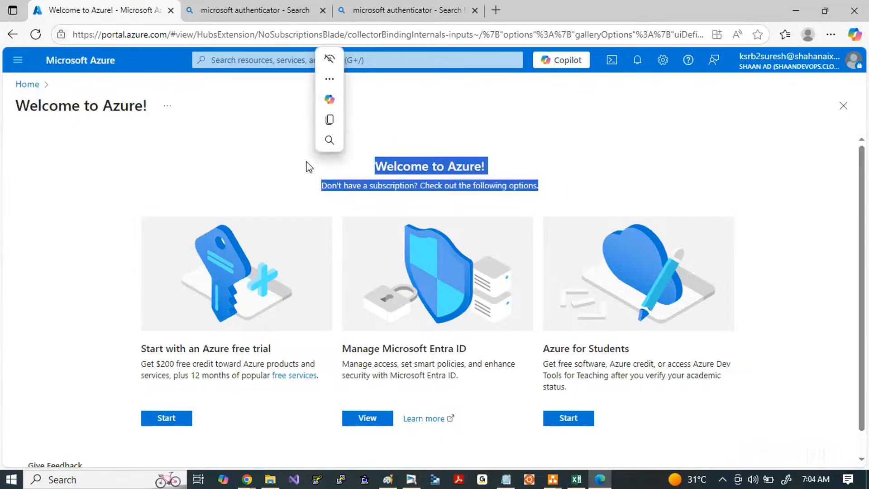
pyautogui.click(620, 145)
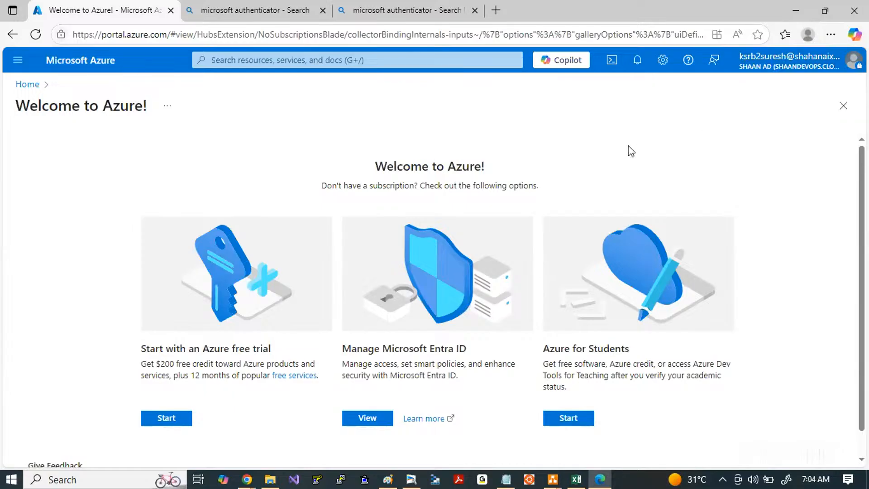
pyautogui.scroll(-2, 579, 188)
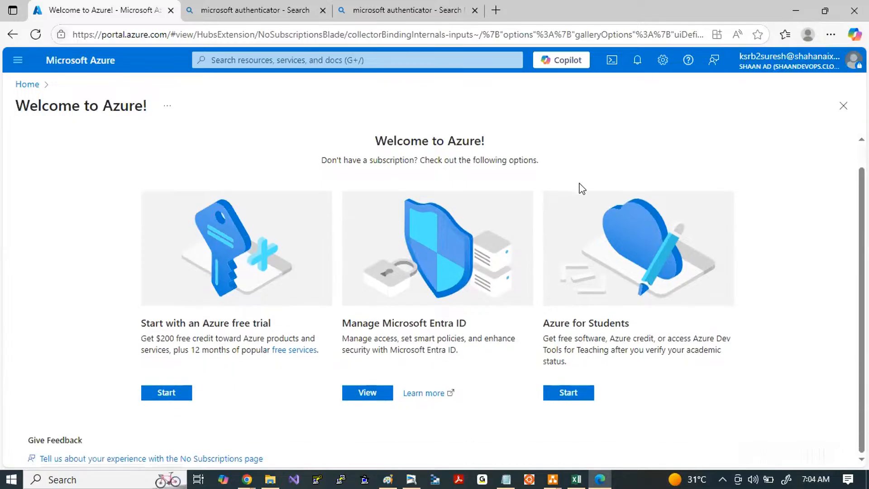
pyautogui.scroll(2, 580, 188)
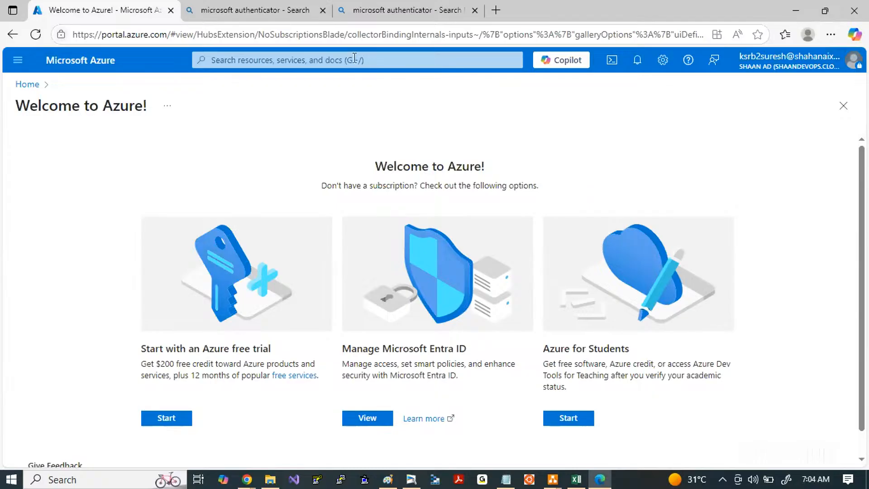
# Step: Search the portal for "virtual", open the Virtual machines service, and examine its subscription message
pyautogui.click(287, 60)
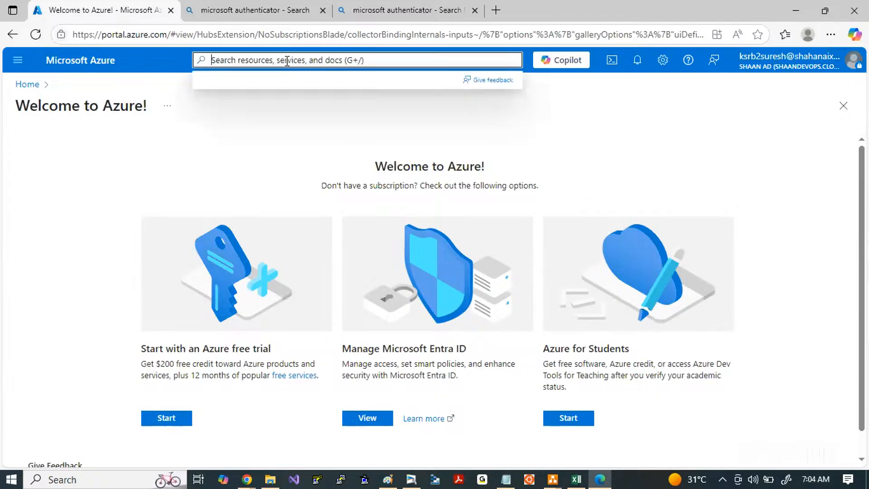
pyautogui.write('virtual')
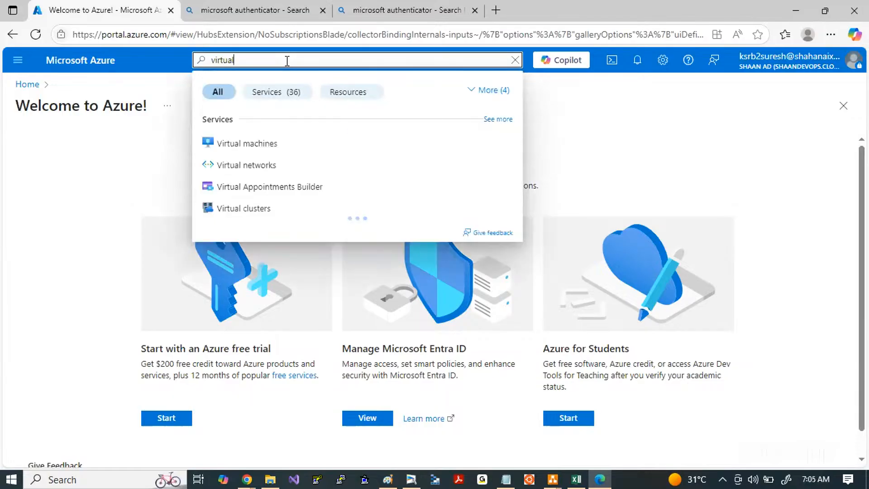
pyautogui.click(247, 144)
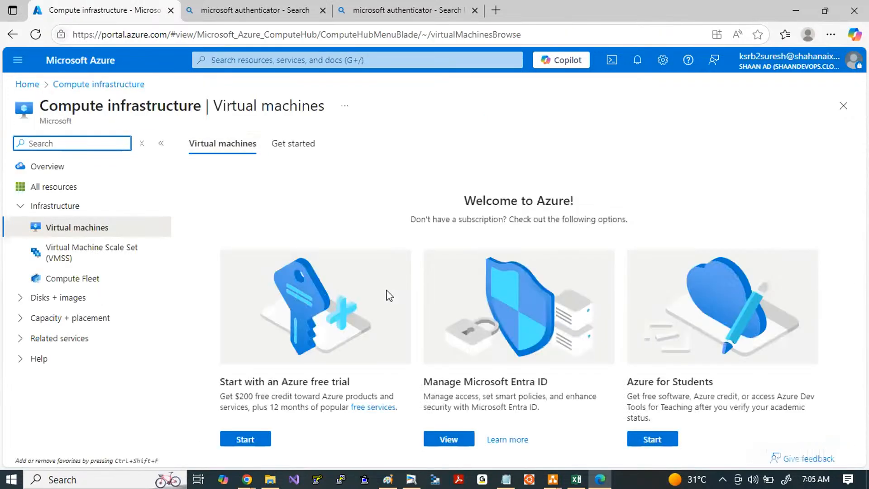
pyautogui.moveTo(402, 184); pyautogui.dragTo(617, 234)
pyautogui.click(616, 234)
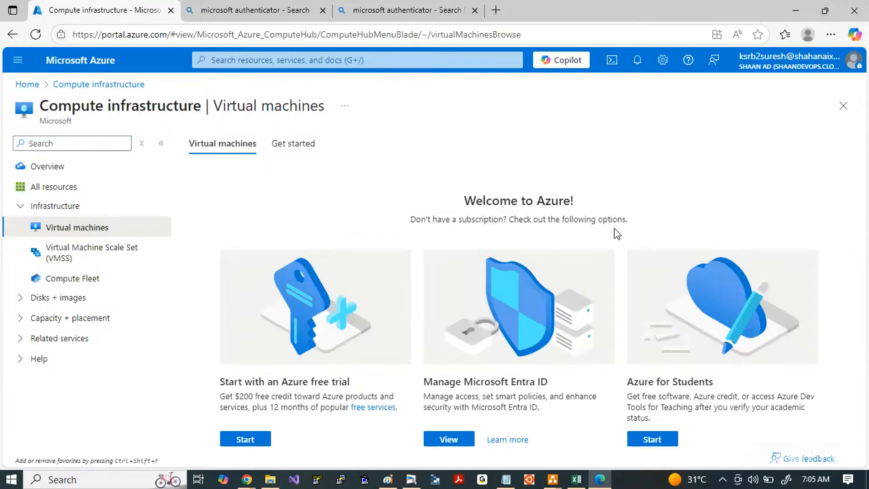
pyautogui.moveTo(466, 218); pyautogui.dragTo(635, 247)
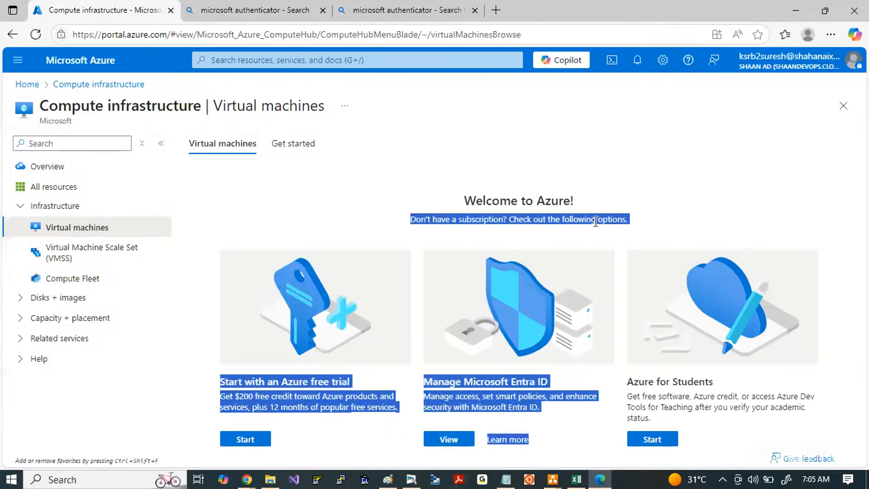
# Step: Search the portal for "storage" and open the Storage accounts service to check the new user's access
pyautogui.click(290, 60)
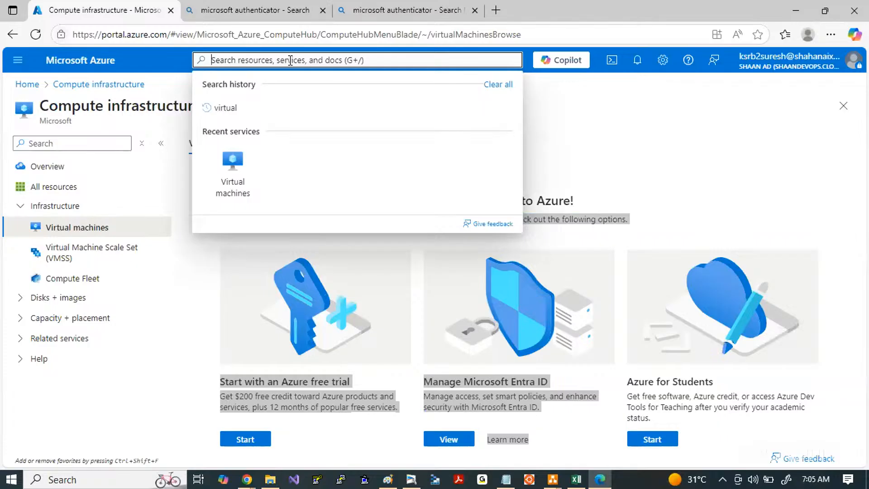
pyautogui.write('storage')
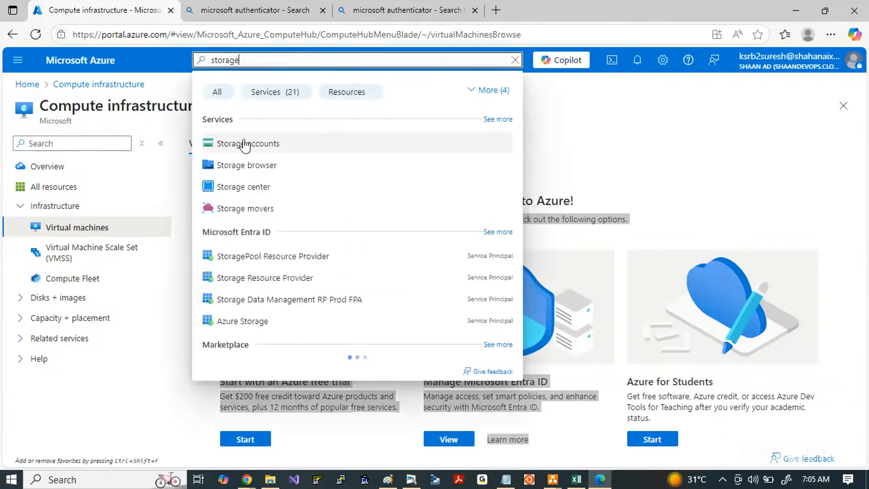
pyautogui.click(244, 144)
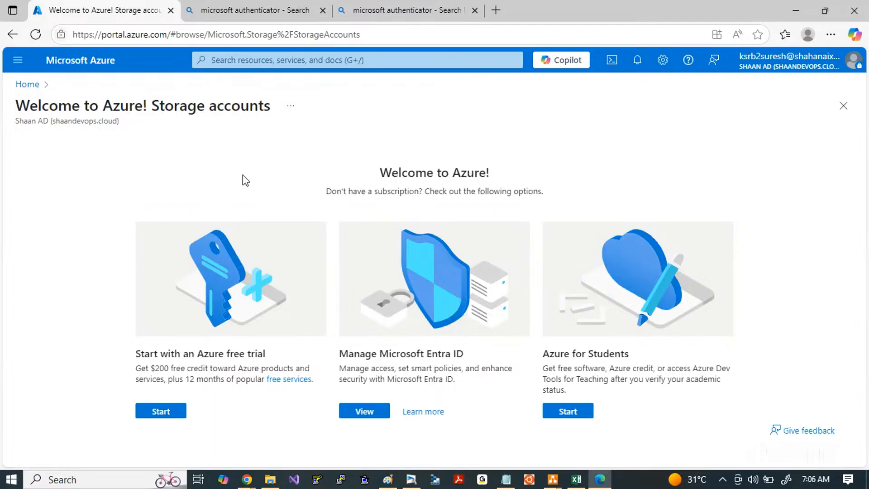
# Step: Switch to the Azure-Entra-ID diagram in draw.io and examine the requestor and the Azure icon at the Verify Login step
pyautogui.hotkey('alt', 'Tab')
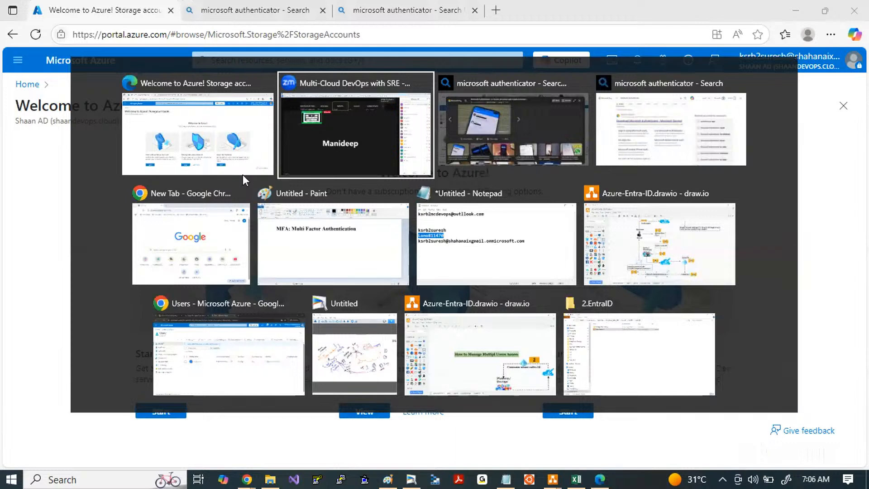
pyautogui.hotkey('alt', 'Tab')
pyautogui.hotkey('alt', 'Tab')
pyautogui.hotkey('alt', 'Tab')
pyautogui.hotkey('alt', 'Tab')
pyautogui.hotkey('alt', 'Tab')
pyautogui.hotkey('alt', 'Tab')
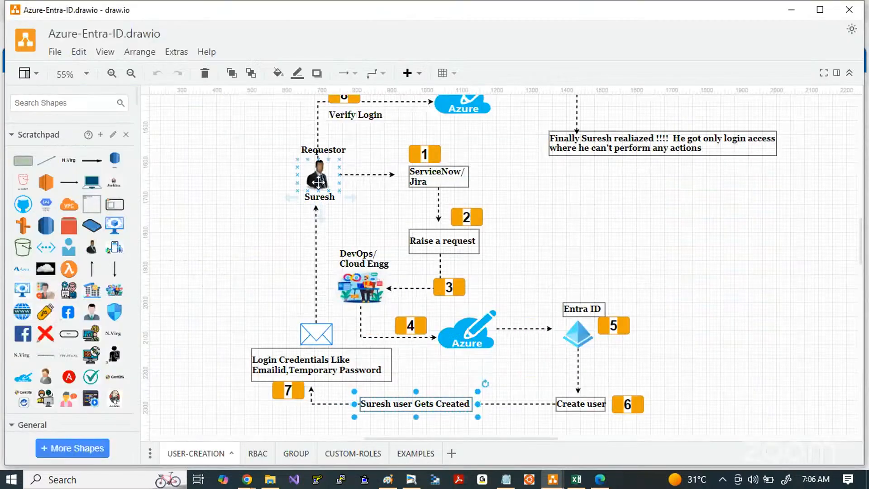
pyautogui.click(318, 181)
pyautogui.scroll(1, 318, 181)
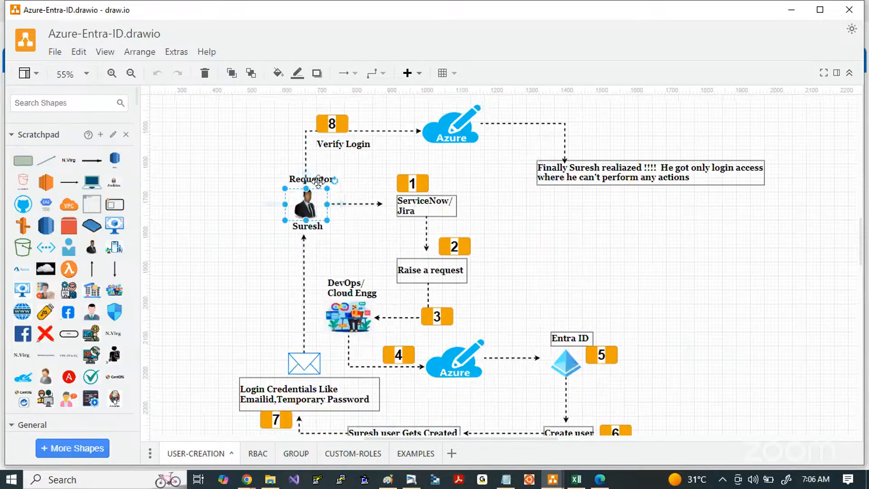
pyautogui.click(450, 124)
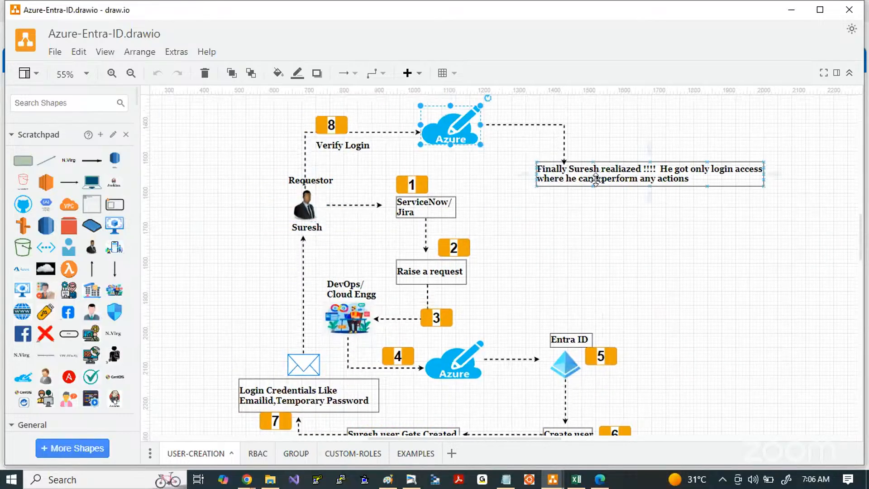
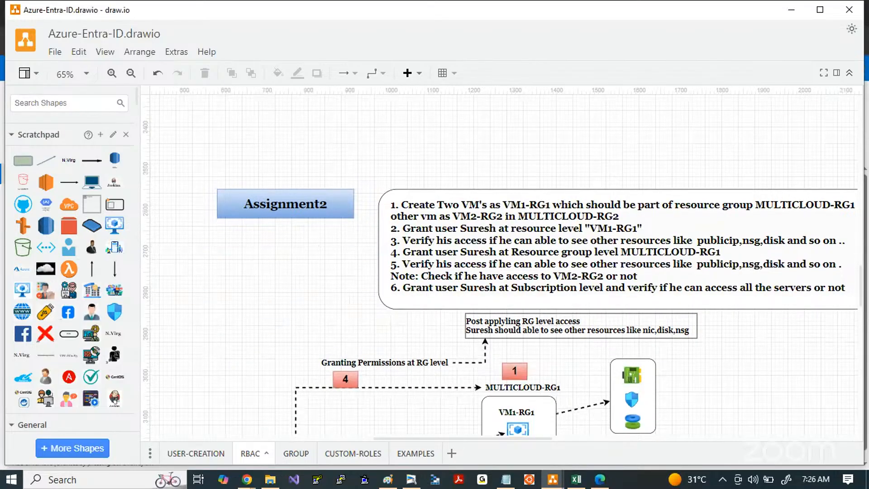
# Step: Examine the Assignment2 tasks and the role-assignment diagram for the two VMs on the RBAC page
pyautogui.click(247, 479)
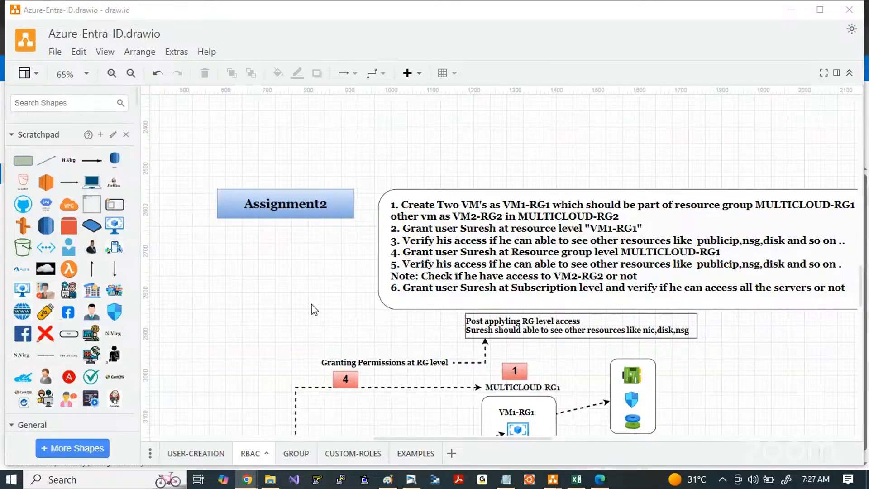
pyautogui.scroll(-5, 315, 310)
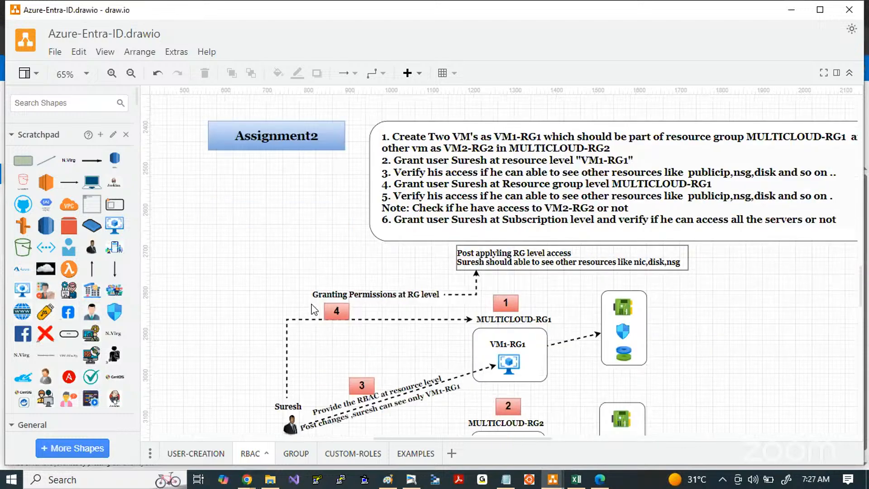
pyautogui.scroll(-1, 314, 310)
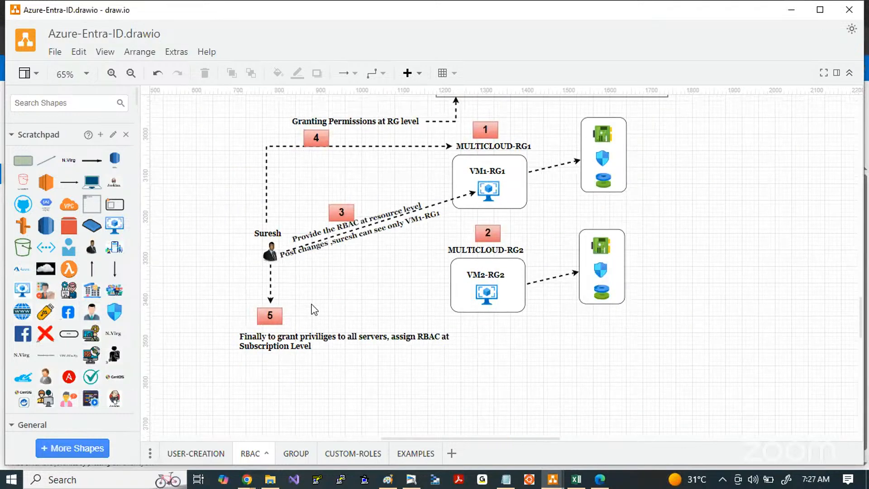
pyautogui.scroll(3, 315, 310)
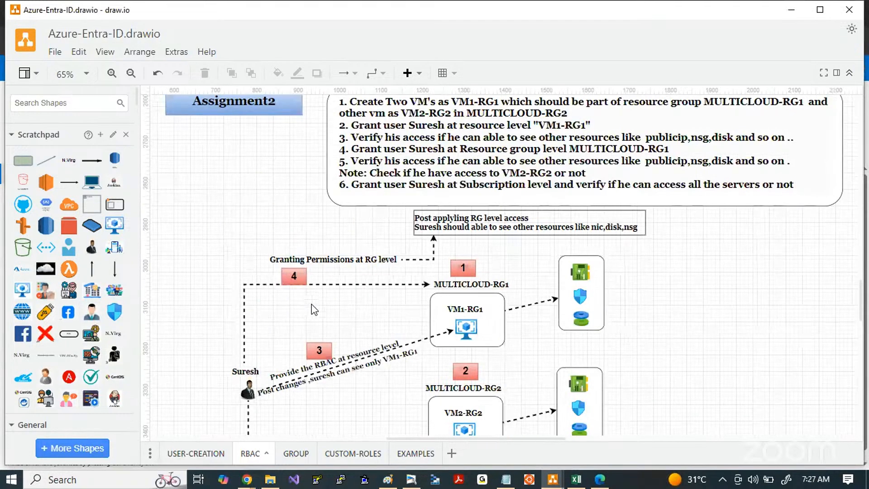
pyautogui.scroll(2, 315, 310)
pyautogui.scroll(-2, 314, 310)
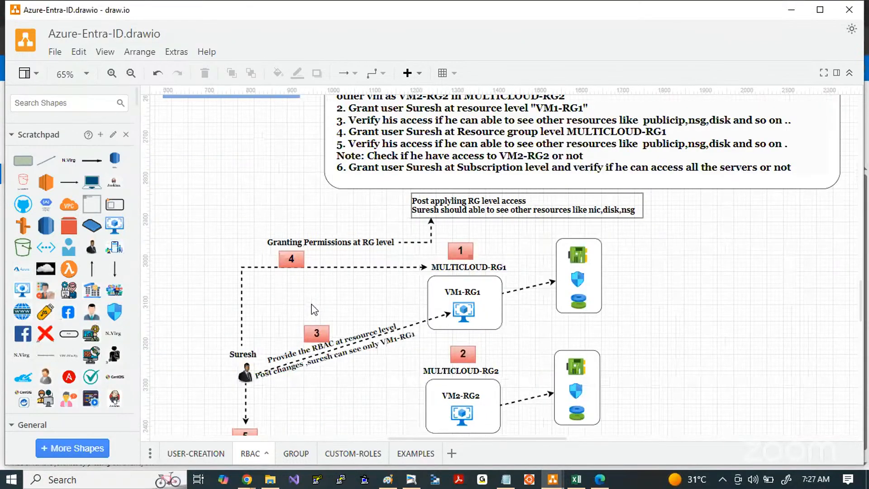
pyautogui.scroll(-2, 315, 310)
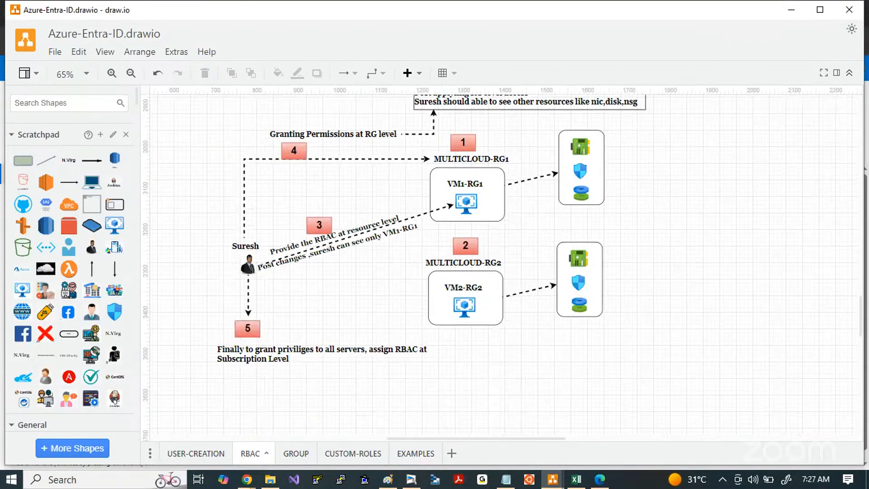
# Step: Switch among the browser windows to the Azure portal page showing Cost Management for the Pay-As-You-Go subscription
pyautogui.hotkey('alt', 'Tab')
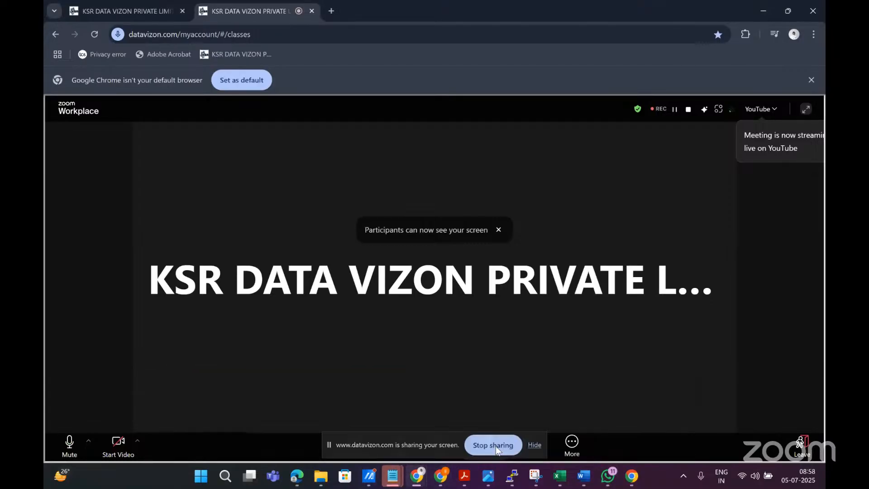
pyautogui.moveTo(417, 477)
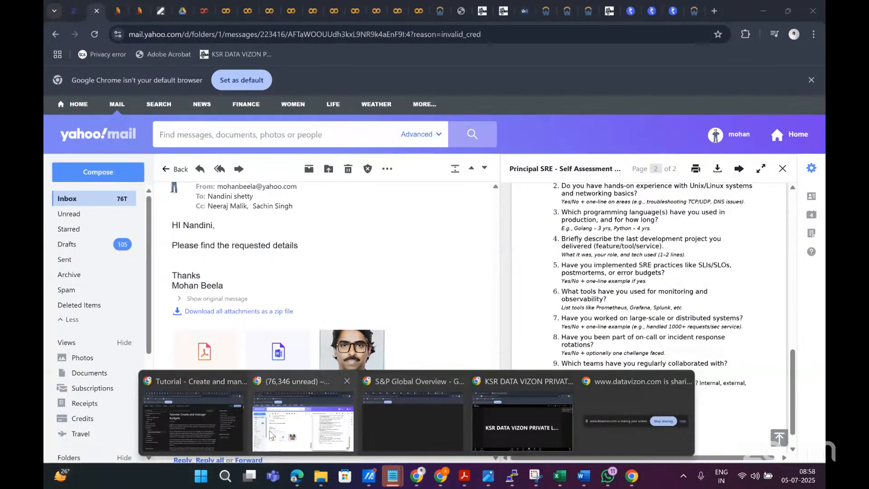
pyautogui.click(271, 436)
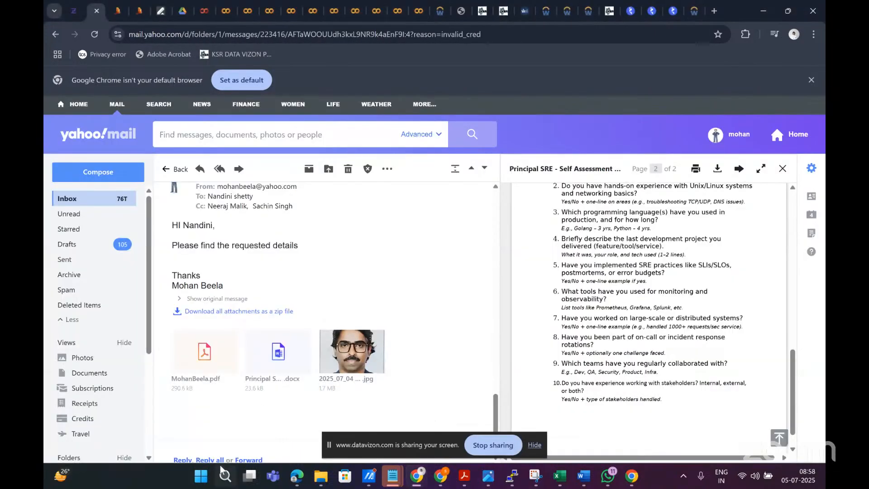
pyautogui.moveTo(421, 482)
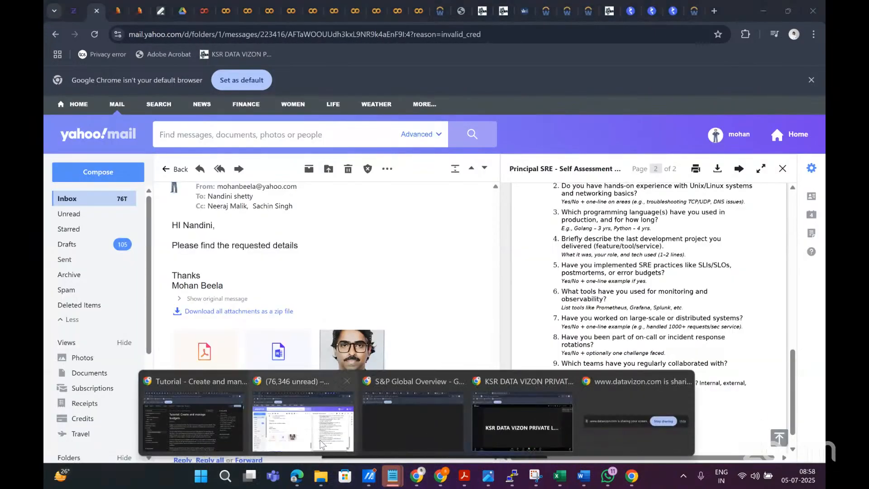
pyautogui.click(229, 431)
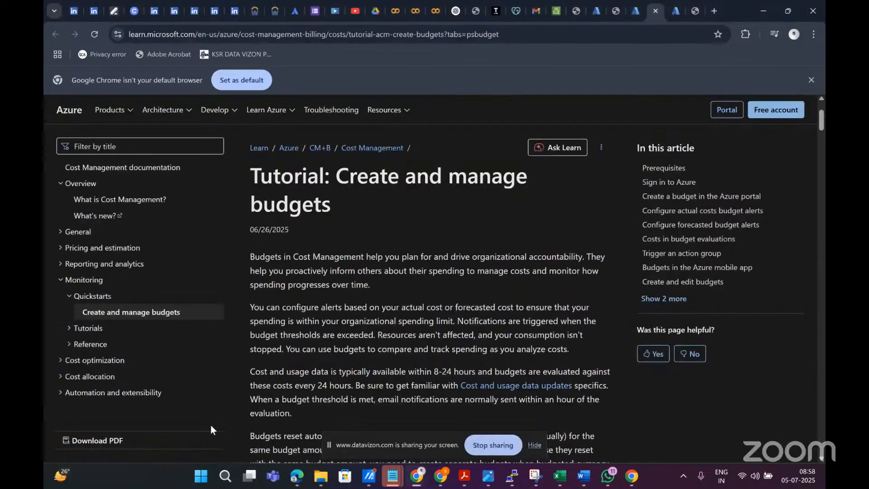
pyautogui.click(635, 14)
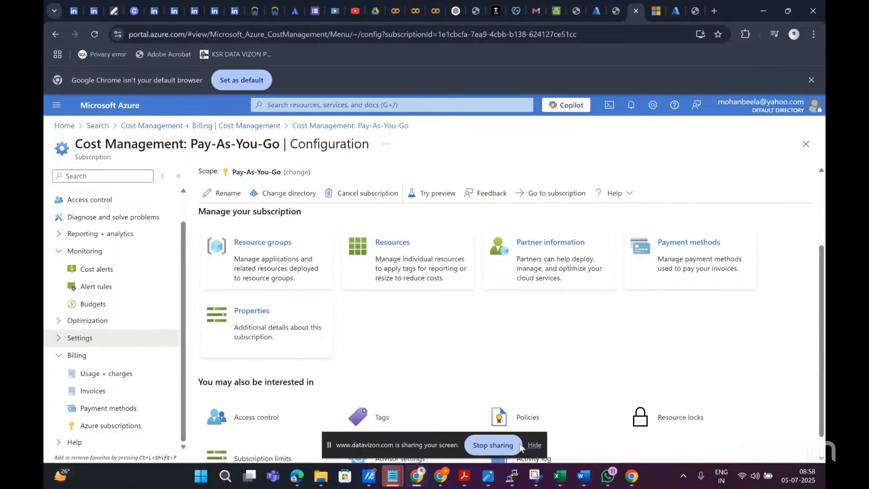
# Step: Check the subscription's alert rule creation form and Budgets page, and view the signed-in account details
pyautogui.click(84, 293)
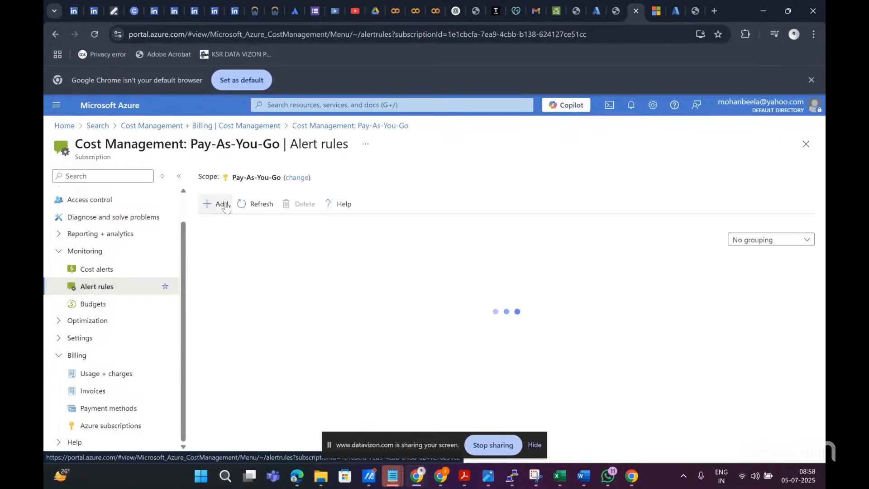
pyautogui.click(210, 203)
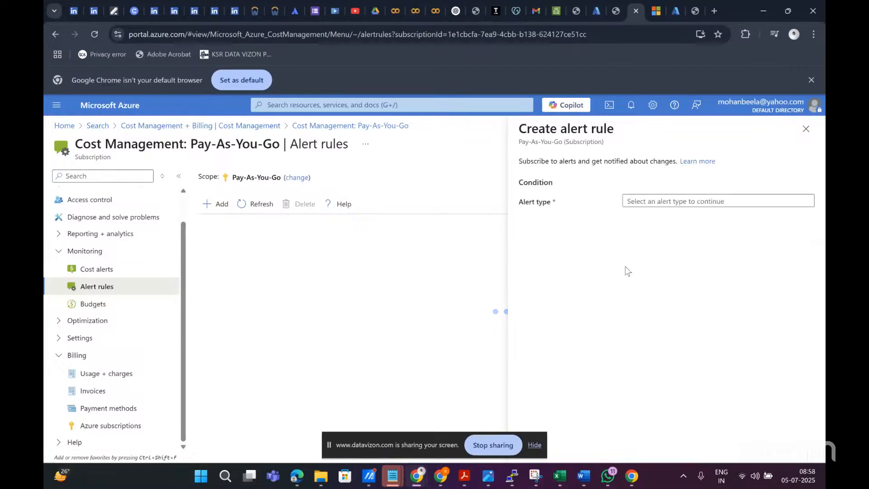
pyautogui.click(89, 308)
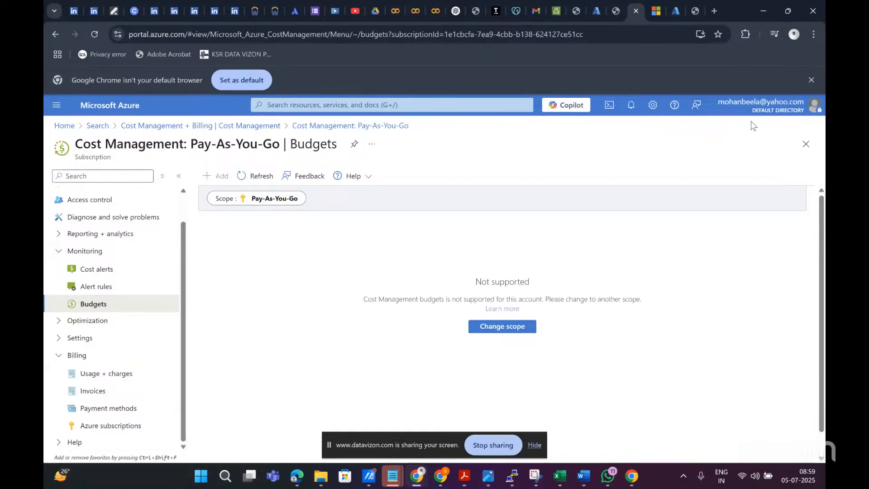
pyautogui.click(788, 107)
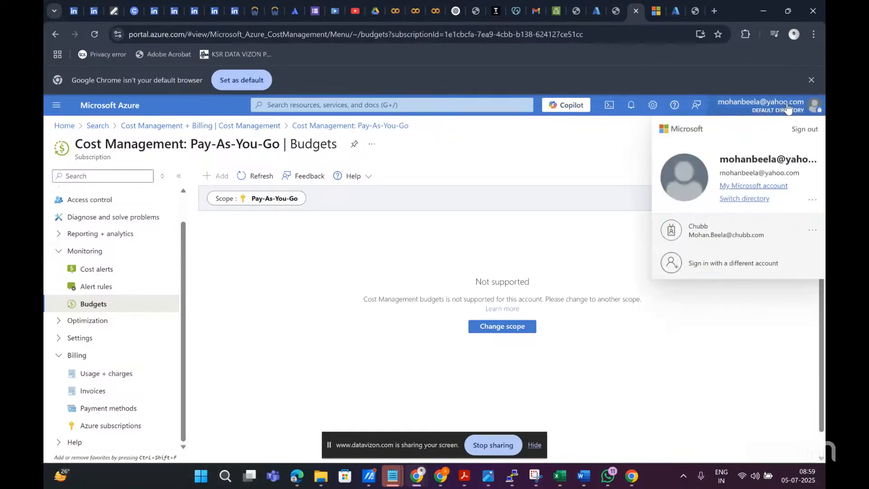
pyautogui.click(73, 175)
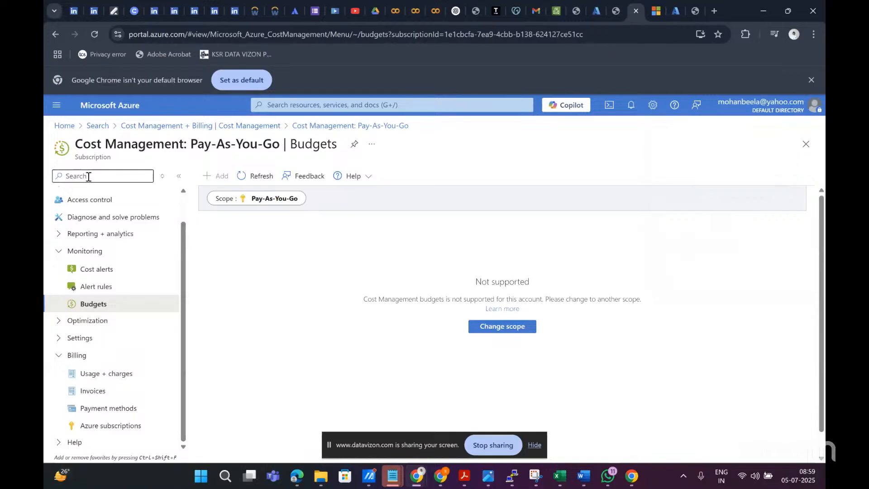
# Step: Open the portal's billing service, select the listed billing scope, and examine the subscriptions on its overview
pyautogui.click(317, 107)
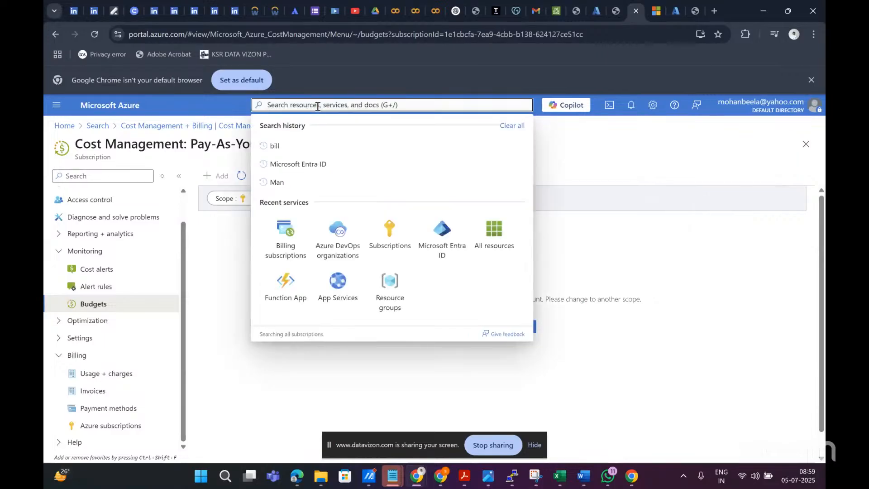
pyautogui.click(279, 237)
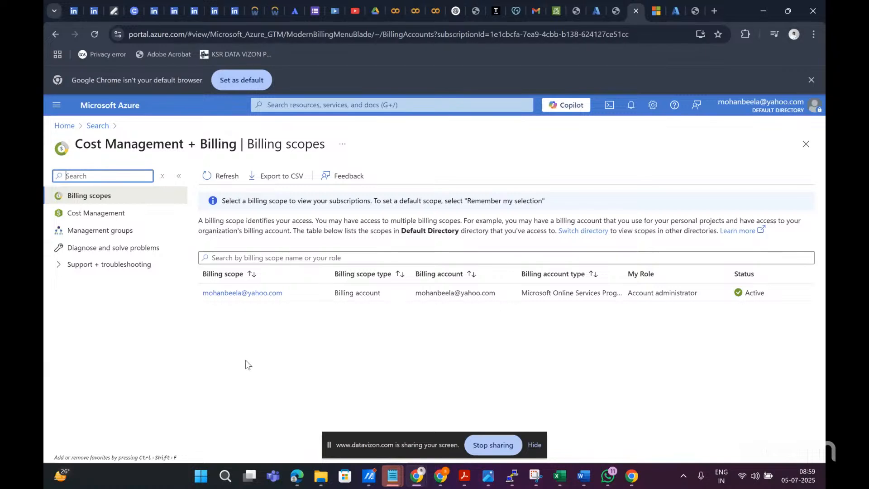
pyautogui.click(256, 292)
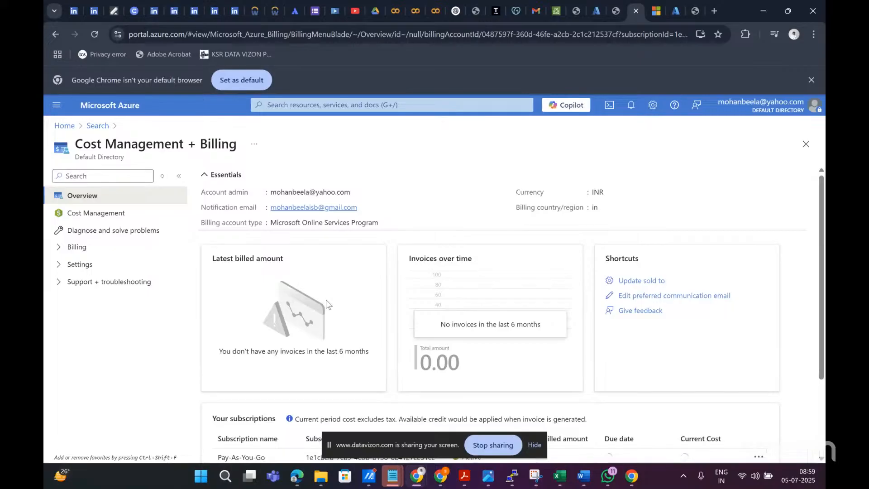
pyautogui.scroll(-1, 327, 304)
pyautogui.scroll(-1, 326, 301)
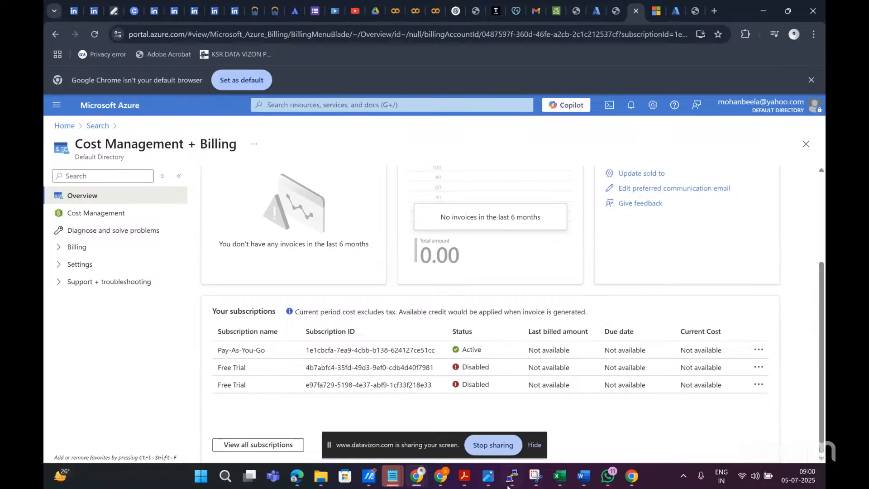
pyautogui.moveTo(512, 476)
pyautogui.click(535, 446)
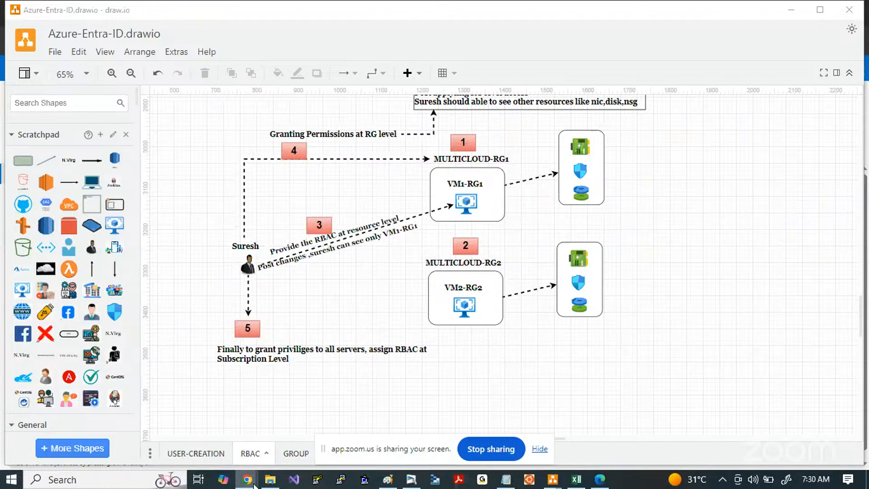
# Step: Switch to the Chrome window with the Azure Users page and open Microsoft Entra ID
pyautogui.moveTo(251, 480)
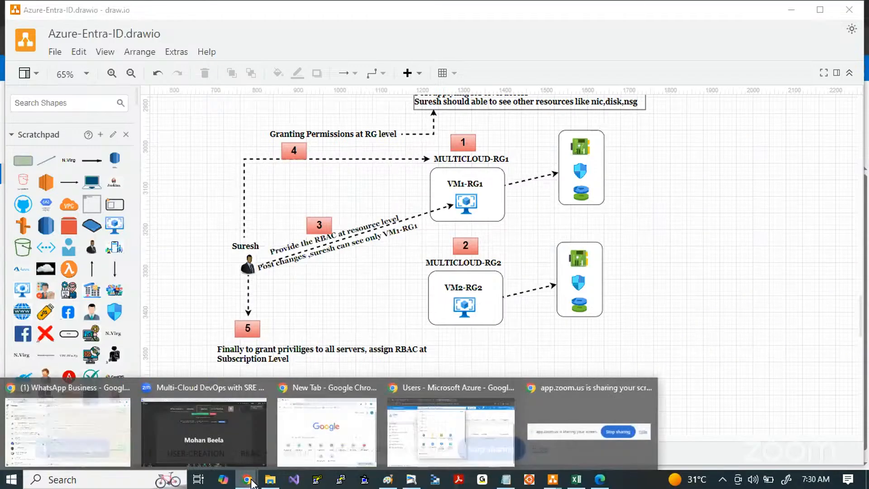
pyautogui.click(450, 432)
pyautogui.click(625, 217)
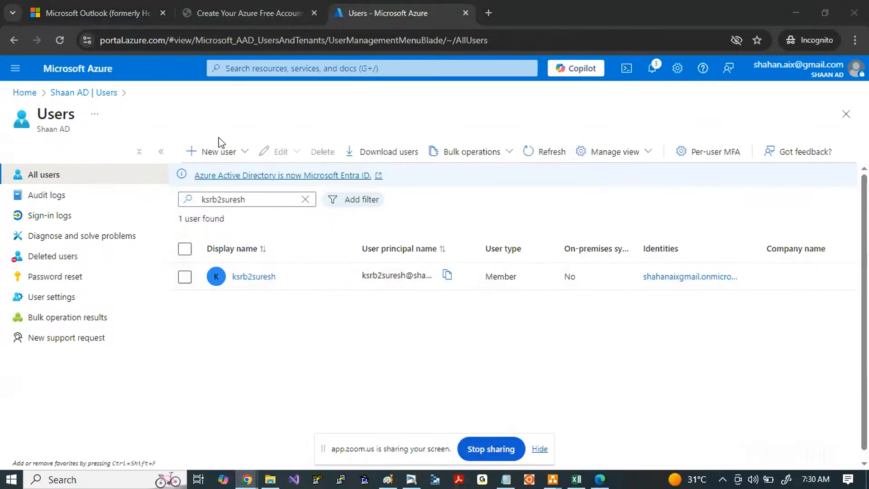
pyautogui.click(253, 68)
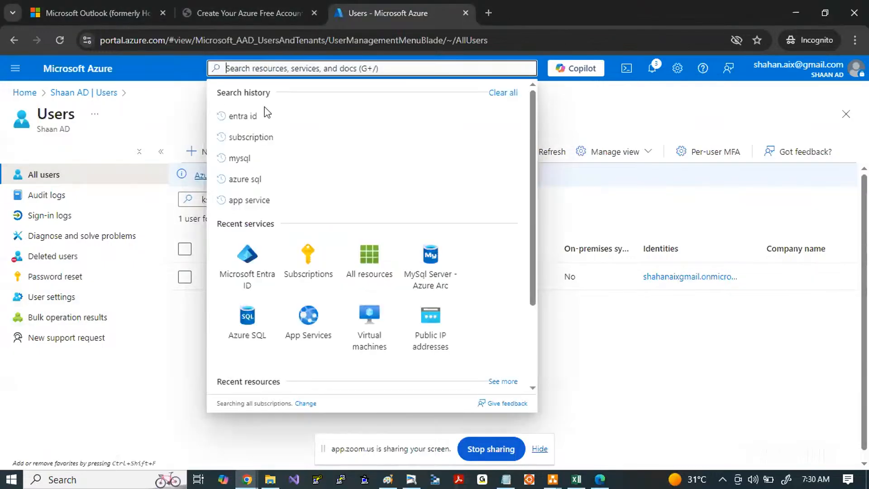
pyautogui.click(250, 270)
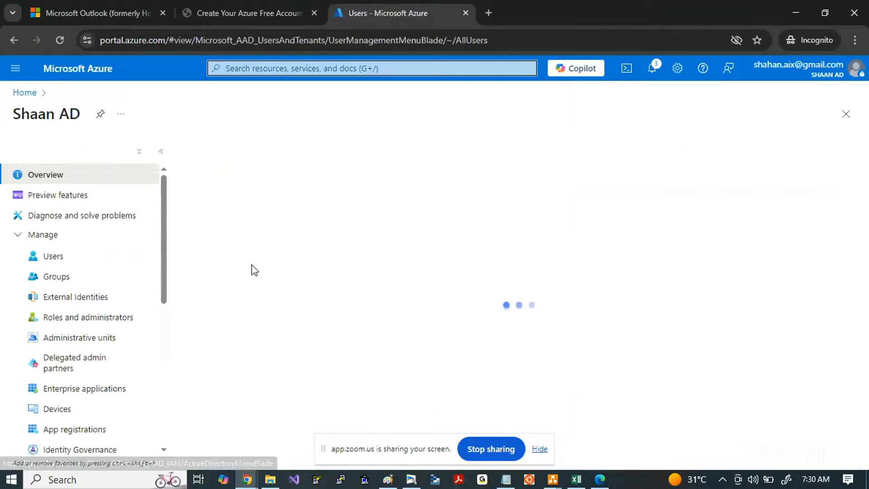
# Step: Search the portal for "su" and open the Subscriptions service
pyautogui.click(233, 68)
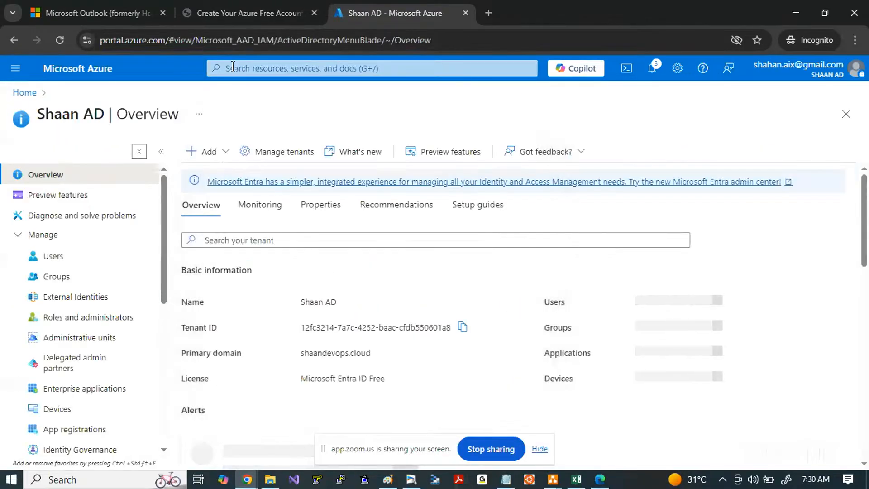
pyautogui.click(256, 68)
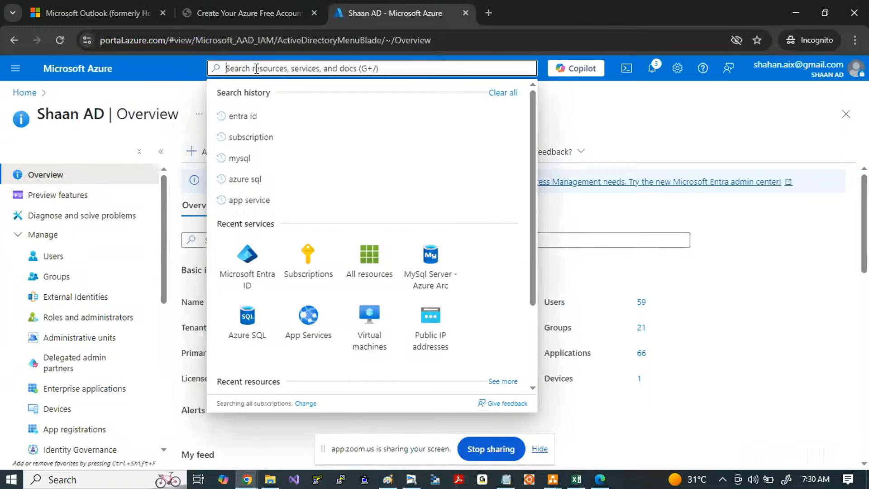
pyautogui.write('su')
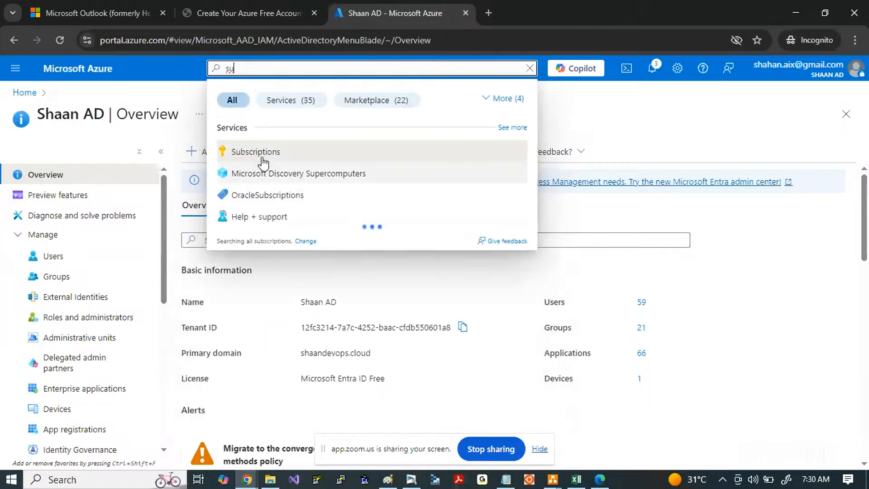
pyautogui.click(256, 149)
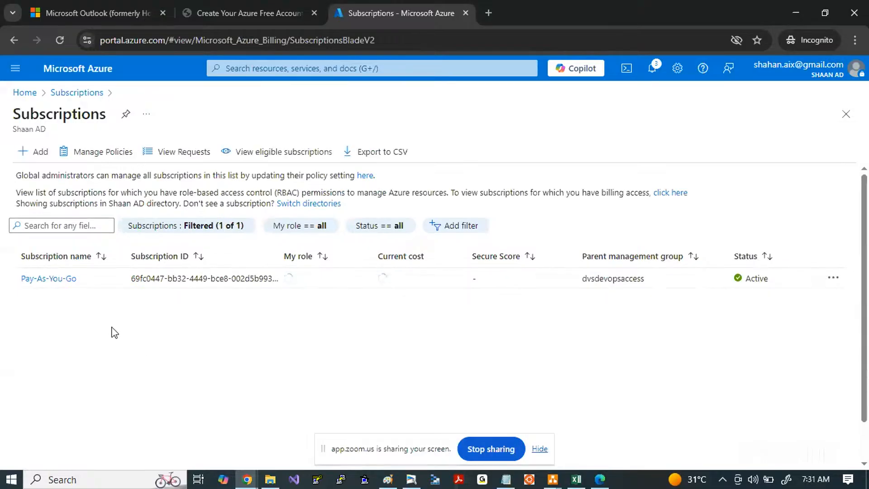
# Step: Open the Pay-As-You-Go subscription with the subscription list collapsed, and review its essentials, billing and spending overview
pyautogui.click(49, 279)
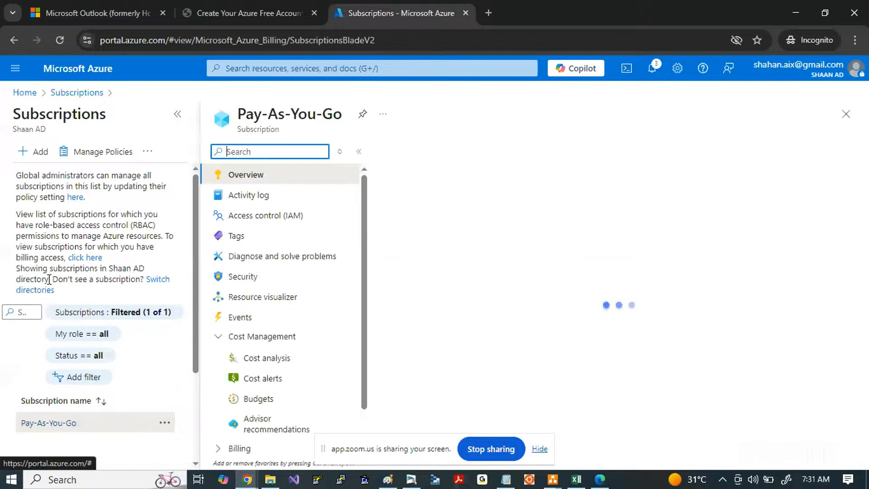
pyautogui.click(178, 118)
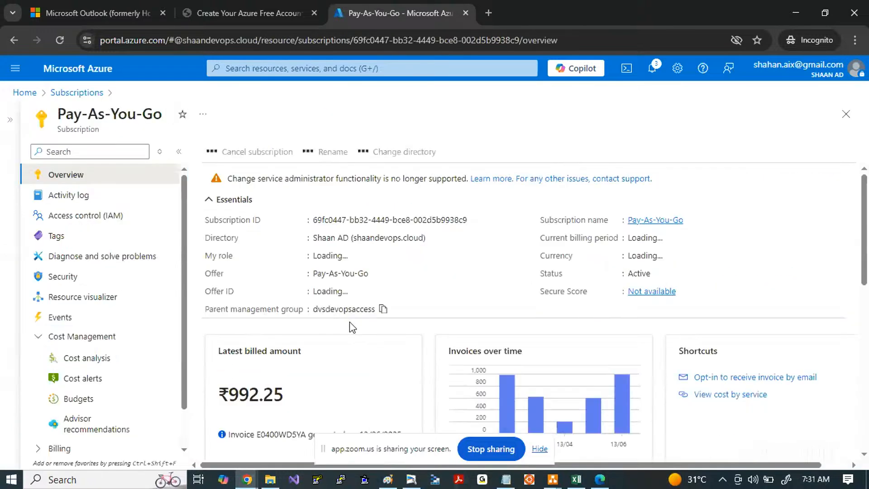
pyautogui.scroll(-2, 355, 330)
pyautogui.scroll(-2, 355, 329)
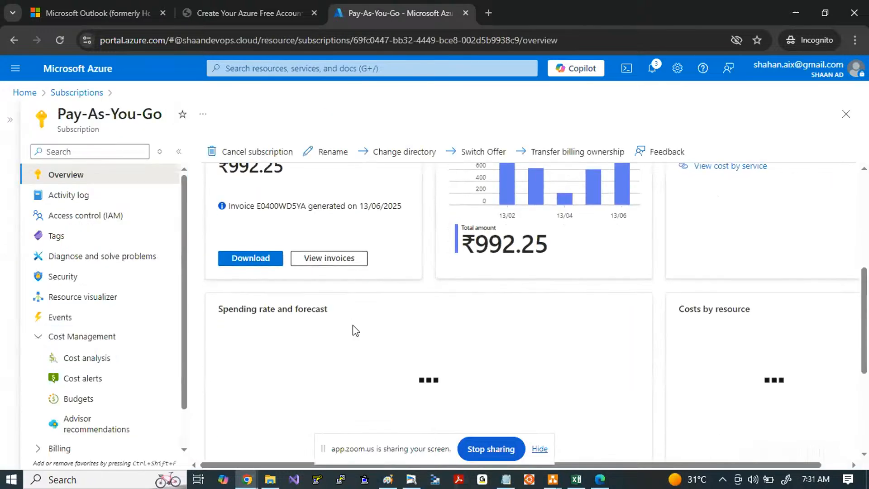
pyautogui.scroll(5, 393, 272)
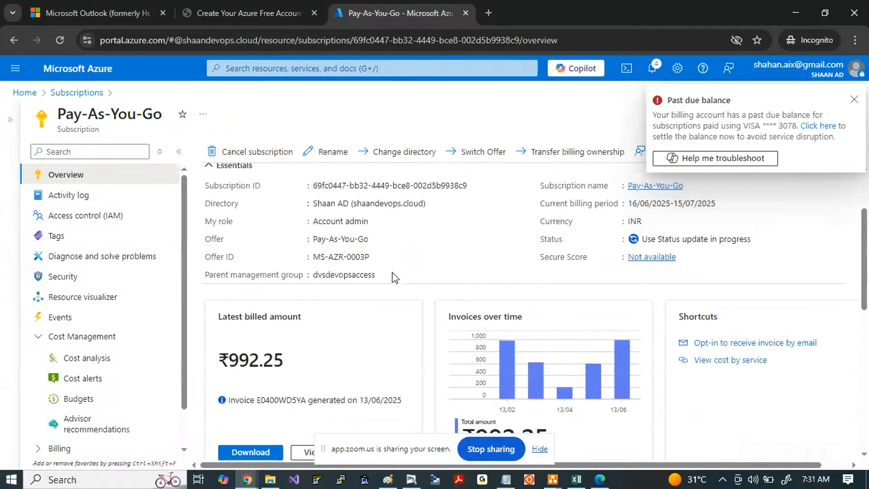
pyautogui.scroll(-1, 394, 271)
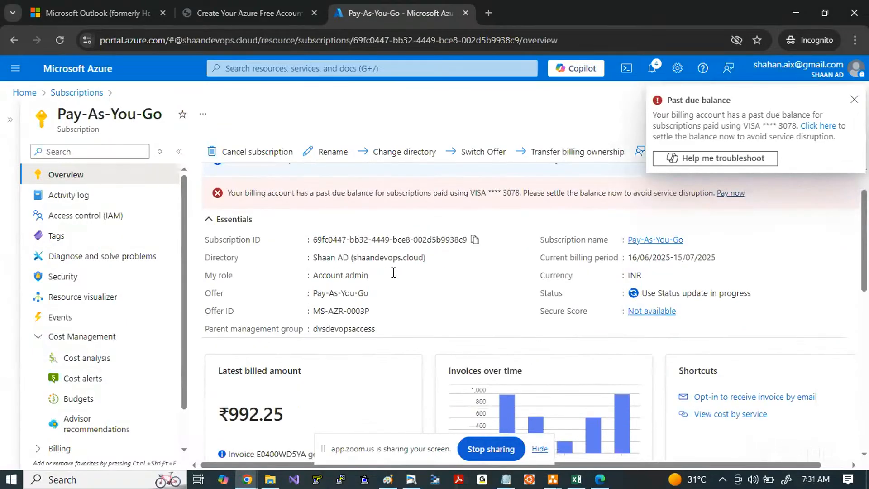
# Step: Open the Pay-As-You-Go subscription's cost analysis and set its date range to the last 3 Azure invoices, Jan 16-Apr 15
pyautogui.scroll(-3, 393, 271)
pyautogui.scroll(-1, 93, 369)
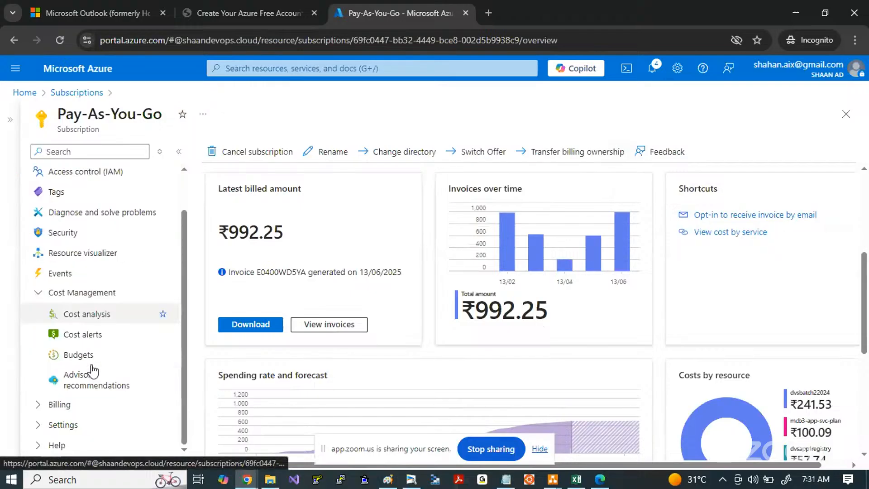
pyautogui.click(73, 319)
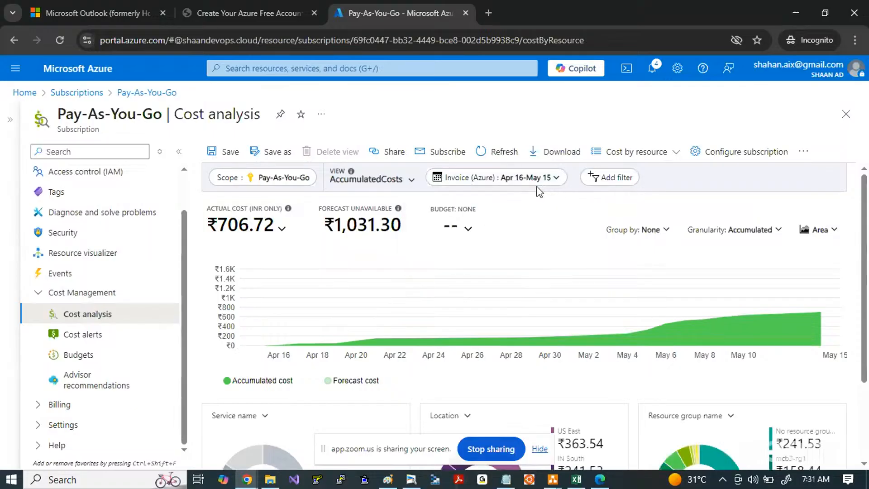
pyautogui.click(554, 179)
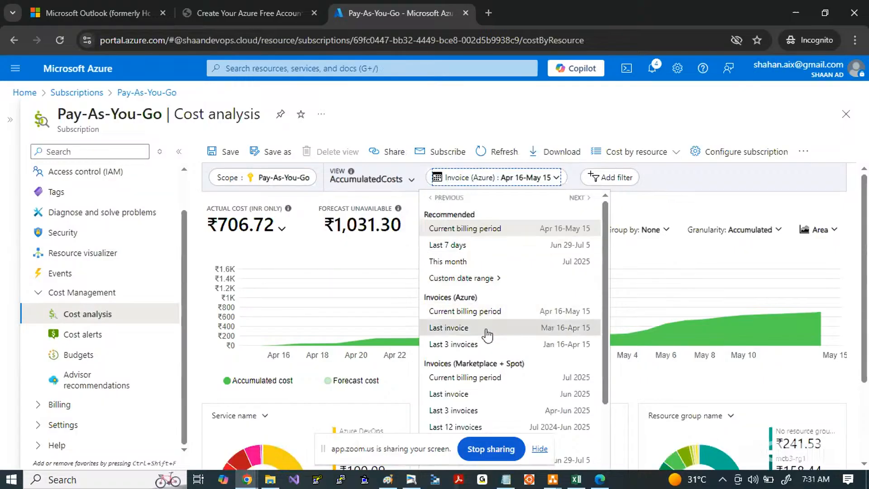
pyautogui.scroll(-1, 487, 333)
pyautogui.click(459, 309)
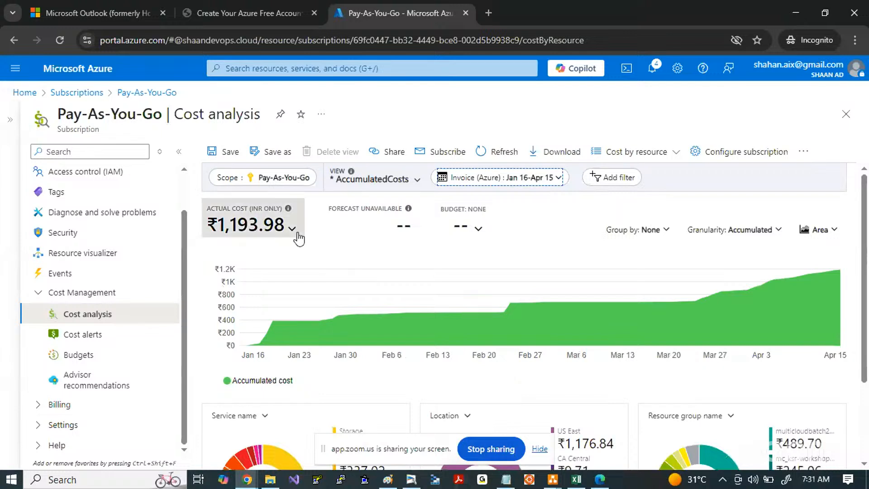
# Step: Review the cost metric and currency options and the service, location and resource group breakdowns, and return to the Subscriptions list
pyautogui.click(292, 228)
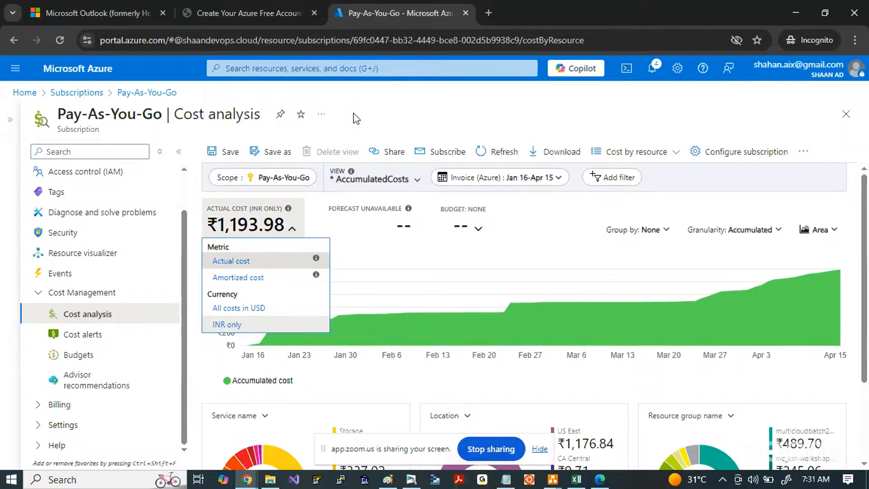
pyautogui.click(502, 392)
pyautogui.scroll(-3, 502, 392)
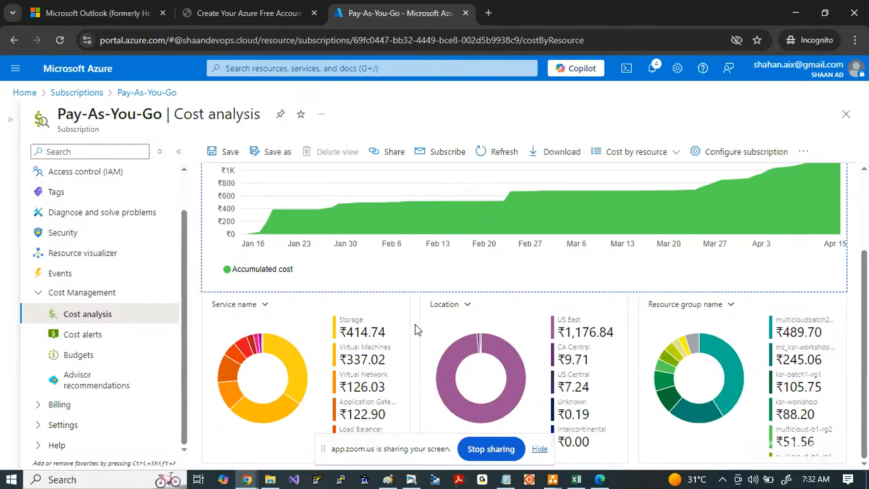
pyautogui.scroll(3, 417, 330)
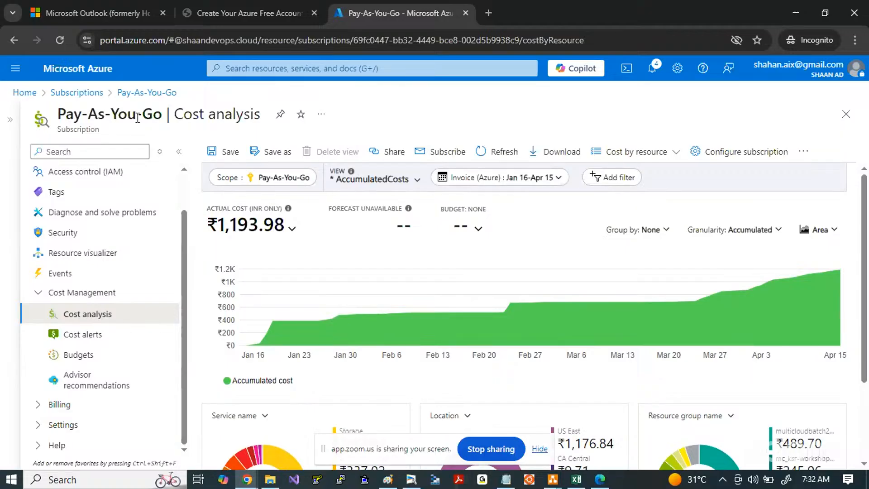
pyautogui.click(80, 93)
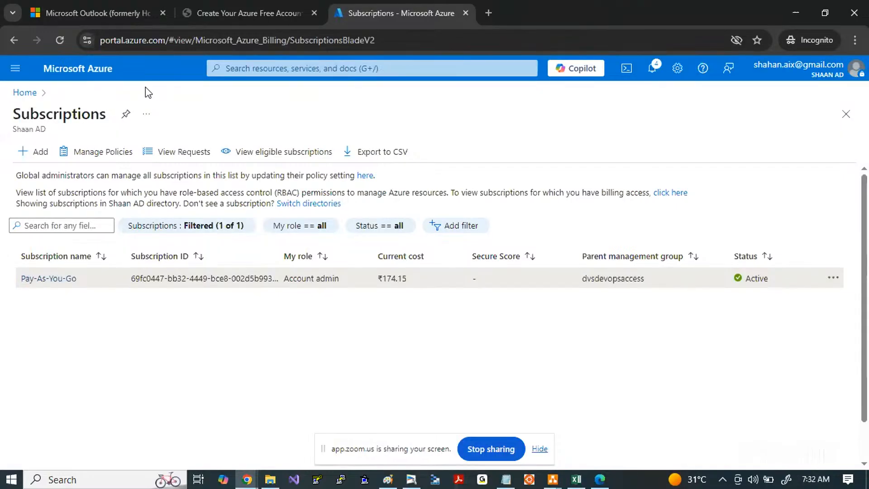
pyautogui.hotkey('alt', 'Tab')
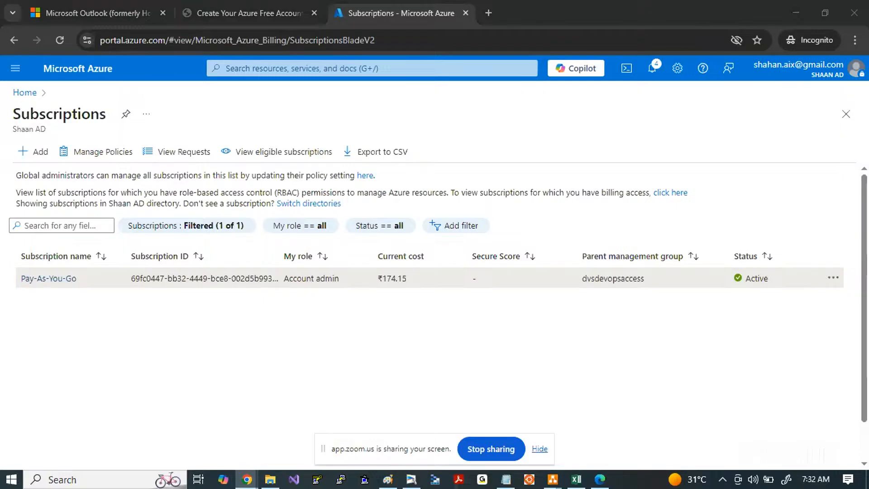